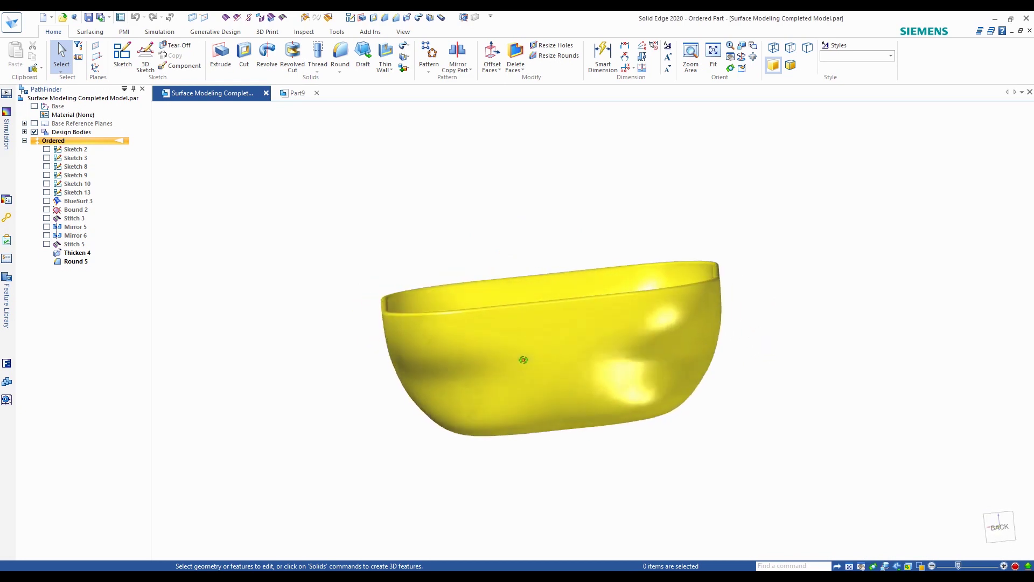
# Step: Orbit the finished rounded-corner bowl to inspect it from several sides
pyautogui.moveTo(662, 348); pyautogui.dragTo(743, 386, button='middle')
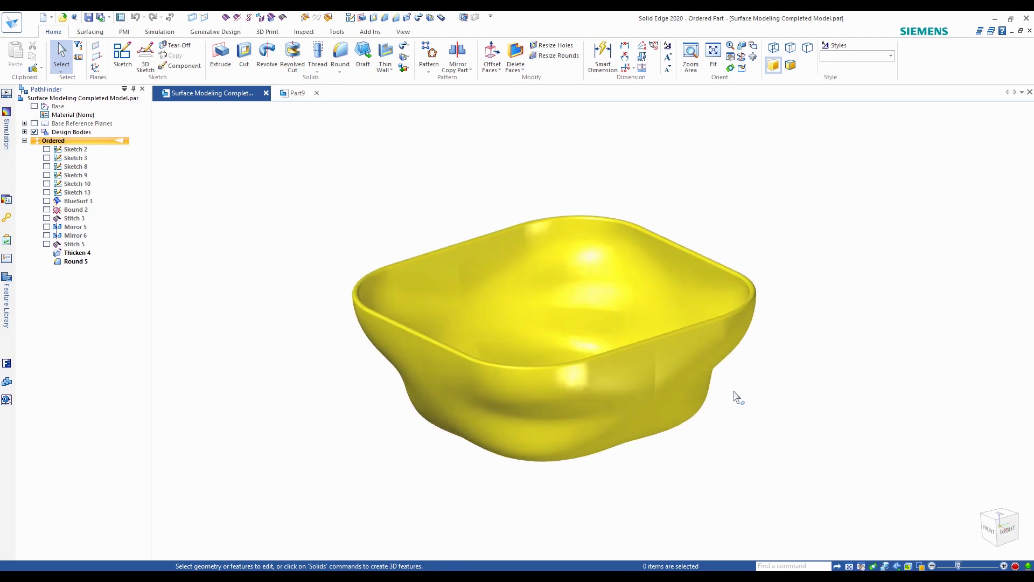
pyautogui.moveTo(693, 298); pyautogui.dragTo(782, 422, button='middle')
pyautogui.scroll(-1, 526, 444)
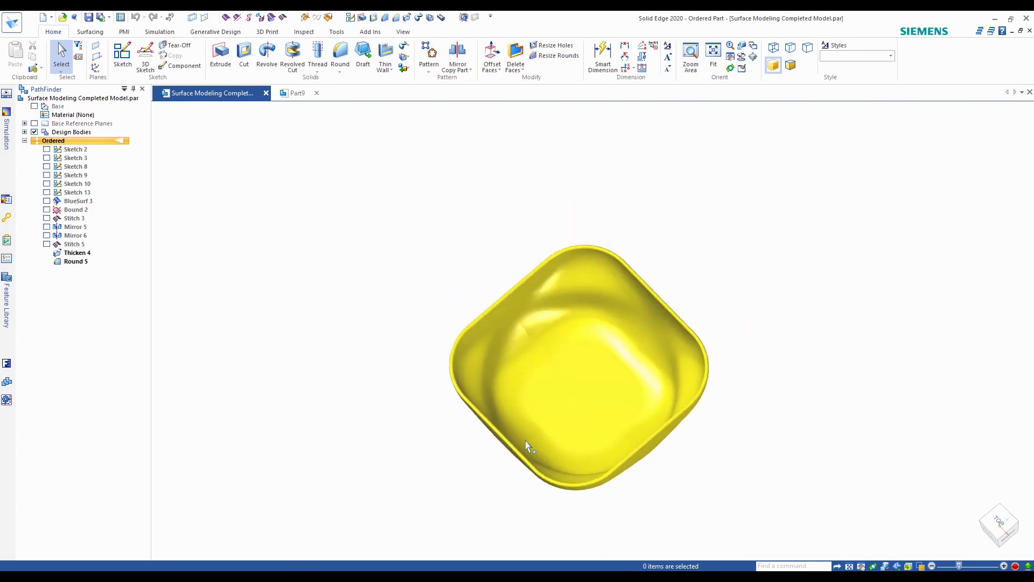
pyautogui.scroll(2, 526, 444)
pyautogui.moveTo(700, 448); pyautogui.dragTo(713, 408, button='middle')
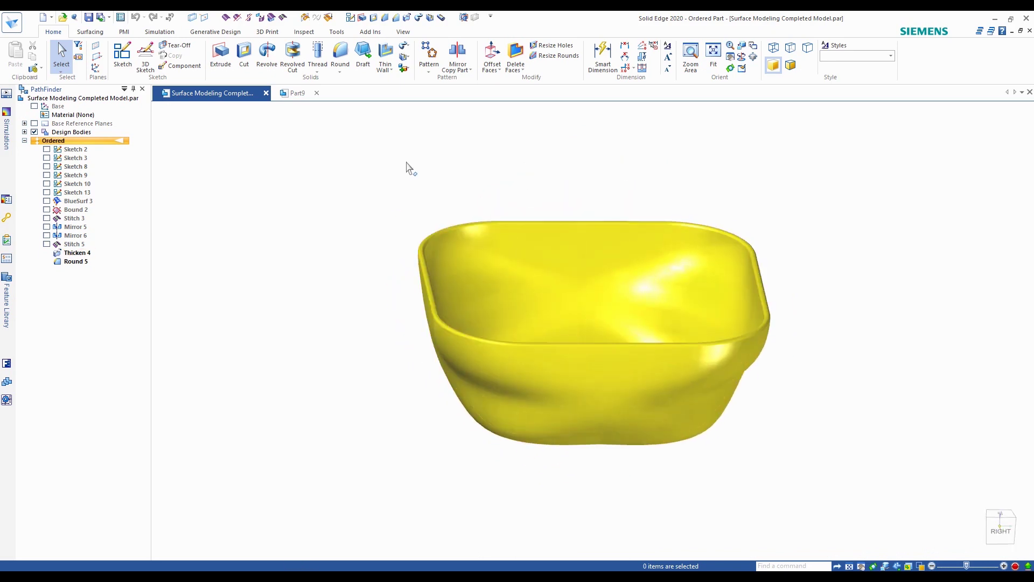
# Step: Return the bowl to isometric view and switch to the empty Part9 document
pyautogui.hotkey('ctrl', 'i')
pyautogui.click(296, 93)
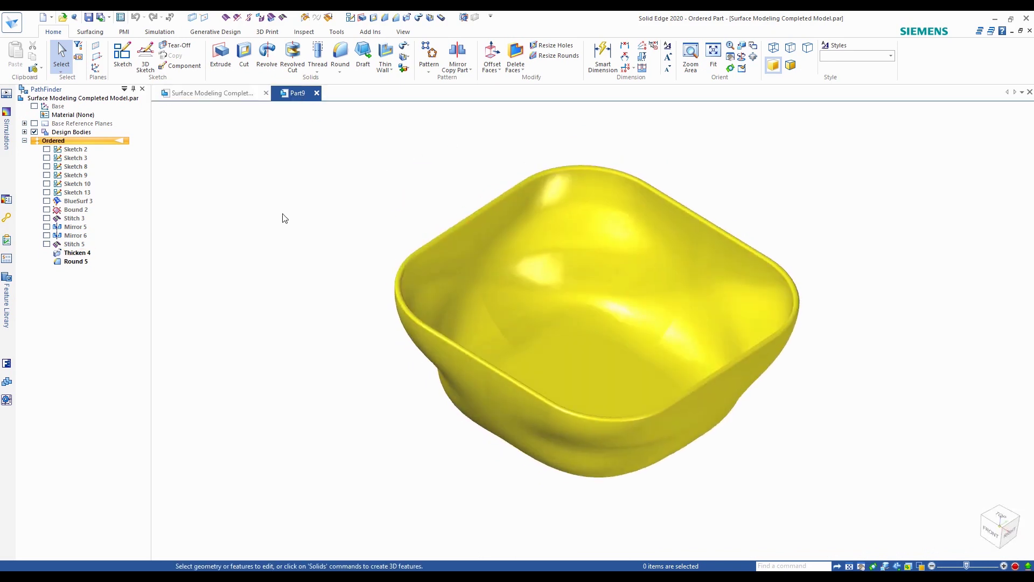
# Step: Start a new sketch on the Top (xy) plane of Part9
pyautogui.moveTo(325, 214); pyautogui.dragTo(356, 261, button='middle')
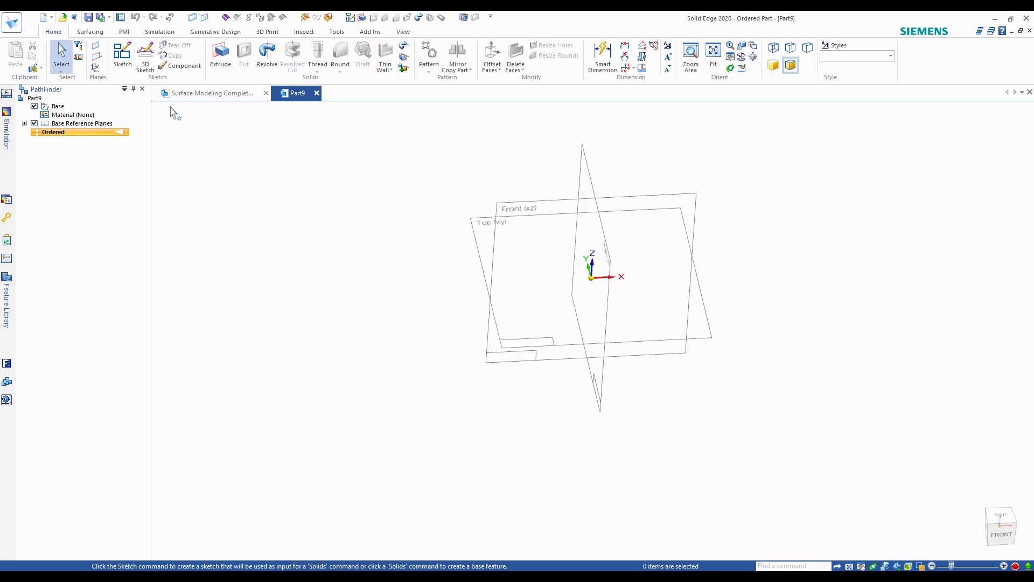
pyautogui.click(122, 54)
pyautogui.click(479, 225)
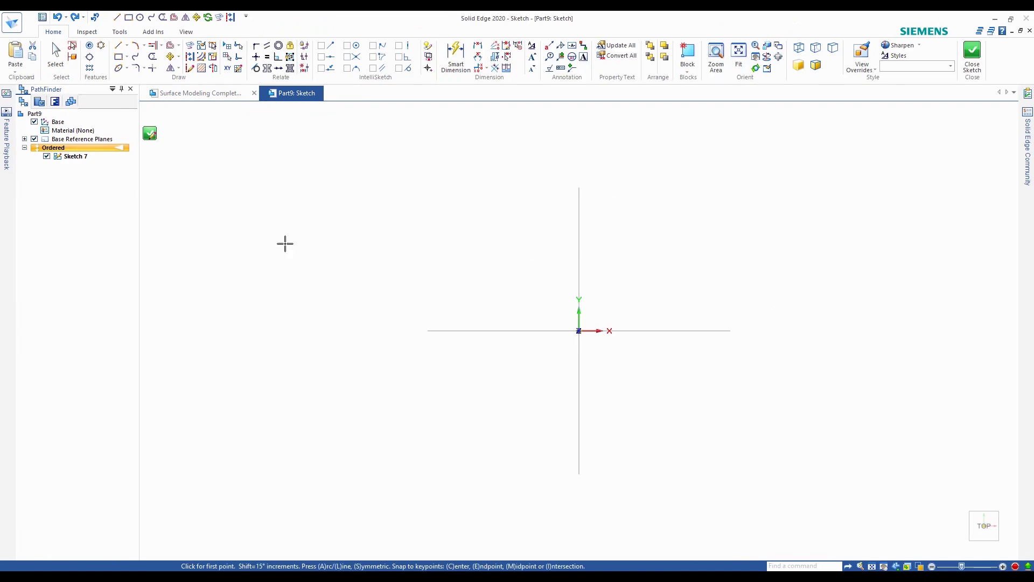
# Step: Draw a 100 × 100 mm square with one corner at the origin
pyautogui.click(120, 57)
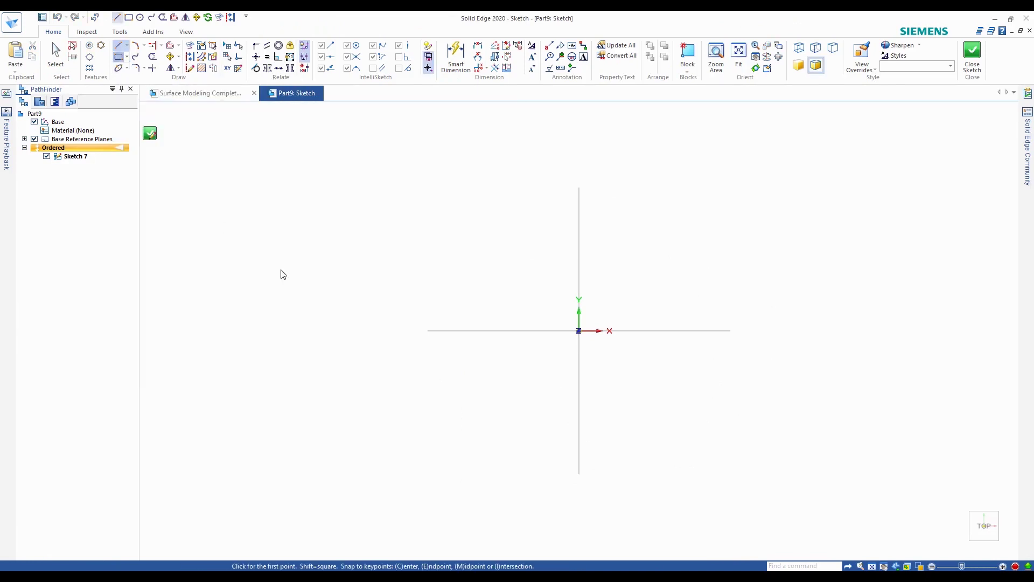
pyautogui.click(579, 330)
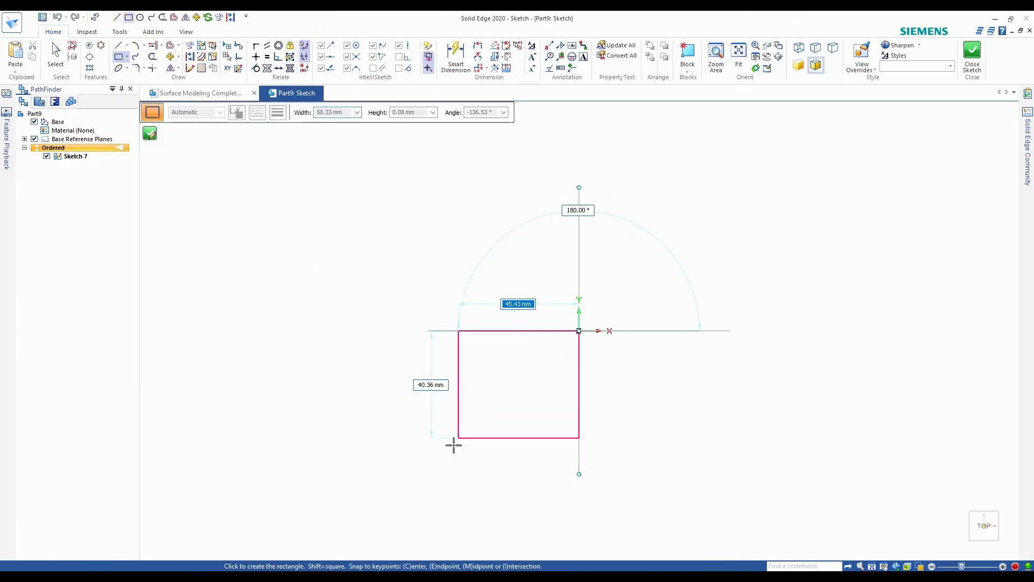
pyautogui.write('100')
pyautogui.press('Tab')
pyautogui.write('100')
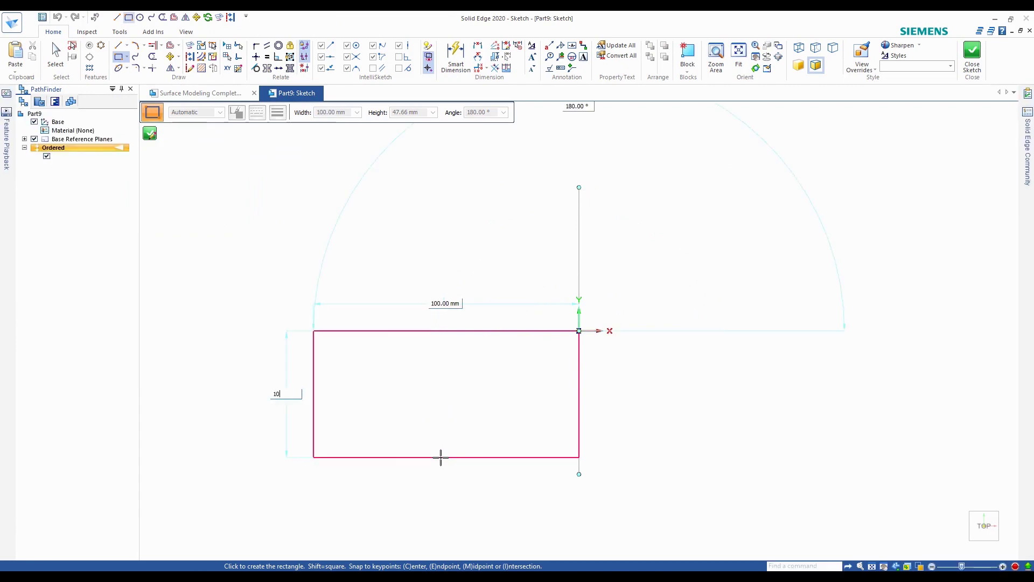
pyautogui.press('Tab')
pyautogui.press('Return')
pyautogui.scroll(-3, 469, 140)
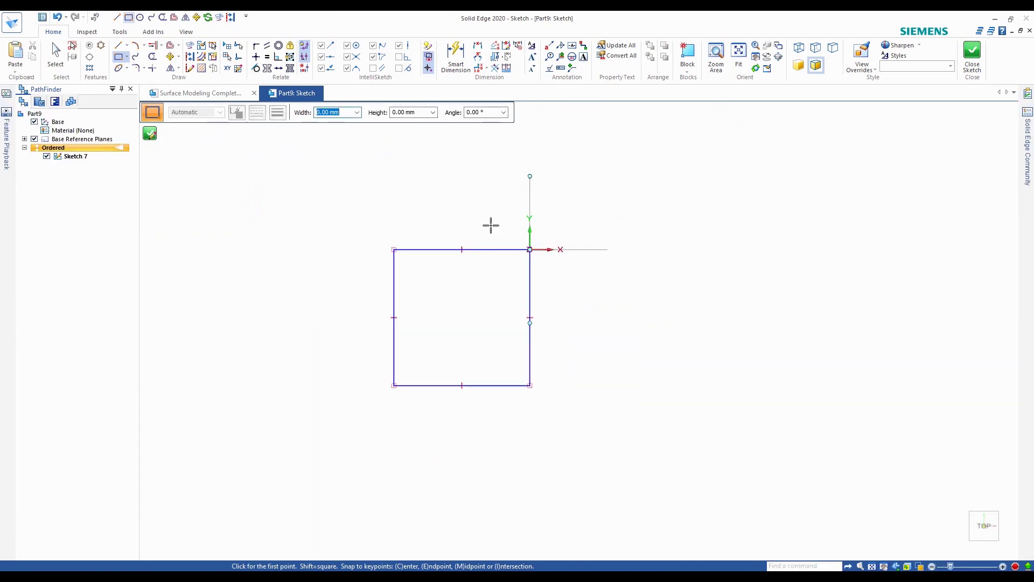
pyautogui.click(455, 54)
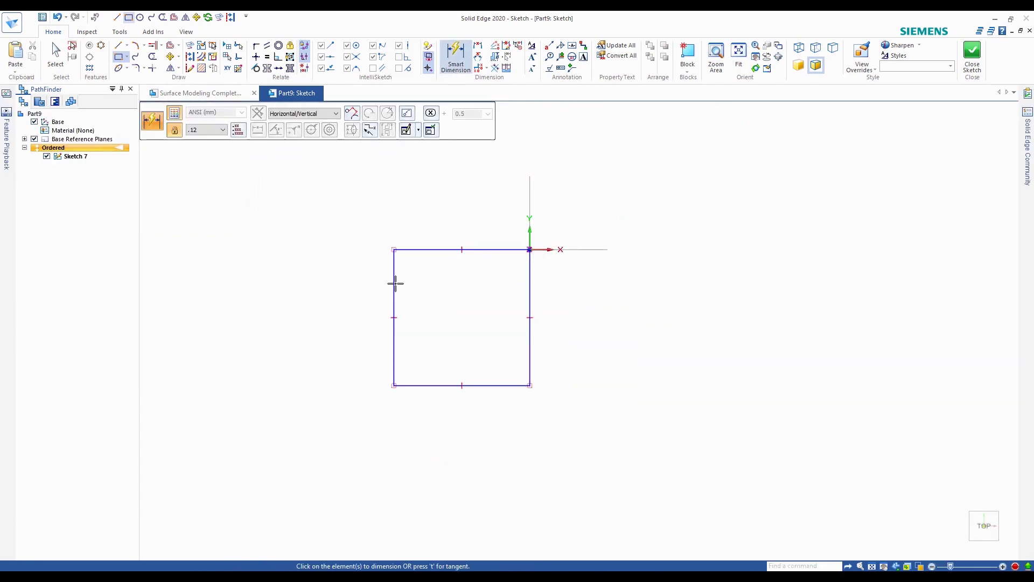
pyautogui.scroll(1, 395, 284)
pyautogui.press('Escape')
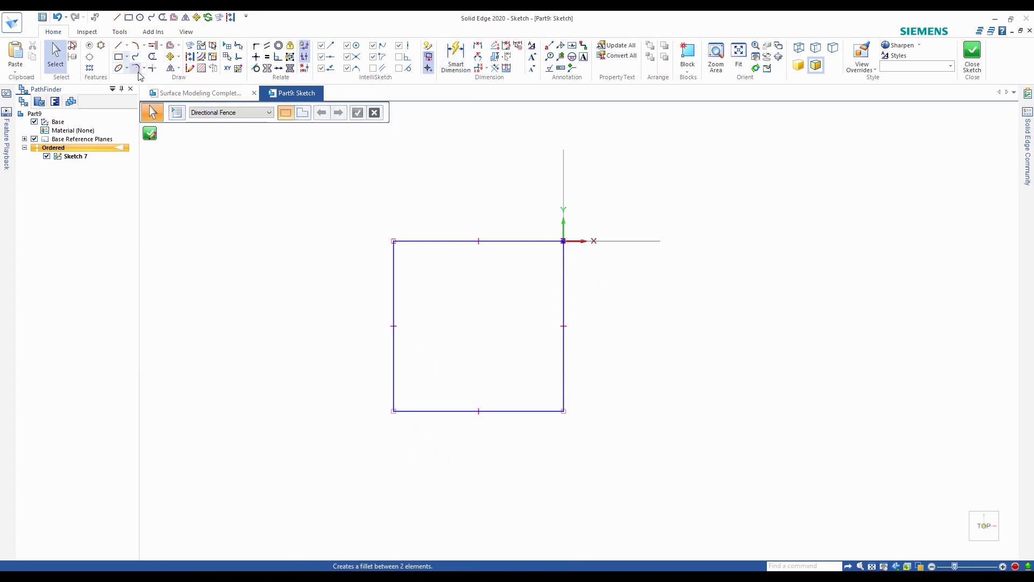
# Step: Fillet the lower-left corner, dimensioning the left edge 50.00 and the arc R 50.00
pyautogui.click(136, 68)
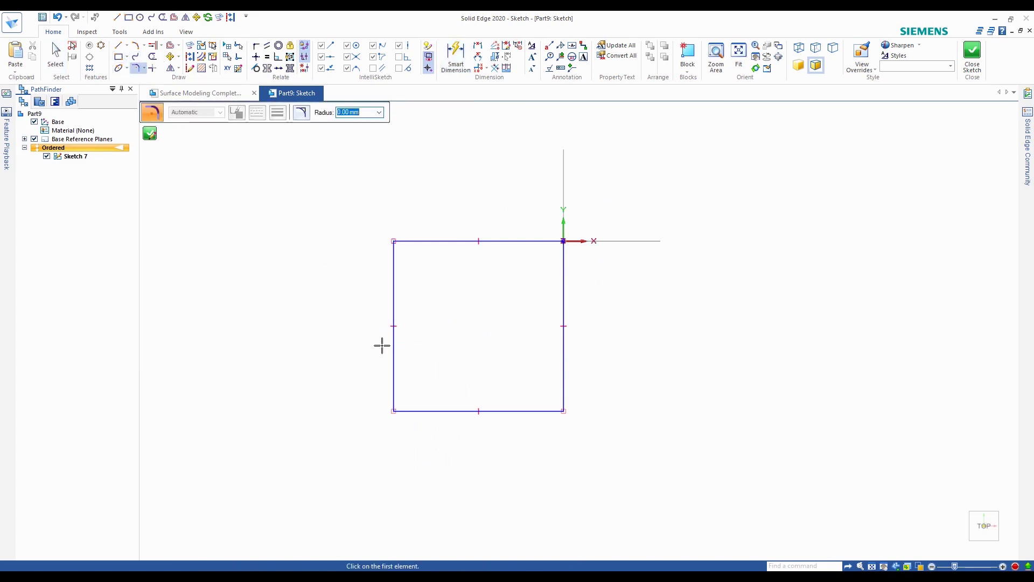
pyautogui.click(394, 411)
pyautogui.click(456, 57)
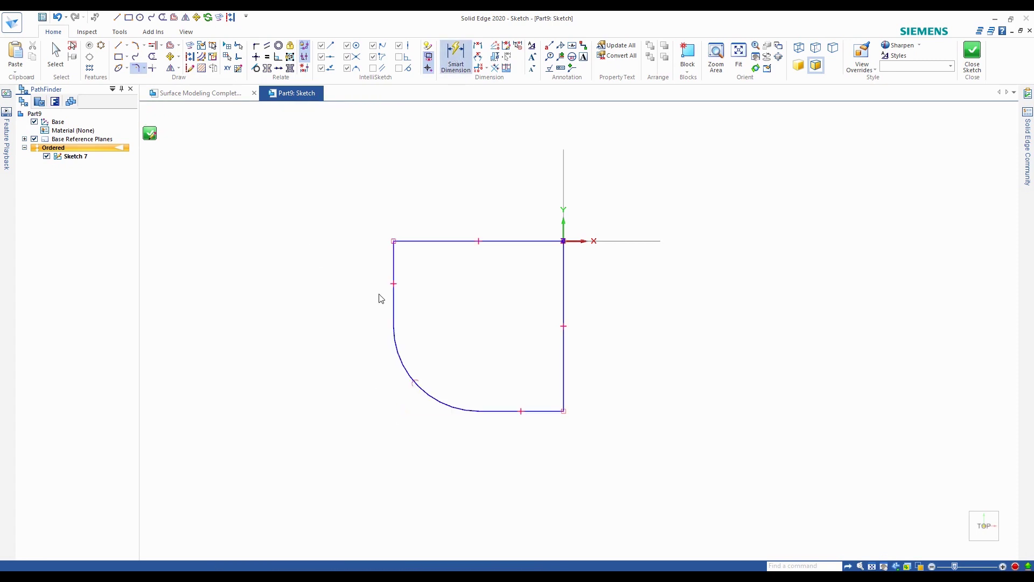
pyautogui.click(394, 293)
pyautogui.click(350, 293)
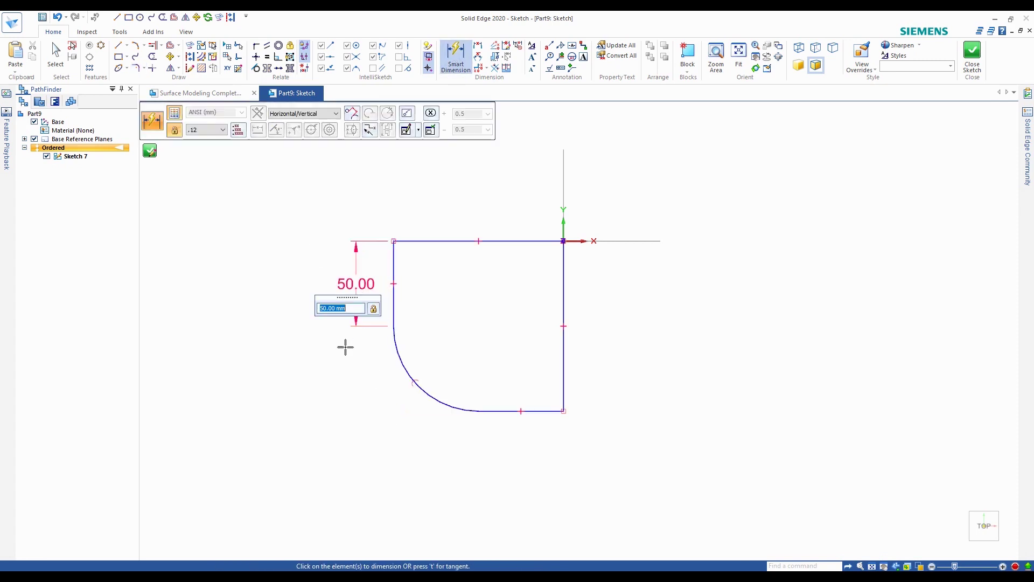
pyautogui.click(403, 368)
pyautogui.click(359, 413)
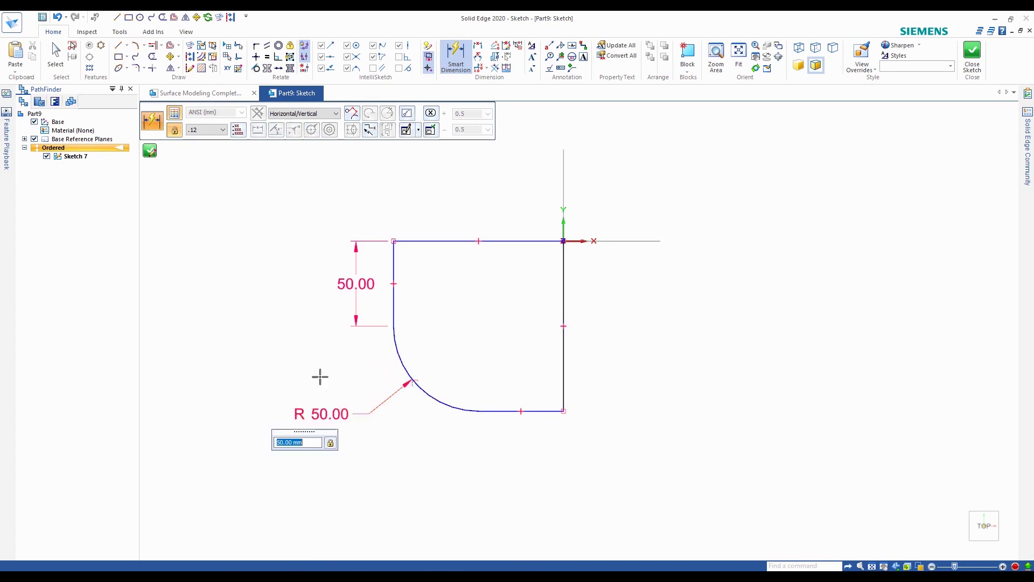
# Step: Make the left and bottom straight lines equal and close the sketch
pyautogui.click(268, 57)
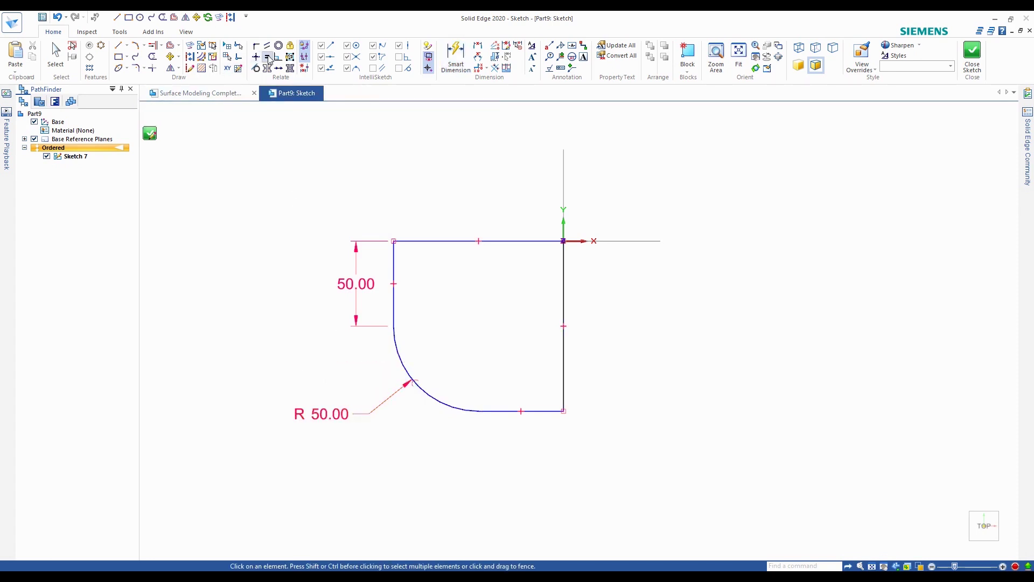
pyautogui.click(539, 410)
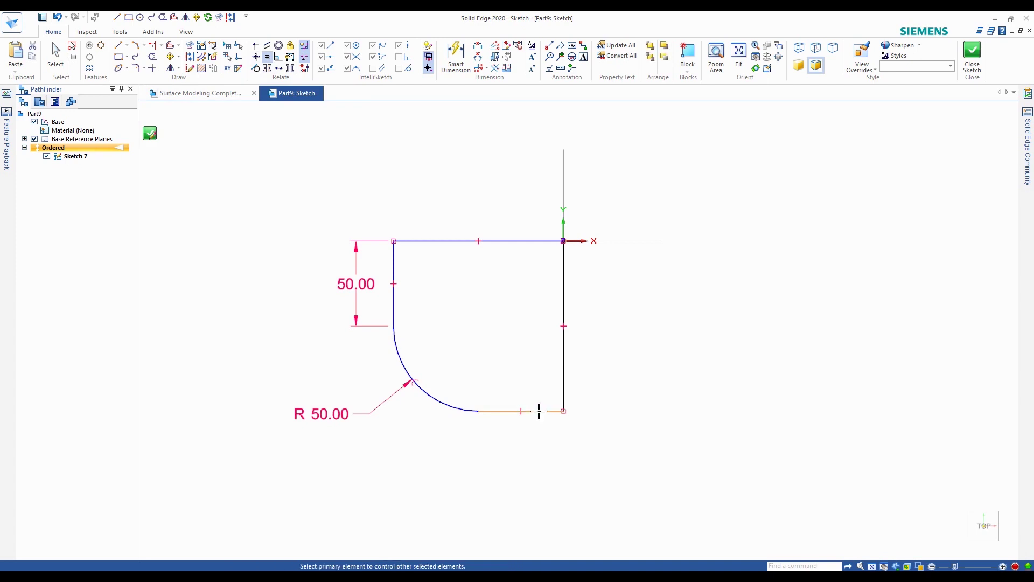
pyautogui.click(393, 296)
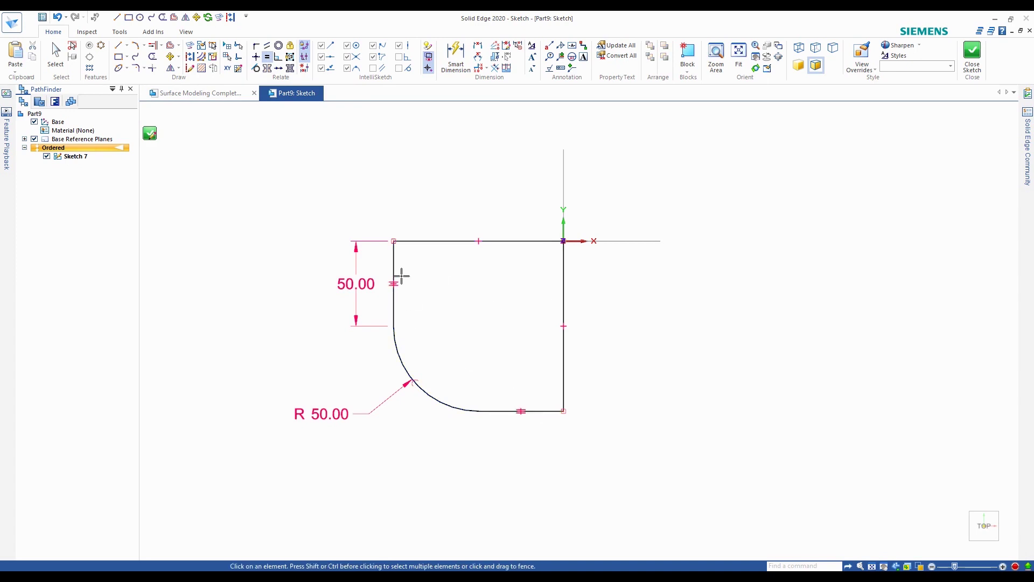
pyautogui.click(149, 135)
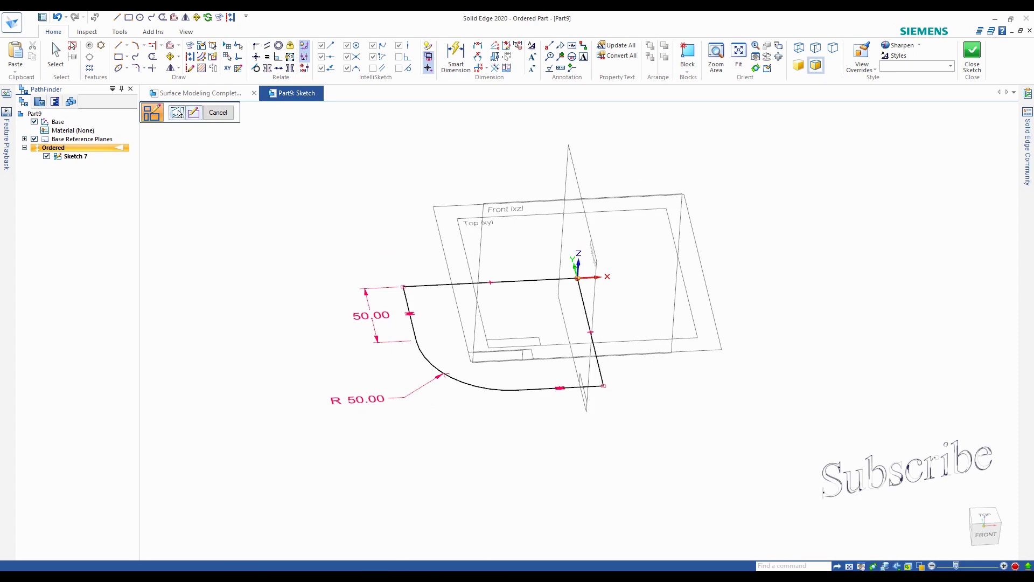
# Step: Finish Sketch 7 and start a sketch on a plane parallel to Top, 80 mm below it
pyautogui.click(230, 113)
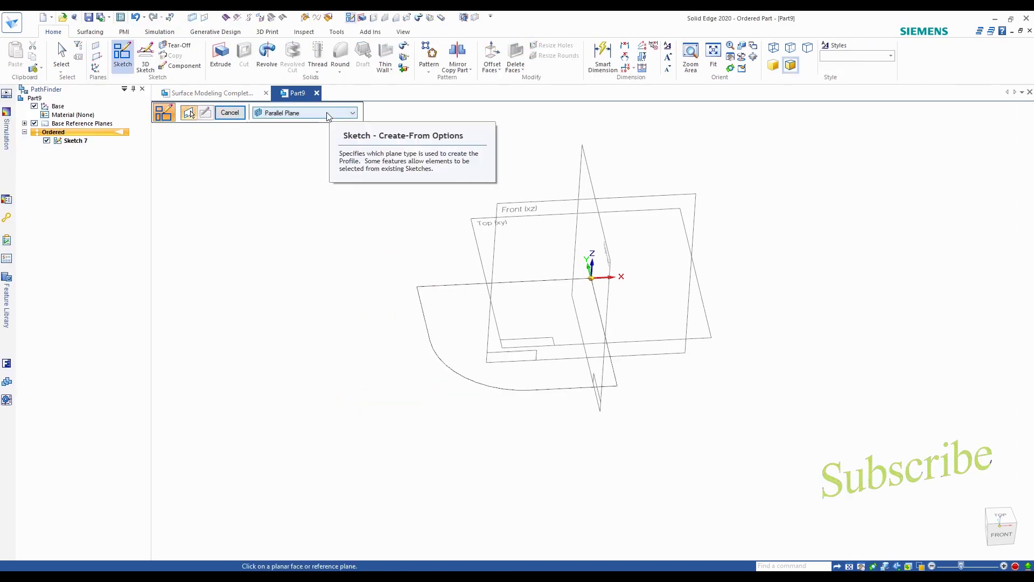
pyautogui.click(1001, 533)
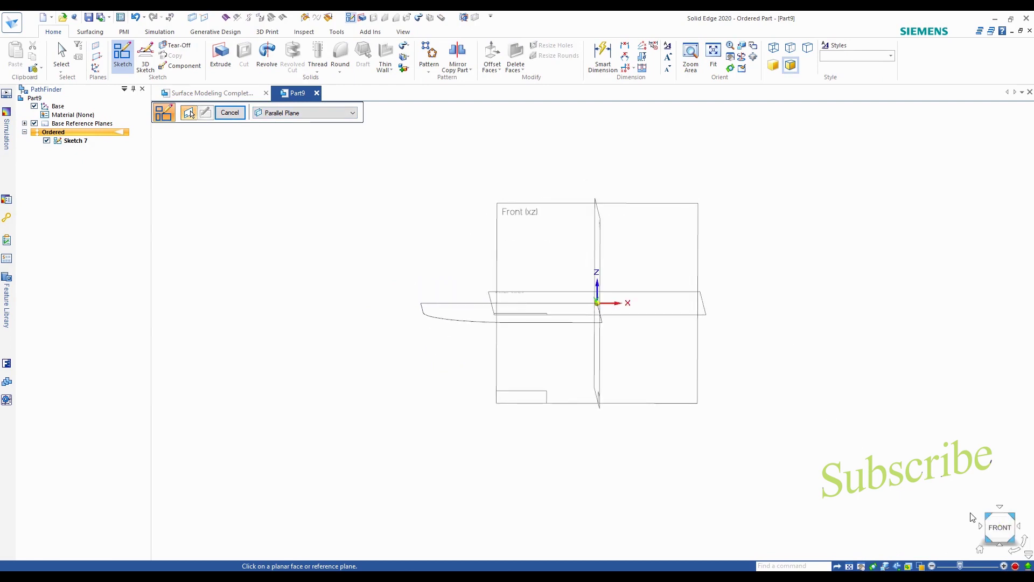
pyautogui.click(1000, 527)
pyautogui.click(860, 331)
pyautogui.scroll(-1, 479, 282)
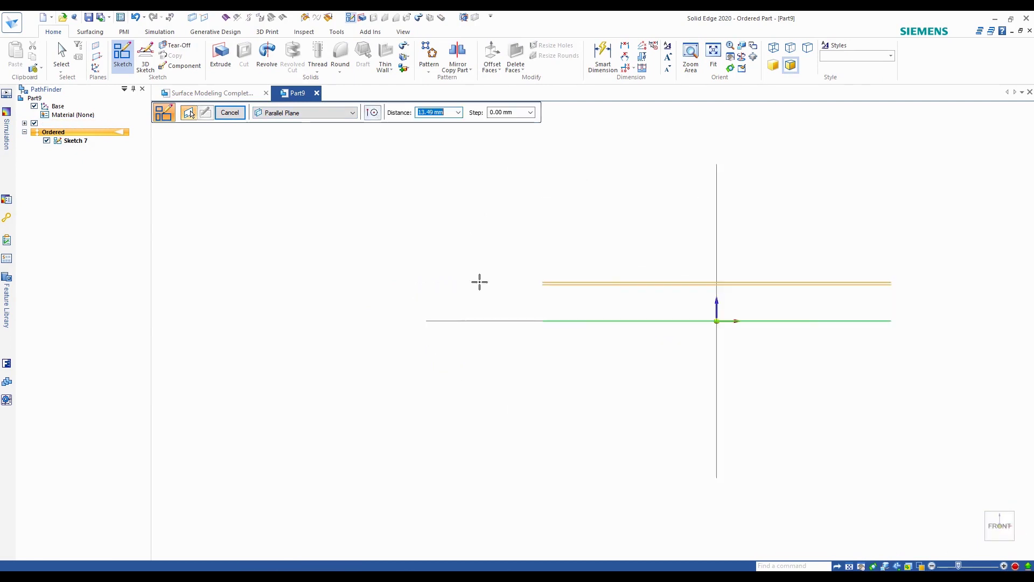
pyautogui.write('80')
pyautogui.press('Tab')
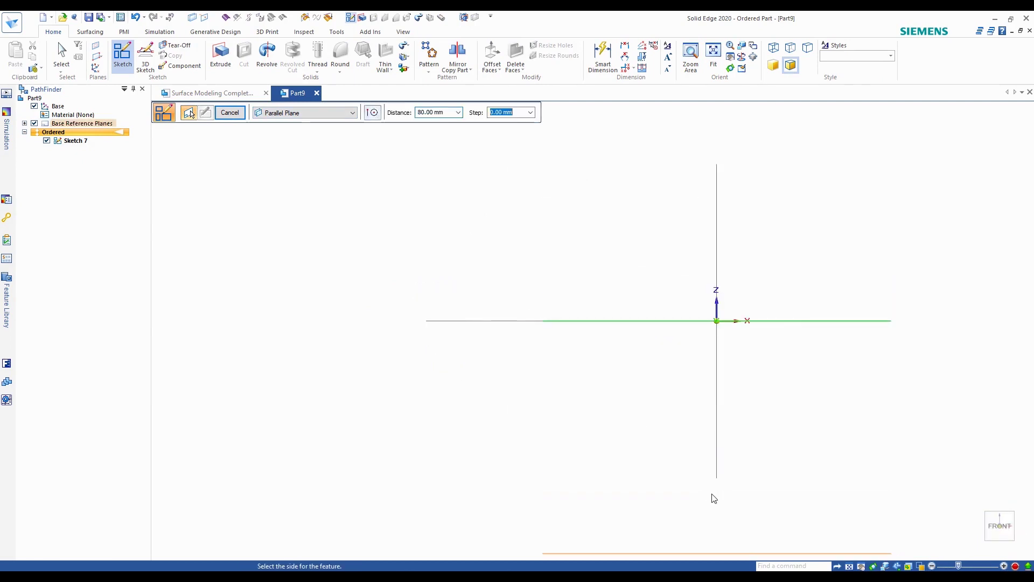
pyautogui.click(714, 499)
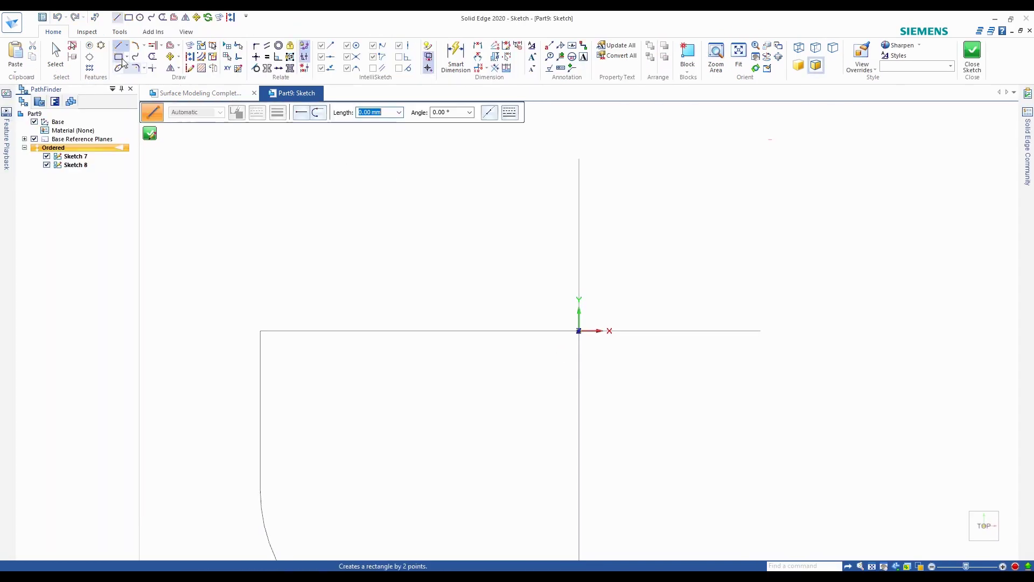
# Step: Draw a 50 × 50 mm square anchored at the origin
pyautogui.click(119, 57)
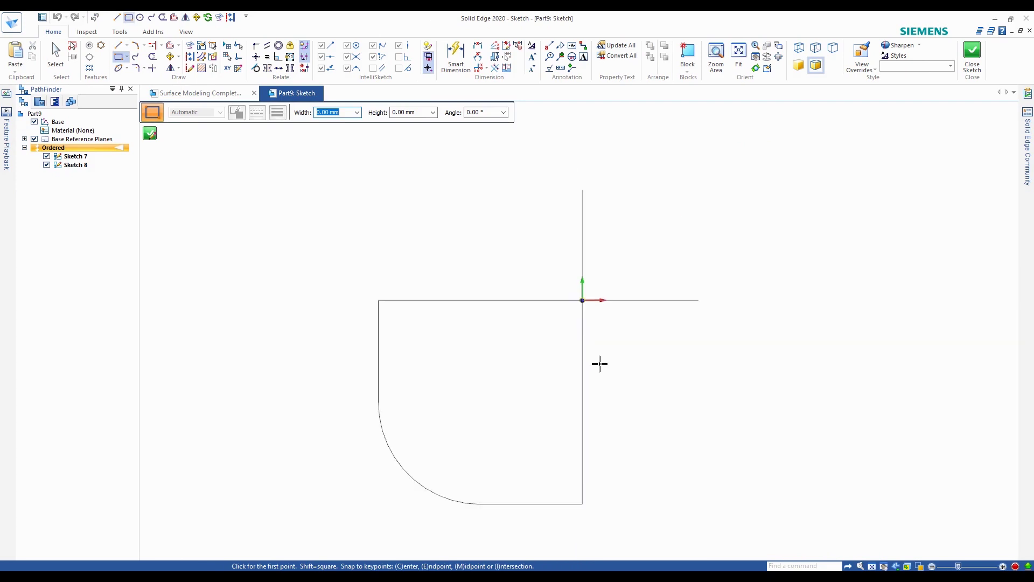
pyautogui.click(578, 285)
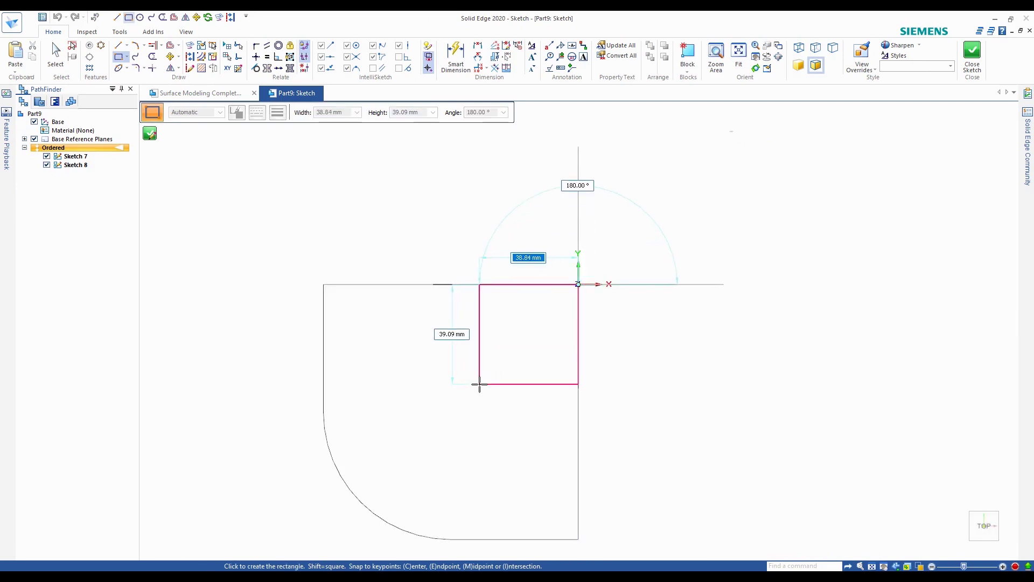
pyautogui.write('50')
pyautogui.press('Tab')
pyautogui.write('50')
pyautogui.press('Tab')
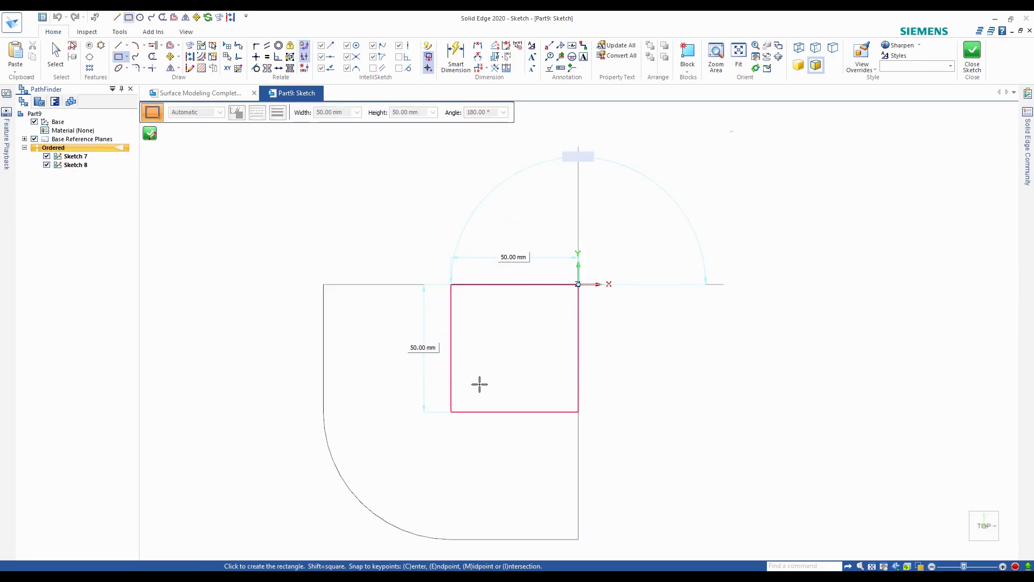
pyautogui.press('Return')
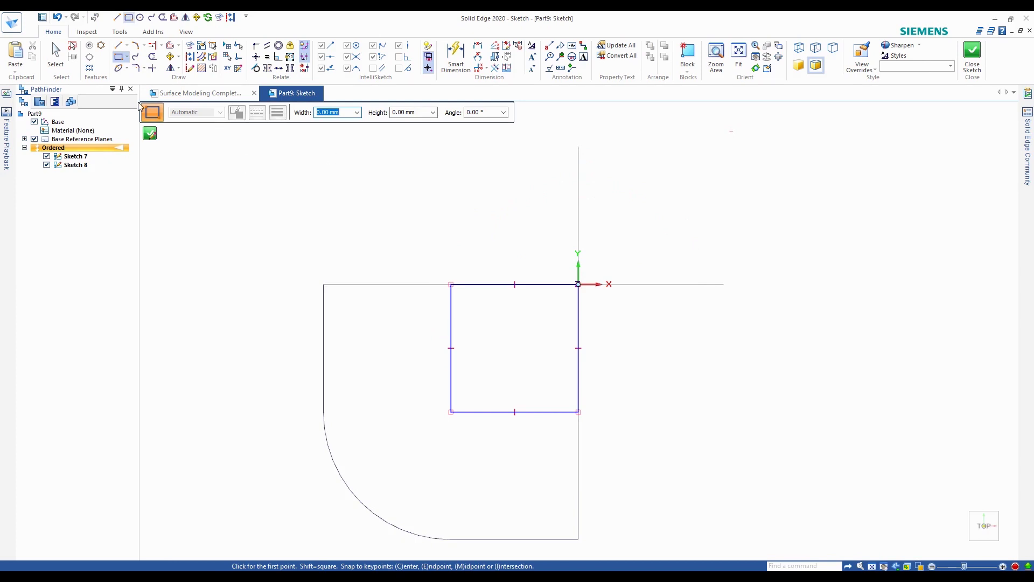
# Step: Fillet the bottom-left corner and dimension the 15.00 leg and R 35.00 arc
pyautogui.click(137, 68)
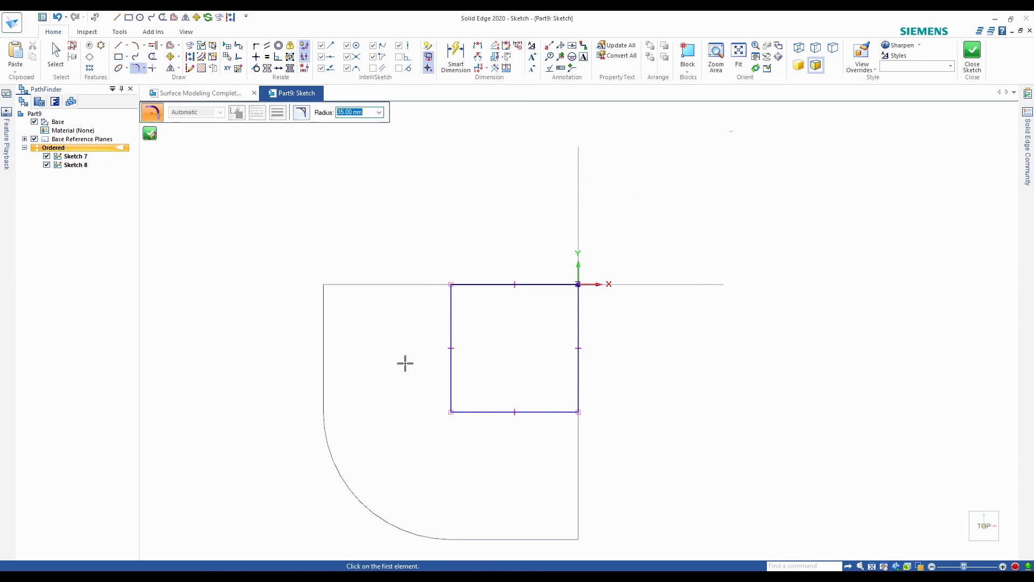
pyautogui.click(450, 413)
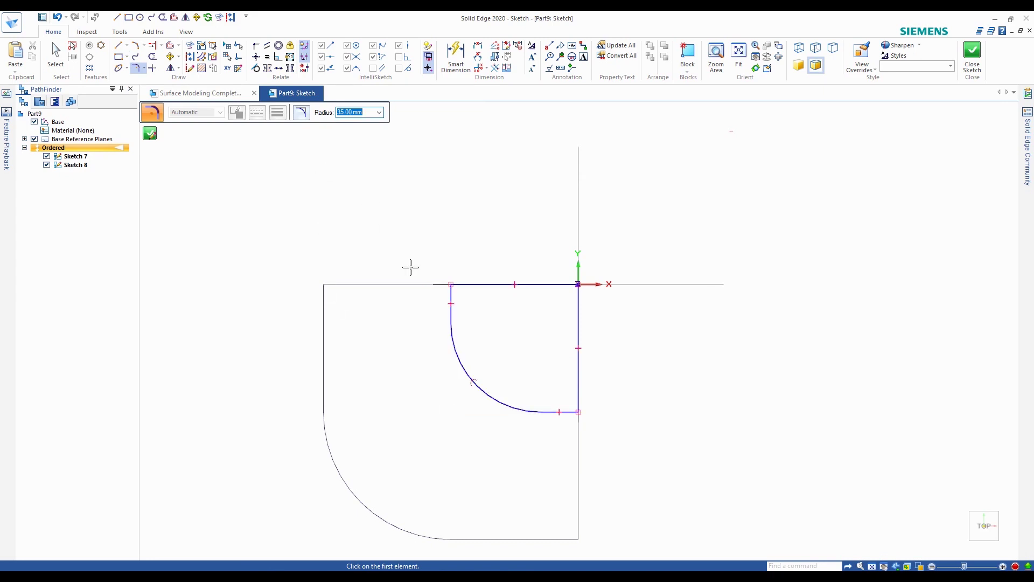
pyautogui.scroll(4, 433, 256)
pyautogui.click(455, 55)
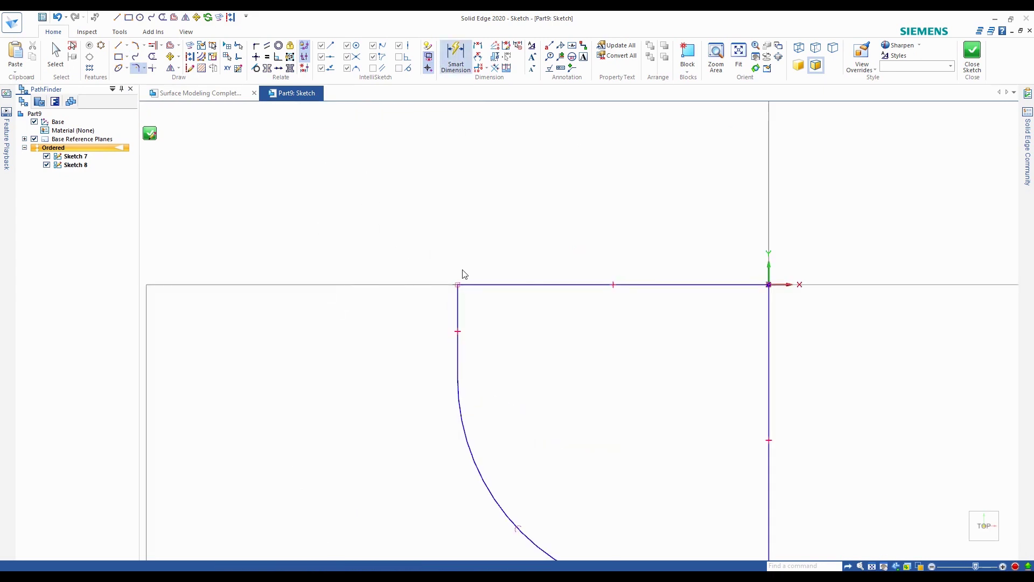
pyautogui.click(457, 315)
pyautogui.click(382, 318)
pyautogui.scroll(-4, 431, 302)
pyautogui.scroll(1, 445, 314)
pyautogui.click(455, 342)
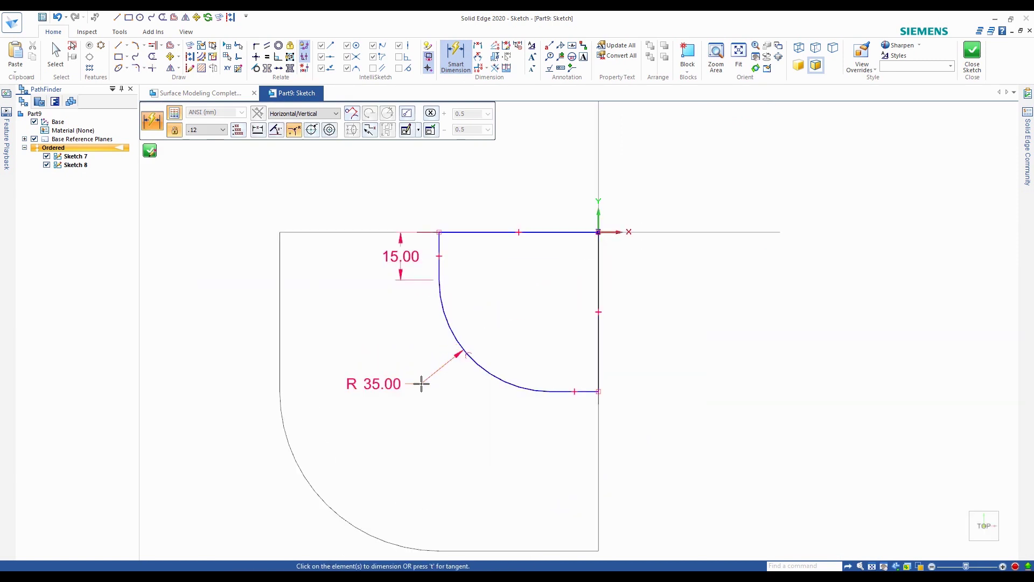
pyautogui.click(420, 383)
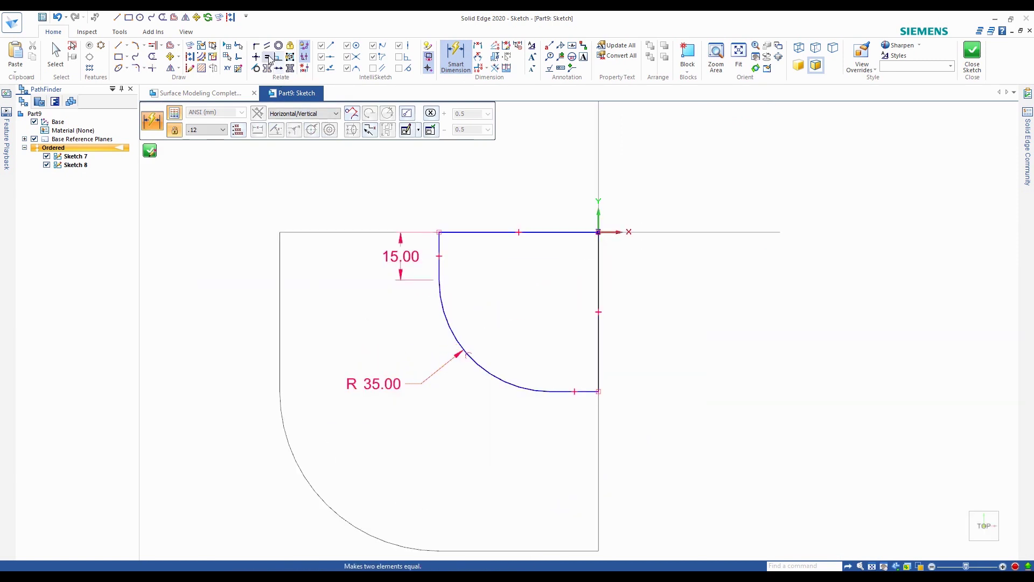
pyautogui.press('Escape')
# Step: Make the short vertical leg equal to the bottom leg and close Sketch 8
pyautogui.click(582, 391)
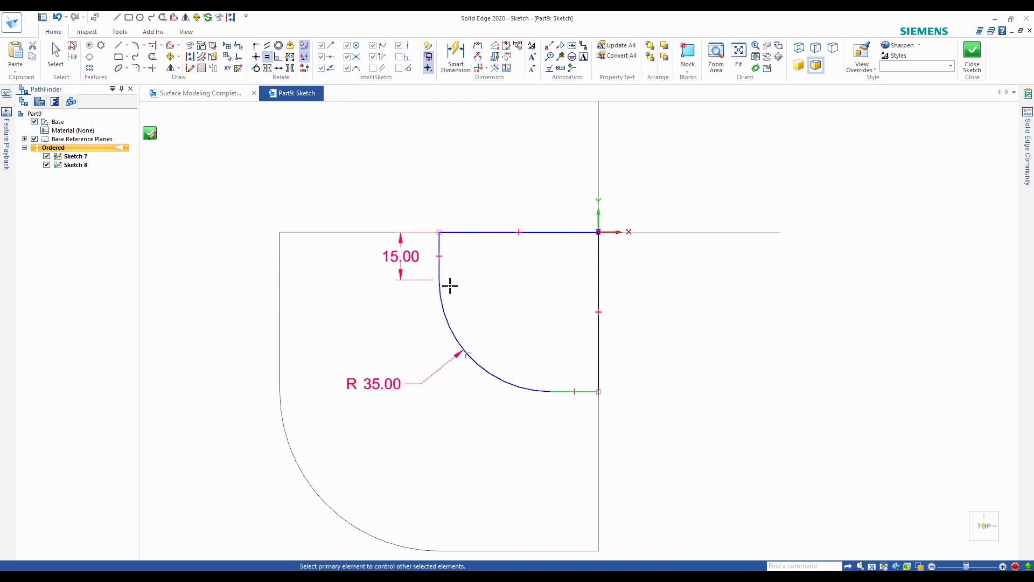
pyautogui.click(439, 267)
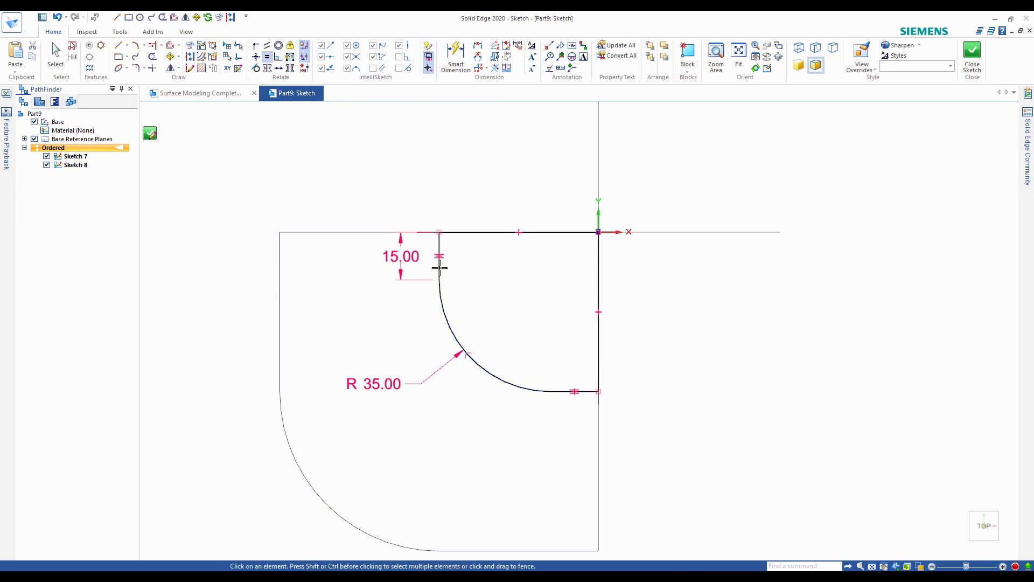
pyautogui.click(150, 135)
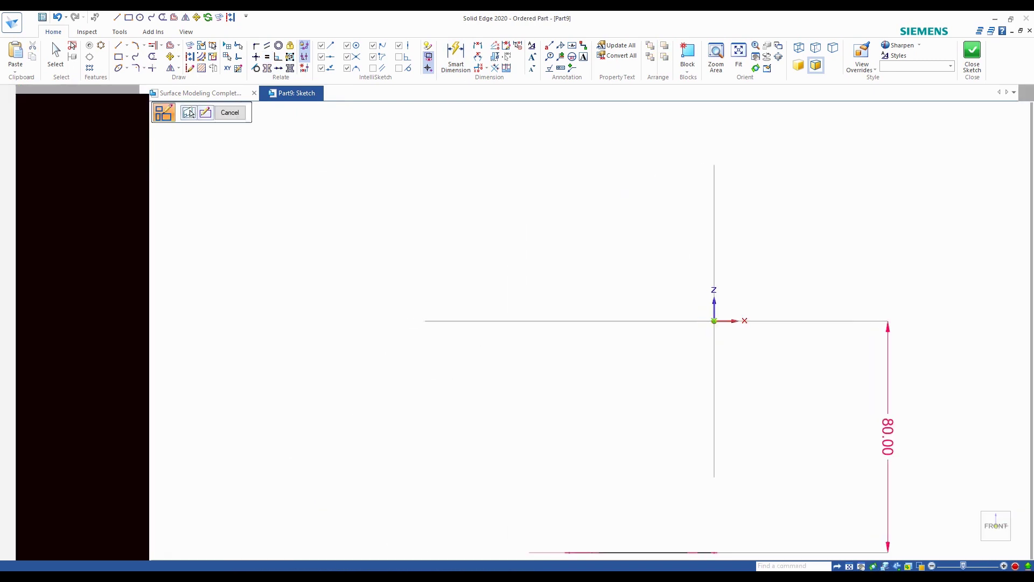
# Step: Finish Sketch 8 and start a new sketch on the Front (xz) plane
pyautogui.click(231, 116)
pyautogui.scroll(-2, 377, 221)
pyautogui.moveTo(428, 231)
pyautogui.mouseDown(button='middle')
pyautogui.moveTo(435, 271)
pyautogui.moveTo(431, 254)
pyautogui.moveTo(451, 253)
pyautogui.moveTo(392, 215)
pyautogui.moveTo(382, 222)
pyautogui.mouseUp(button='middle')
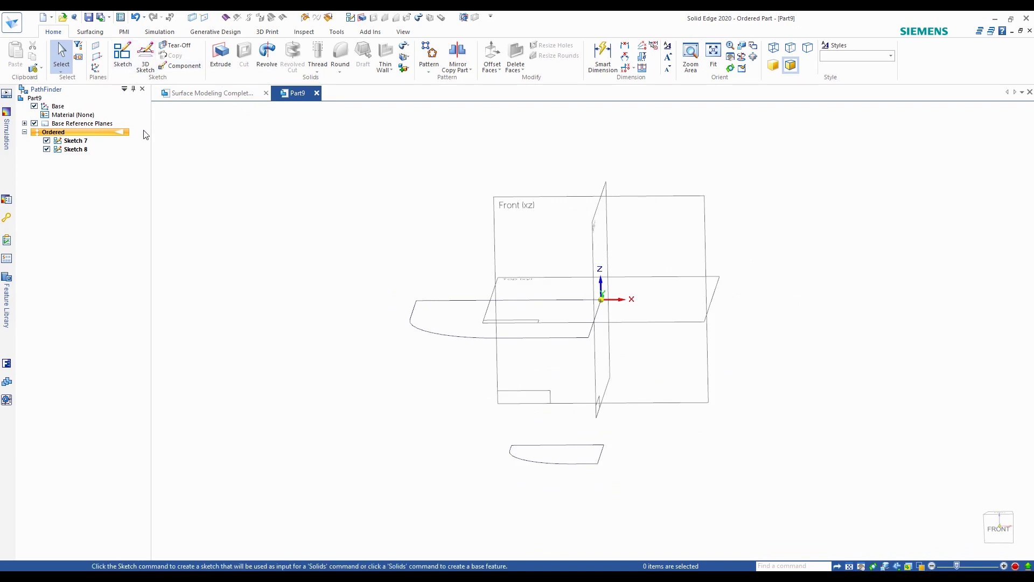
pyautogui.click(122, 54)
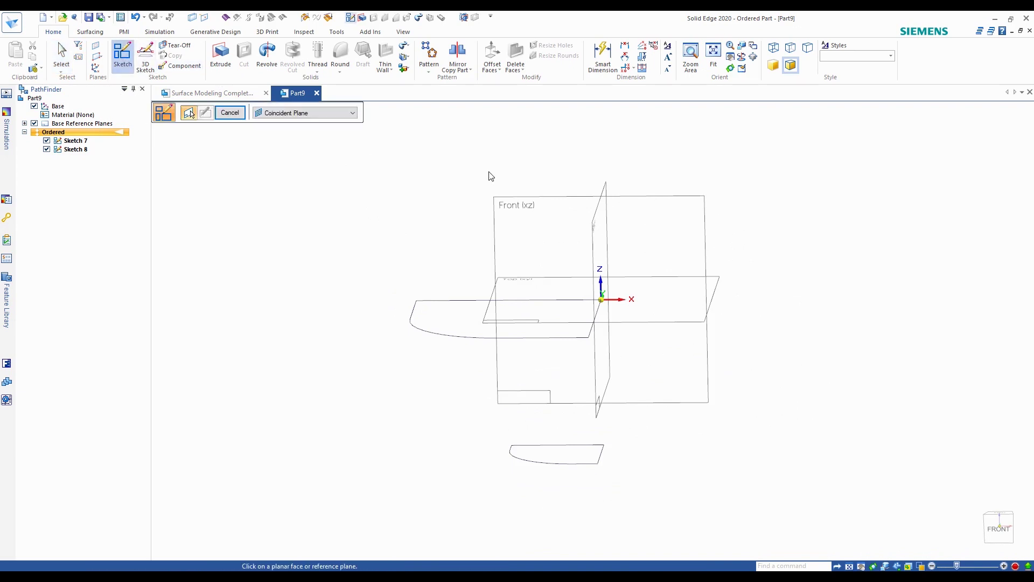
pyautogui.click(535, 205)
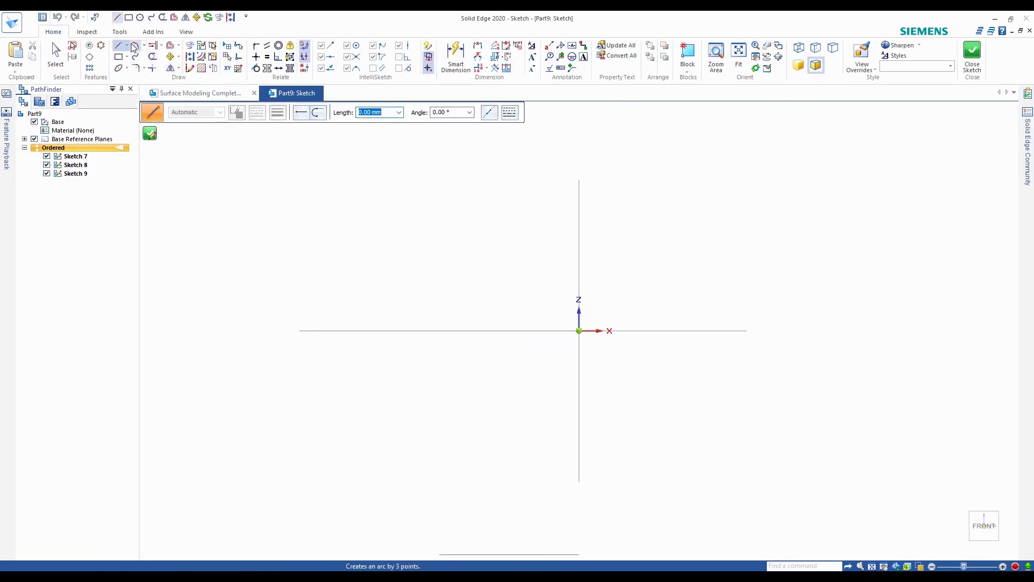
# Step: Draw a 90 mm three-point arc between the top and bottom profiles' left ends
pyautogui.click(135, 47)
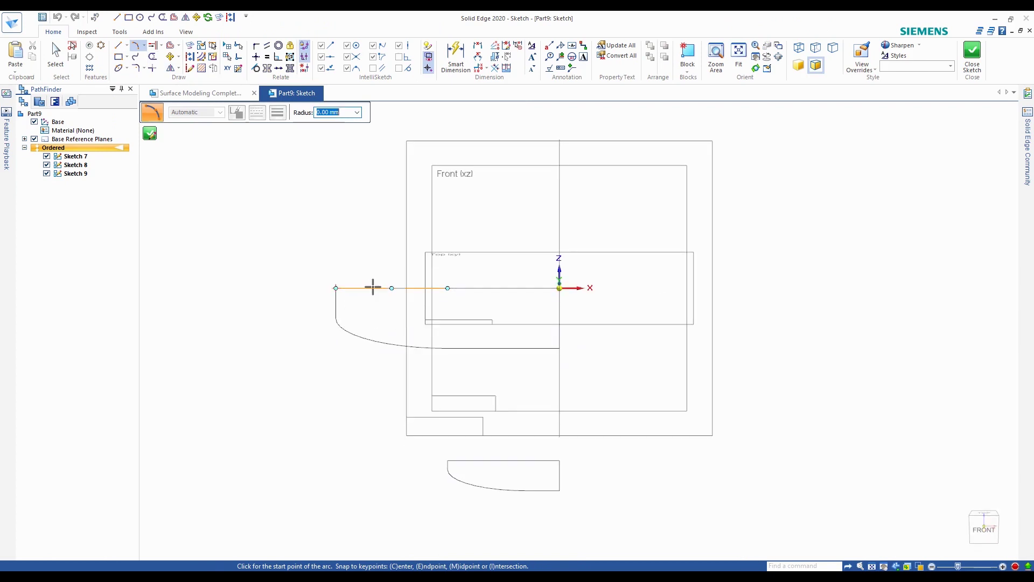
pyautogui.click(335, 288)
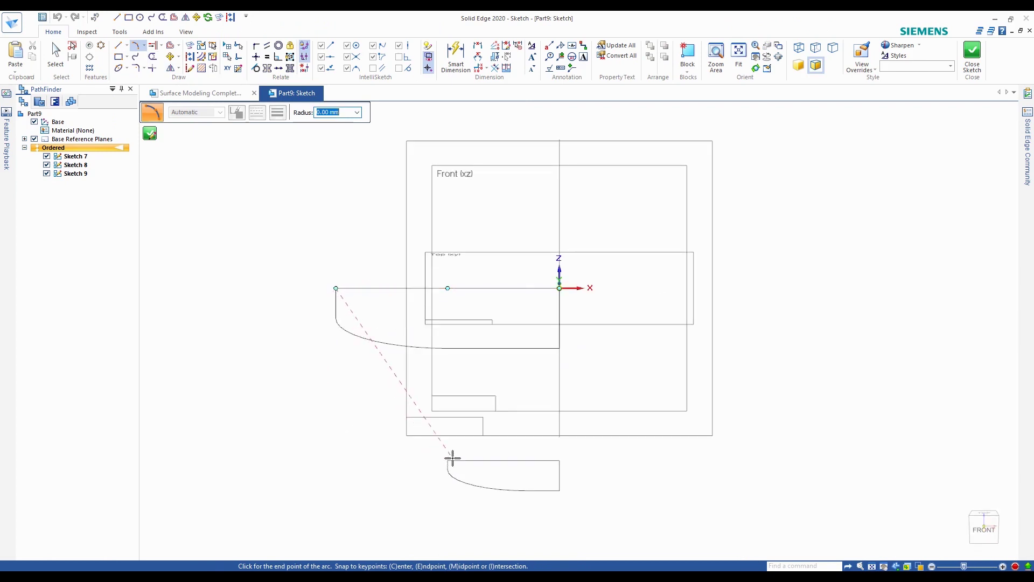
pyautogui.click(447, 460)
pyautogui.moveTo(413, 466); pyautogui.dragTo(393, 404, button='middle')
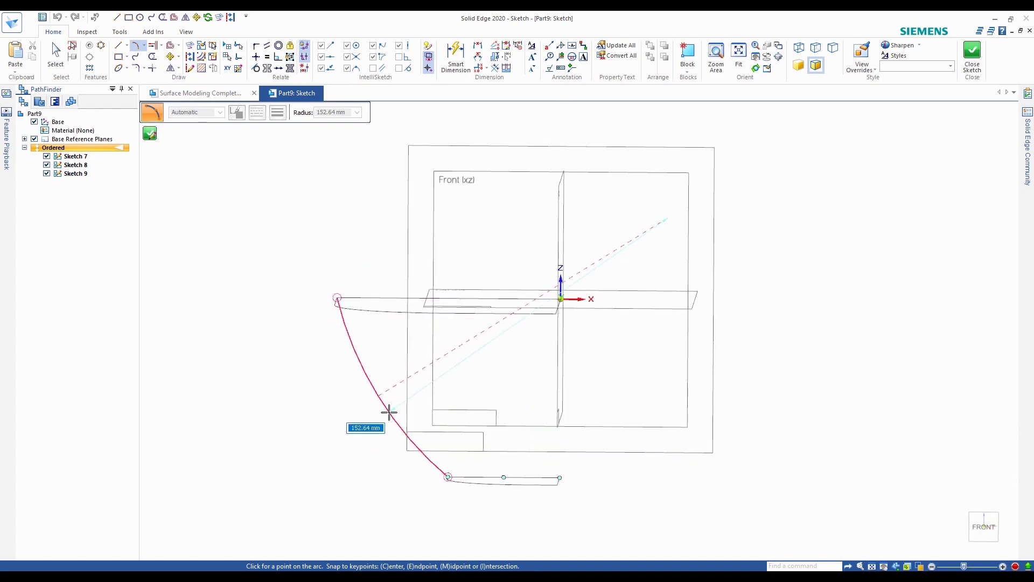
pyautogui.press('Return')
pyautogui.click(389, 412)
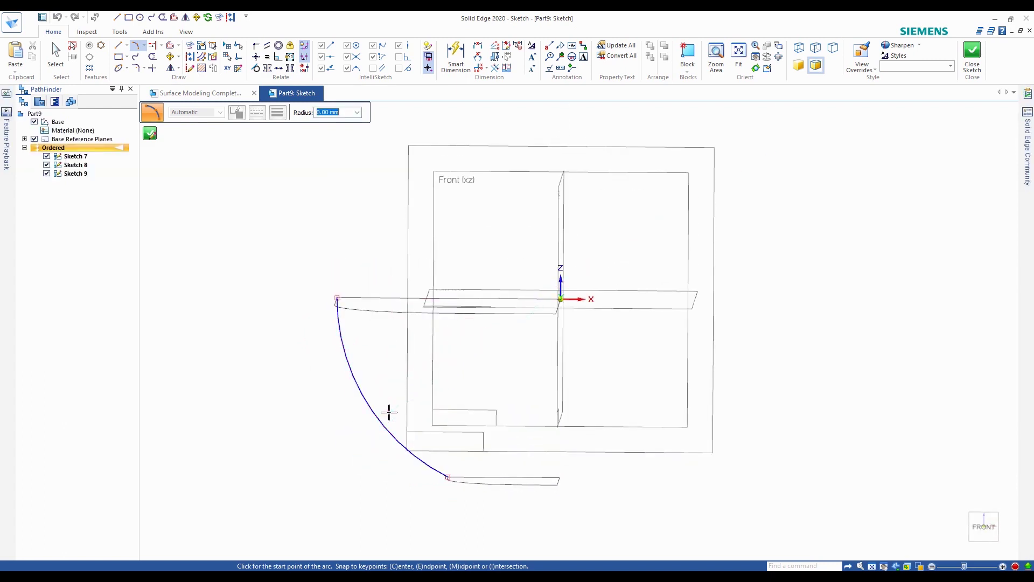
# Step: Dimension the arc R 90.00 and close Sketch 9
pyautogui.click(456, 54)
pyautogui.click(348, 366)
pyautogui.click(326, 402)
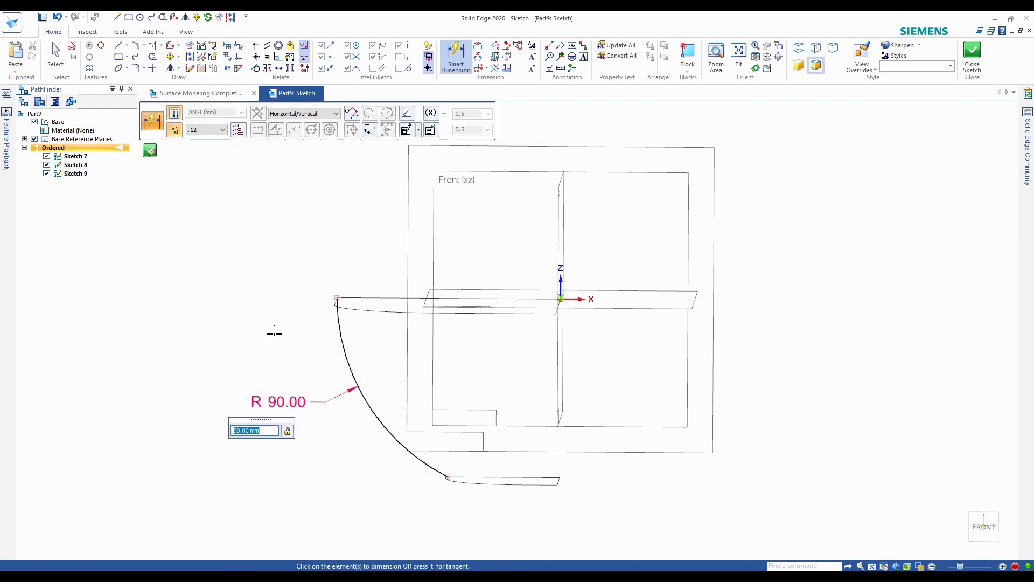
pyautogui.click(150, 151)
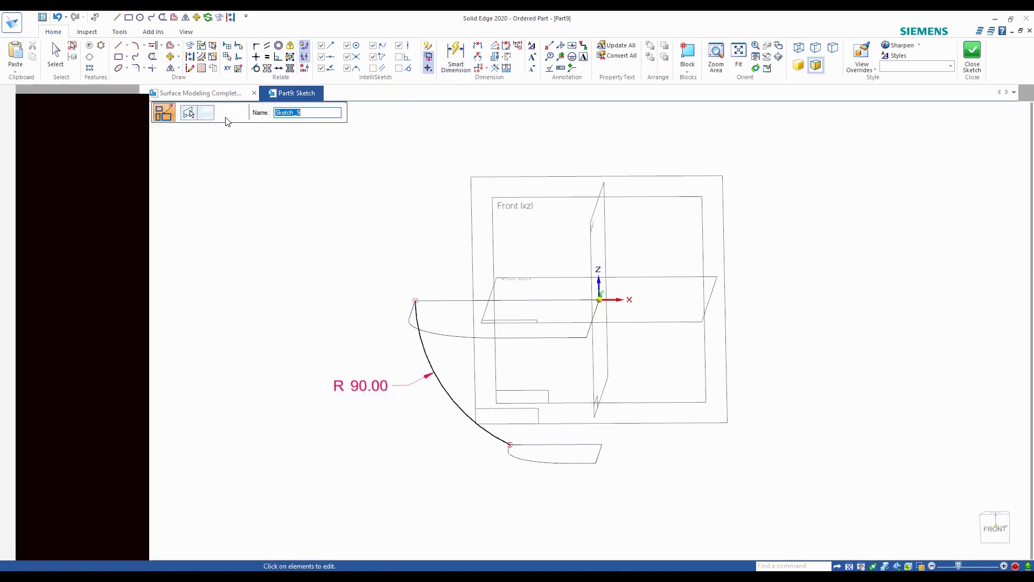
pyautogui.click(222, 114)
pyautogui.moveTo(697, 243); pyautogui.dragTo(601, 257, button='middle')
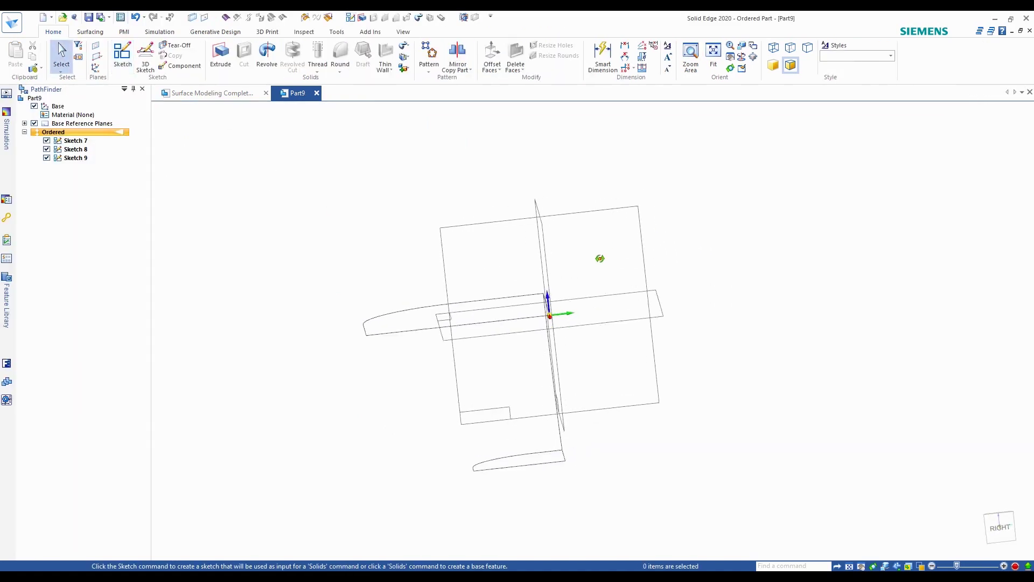
# Step: On the Right (yz) plane, draw a 90 mm three-point arc joining the profile ends
pyautogui.click(130, 54)
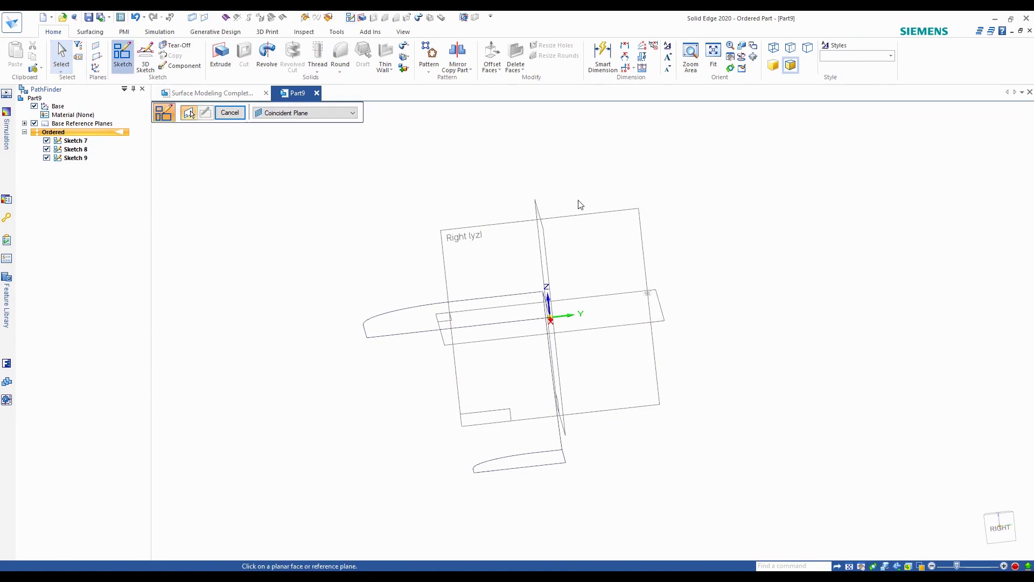
pyautogui.click(624, 212)
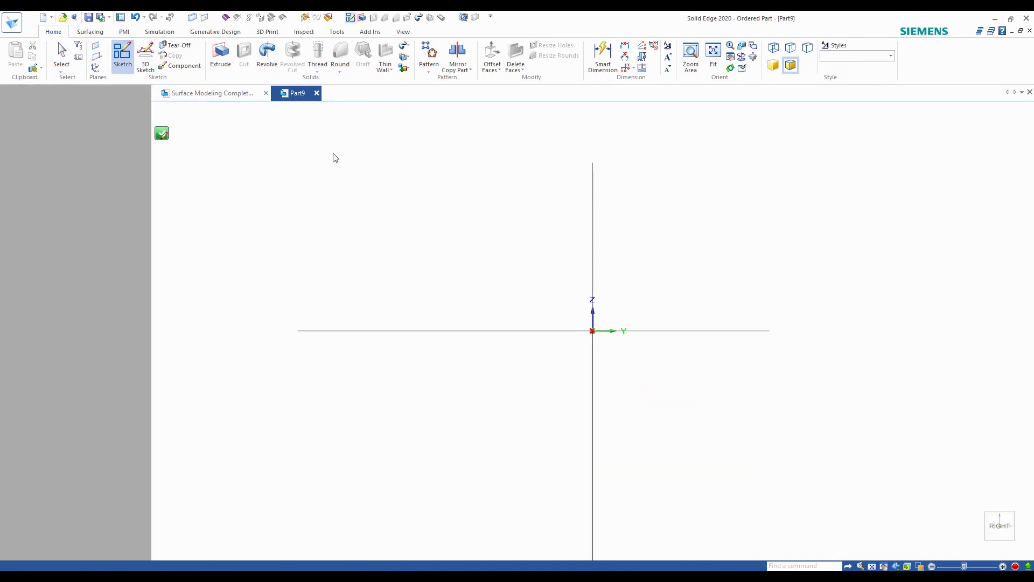
pyautogui.press('a')
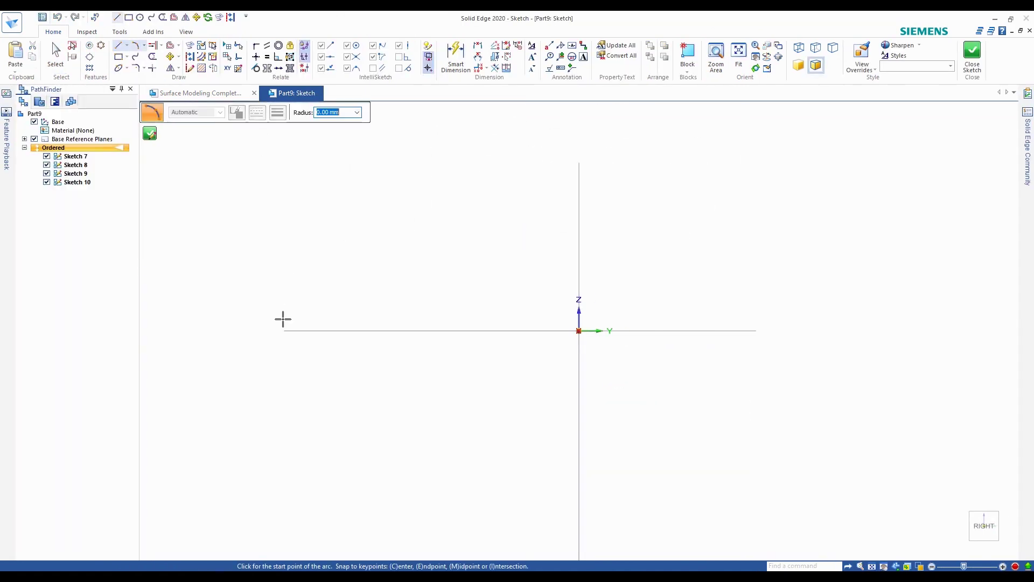
pyautogui.click(285, 330)
pyautogui.scroll(-2, 323, 339)
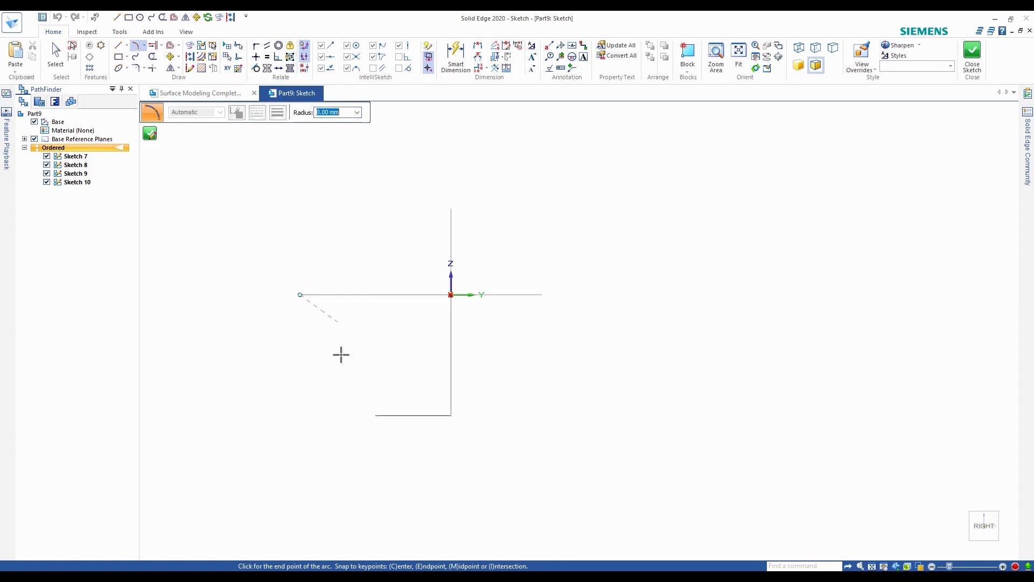
pyautogui.click(376, 415)
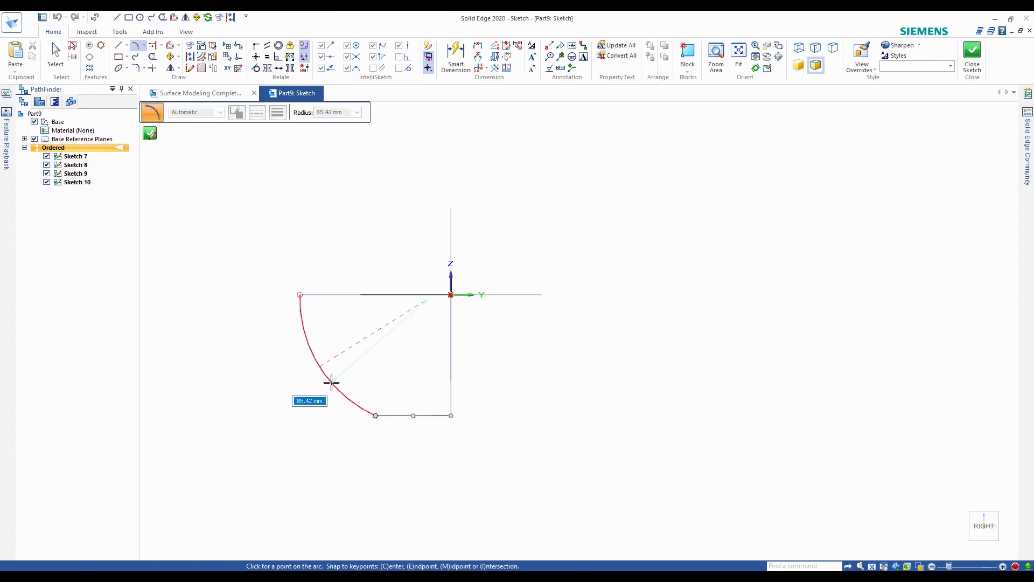
pyautogui.press('Tab')
pyautogui.click(334, 382)
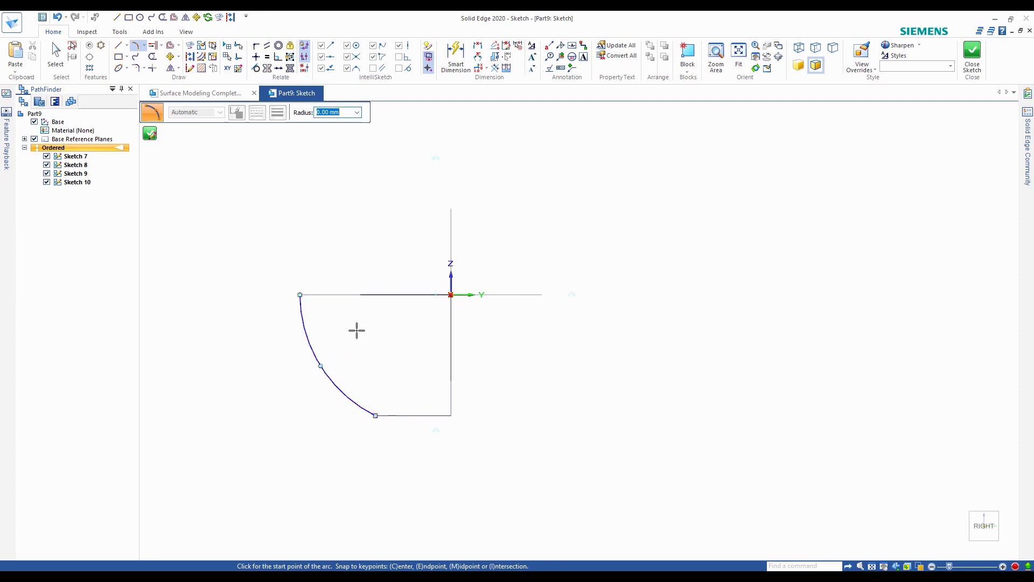
# Step: Dimension the arc R 90.00 and close Sketch 10
pyautogui.click(455, 57)
pyautogui.click(297, 375)
pyautogui.click(150, 151)
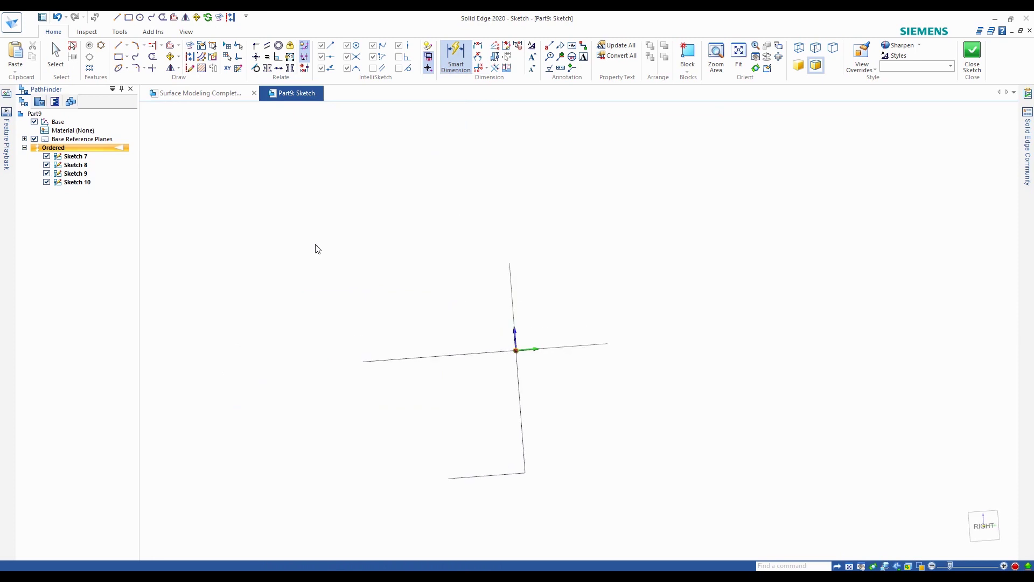
pyautogui.click(236, 115)
pyautogui.click(235, 114)
pyautogui.moveTo(322, 233)
pyautogui.mouseDown(button='middle')
pyautogui.moveTo(446, 189)
pyautogui.moveTo(492, 219)
pyautogui.moveTo(480, 273)
pyautogui.moveTo(509, 223)
pyautogui.moveTo(471, 210)
pyautogui.moveTo(461, 220)
pyautogui.mouseUp(button='middle')
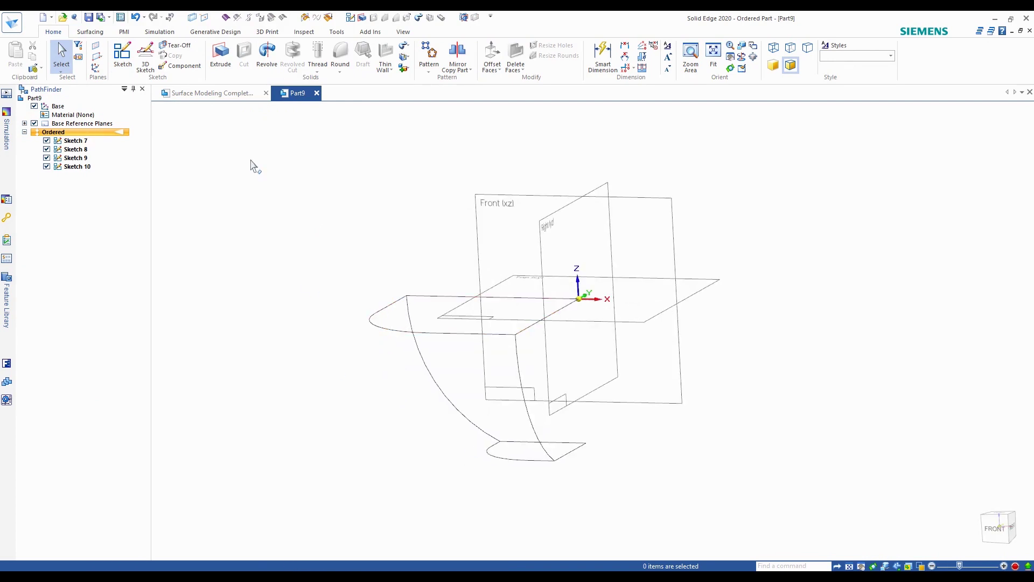
# Step: Look over the finished bowl from a couple of angles, then return to Part9
pyautogui.click(229, 95)
pyautogui.moveTo(397, 381); pyautogui.dragTo(385, 305, button='middle')
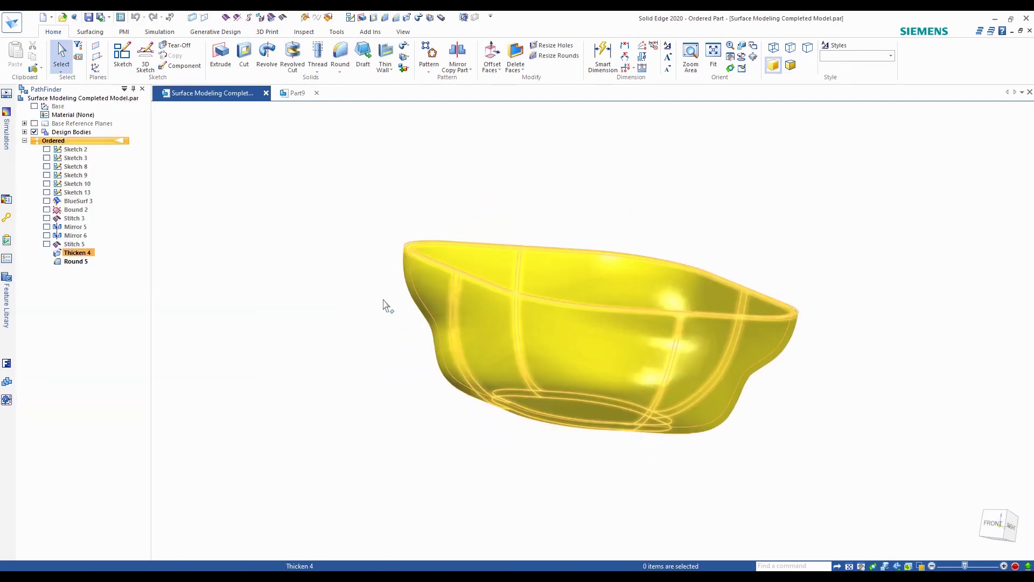
pyautogui.moveTo(445, 349); pyautogui.dragTo(398, 349, button='middle')
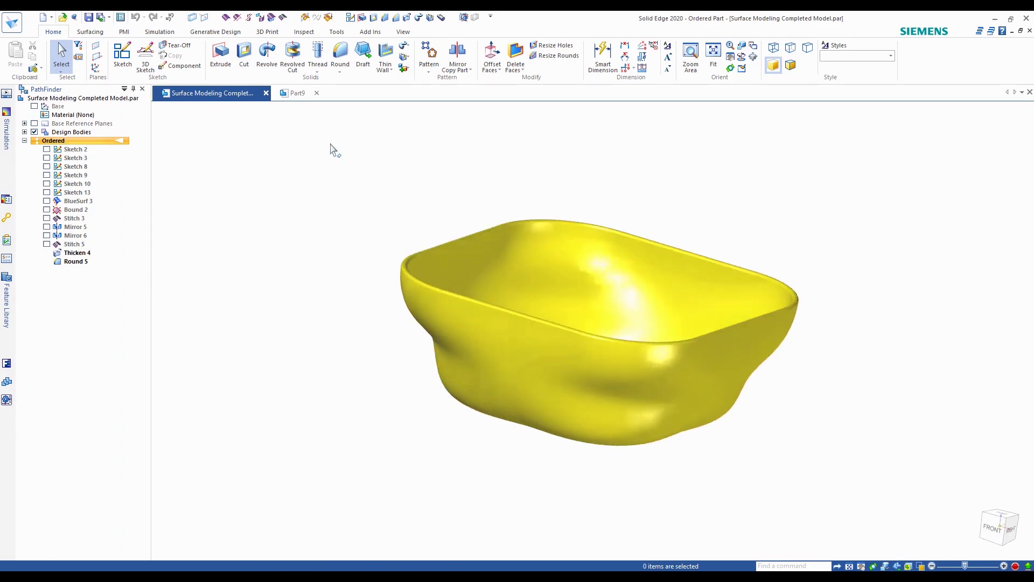
pyautogui.click(296, 93)
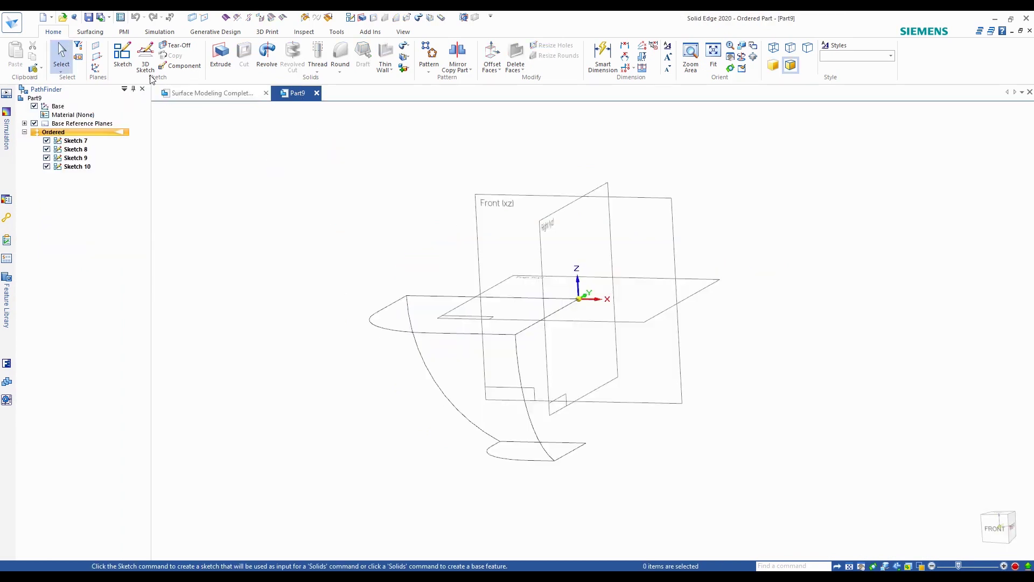
# Step: Start a sketch using Plane by 3 Points with keypoints set to All
pyautogui.click(123, 57)
pyautogui.click(309, 113)
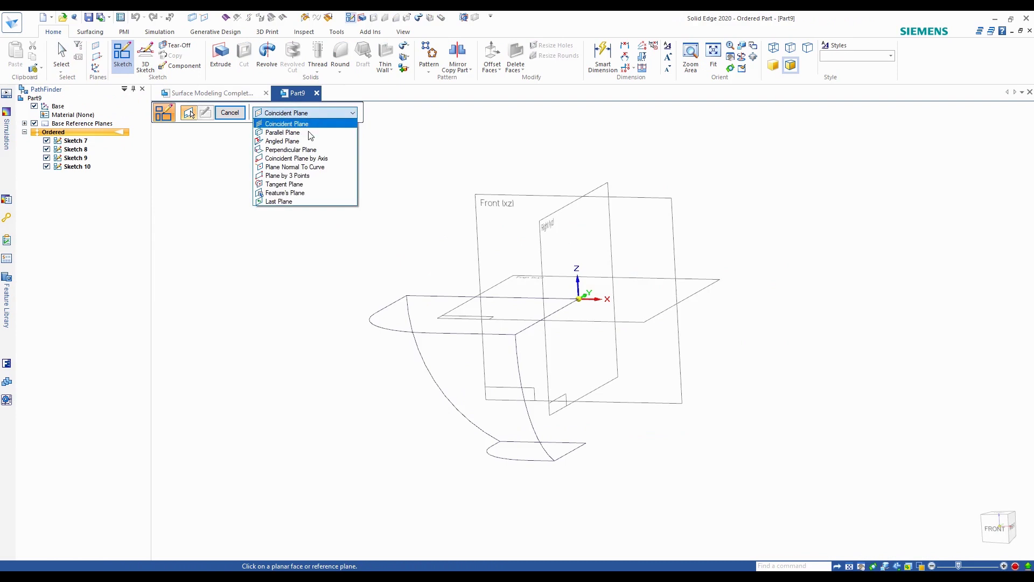
pyautogui.click(305, 178)
pyautogui.moveTo(323, 161); pyautogui.dragTo(397, 174, button='middle')
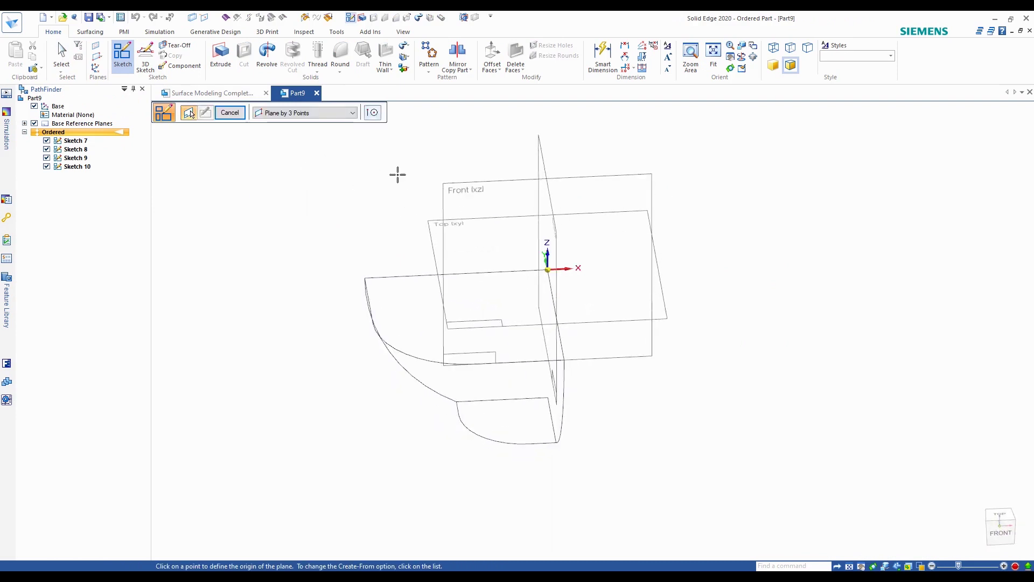
pyautogui.click(374, 115)
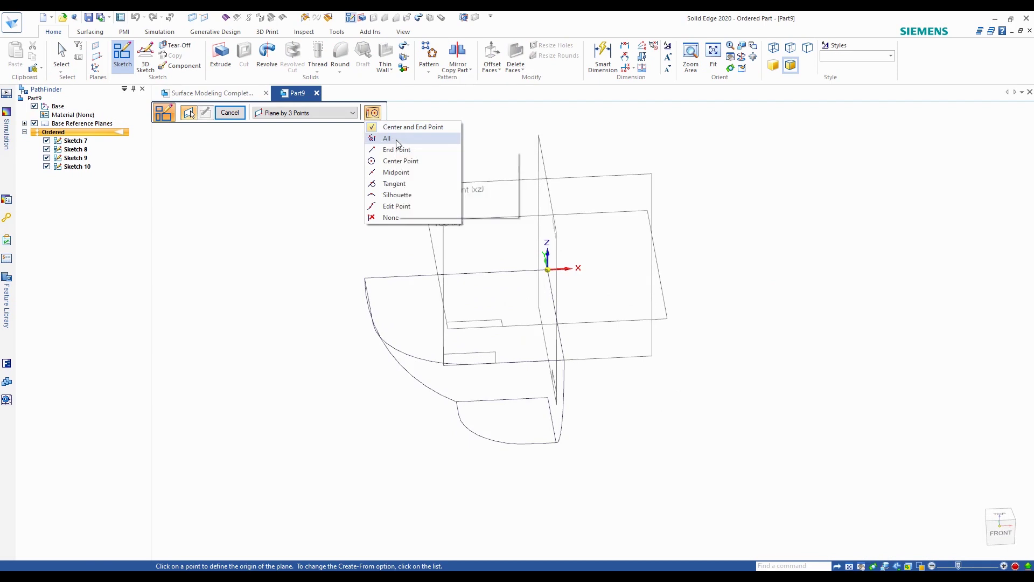
pyautogui.click(393, 139)
# Step: Define the sketch plane through a point on the lower arc, the curve vertex and the origin
pyautogui.scroll(3, 474, 417)
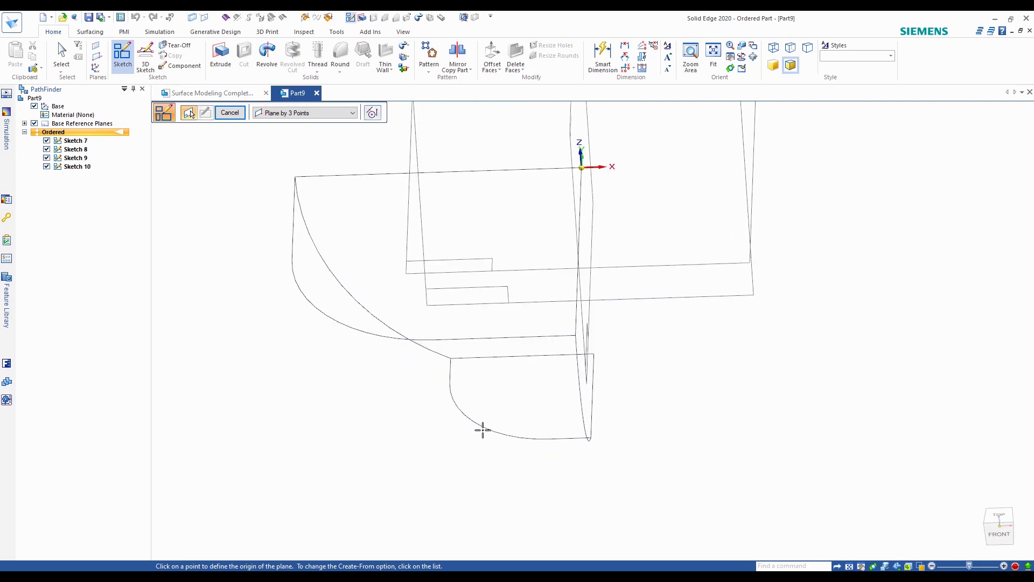
pyautogui.click(478, 425)
pyautogui.click(593, 355)
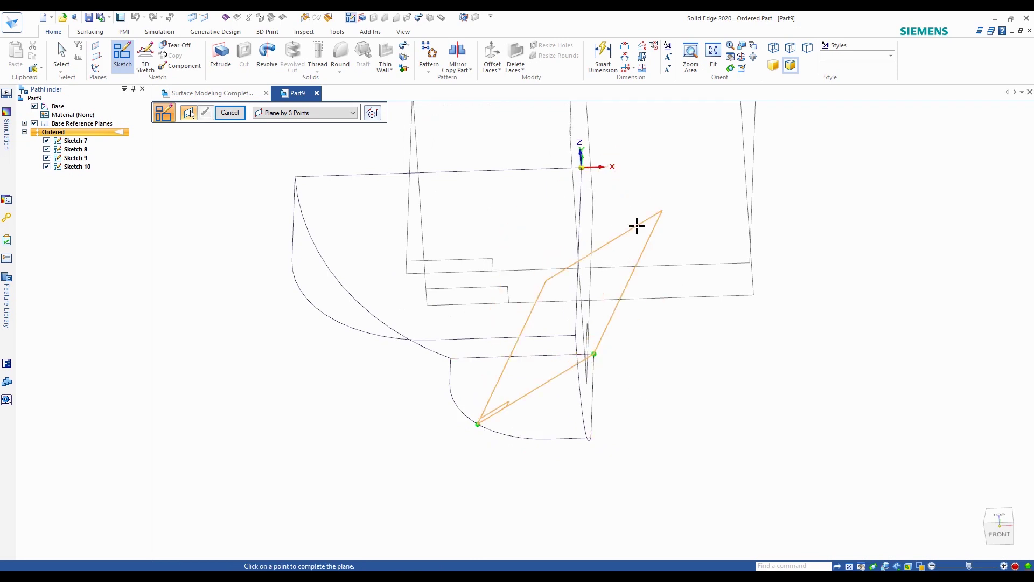
pyautogui.moveTo(637, 224); pyautogui.dragTo(601, 184, button='middle')
pyautogui.click(621, 218)
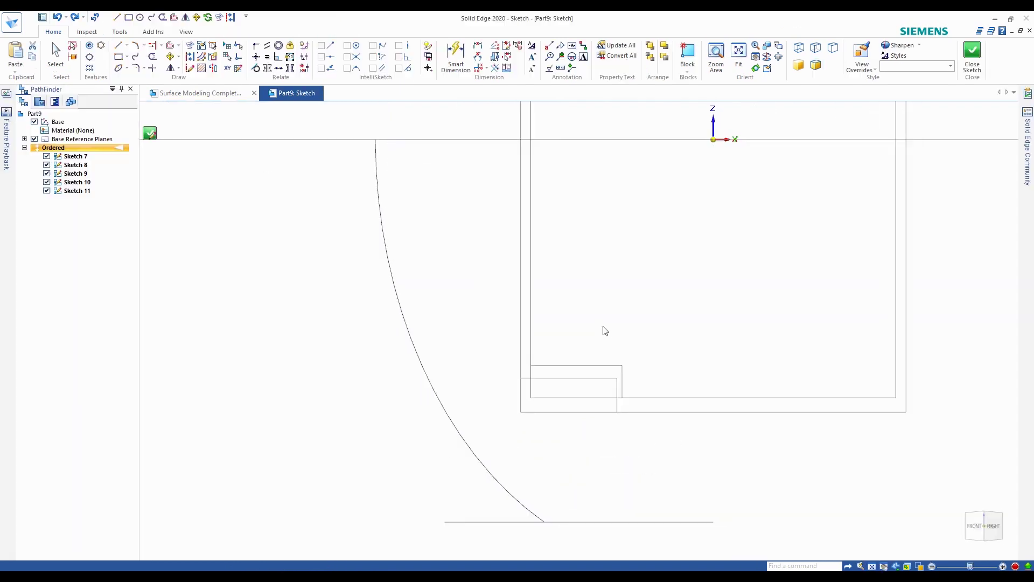
# Step: Draw an S-shaped curve from the top line down to the bottom line
pyautogui.click(136, 58)
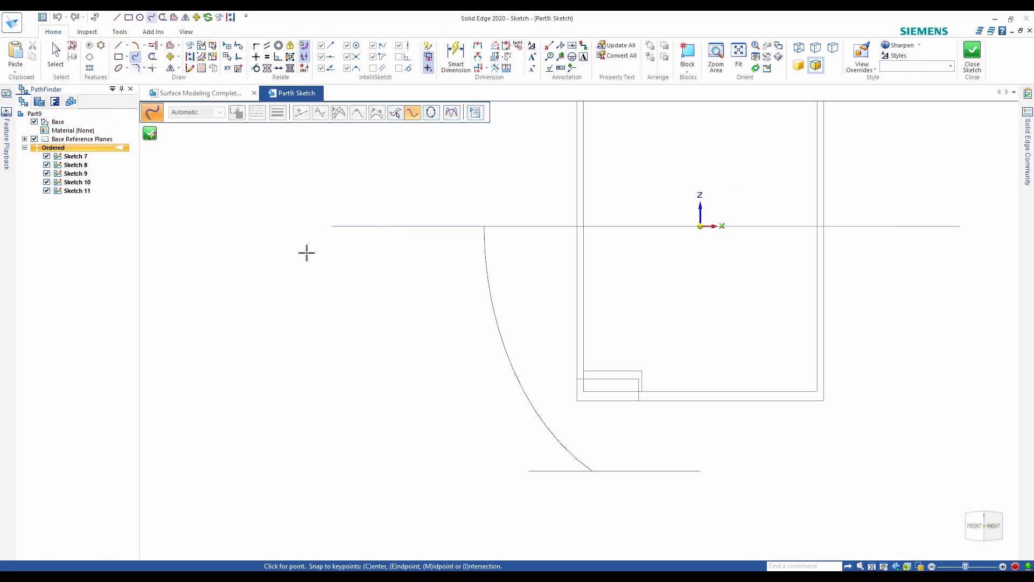
pyautogui.click(332, 226)
pyautogui.click(371, 305)
pyautogui.moveTo(426, 342)
pyautogui.mouseDown()
pyautogui.moveTo(458, 390)
pyautogui.moveTo(457, 421)
pyautogui.moveTo(529, 468)
pyautogui.mouseUp()
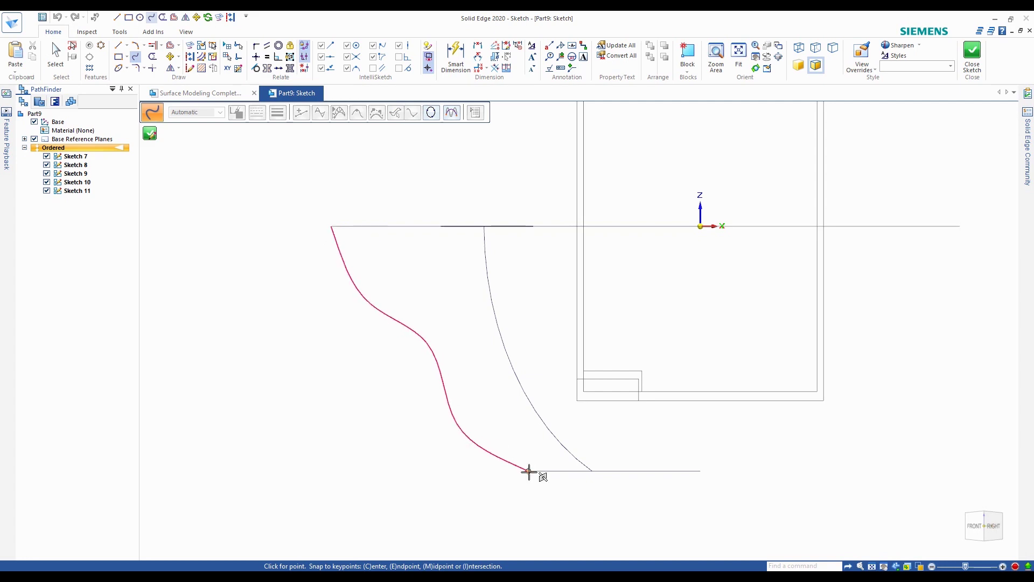
pyautogui.press('Escape')
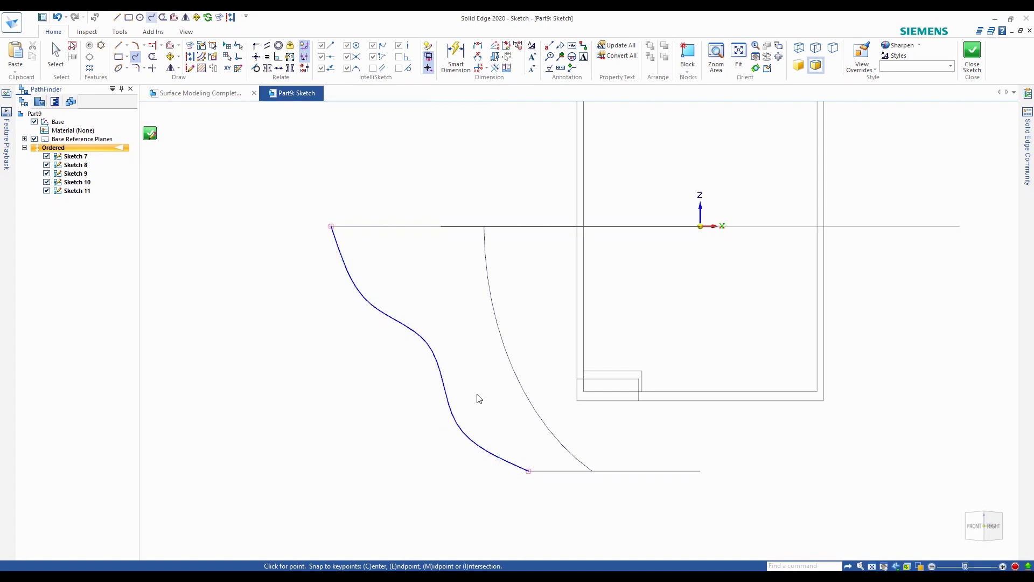
# Step: Drag the curve's upper and middle control vertices to reshape the bend
pyautogui.click(433, 350)
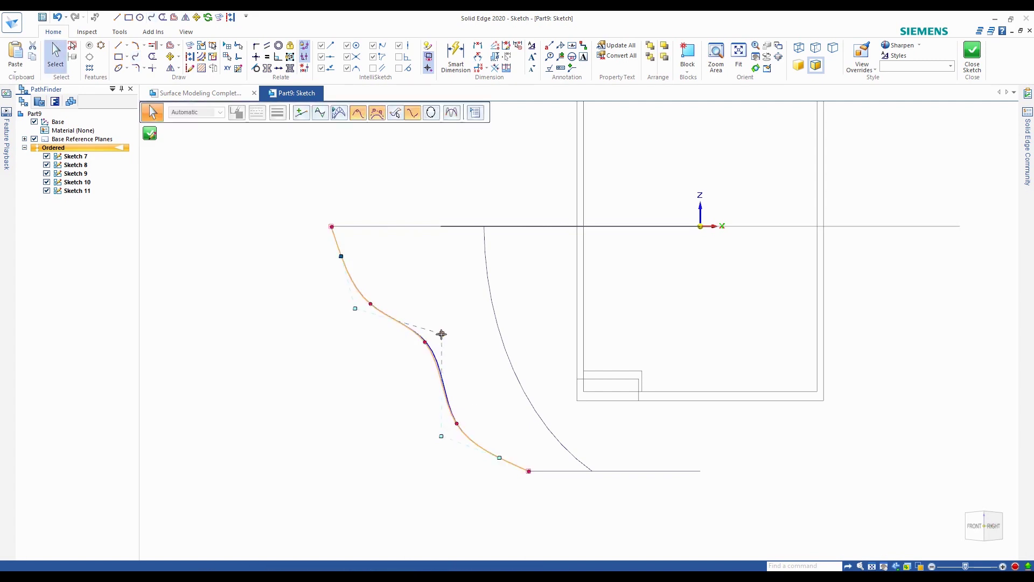
pyautogui.press('Escape')
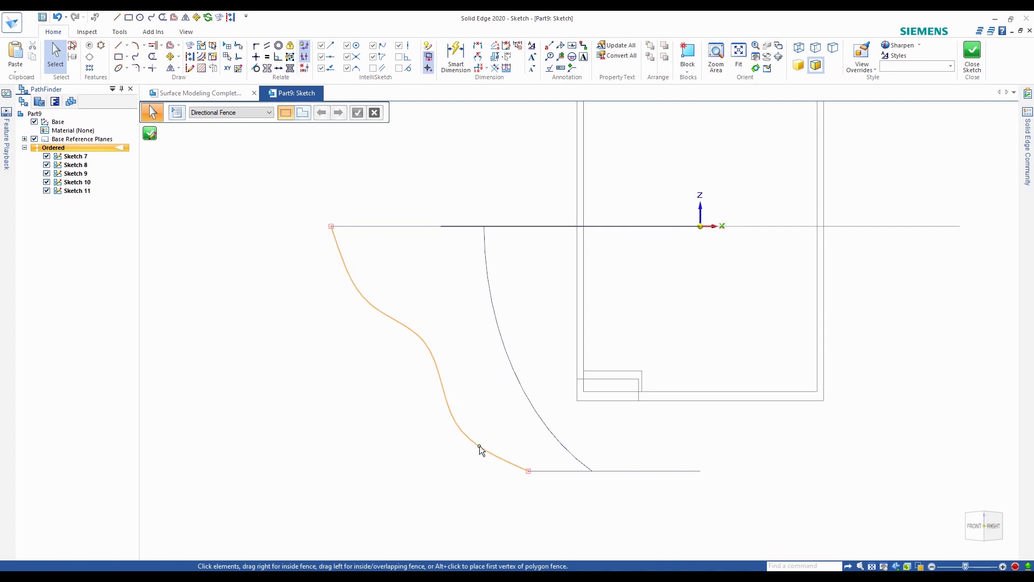
pyautogui.click(341, 256)
pyautogui.moveTo(340, 257); pyautogui.dragTo(334, 262)
pyautogui.click(392, 269)
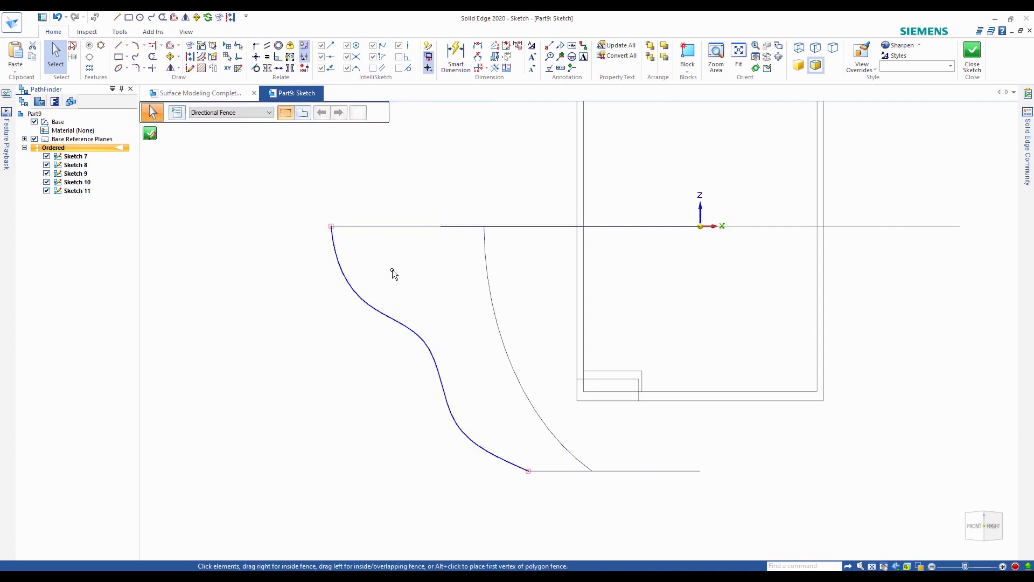
pyautogui.click(411, 331)
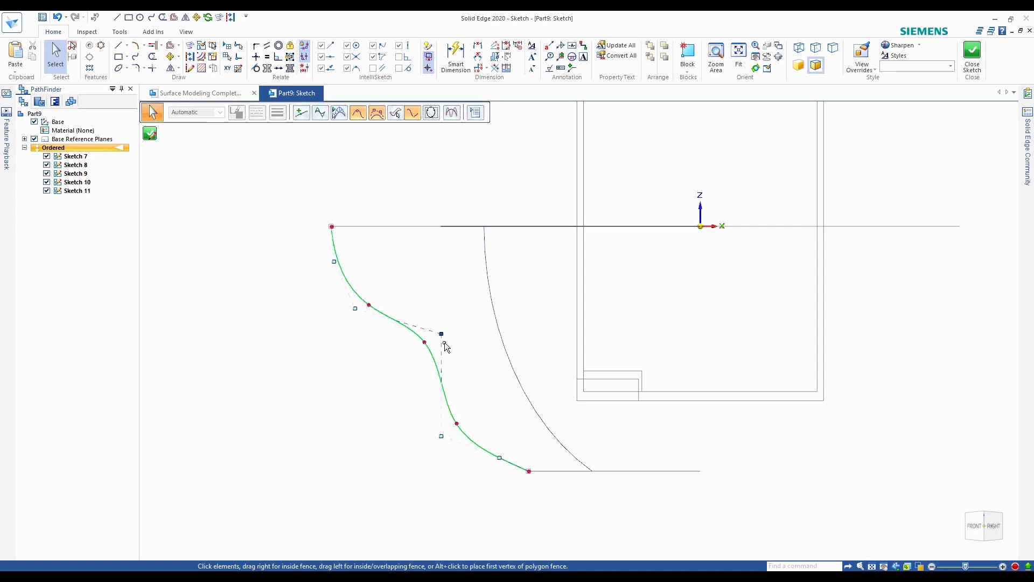
pyautogui.moveTo(441, 333); pyautogui.dragTo(437, 340)
pyautogui.click(355, 311)
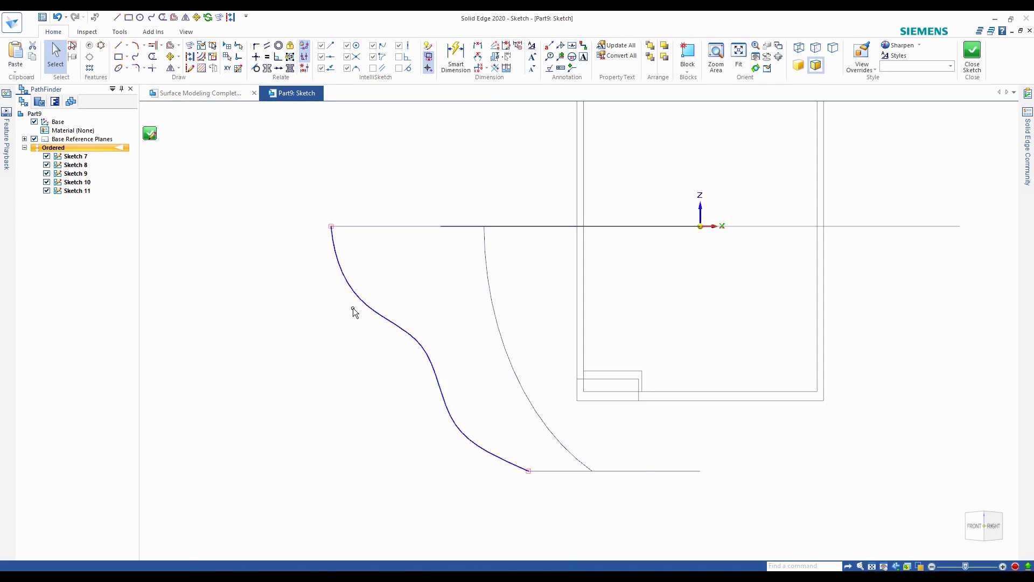
# Step: Fine-tune the curve's upper and lower spans, then close Sketch 11
pyautogui.click(365, 305)
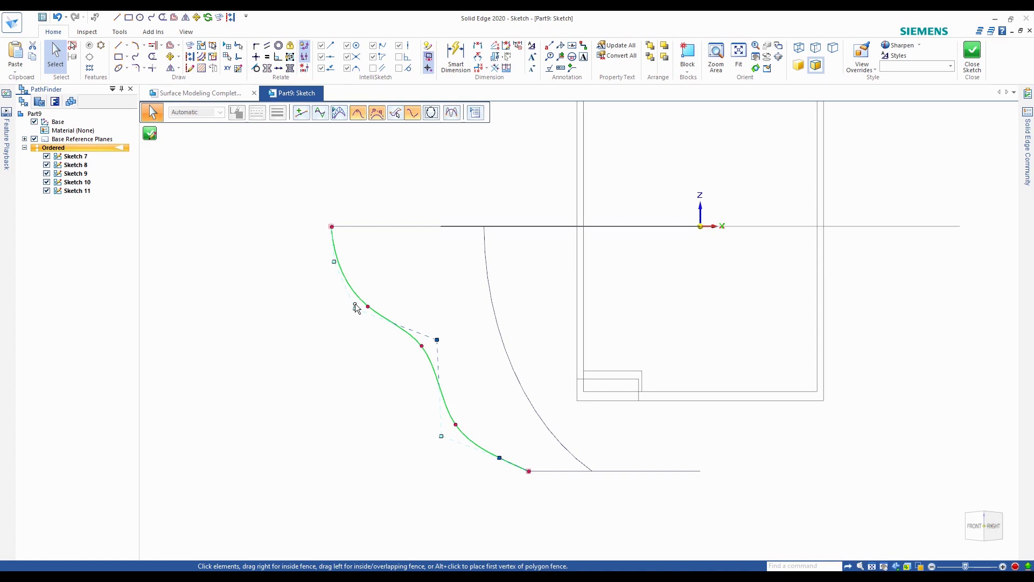
pyautogui.moveTo(354, 311); pyautogui.dragTo(351, 306)
pyautogui.click(354, 276)
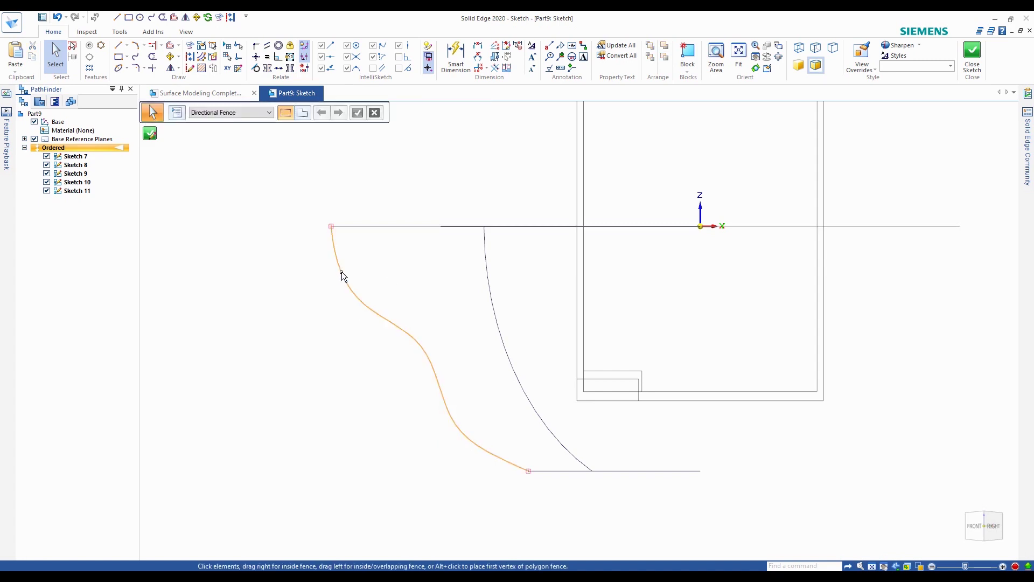
pyautogui.click(332, 272)
pyautogui.moveTo(332, 263); pyautogui.dragTo(332, 268)
pyautogui.click(407, 267)
pyautogui.scroll(-2, 445, 313)
pyautogui.scroll(2, 462, 366)
pyautogui.click(461, 414)
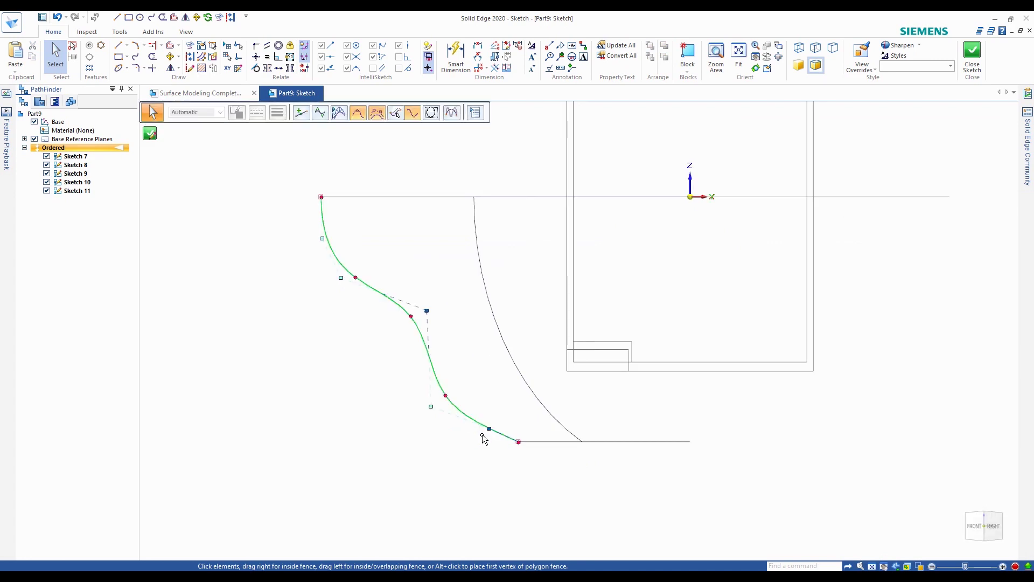
pyautogui.moveTo(484, 425); pyautogui.dragTo(485, 431)
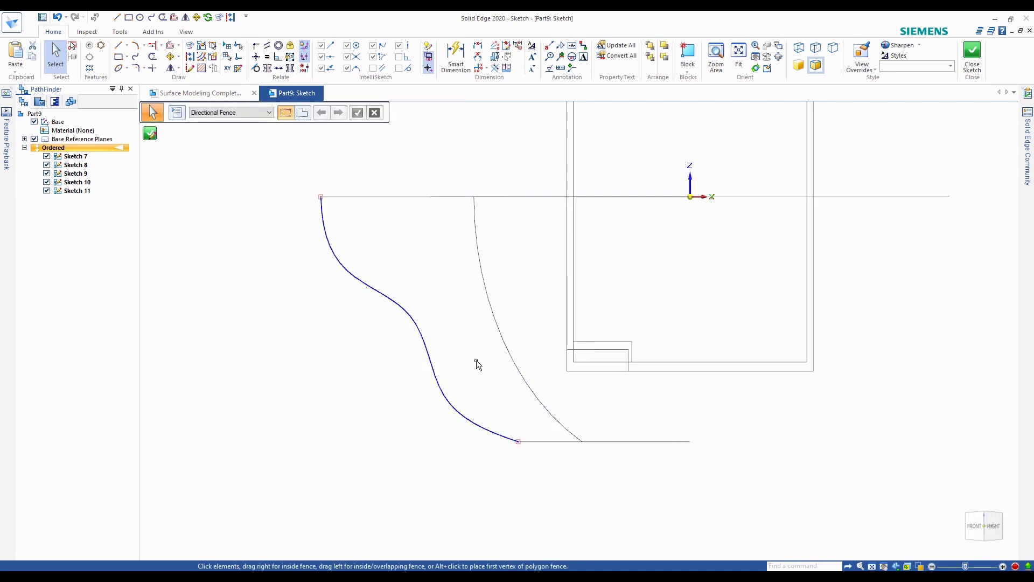
pyautogui.click(155, 134)
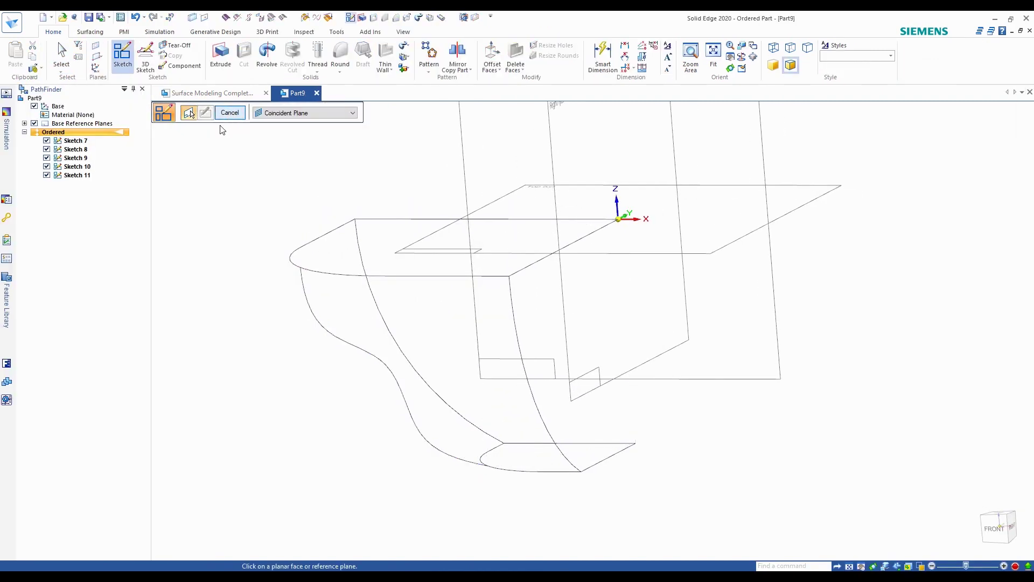
# Step: Start a BlueSurf with the Sketch 10 curve and the Sketch 11 S-curve as cross sections
pyautogui.click(227, 116)
pyautogui.moveTo(226, 123); pyautogui.dragTo(363, 187, button='middle')
pyautogui.scroll(-3, 449, 296)
pyautogui.scroll(2, 393, 211)
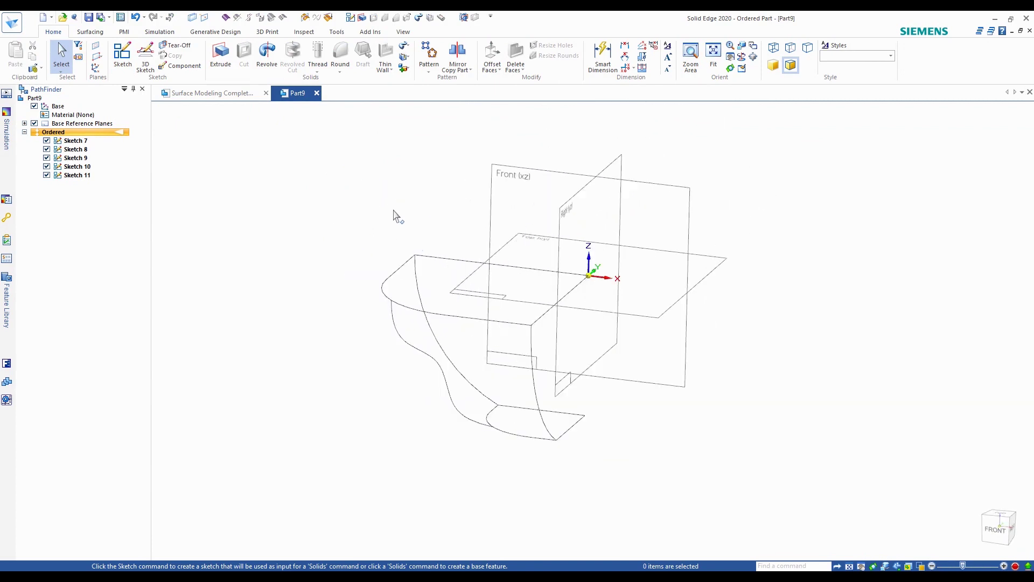
pyautogui.click(90, 31)
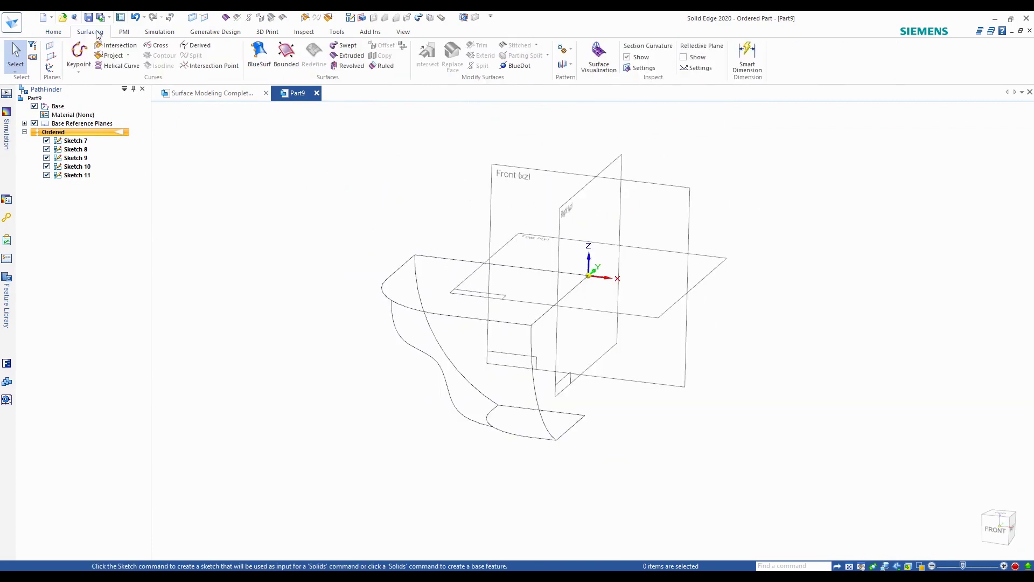
pyautogui.click(261, 54)
pyautogui.scroll(2, 585, 336)
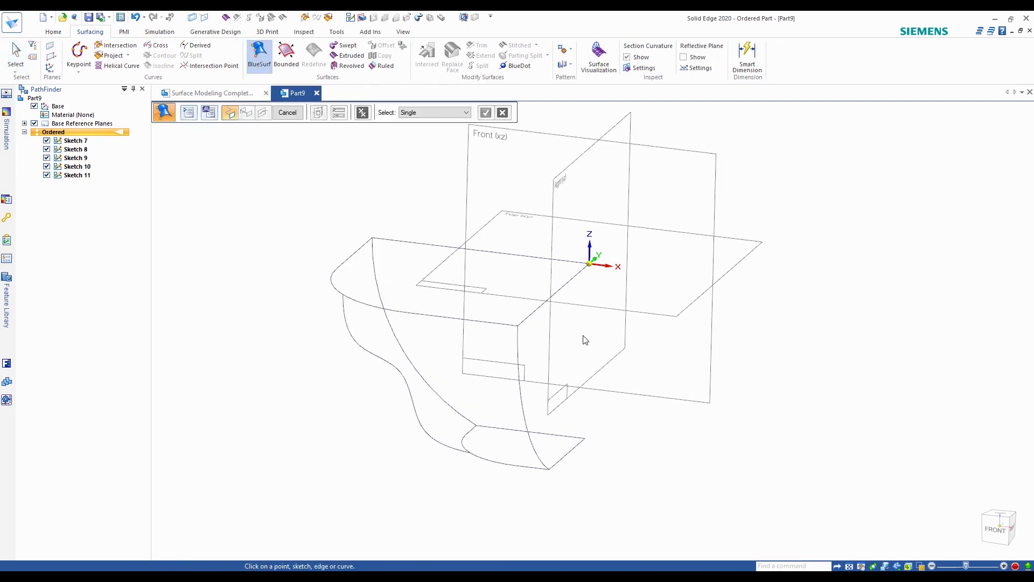
pyautogui.moveTo(509, 295)
pyautogui.mouseDown(button='middle')
pyautogui.moveTo(528, 278)
pyautogui.moveTo(519, 279)
pyautogui.mouseUp(button='middle')
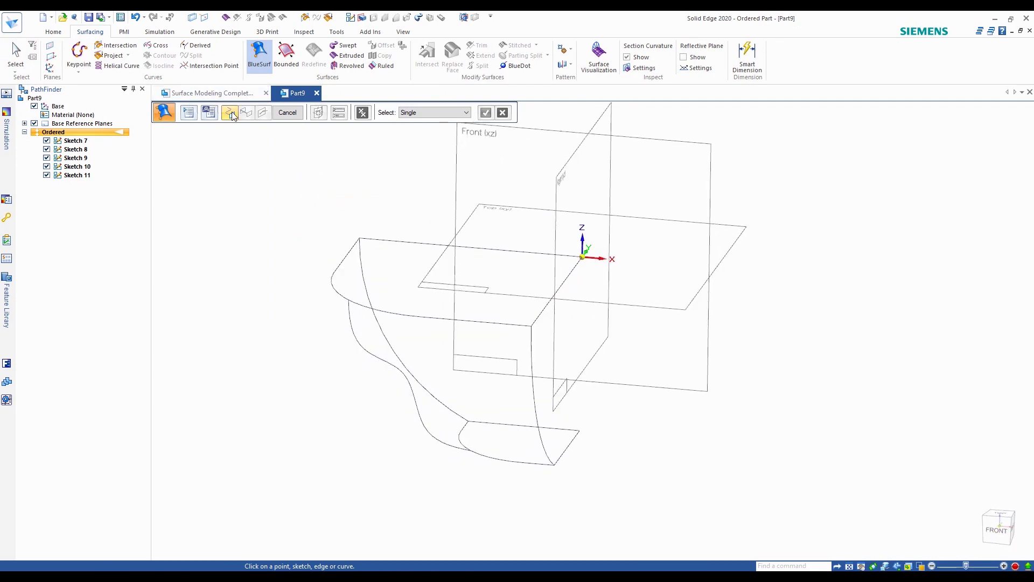
pyautogui.click(532, 338)
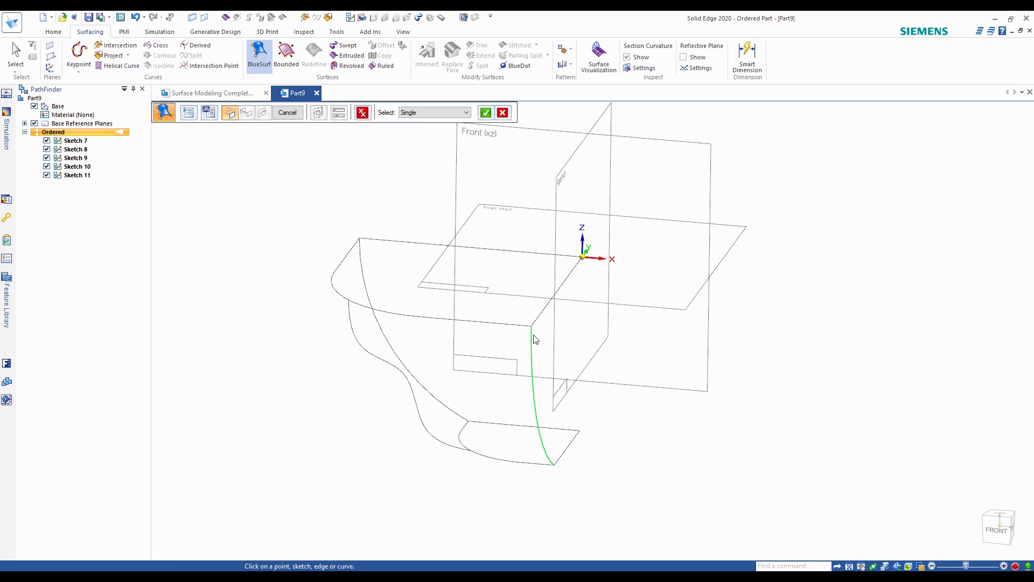
pyautogui.rightClick(623, 379)
pyautogui.click(350, 314)
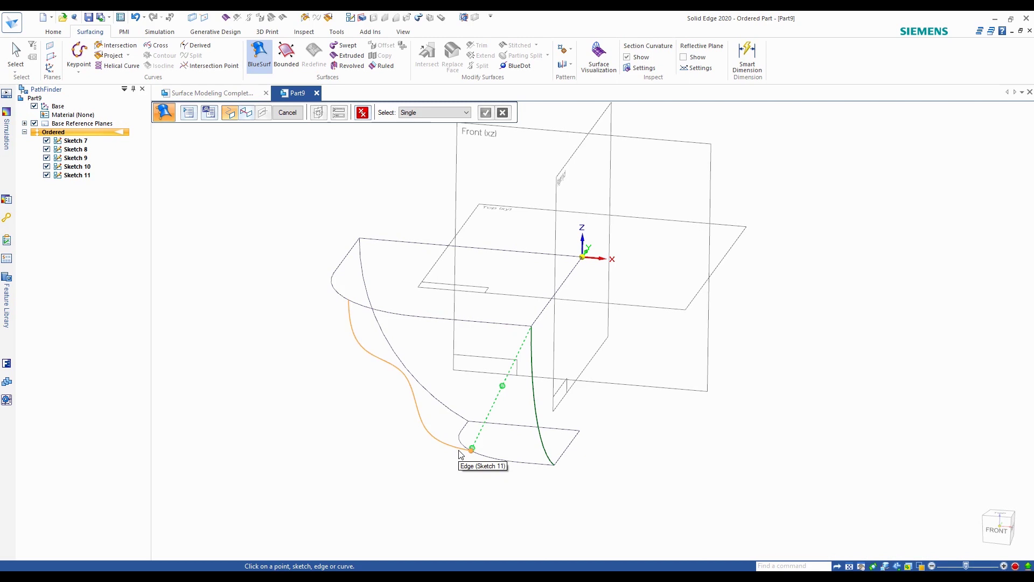
pyautogui.click(347, 303)
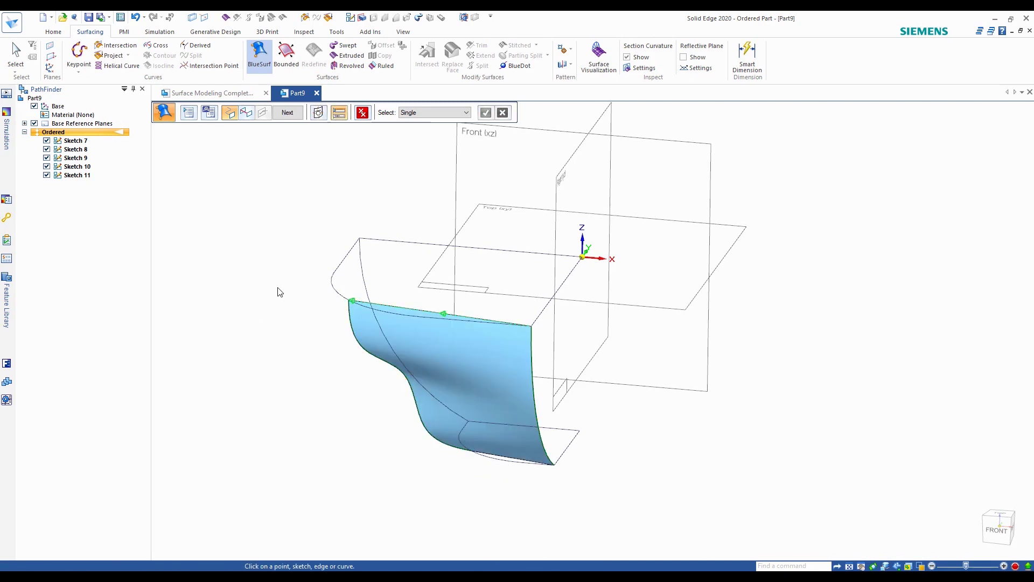
# Step: Add the top arc and the Sketch 9 curve as further cross sections and accept them
pyautogui.click(360, 240)
pyautogui.click(362, 246)
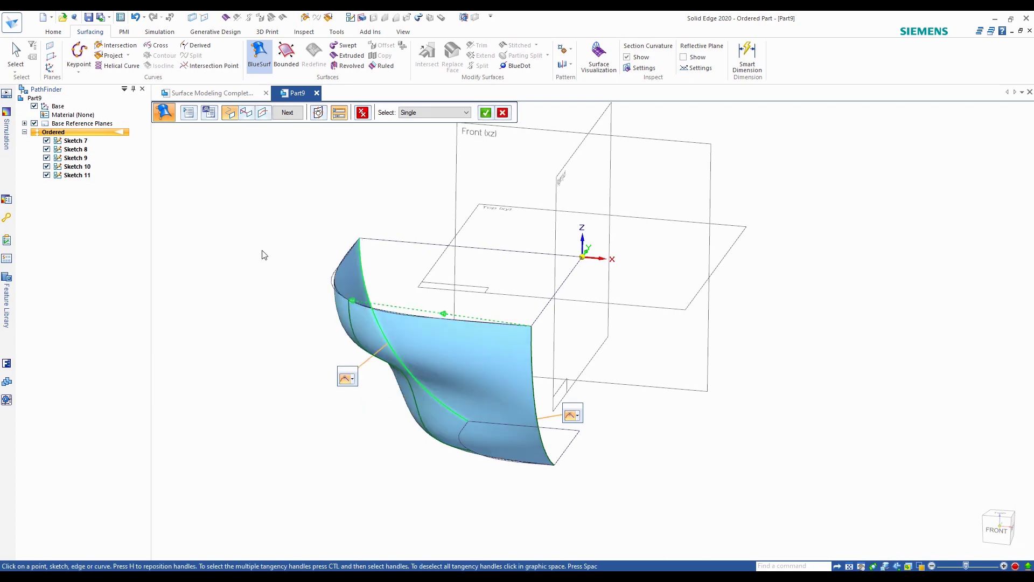
pyautogui.moveTo(819, 339); pyautogui.dragTo(834, 390, button='middle')
pyautogui.click(999, 521)
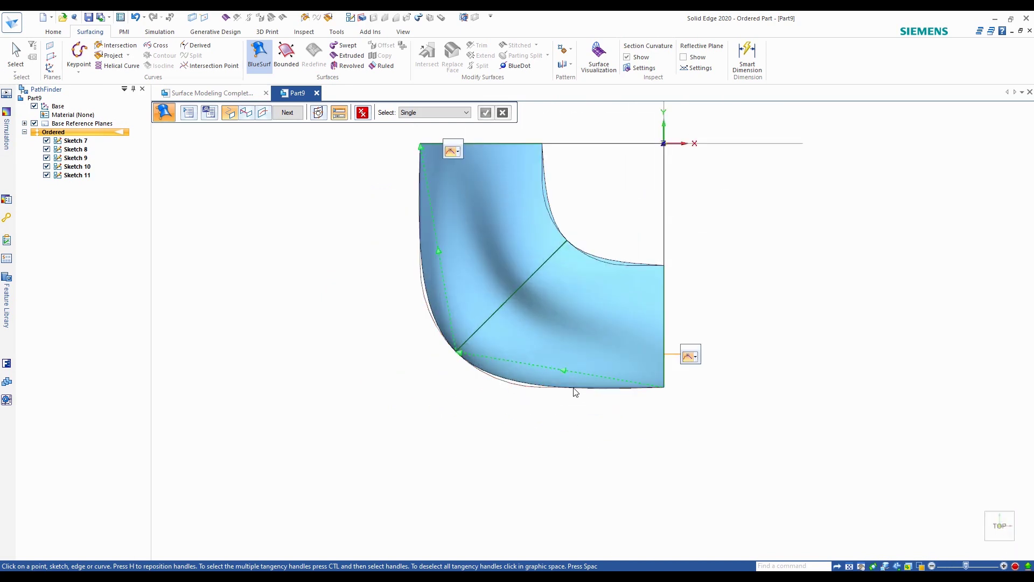
pyautogui.rightClick(286, 178)
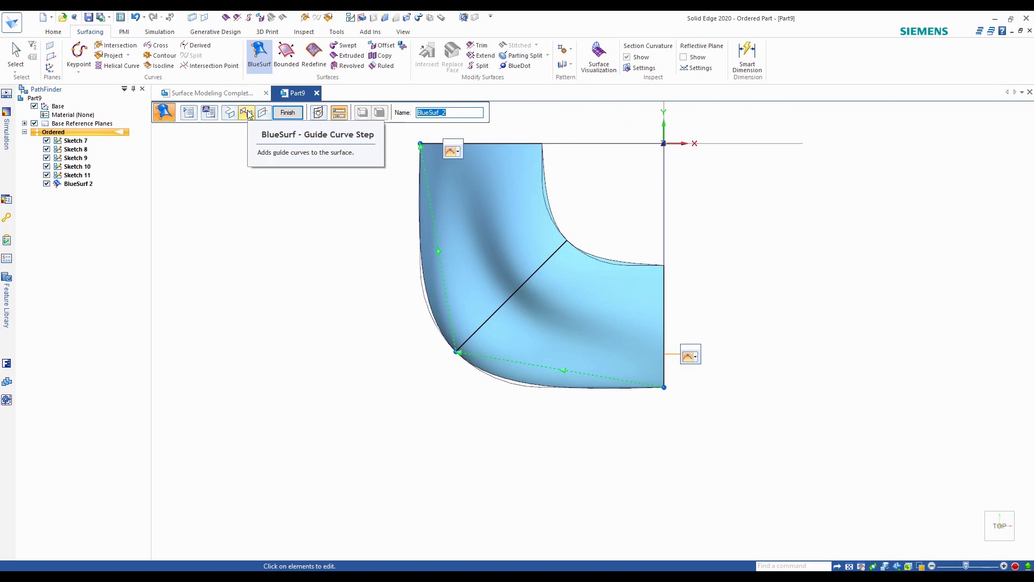
# Step: Guide the surface along the lower edge, both arcs, and the side edges, then finish BlueSurf 2
pyautogui.click(247, 112)
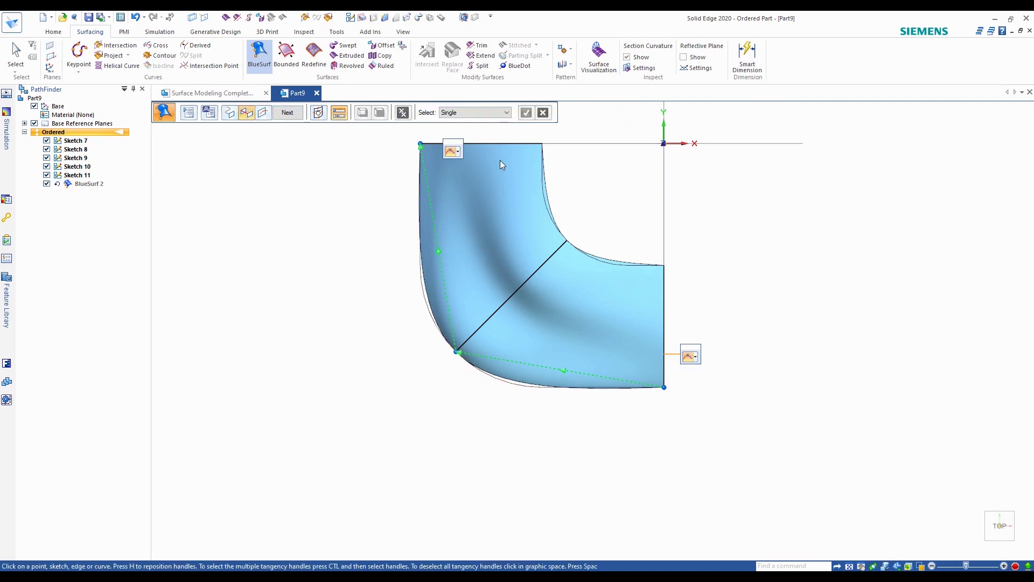
pyautogui.click(589, 388)
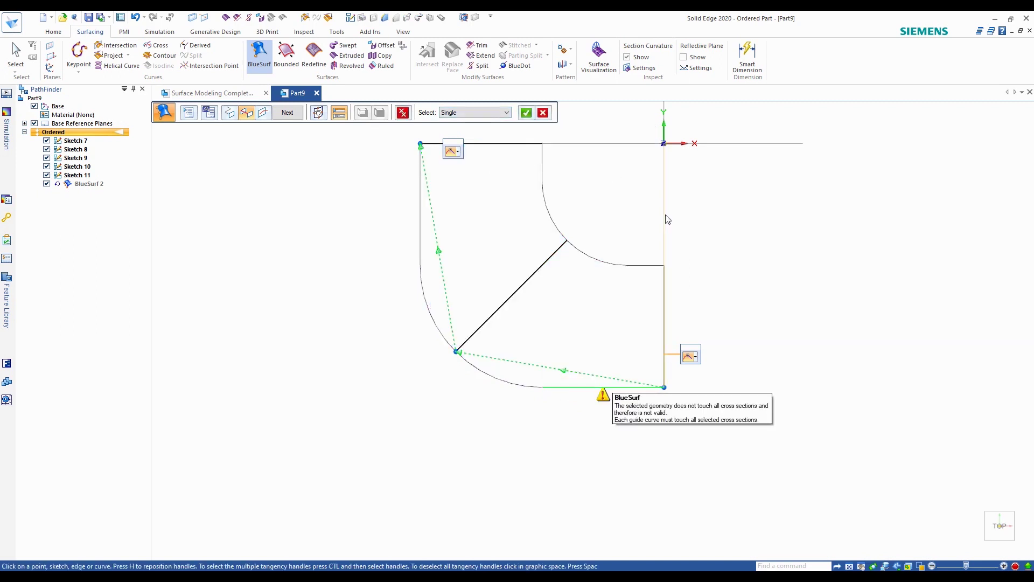
pyautogui.click(511, 386)
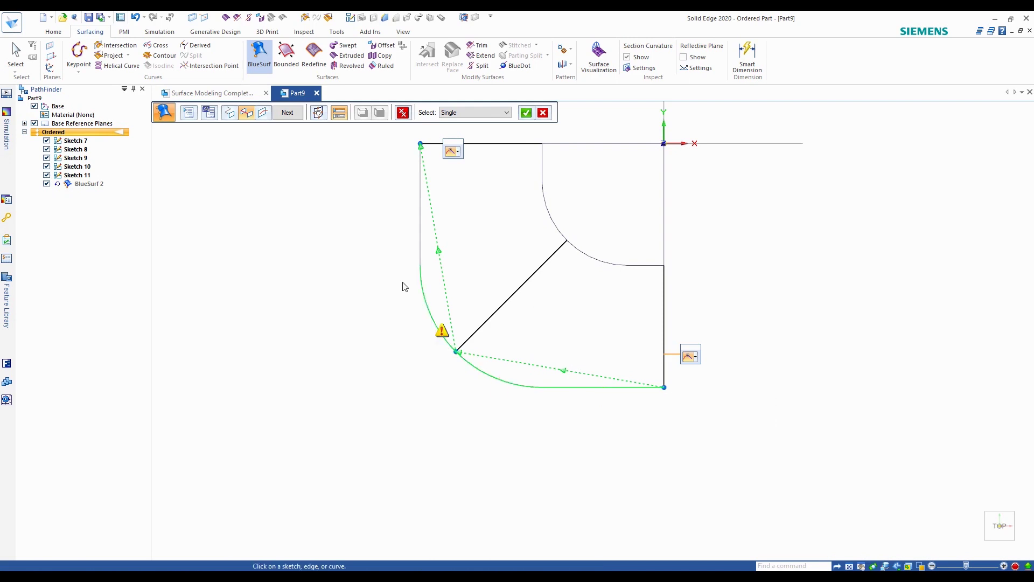
pyautogui.click(420, 253)
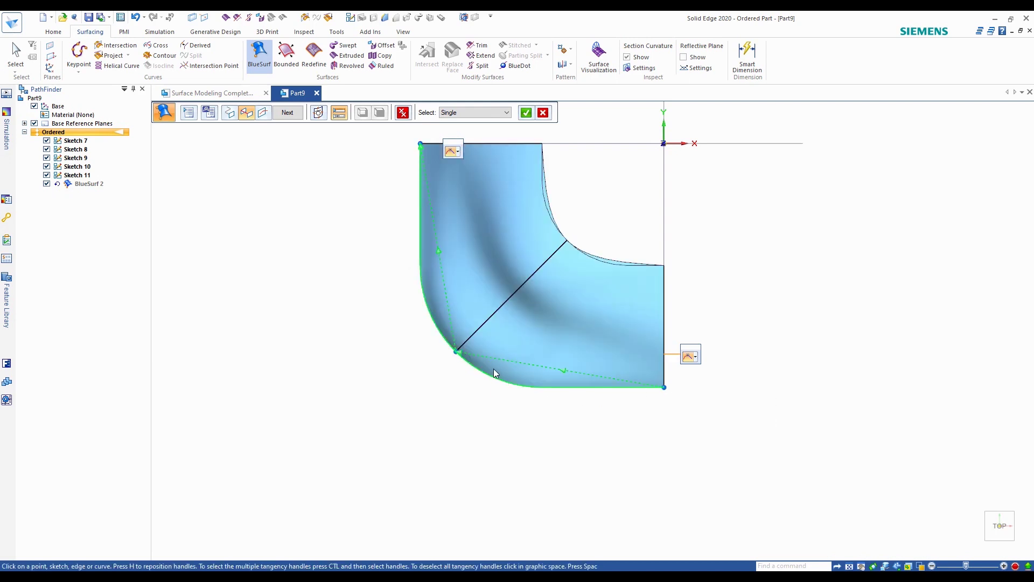
pyautogui.click(642, 265)
pyautogui.click(542, 174)
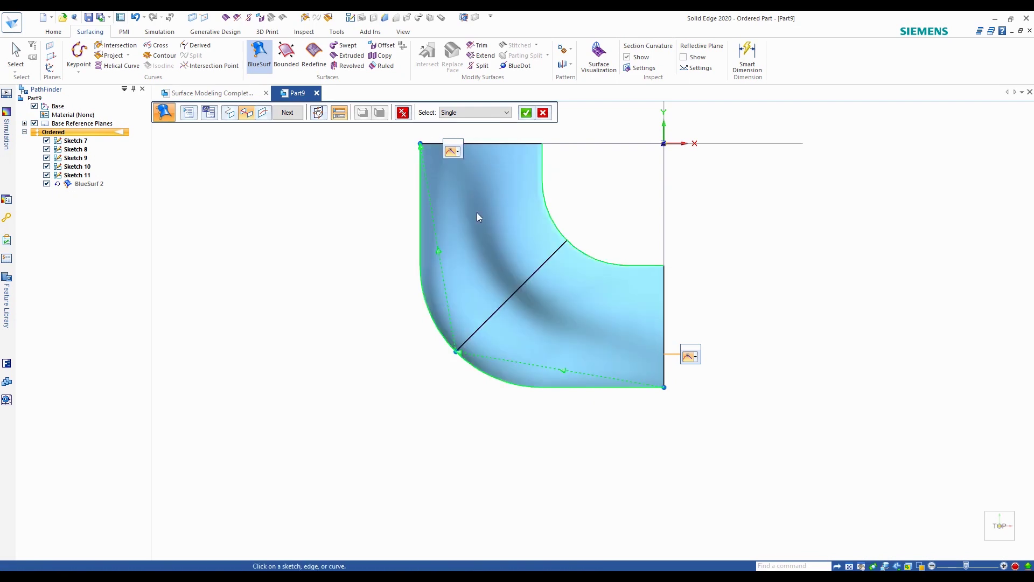
pyautogui.rightClick(330, 168)
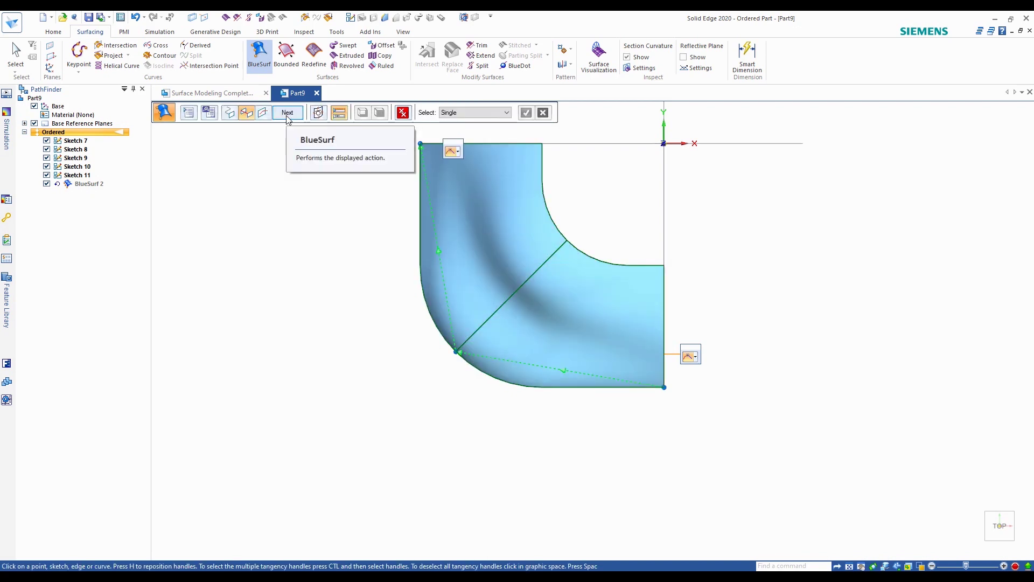
pyautogui.click(286, 115)
pyautogui.click(286, 113)
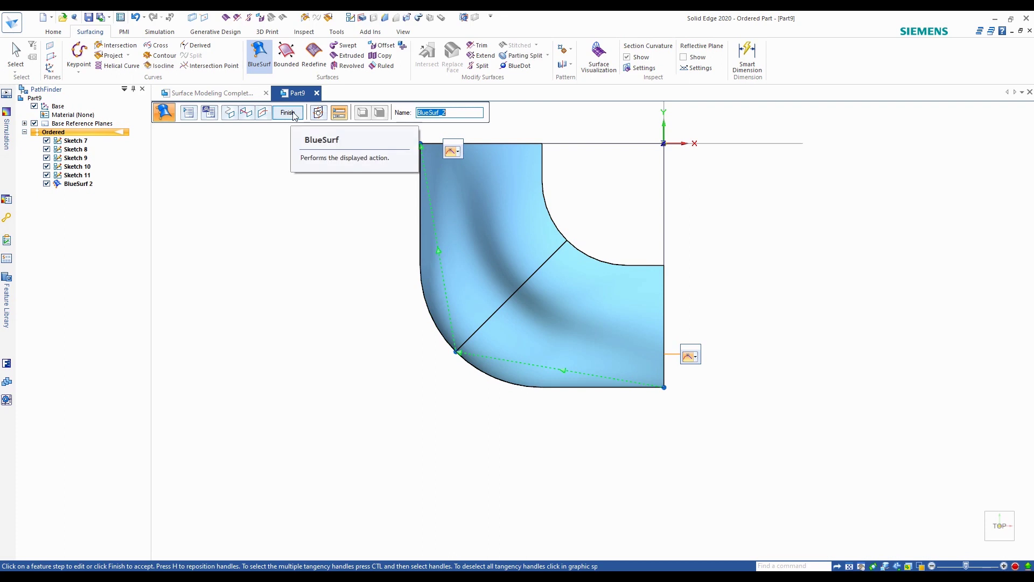
pyautogui.click(290, 114)
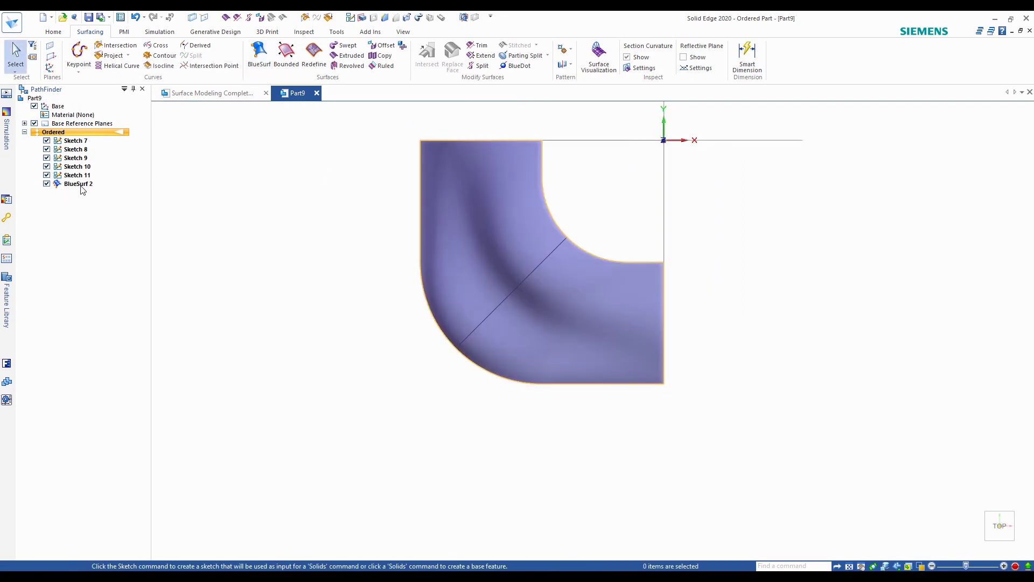
# Step: Fill the closed edge loop at the open flat end with a Bounded patch
pyautogui.scroll(1, 582, 332)
pyautogui.moveTo(590, 327); pyautogui.dragTo(599, 237, button='middle')
pyautogui.scroll(-3, 579, 341)
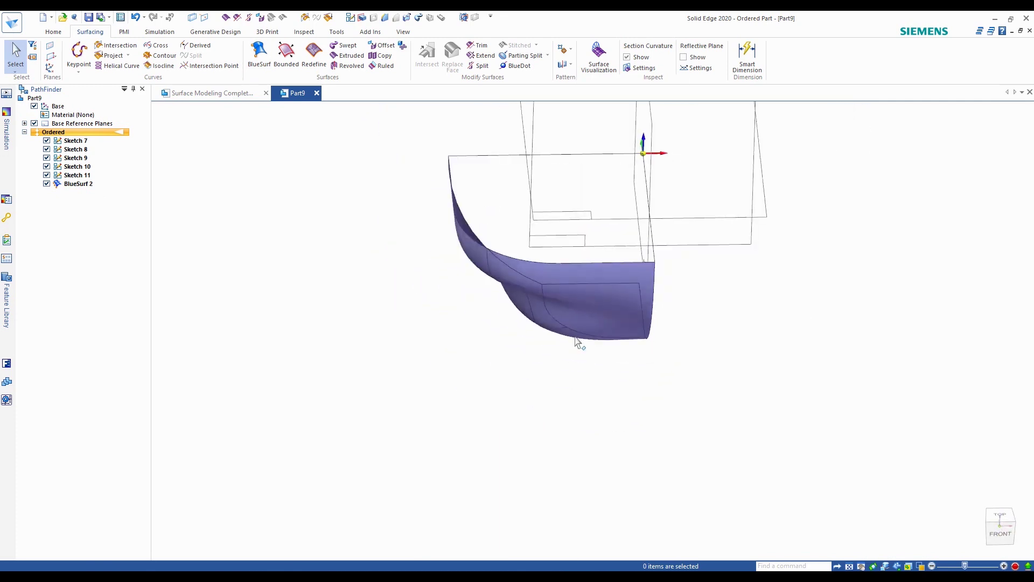
pyautogui.moveTo(796, 300)
pyautogui.mouseDown(button='middle')
pyautogui.moveTo(755, 231)
pyautogui.moveTo(786, 258)
pyautogui.moveTo(782, 297)
pyautogui.mouseUp(button='middle')
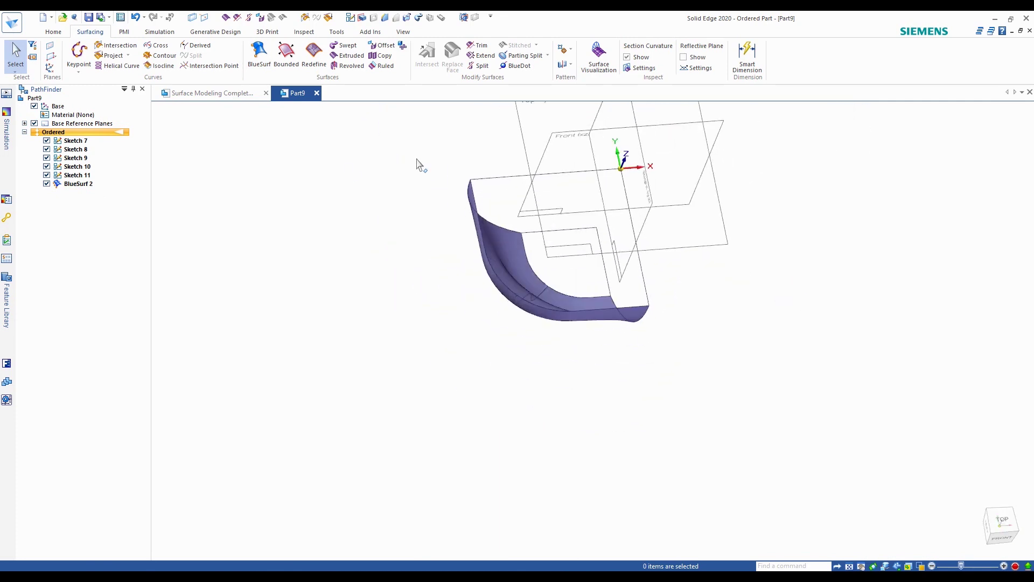
pyautogui.moveTo(487, 193); pyautogui.dragTo(318, 168, button='middle')
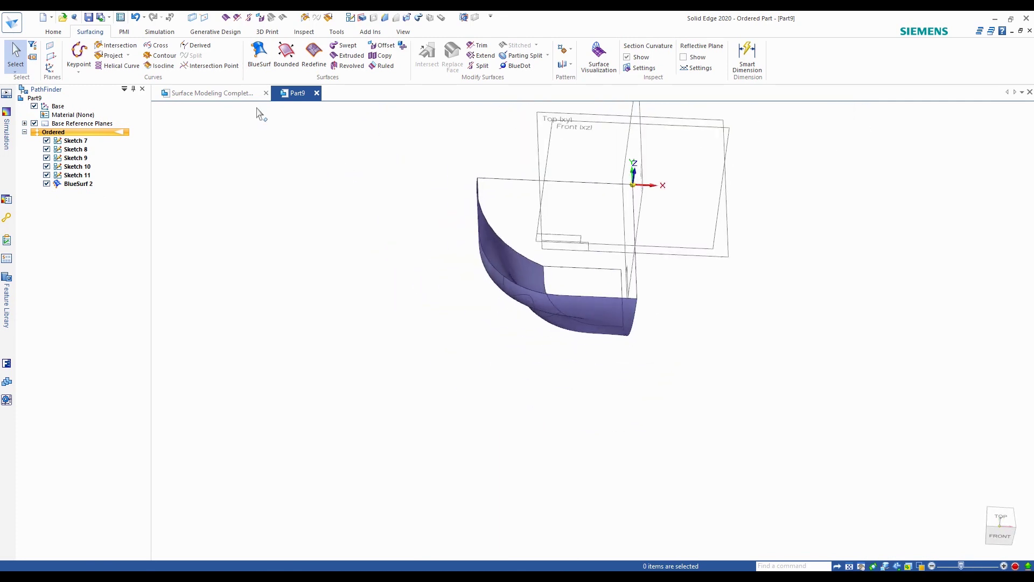
pyautogui.click(286, 54)
pyautogui.moveTo(674, 263); pyautogui.dragTo(667, 299, button='middle')
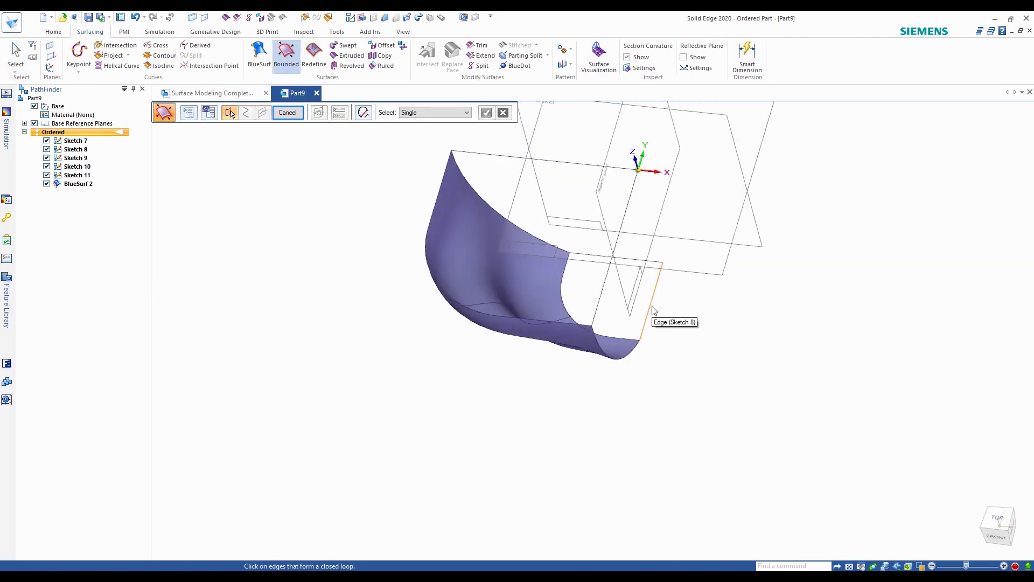
pyautogui.scroll(-1, 429, 112)
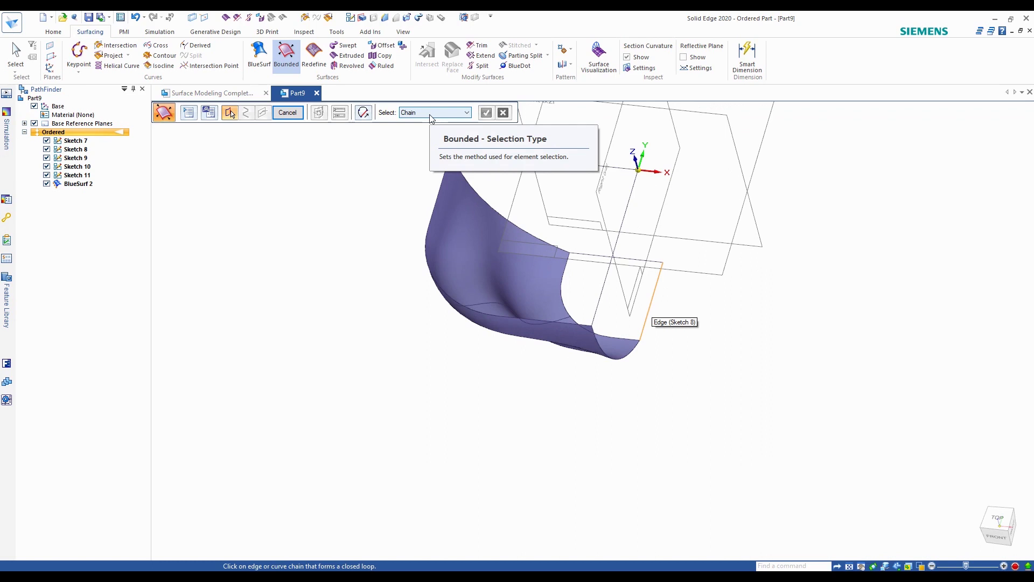
pyautogui.click(651, 308)
pyautogui.rightClick(720, 331)
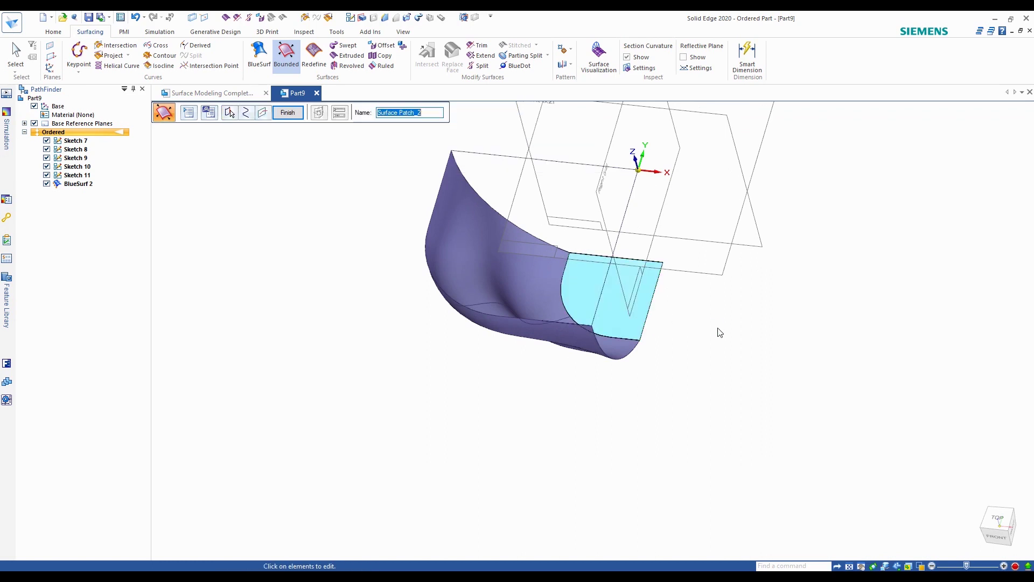
pyautogui.moveTo(361, 243); pyautogui.dragTo(400, 302, button='middle')
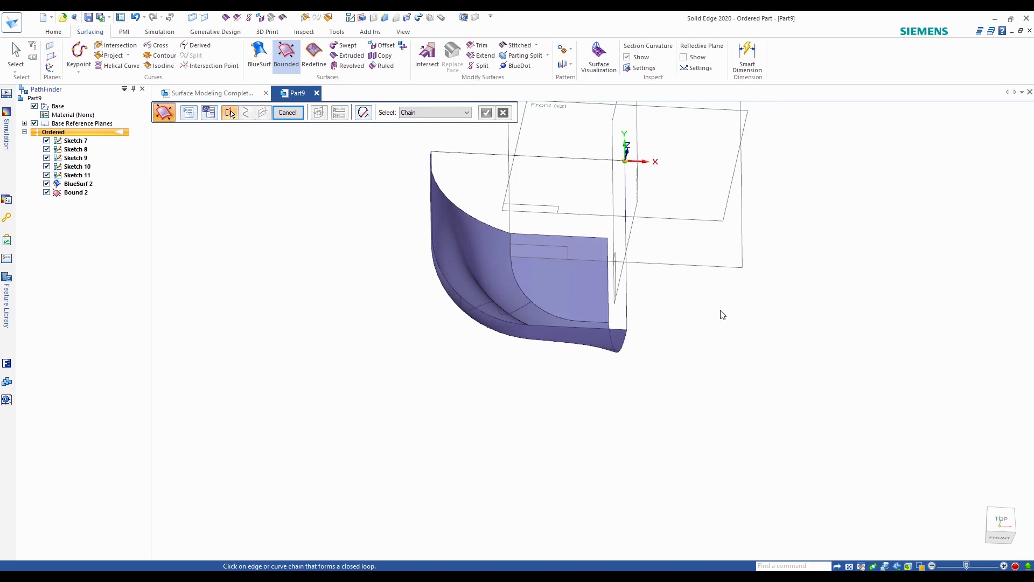
# Step: Mirror Copy the corner surface and its flat cap across the vertical reference plane
pyautogui.click(279, 115)
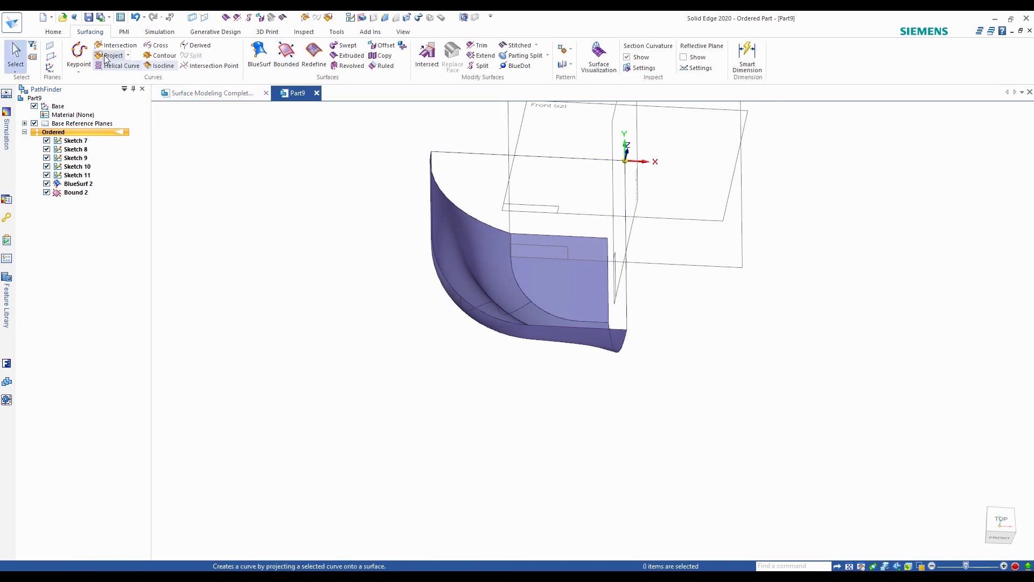
pyautogui.click(60, 32)
pyautogui.click(457, 53)
pyautogui.click(502, 286)
pyautogui.click(548, 275)
pyautogui.rightClick(361, 258)
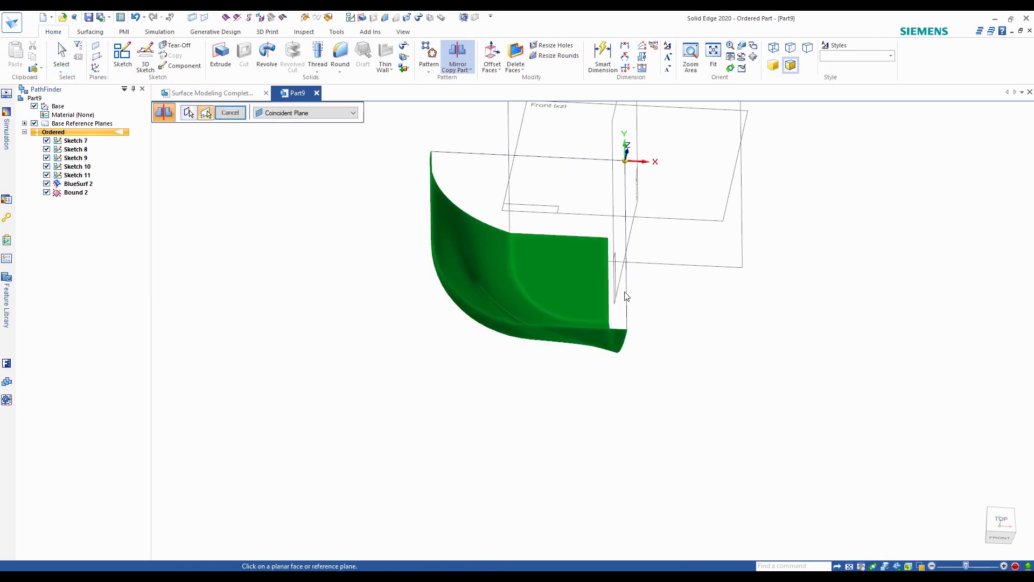
pyautogui.click(641, 201)
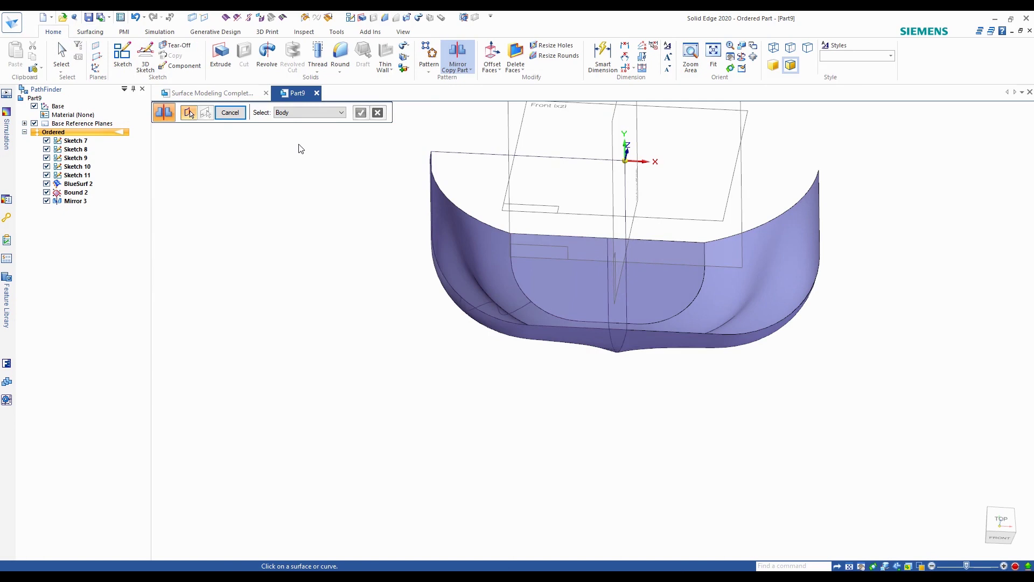
pyautogui.press('Escape')
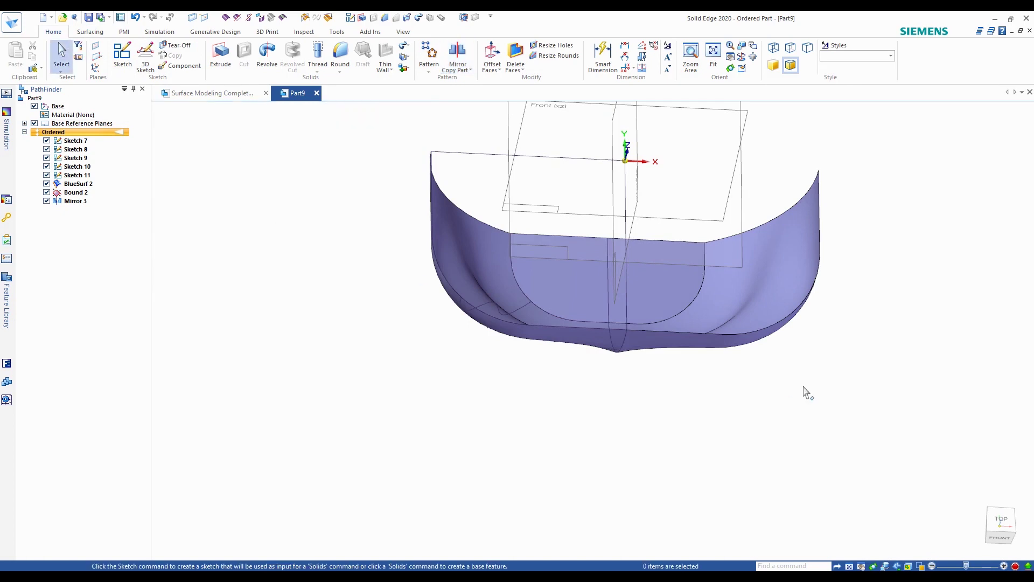
# Step: Orbit and zoom to inspect the symmetric mirrored body from a tilted front view
pyautogui.scroll(3, 789, 385)
pyautogui.moveTo(608, 379); pyautogui.dragTo(601, 385, button='middle')
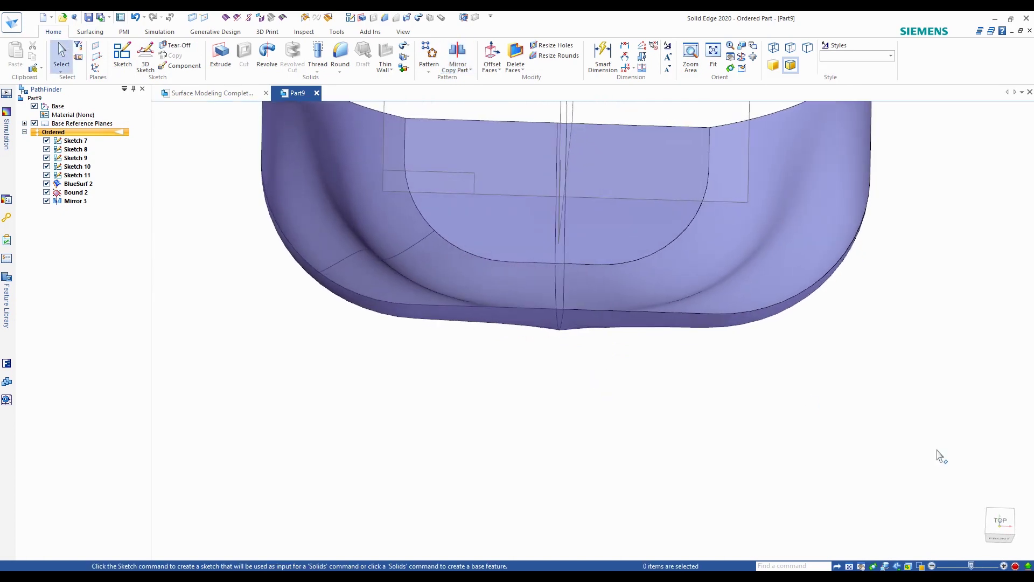
pyautogui.click(1000, 520)
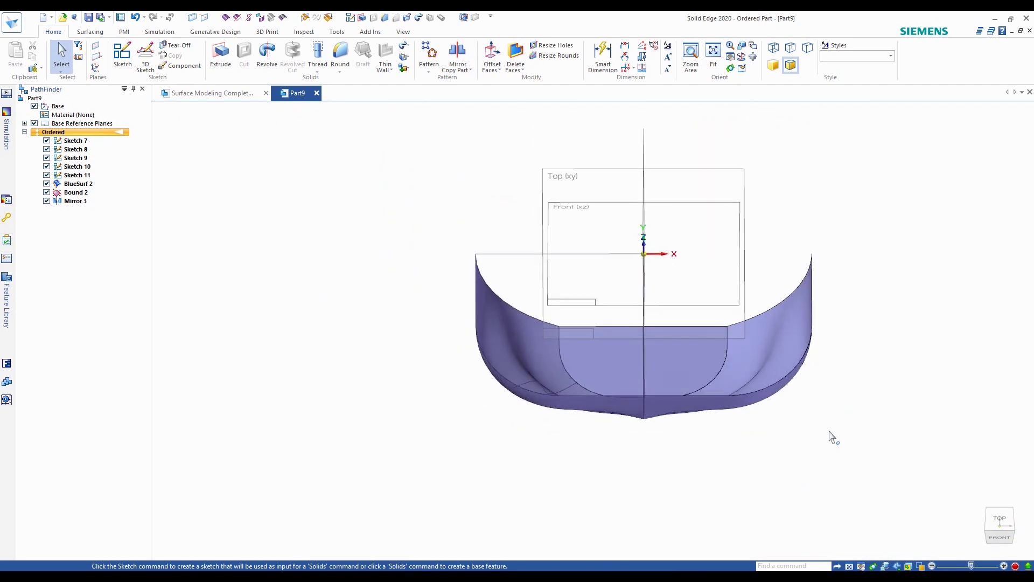
pyautogui.scroll(5, 628, 429)
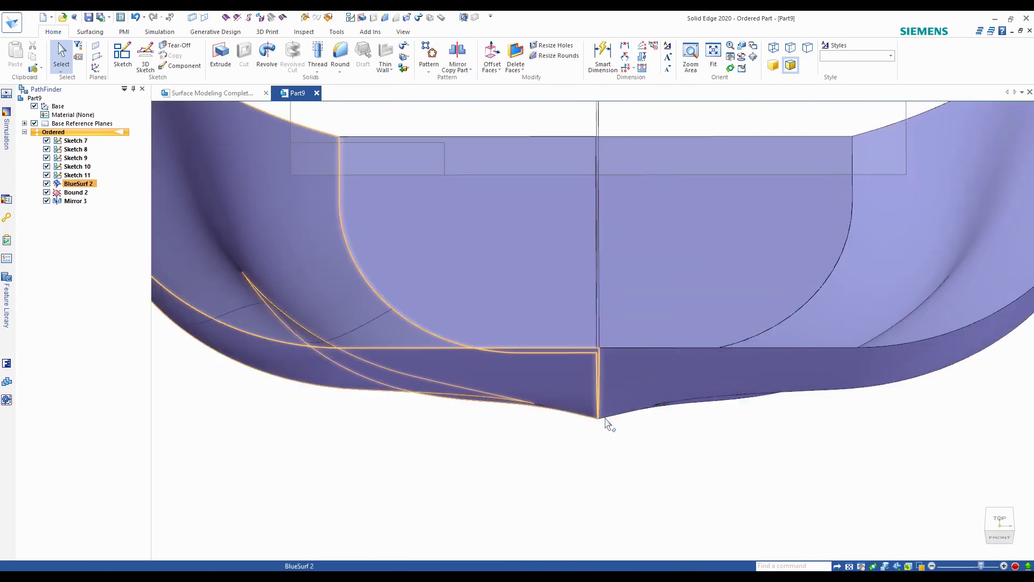
pyautogui.scroll(-2, 670, 431)
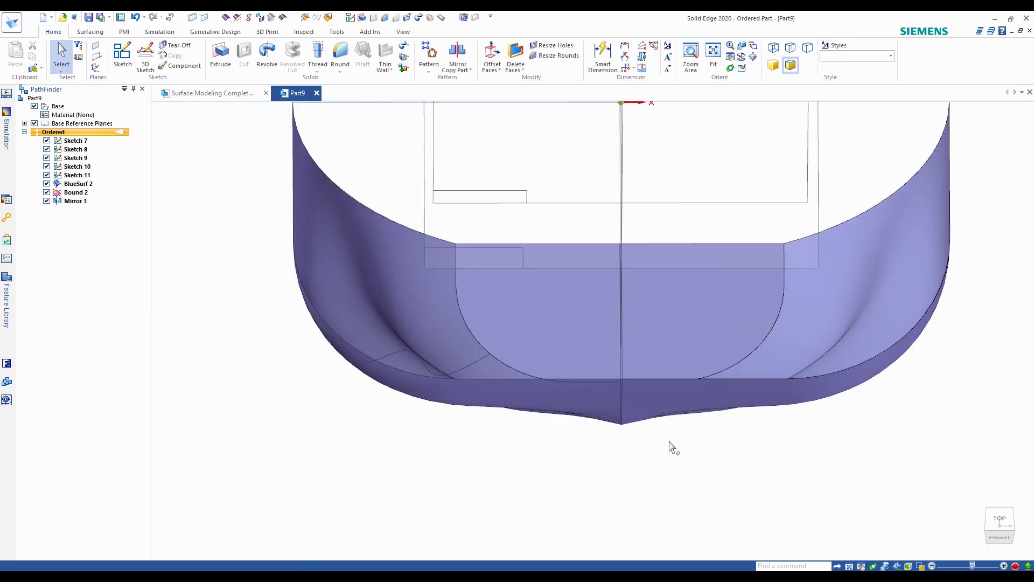
pyautogui.moveTo(675, 438); pyautogui.dragTo(710, 414, button='middle')
pyautogui.scroll(-3, 710, 415)
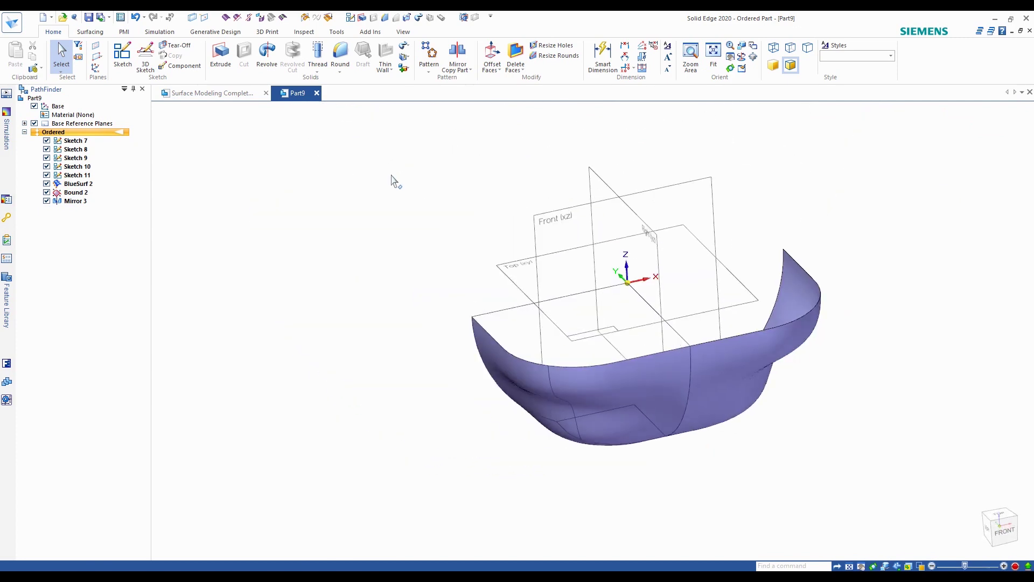
# Step: Add a surface-blend Round between the left and right halves' faces at the seam
pyautogui.click(340, 52)
pyautogui.click(164, 112)
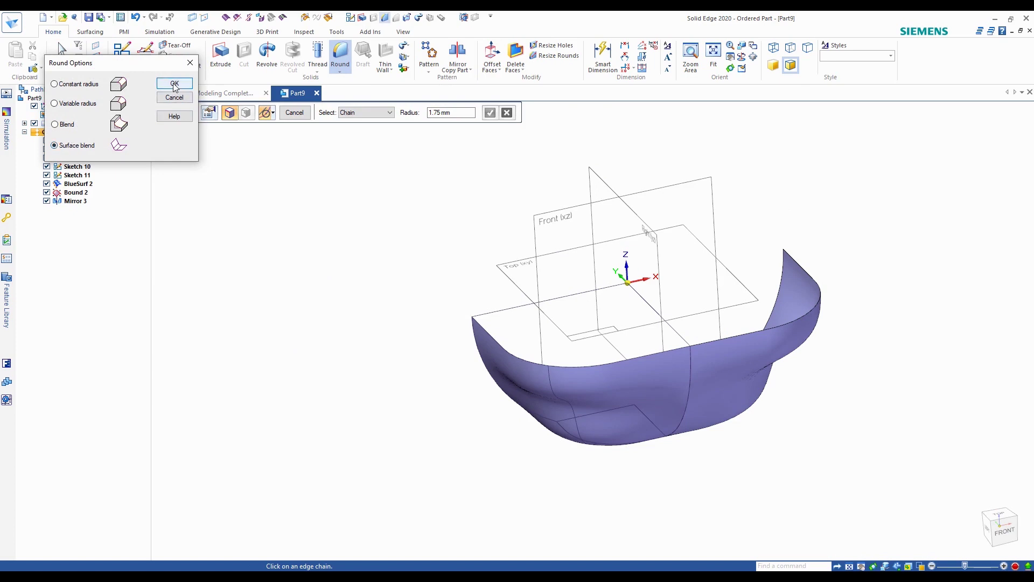
pyautogui.click(174, 83)
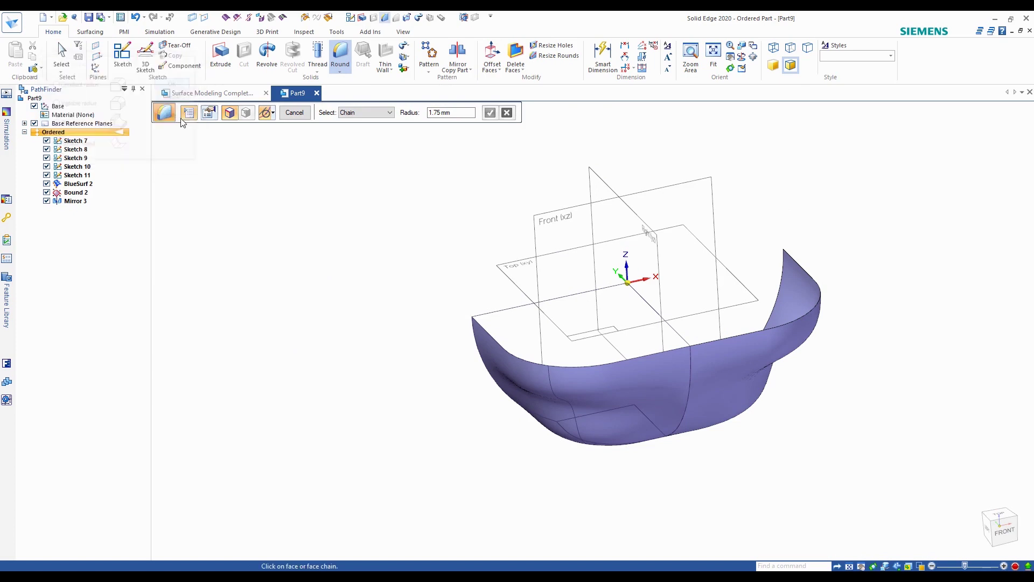
pyautogui.click(619, 403)
pyautogui.click(738, 375)
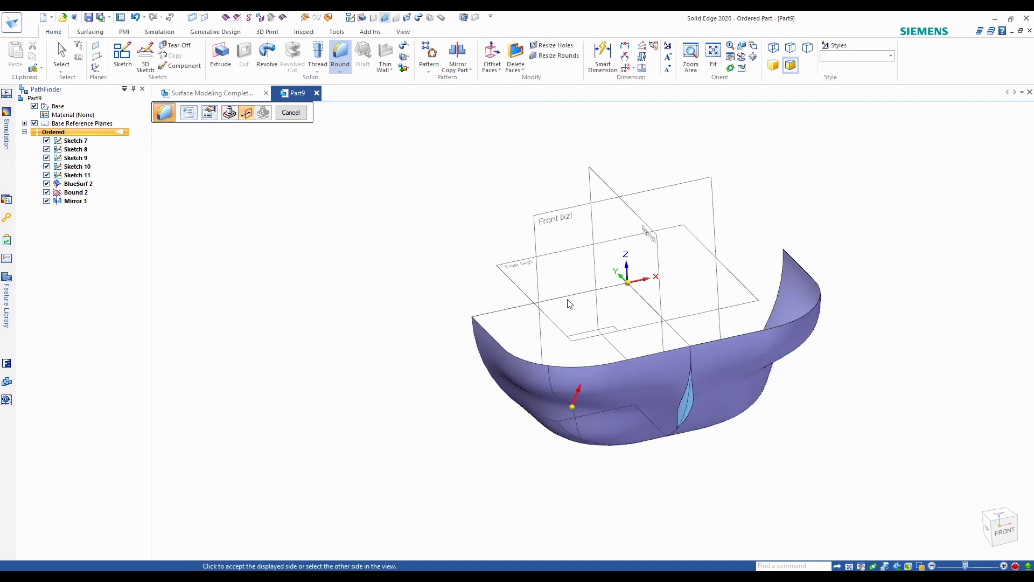
pyautogui.click(670, 301)
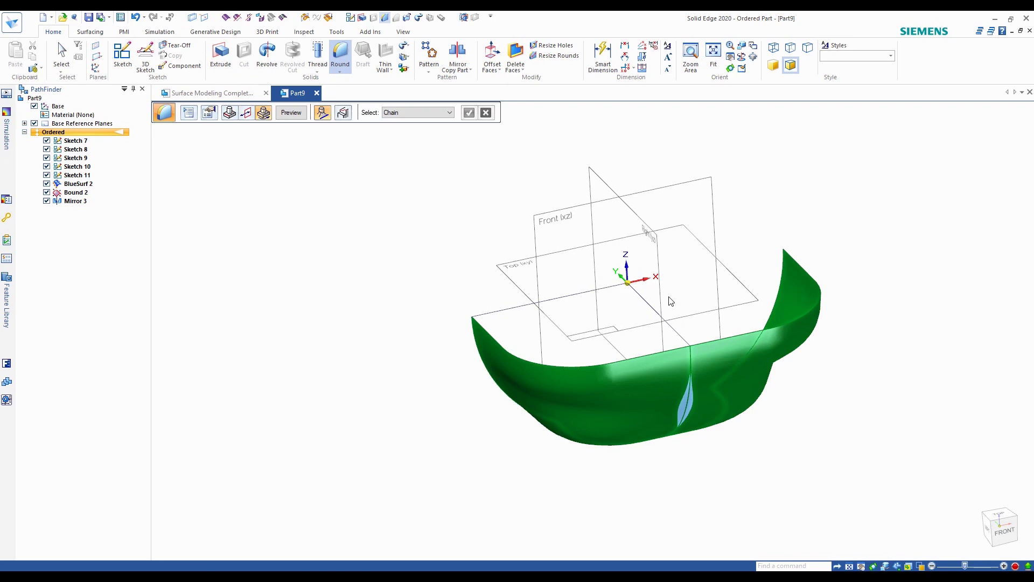
pyautogui.click(289, 114)
pyautogui.click(288, 114)
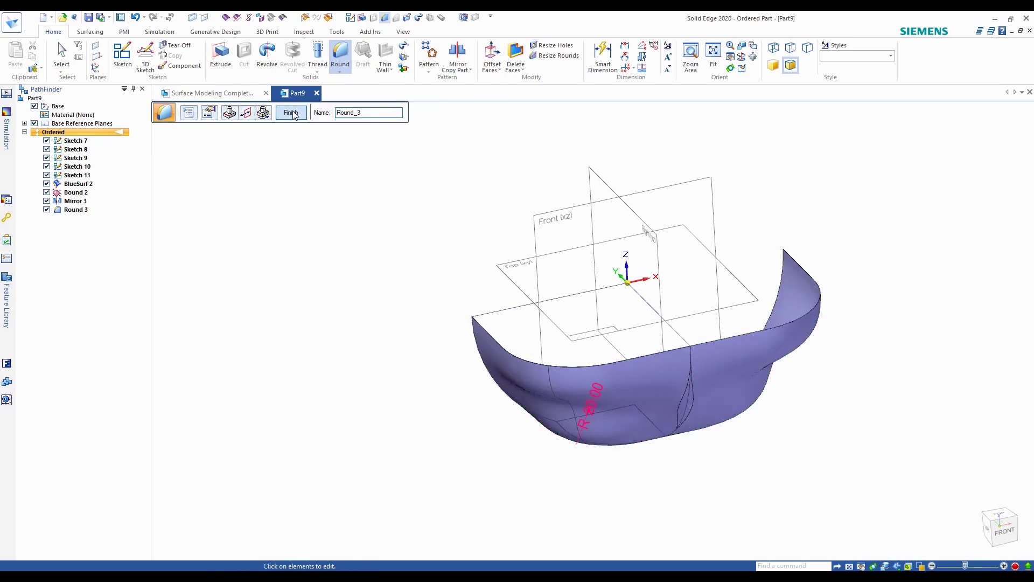
pyautogui.click(291, 113)
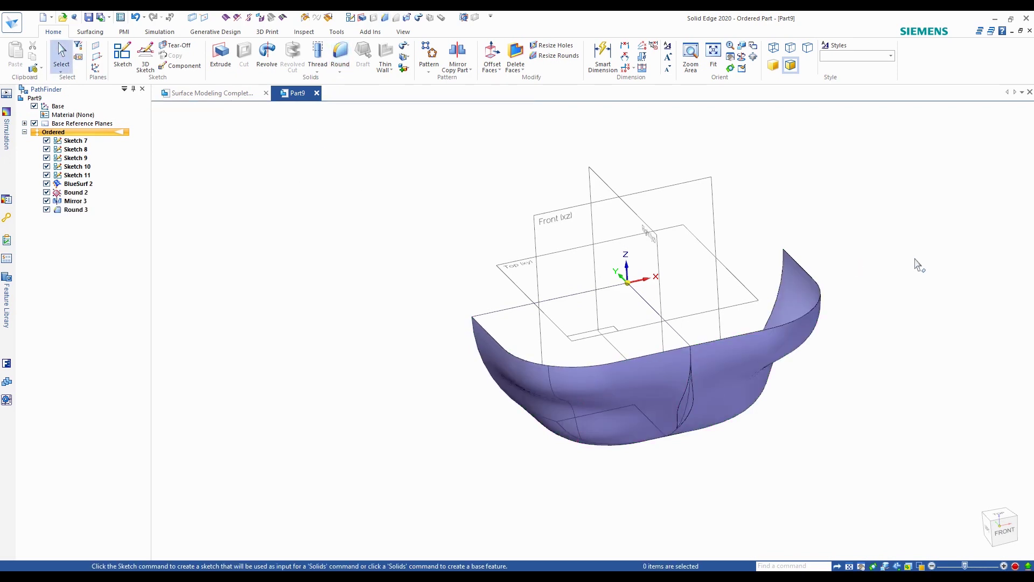
pyautogui.click(999, 515)
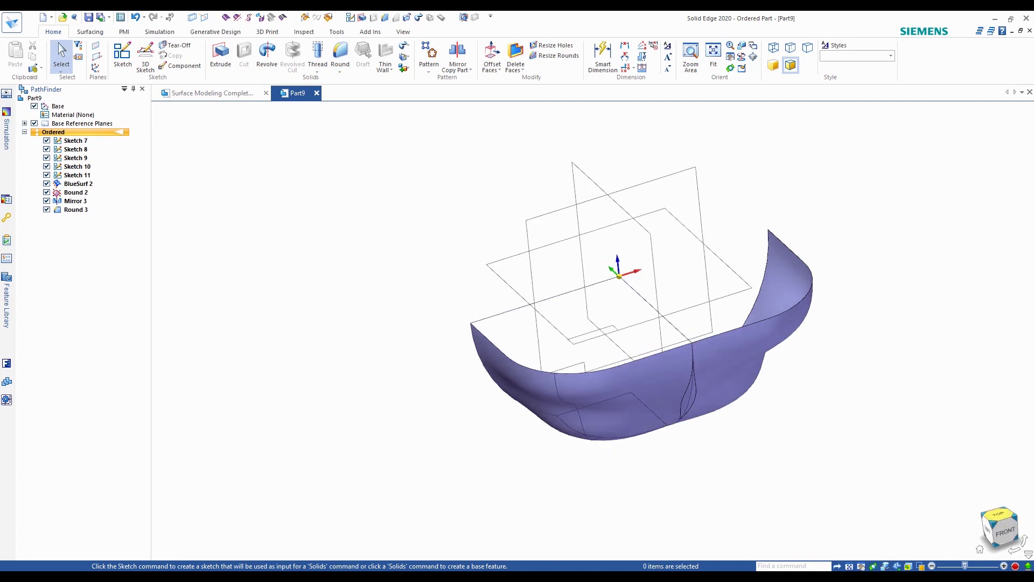
pyautogui.click(1020, 555)
pyautogui.moveTo(745, 456); pyautogui.dragTo(746, 394, button='middle')
pyautogui.scroll(3, 700, 451)
pyautogui.moveTo(671, 436)
pyautogui.mouseDown(button='middle')
pyautogui.moveTo(671, 450)
pyautogui.moveTo(670, 422)
pyautogui.moveTo(648, 418)
pyautogui.moveTo(658, 385)
pyautogui.moveTo(653, 411)
pyautogui.mouseUp(button='middle')
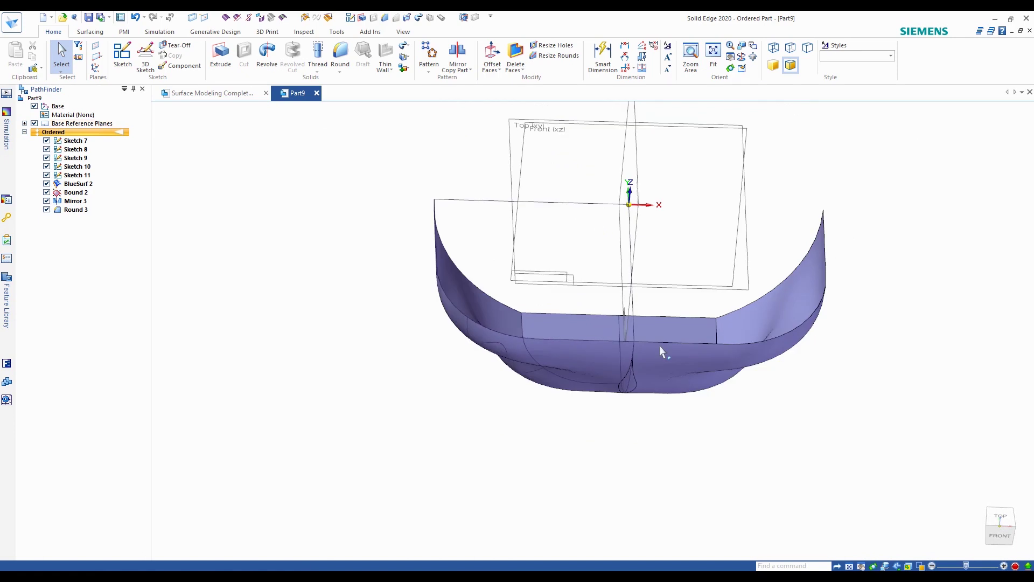
pyautogui.moveTo(760, 300); pyautogui.dragTo(534, 371, button='middle')
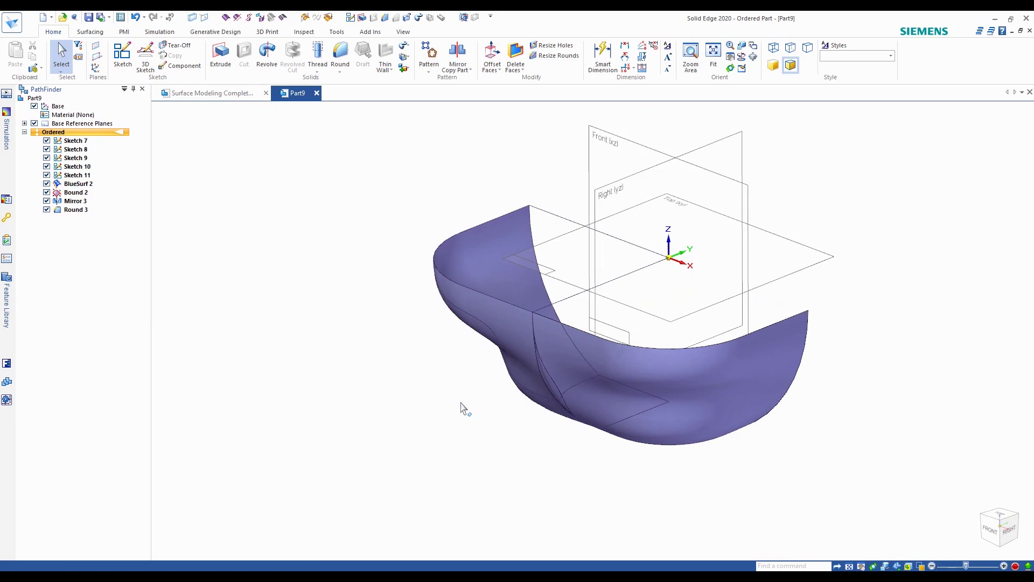
pyautogui.moveTo(584, 393)
pyautogui.mouseDown(button='middle')
pyautogui.moveTo(588, 371)
pyautogui.moveTo(600, 392)
pyautogui.mouseUp(button='middle')
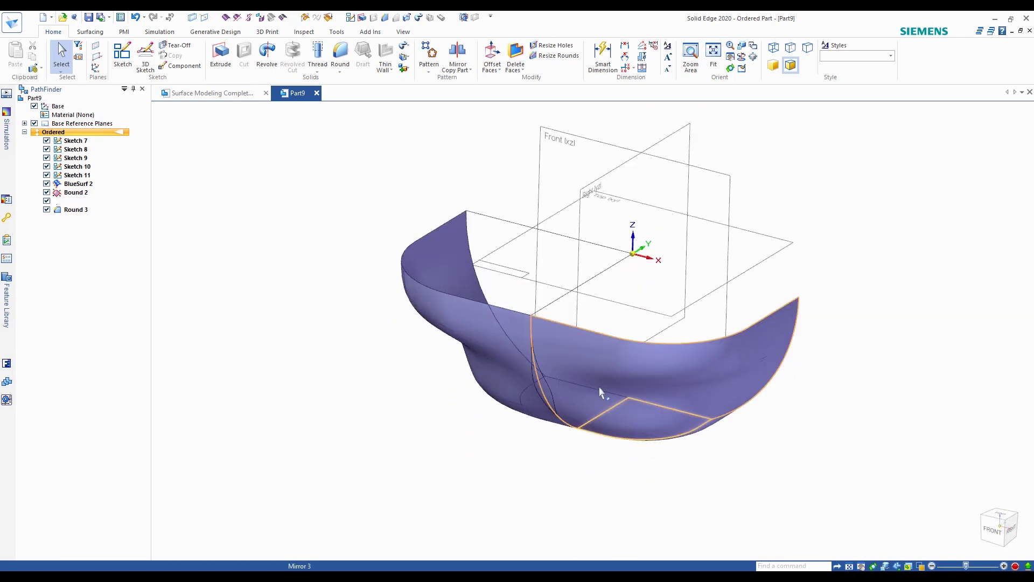
# Step: Delete the Round 3, Bound 2 and Mirror 3 features
pyautogui.click(84, 212)
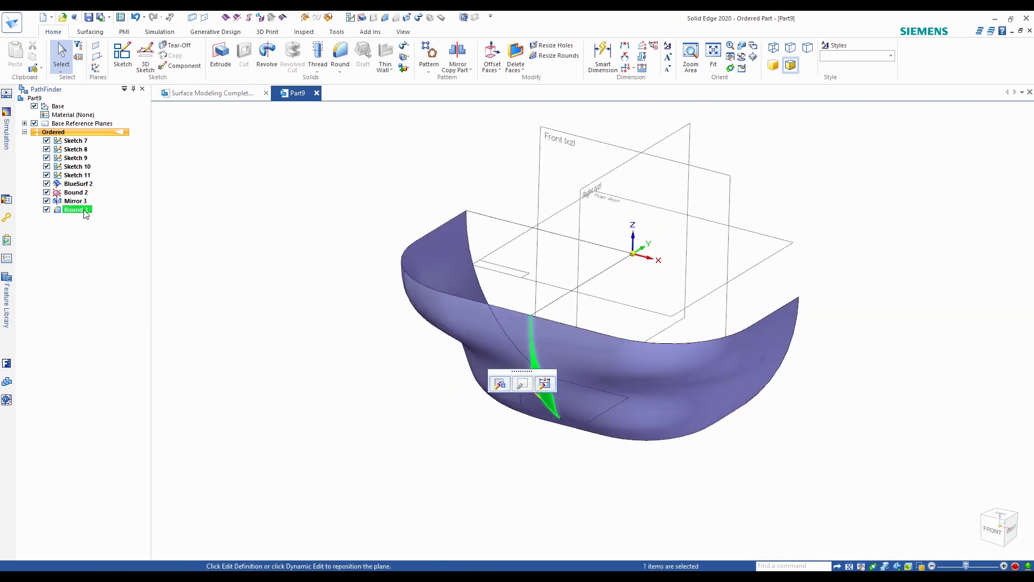
pyautogui.keyDown('shift'); pyautogui.click(76, 192); pyautogui.keyUp('shift')
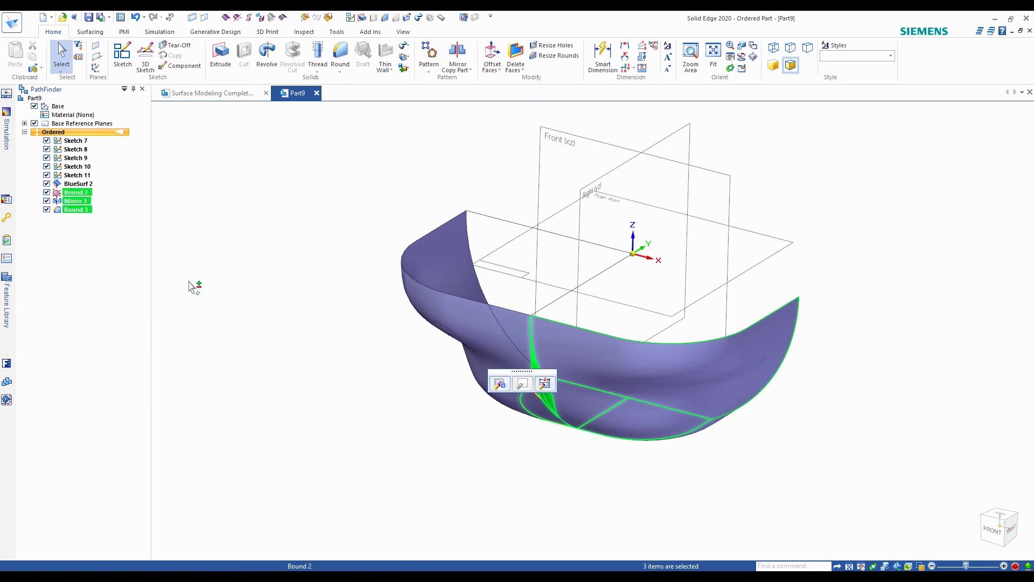
pyautogui.press('Delete')
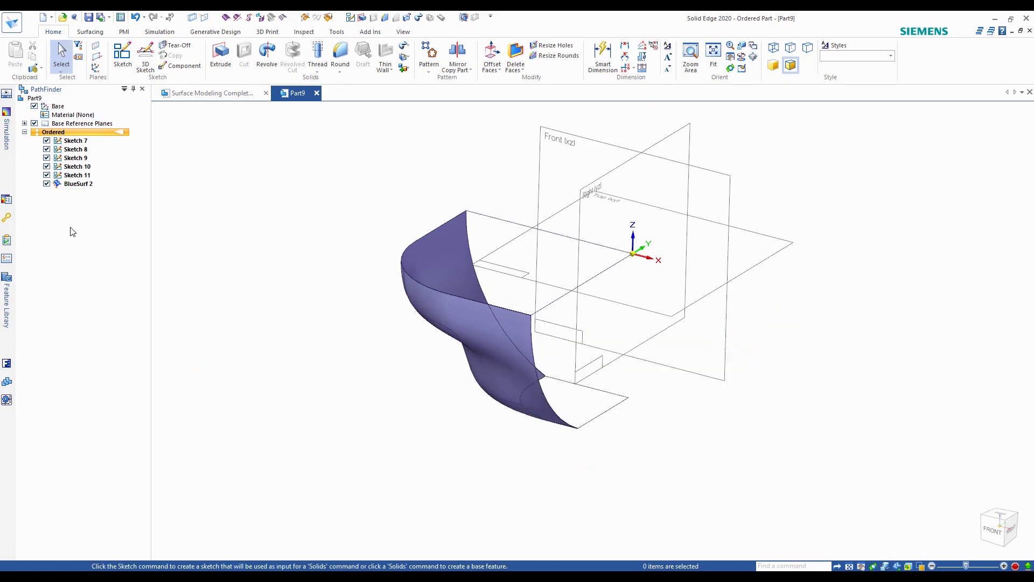
# Step: Roll the model back to Sketch 11 with GoTo
pyautogui.click(80, 175)
pyautogui.rightClick(86, 176)
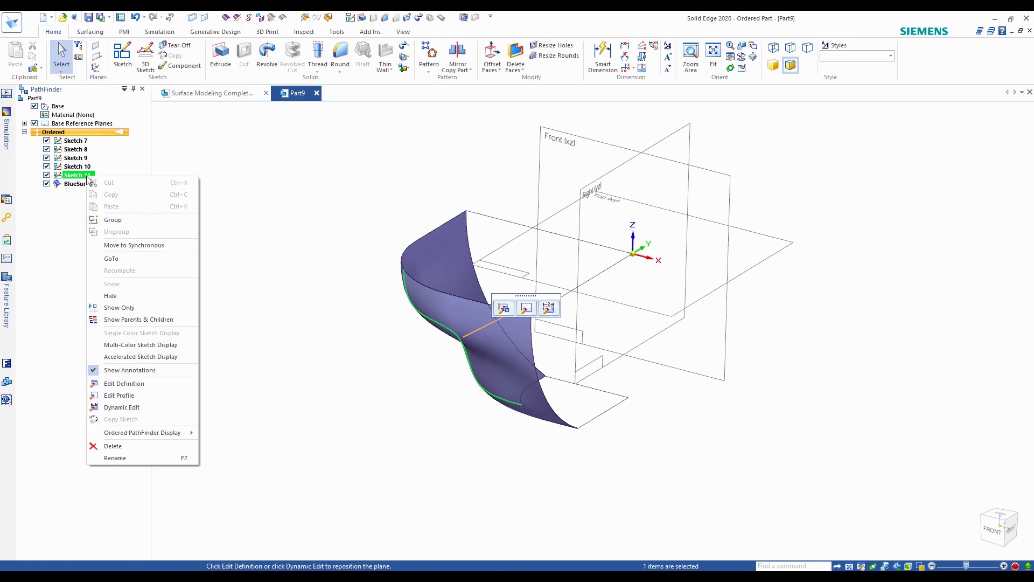
pyautogui.click(135, 258)
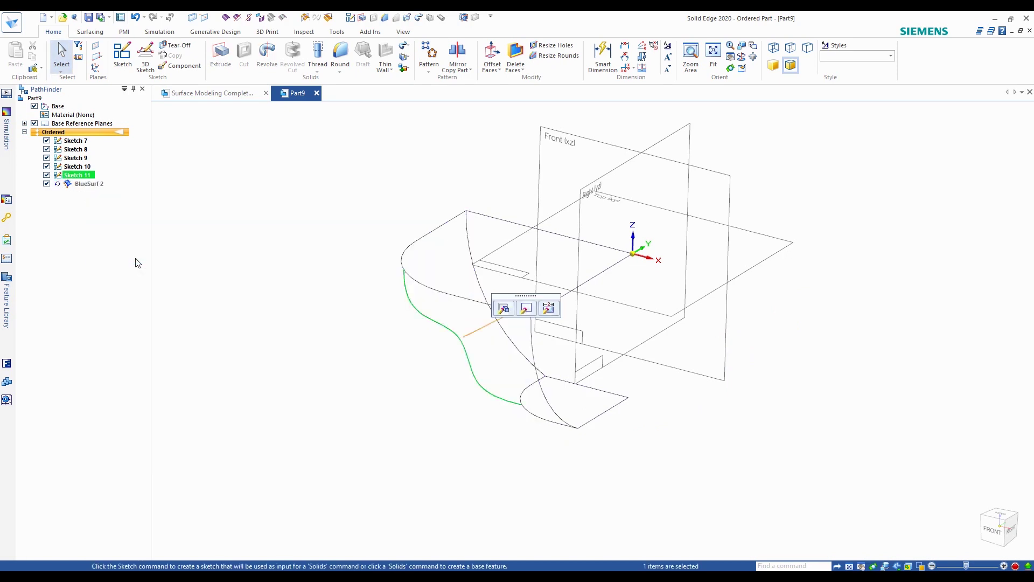
pyautogui.click(296, 228)
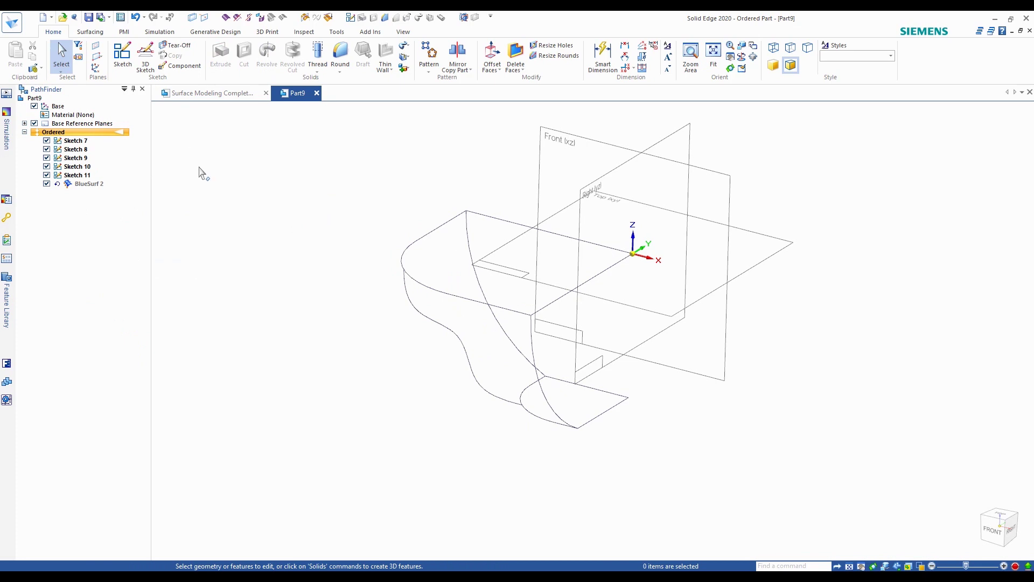
# Step: Begin a sketch on a plane parallel to the Top (xy) plane, offset 37.71 mm below
pyautogui.click(124, 60)
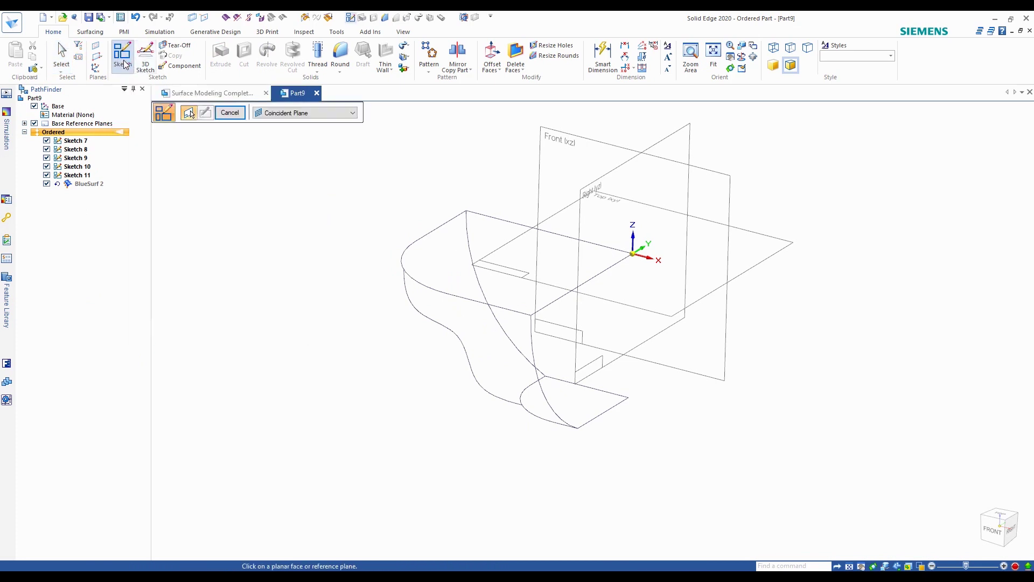
pyautogui.click(237, 118)
pyautogui.moveTo(376, 284); pyautogui.dragTo(438, 272, button='middle')
pyautogui.moveTo(427, 324)
pyautogui.mouseDown(button='middle')
pyautogui.moveTo(410, 338)
pyautogui.moveTo(510, 328)
pyautogui.moveTo(512, 316)
pyautogui.moveTo(423, 337)
pyautogui.mouseUp(button='middle')
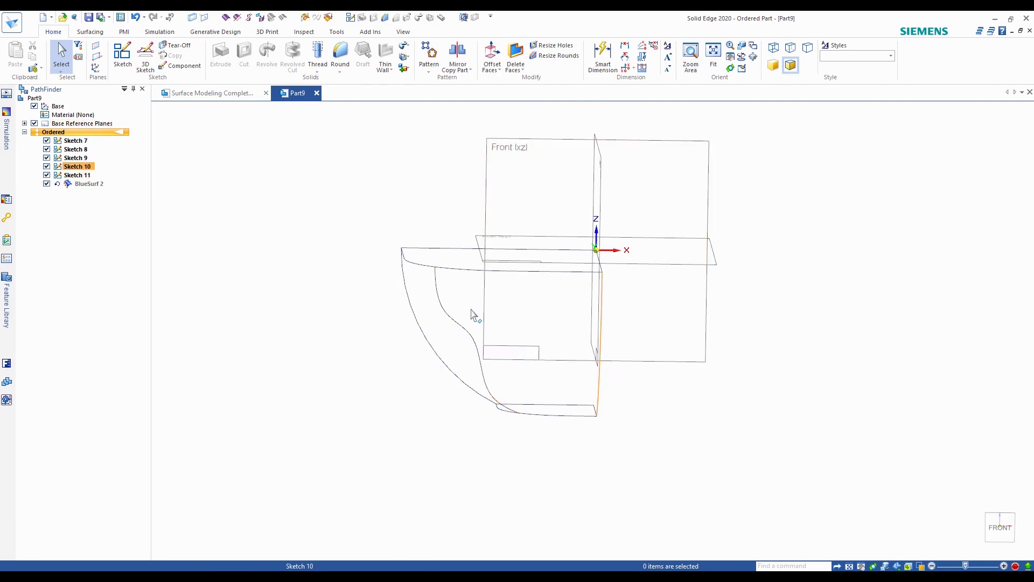
pyautogui.click(123, 54)
pyautogui.moveTo(905, 451); pyautogui.dragTo(1025, 541, button='middle')
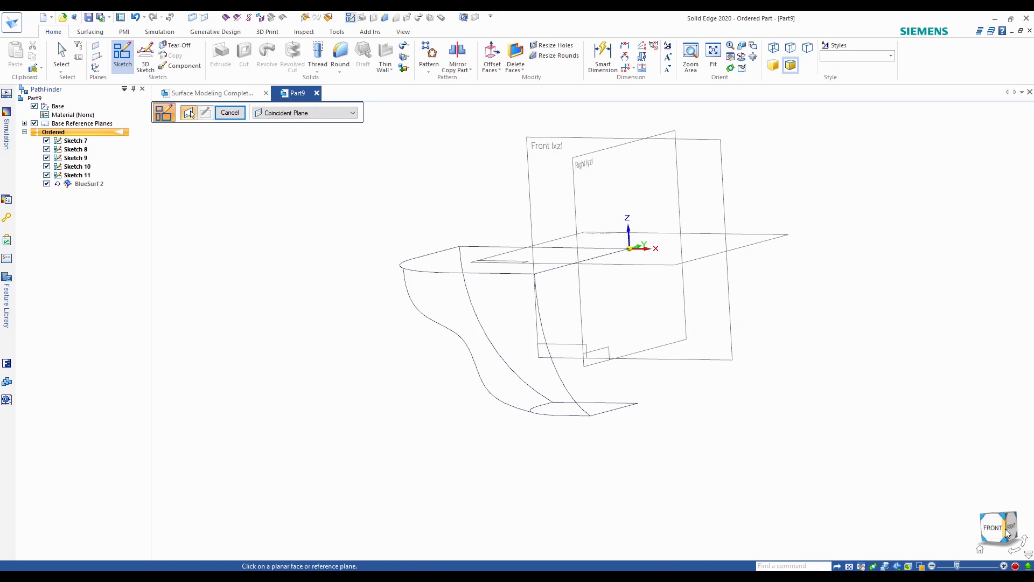
pyautogui.click(1007, 532)
pyautogui.scroll(-1, 324, 112)
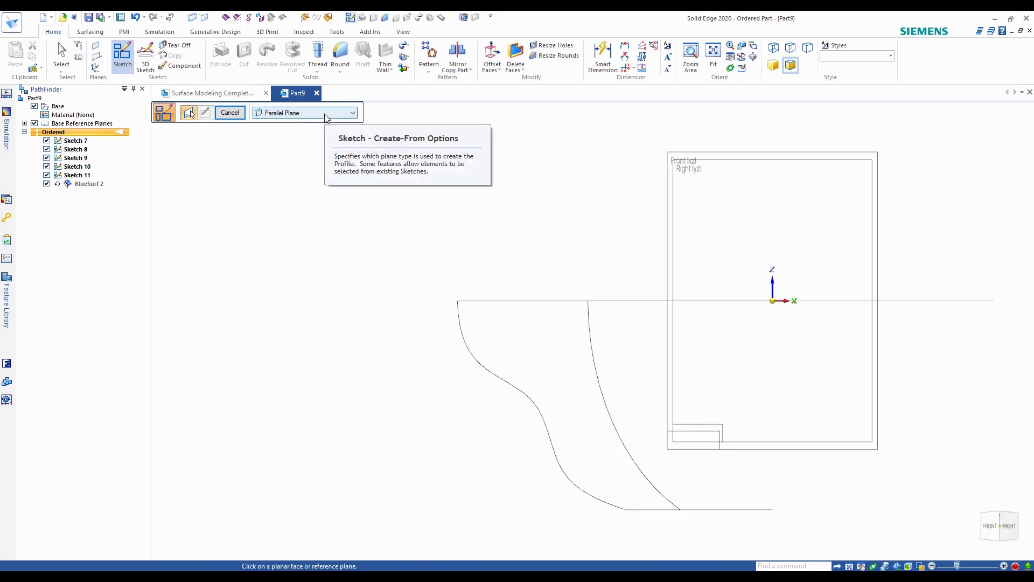
pyautogui.scroll(-1, 315, 195)
pyautogui.click(826, 280)
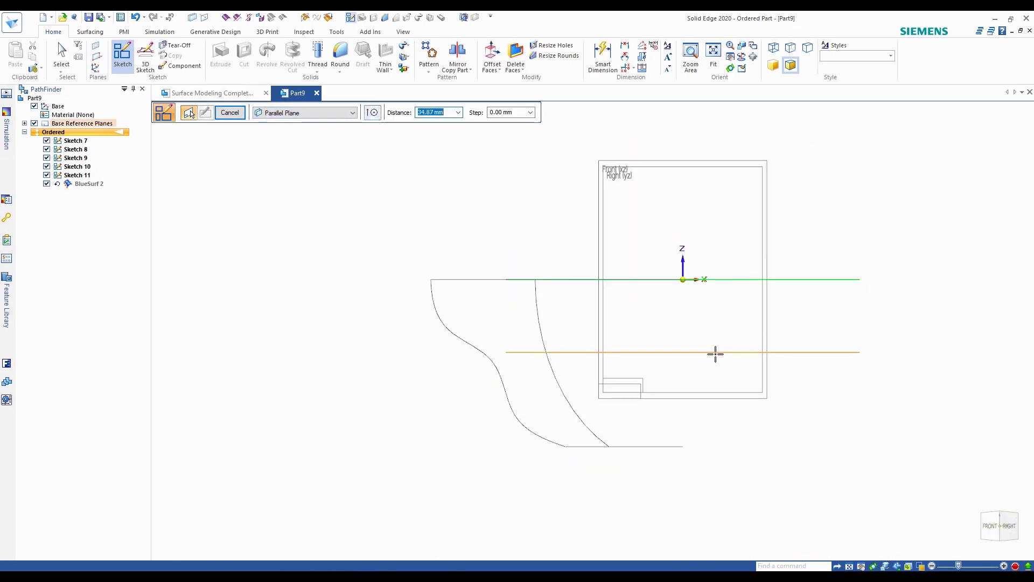
pyautogui.click(687, 356)
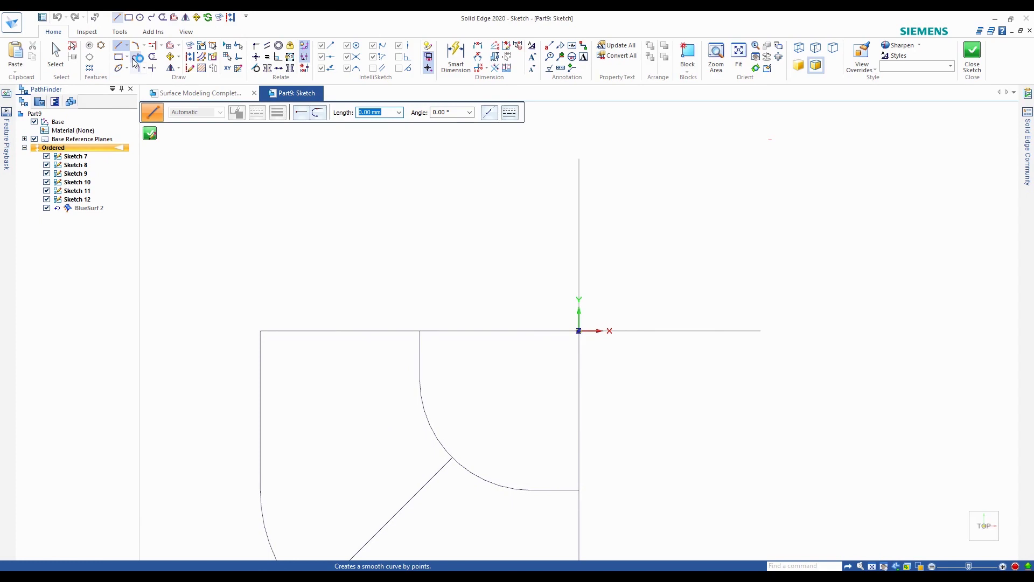
# Step: Draw a Curve from a point on the Sketch 11 profile to the right vertical line
pyautogui.click(134, 59)
pyautogui.scroll(-3, 371, 264)
pyautogui.scroll(3, 363, 304)
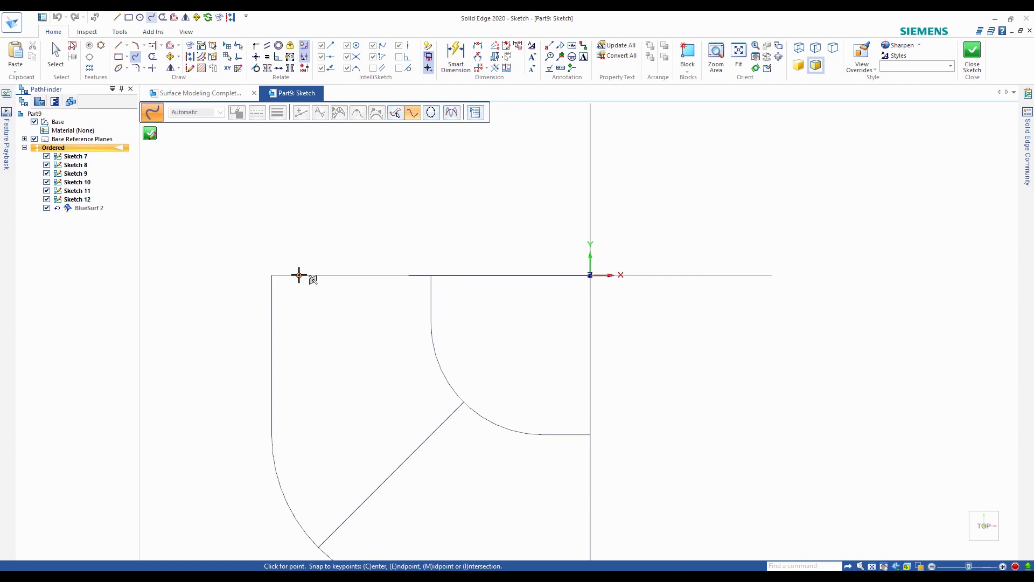
pyautogui.moveTo(322, 295)
pyautogui.mouseDown(button='middle')
pyautogui.moveTo(358, 347)
pyautogui.moveTo(348, 319)
pyautogui.moveTo(321, 347)
pyautogui.mouseUp(button='middle')
pyautogui.click(327, 349)
pyautogui.moveTo(335, 418)
pyautogui.mouseDown(button='middle')
pyautogui.moveTo(346, 415)
pyautogui.moveTo(332, 393)
pyautogui.mouseUp(button='middle')
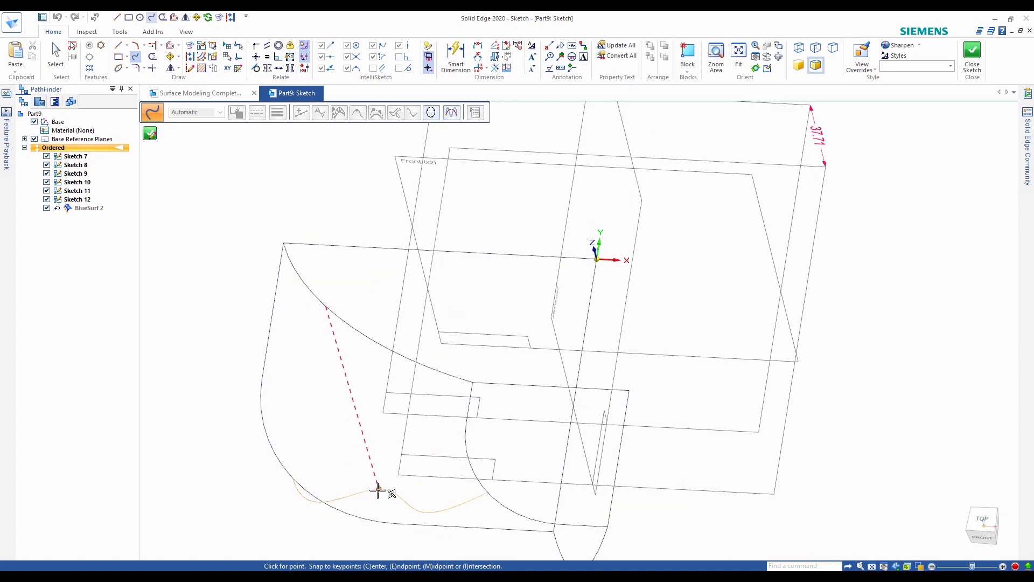
pyautogui.click(981, 518)
pyautogui.scroll(3, 478, 376)
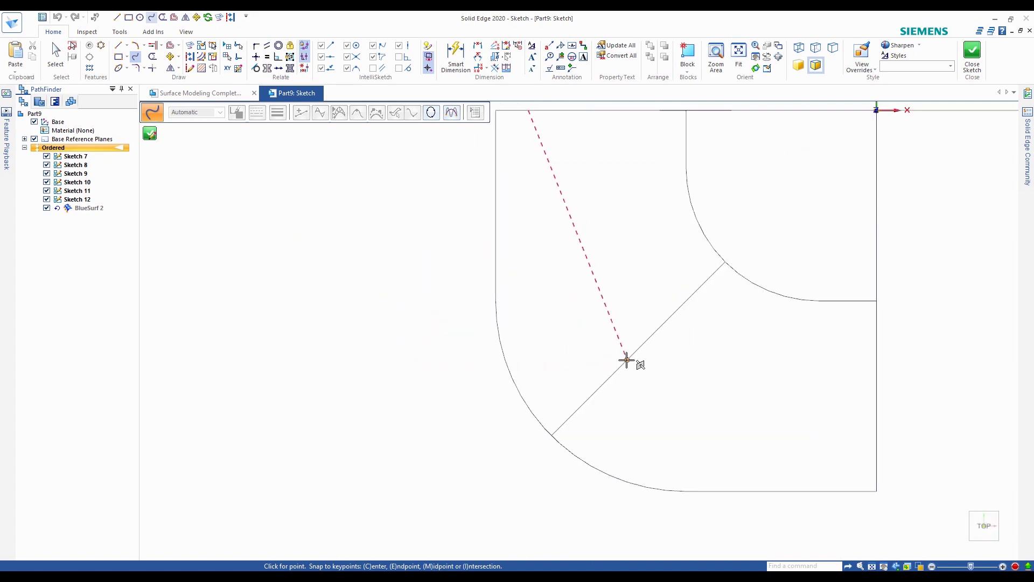
pyautogui.click(876, 458)
pyautogui.scroll(-2, 606, 388)
pyautogui.scroll(2, 604, 280)
pyautogui.press('Escape')
pyautogui.scroll(-2, 527, 282)
pyautogui.scroll(2, 627, 346)
pyautogui.scroll(-2, 607, 453)
pyautogui.scroll(2, 711, 469)
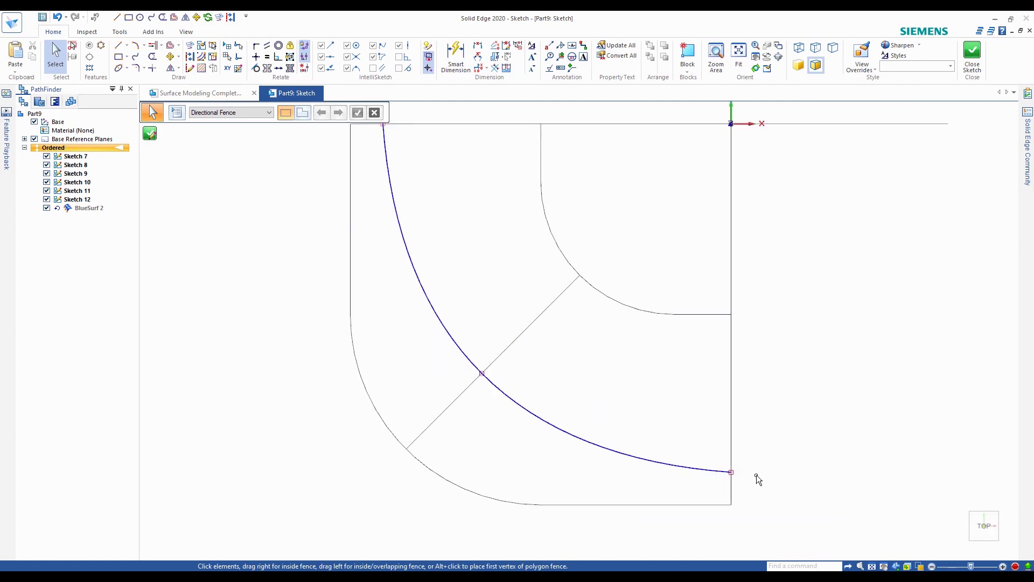
# Step: Try mirroring the new curve across the vertical line, then cancel the mirror
pyautogui.click(655, 467)
pyautogui.click(171, 68)
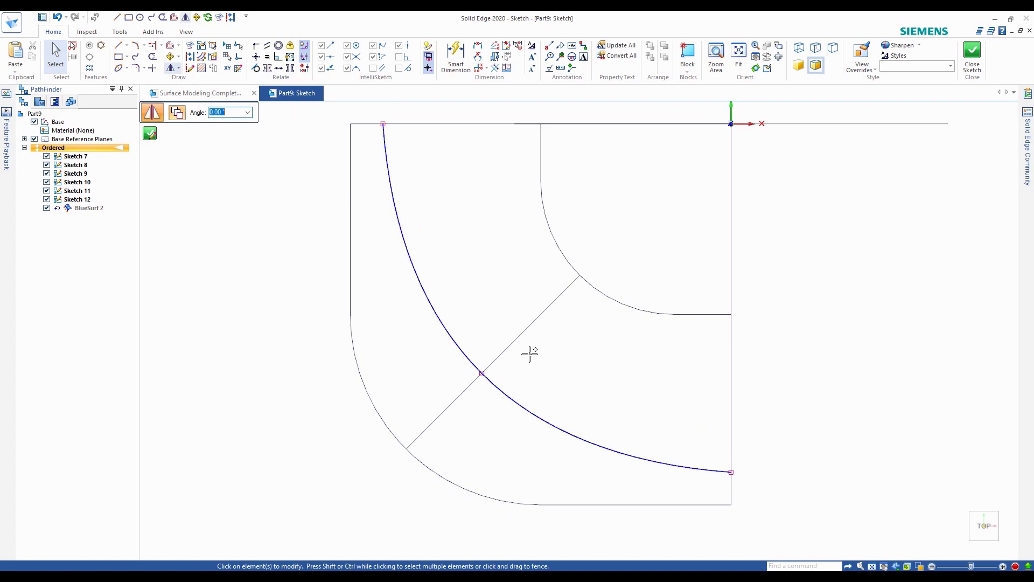
pyautogui.click(517, 401)
pyautogui.click(732, 240)
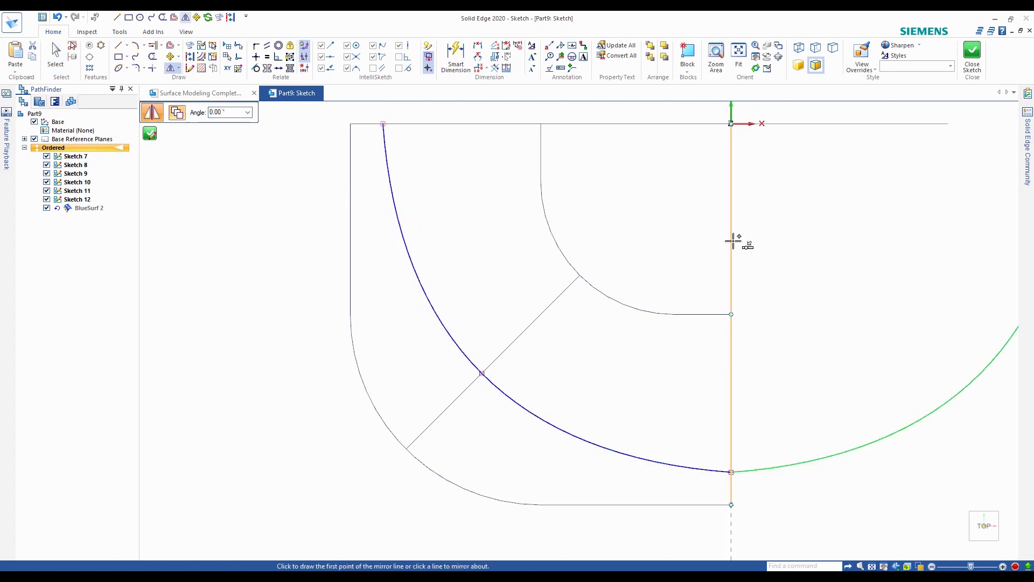
pyautogui.press('Escape')
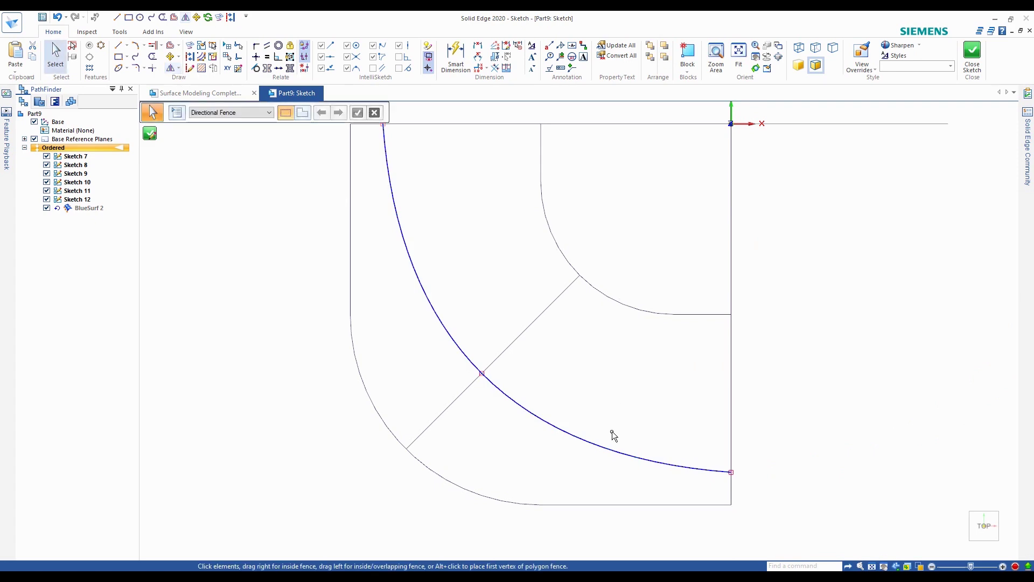
# Step: Make the curve's right-end tangent horizontal and its top-end tangent vertical
pyautogui.click(615, 449)
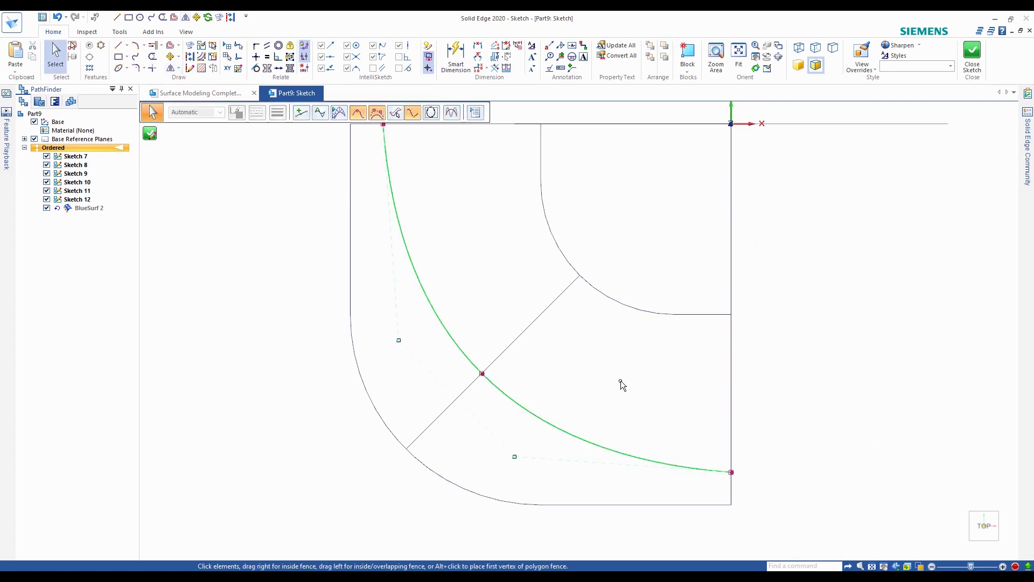
pyautogui.click(258, 57)
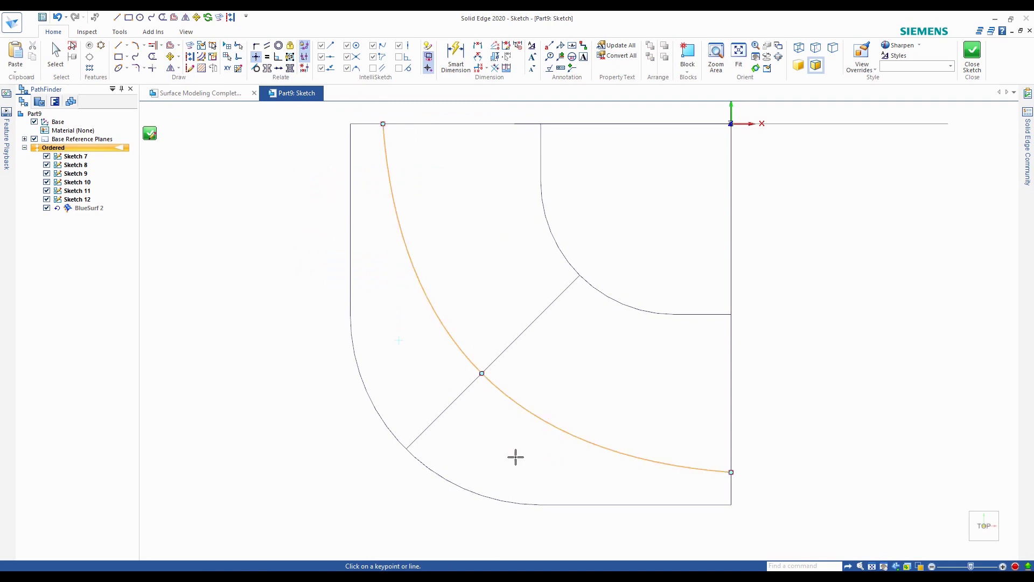
pyautogui.click(517, 458)
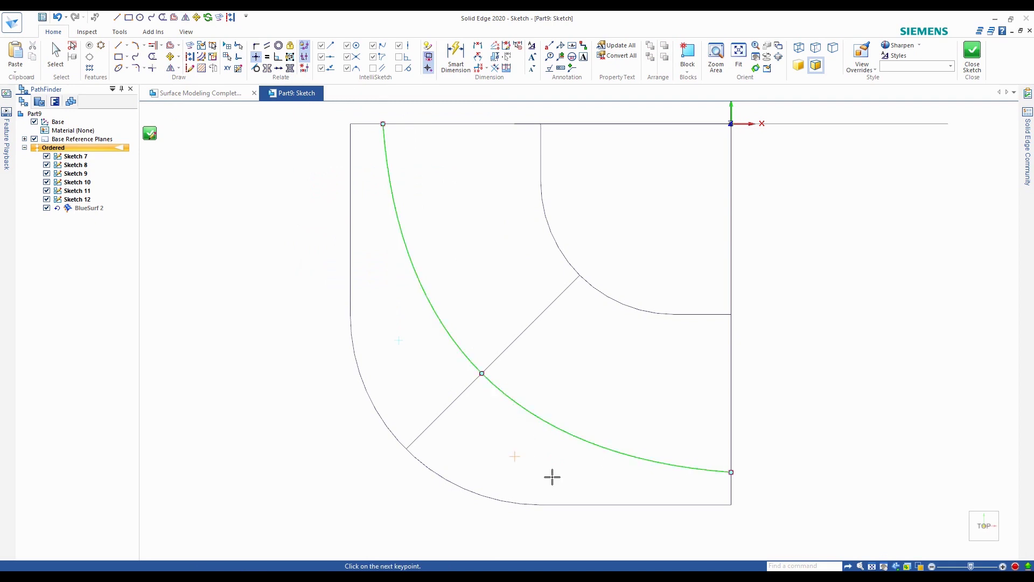
pyautogui.click(731, 472)
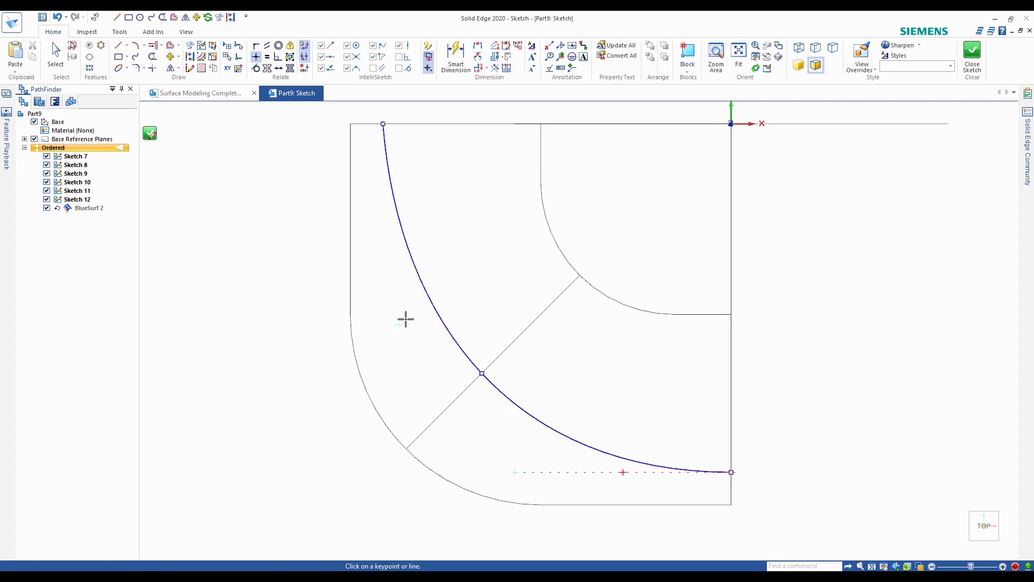
pyautogui.click(383, 124)
pyautogui.press('Escape')
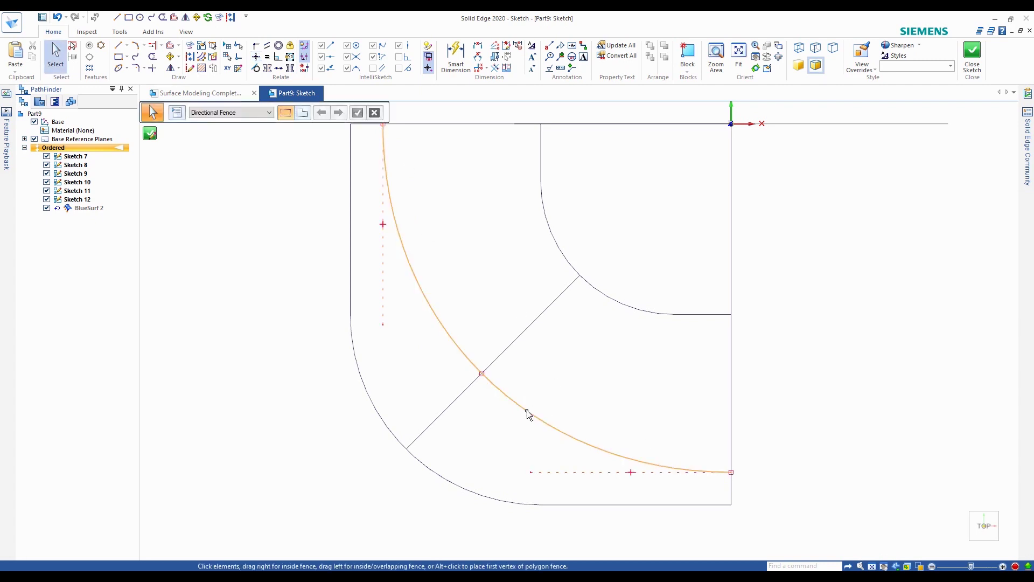
# Step: Close Sketch 12 and return to the part
pyautogui.scroll(2, 707, 487)
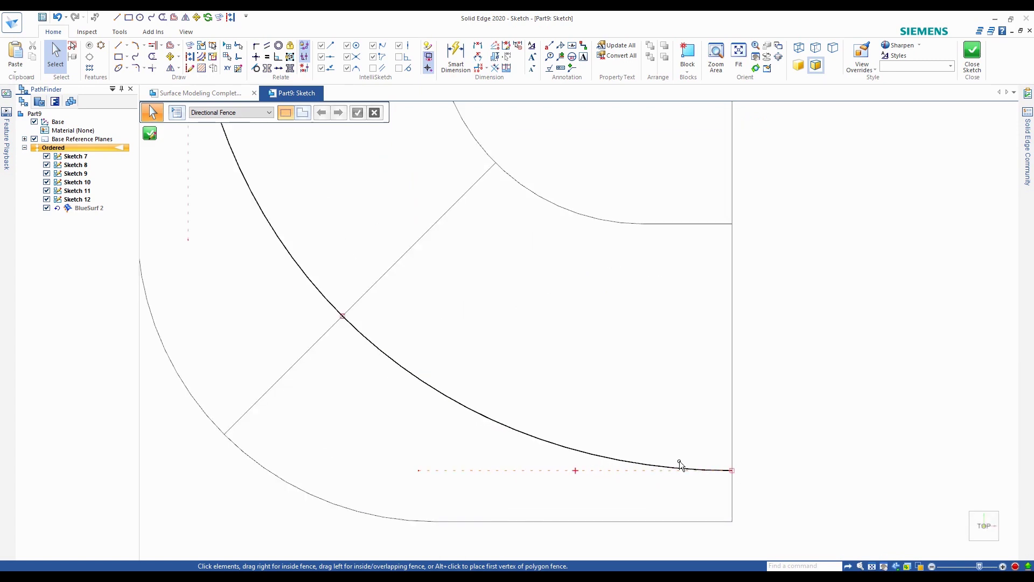
pyautogui.click(490, 404)
pyautogui.scroll(-1, 488, 415)
pyautogui.click(708, 460)
pyautogui.scroll(-2, 740, 459)
pyautogui.scroll(-1, 704, 349)
pyautogui.scroll(2, 594, 345)
pyautogui.click(153, 135)
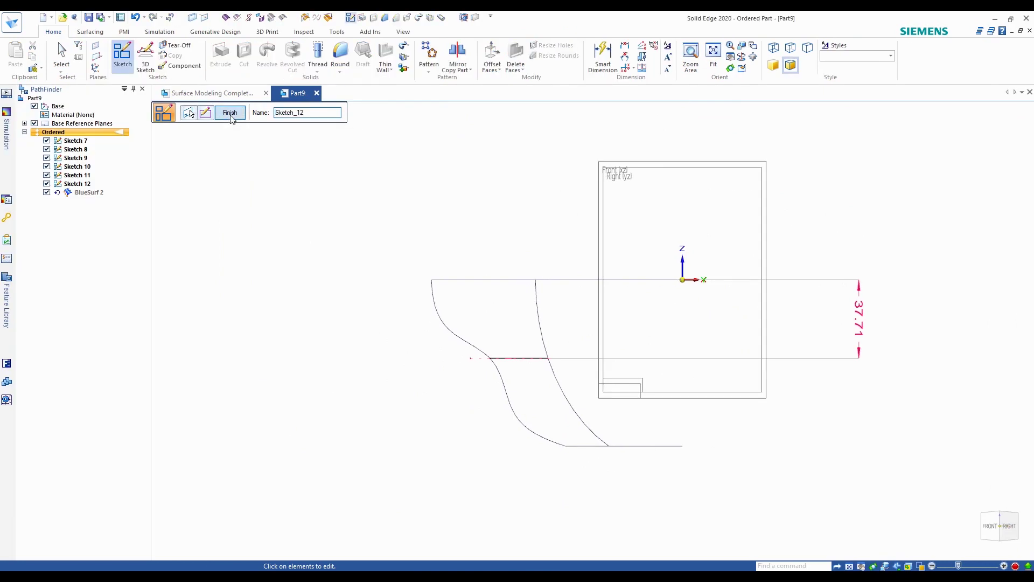
# Step: Cancel the pending sketch and roll forward to restore BlueSurf 2
pyautogui.click(230, 113)
pyautogui.rightClick(97, 194)
pyautogui.click(131, 276)
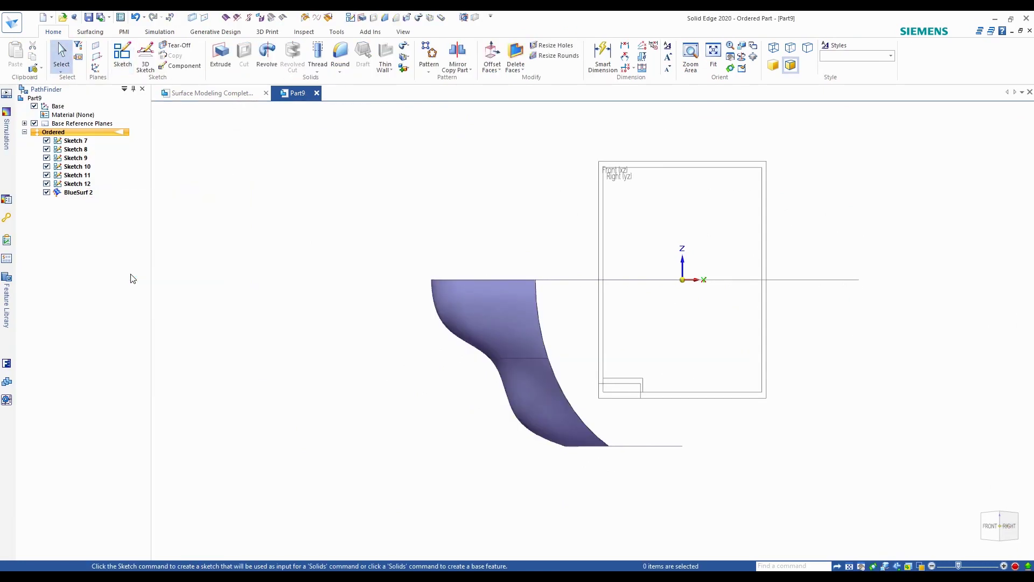
pyautogui.moveTo(344, 197); pyautogui.dragTo(418, 209, button='middle')
pyautogui.scroll(3, 532, 378)
pyautogui.moveTo(528, 377)
pyautogui.mouseDown(button='middle')
pyautogui.moveTo(508, 420)
pyautogui.moveTo(517, 397)
pyautogui.moveTo(531, 399)
pyautogui.moveTo(517, 377)
pyautogui.moveTo(462, 376)
pyautogui.mouseUp(button='middle')
pyautogui.scroll(2, 388, 353)
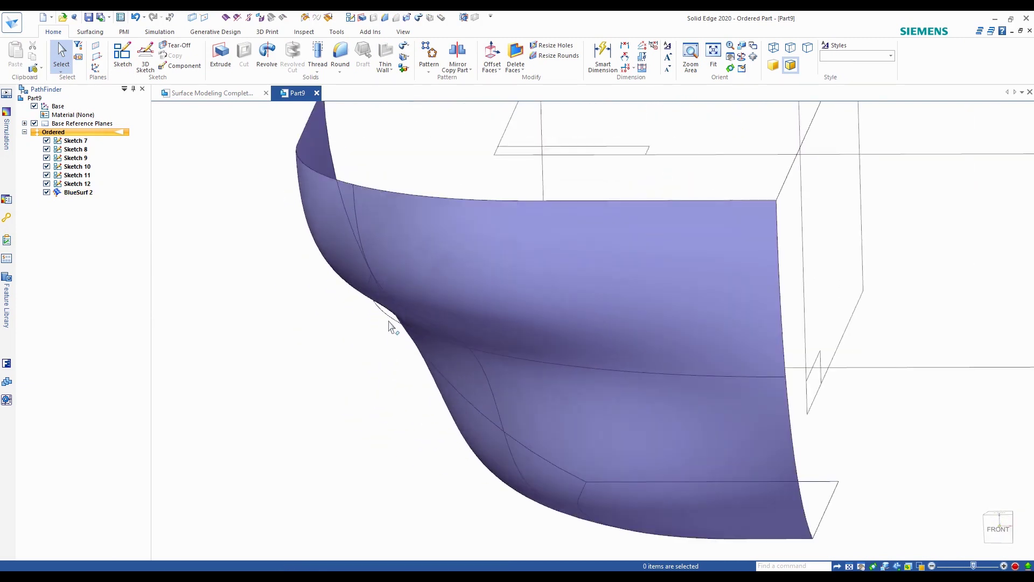
# Step: Edit BlueSurf 2 to add the Sketch 12 middle curve as a guide curve
pyautogui.click(77, 192)
pyautogui.click(336, 274)
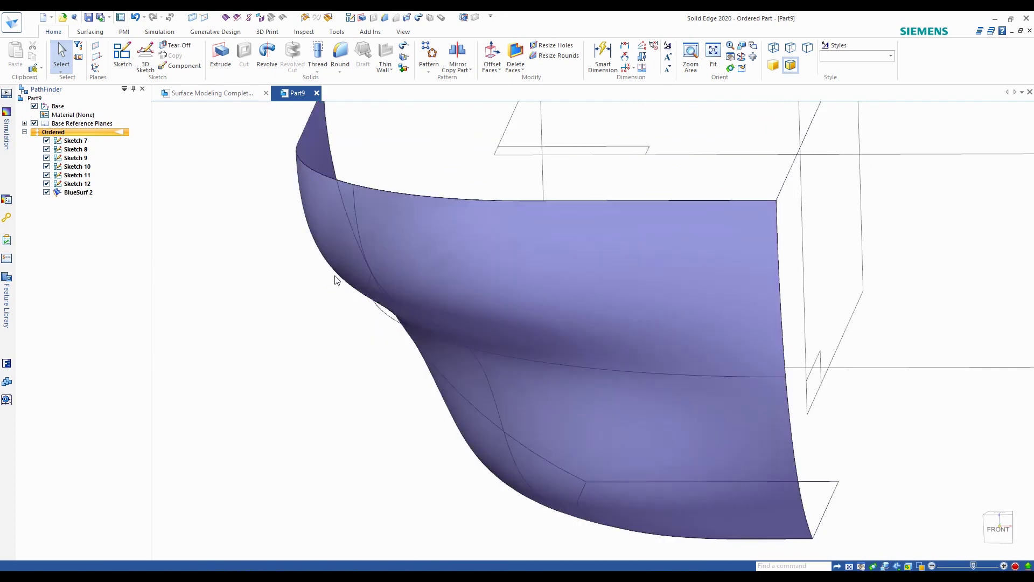
pyautogui.scroll(-2, 305, 321)
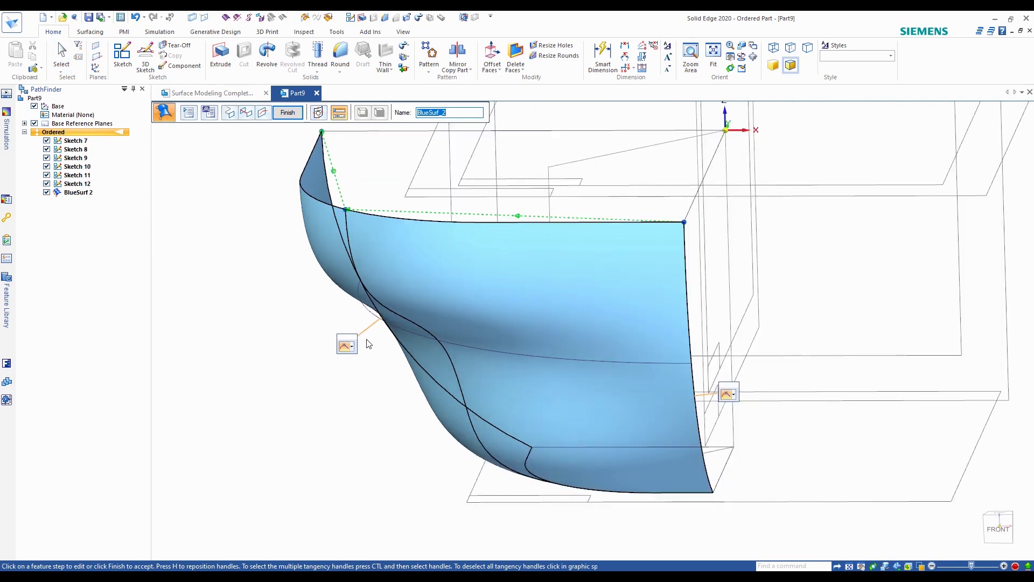
pyautogui.click(247, 113)
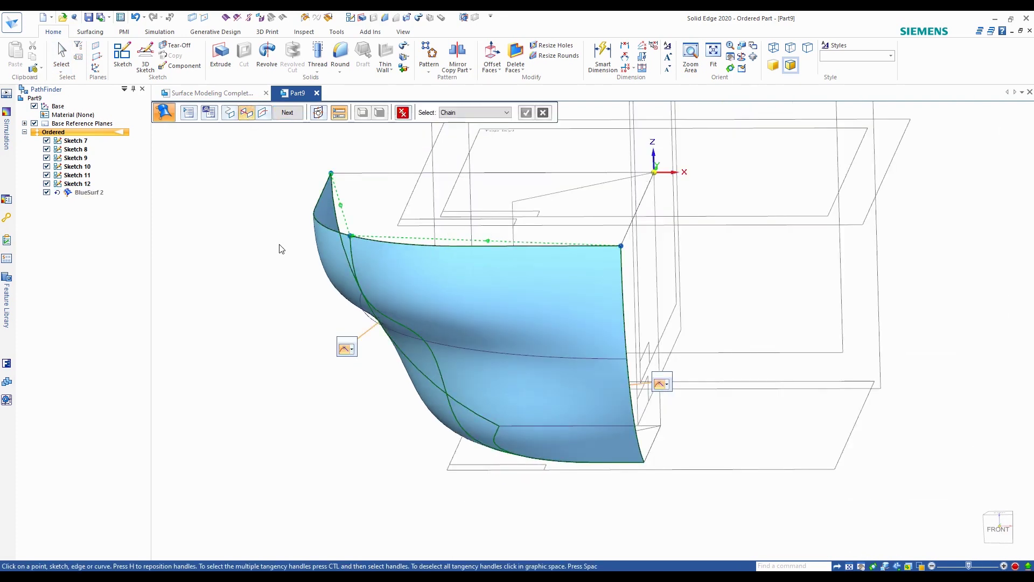
pyautogui.moveTo(537, 233); pyautogui.dragTo(708, 323, button='middle')
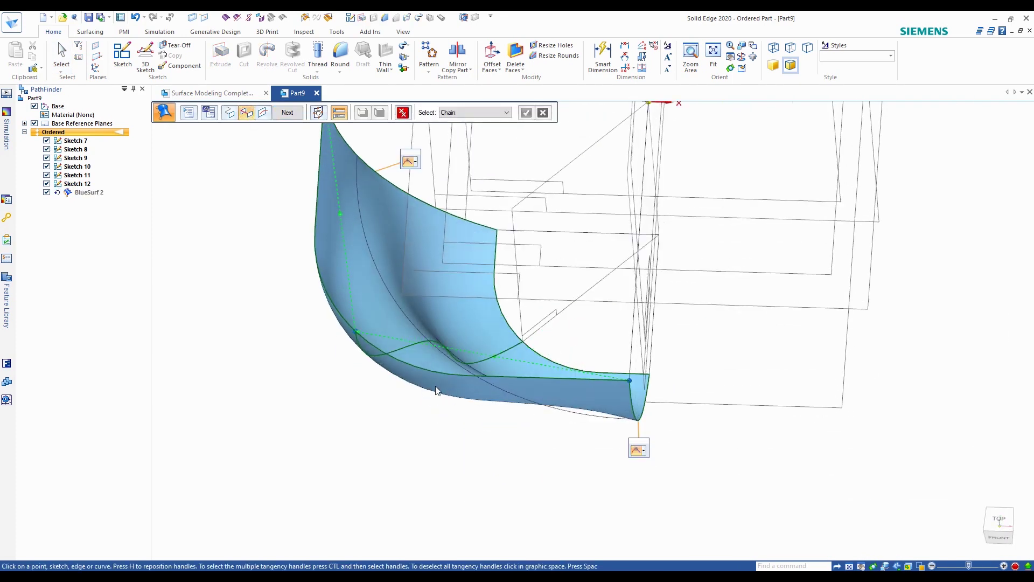
pyautogui.moveTo(587, 314); pyautogui.dragTo(587, 331, button='middle')
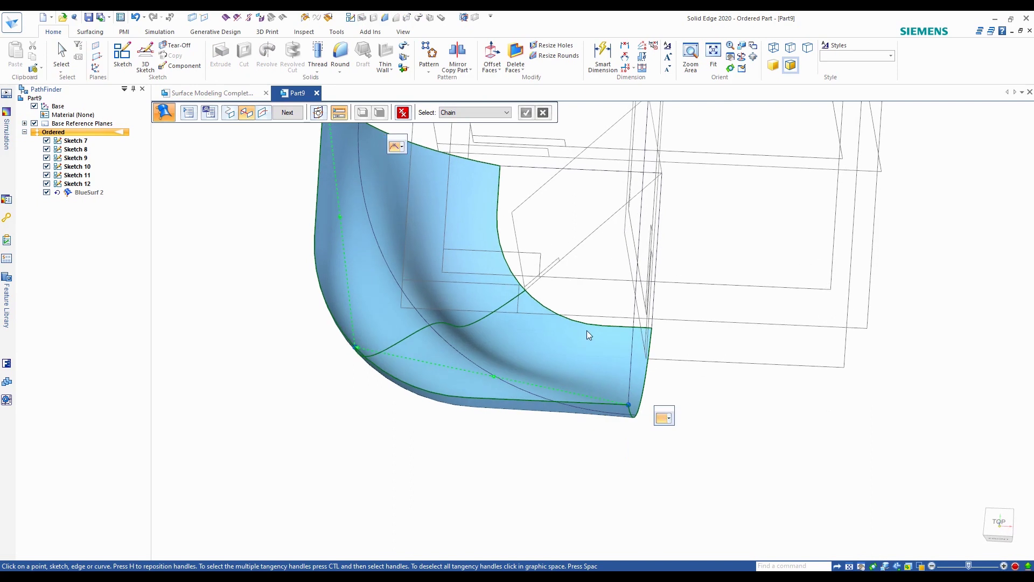
pyautogui.click(469, 358)
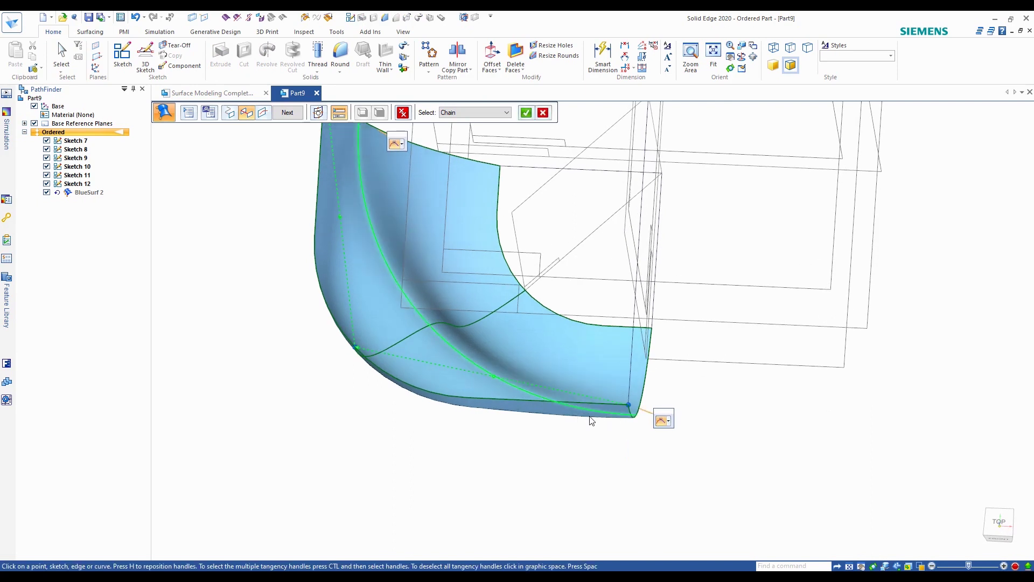
pyautogui.click(290, 116)
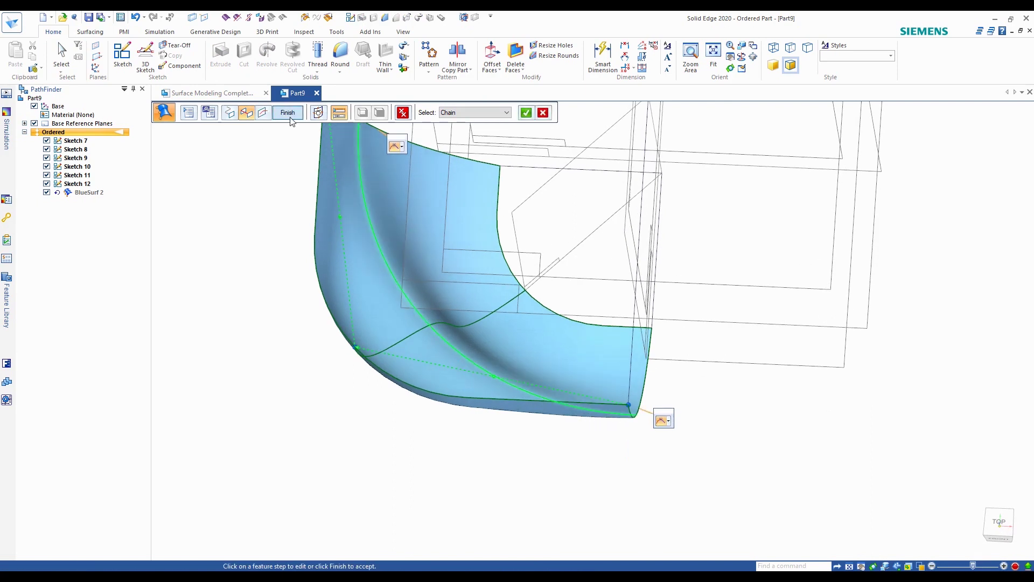
pyautogui.click(291, 117)
pyautogui.click(265, 275)
pyautogui.moveTo(753, 402); pyautogui.dragTo(735, 342, button='middle')
pyautogui.moveTo(372, 178); pyautogui.dragTo(318, 156, button='middle')
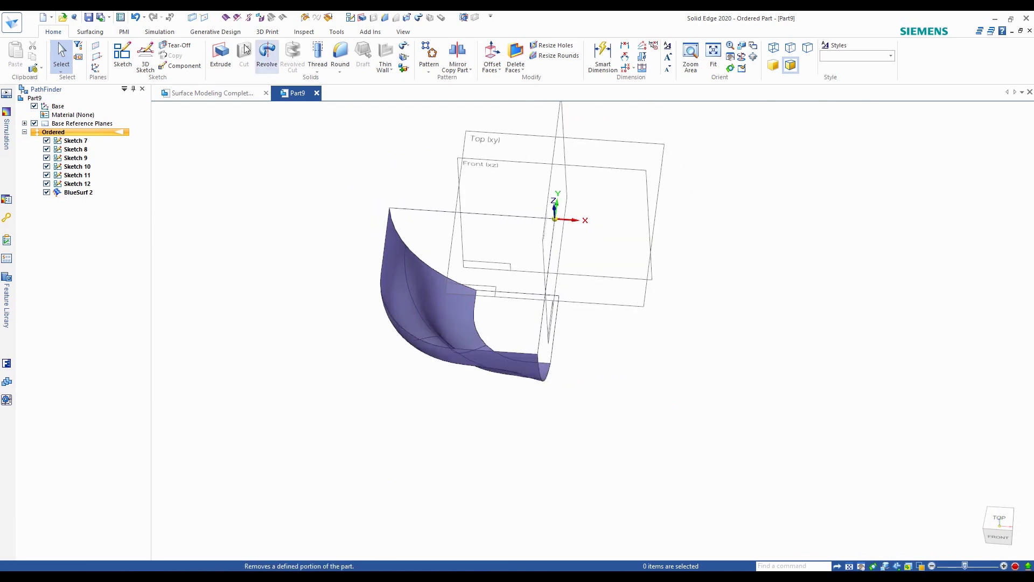
# Step: Add flat bounded surfaces over the open top edge loop (Bound 3) and side loop (Bound 4)
pyautogui.click(98, 36)
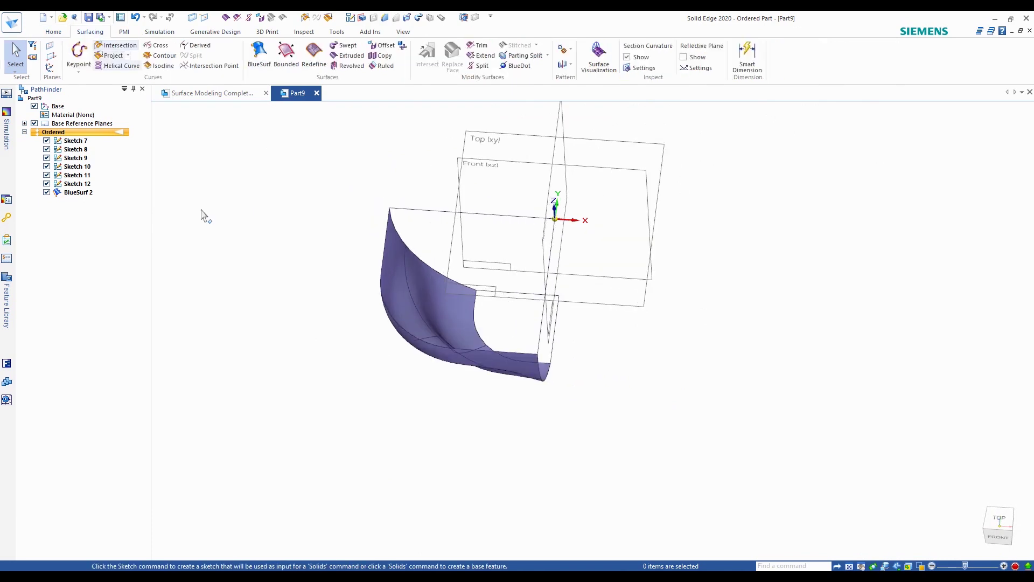
pyautogui.click(284, 67)
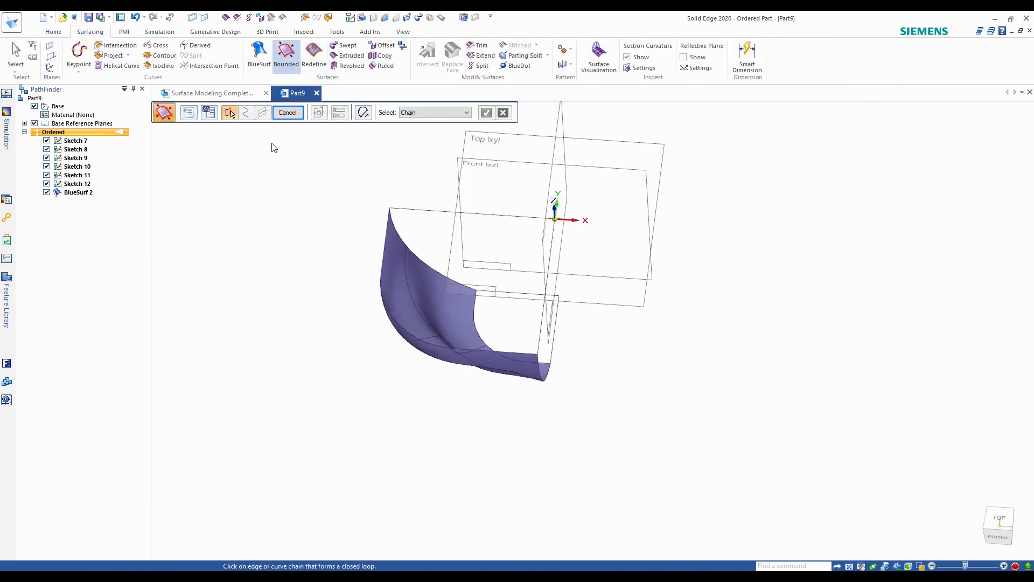
pyautogui.click(429, 216)
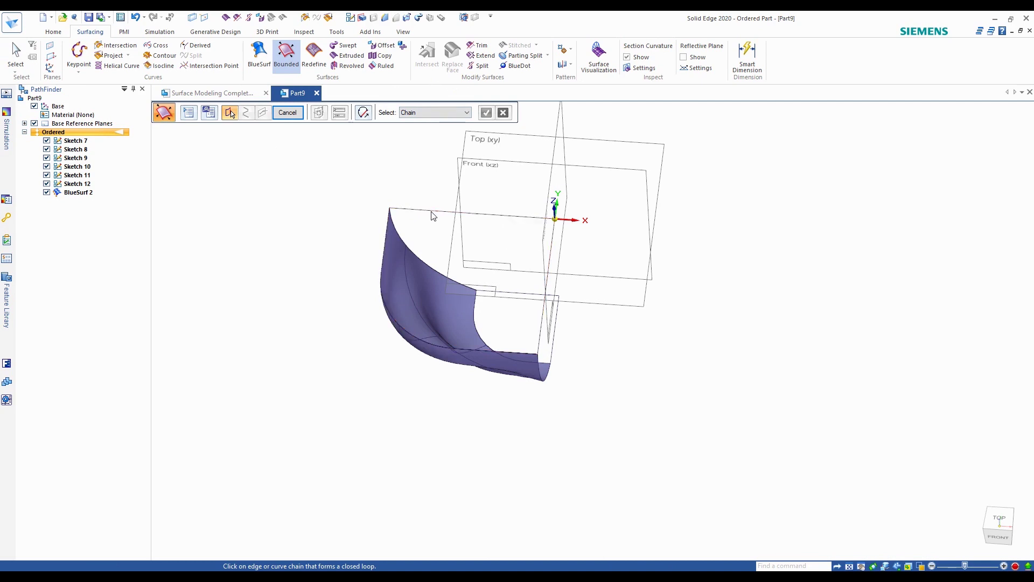
pyautogui.rightClick(607, 355)
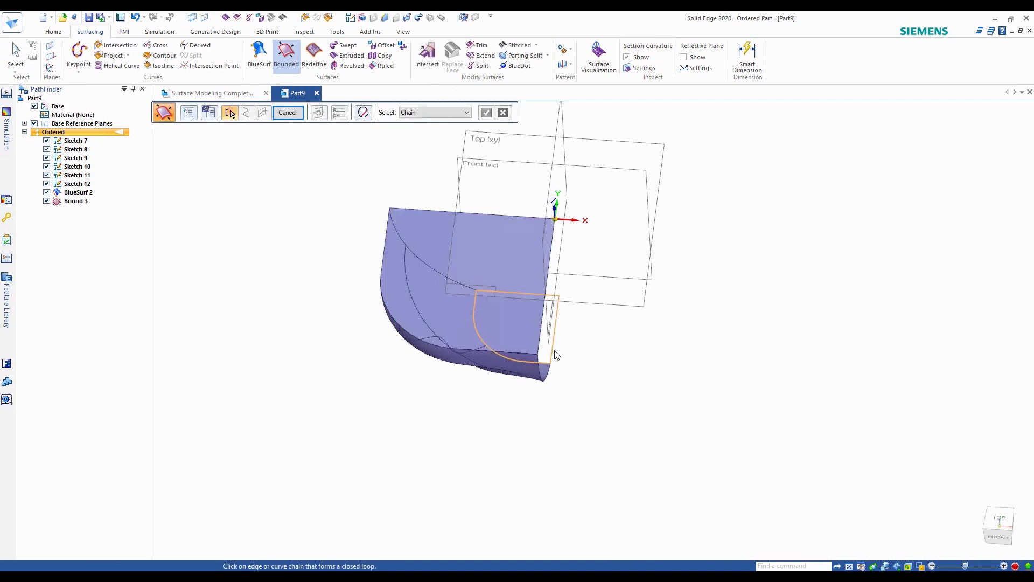
pyautogui.click(556, 355)
pyautogui.rightClick(614, 357)
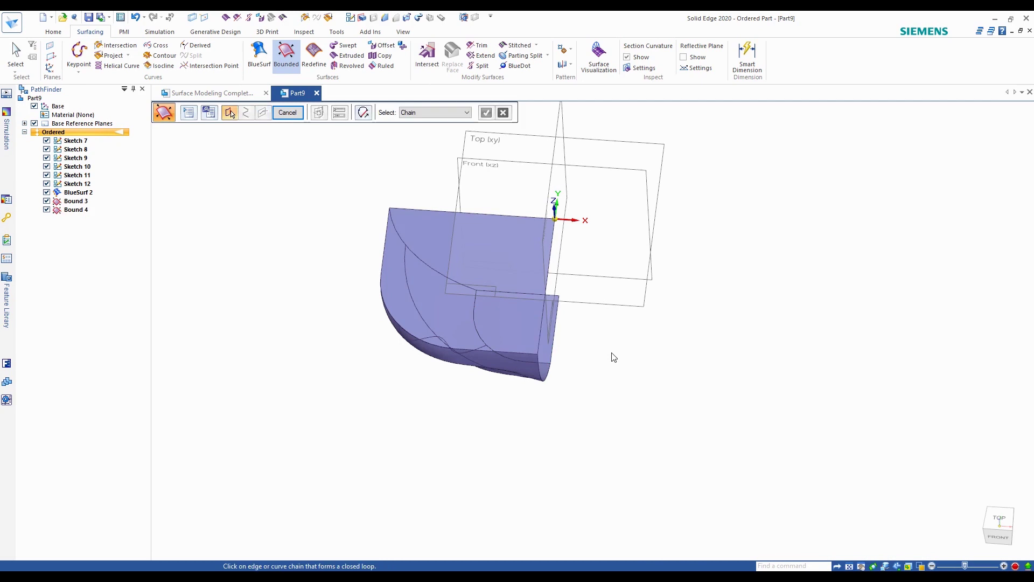
pyautogui.click(287, 113)
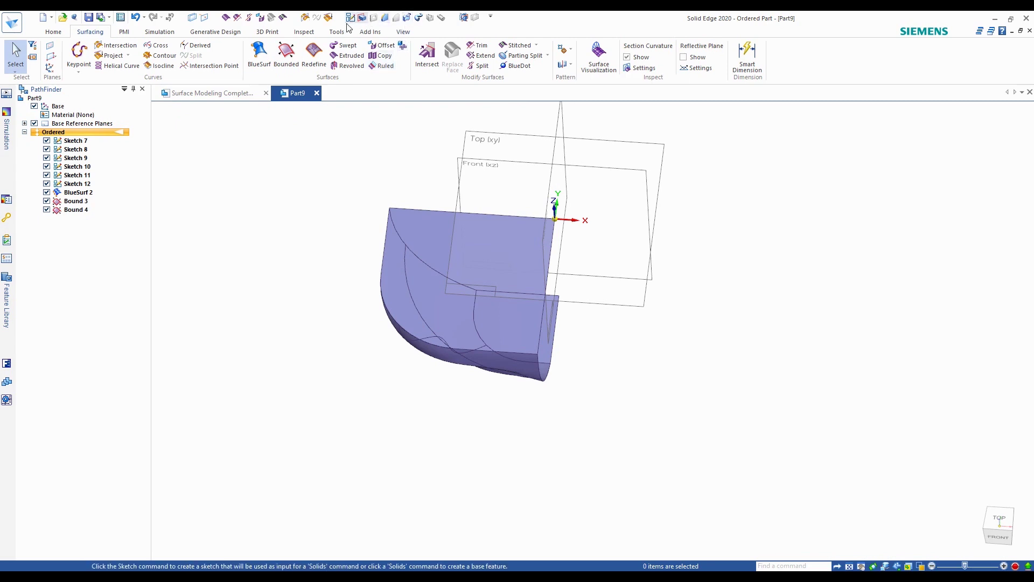
# Step: Stitch all the corner and cap surfaces into a single body, Stitch 1
pyautogui.click(518, 45)
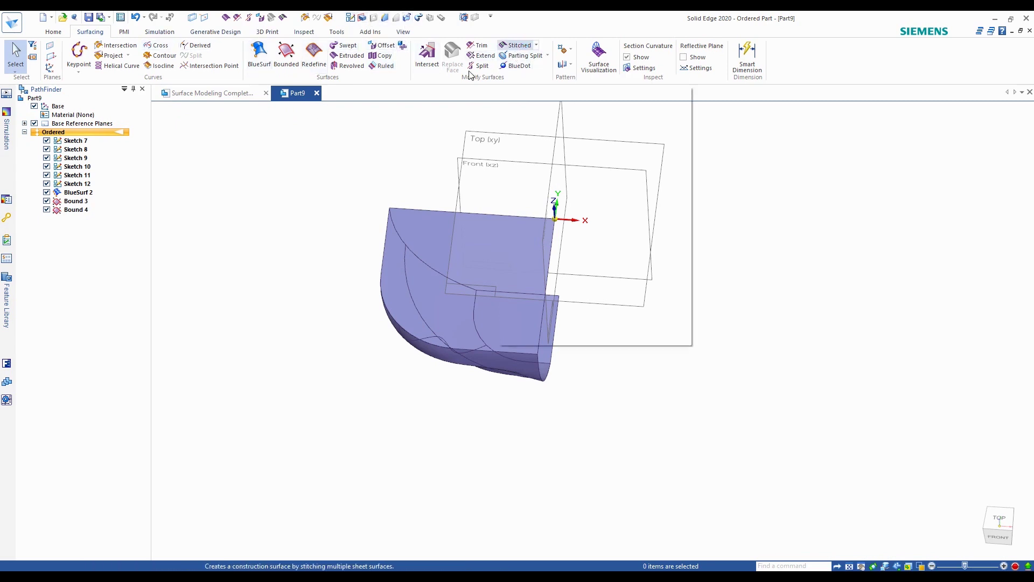
pyautogui.click(584, 271)
pyautogui.moveTo(330, 180); pyautogui.dragTo(647, 411)
pyautogui.rightClick(330, 234)
pyautogui.click(233, 112)
pyautogui.click(231, 112)
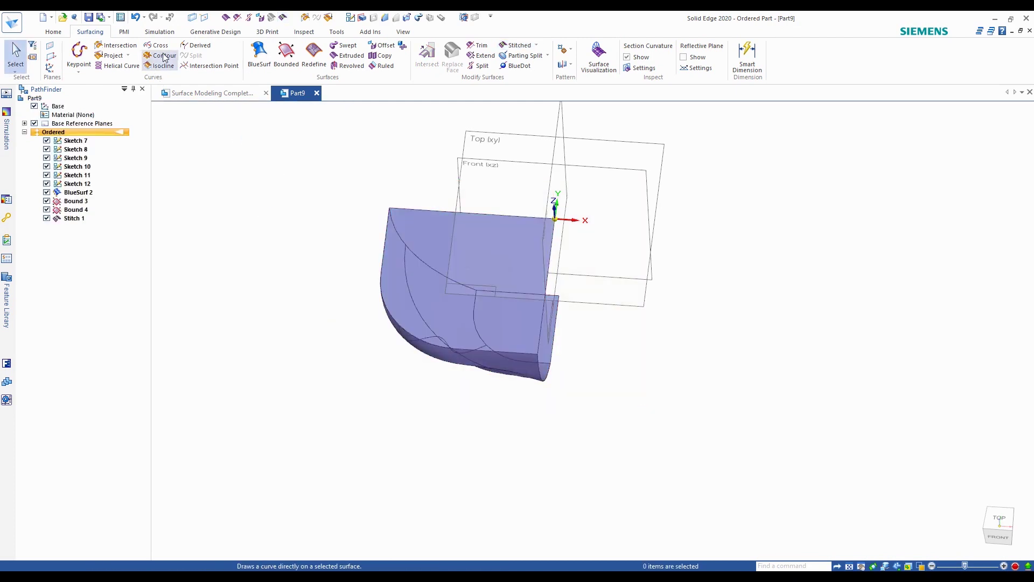
# Step: Mirror the stitched body across the vertical reference plane as Mirror 4
pyautogui.click(53, 32)
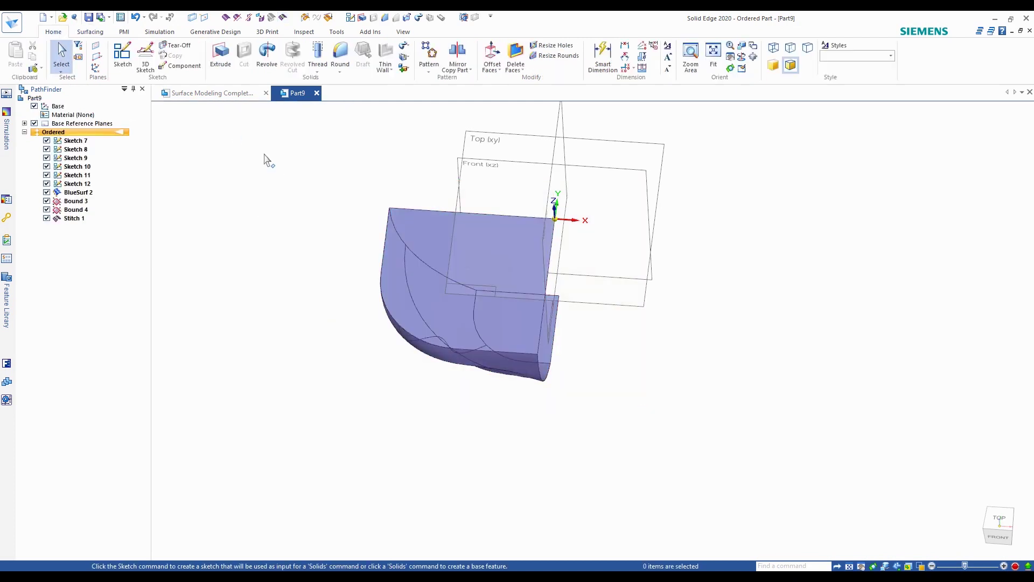
pyautogui.click(457, 53)
pyautogui.click(502, 302)
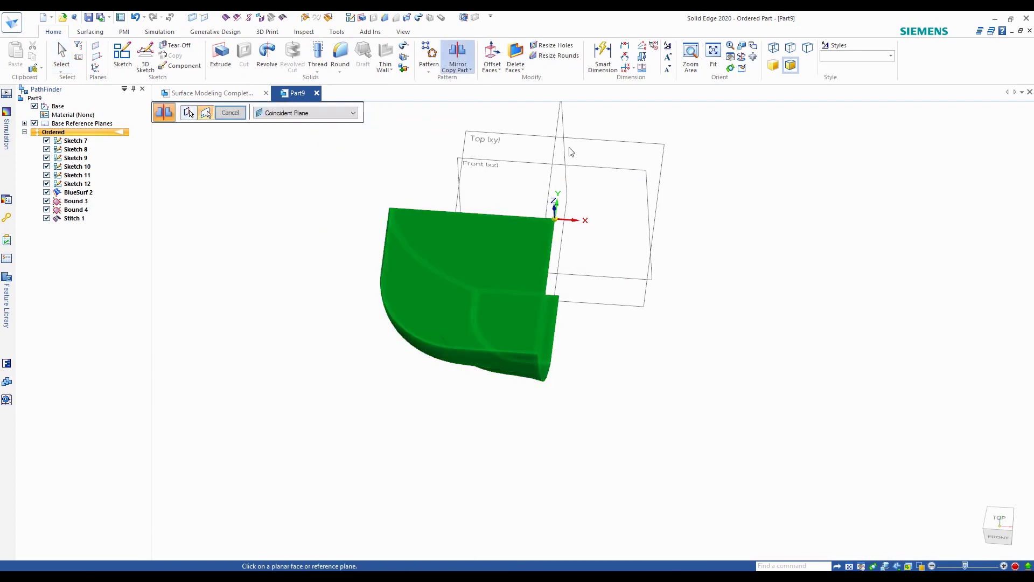
pyautogui.click(564, 134)
pyautogui.rightClick(765, 245)
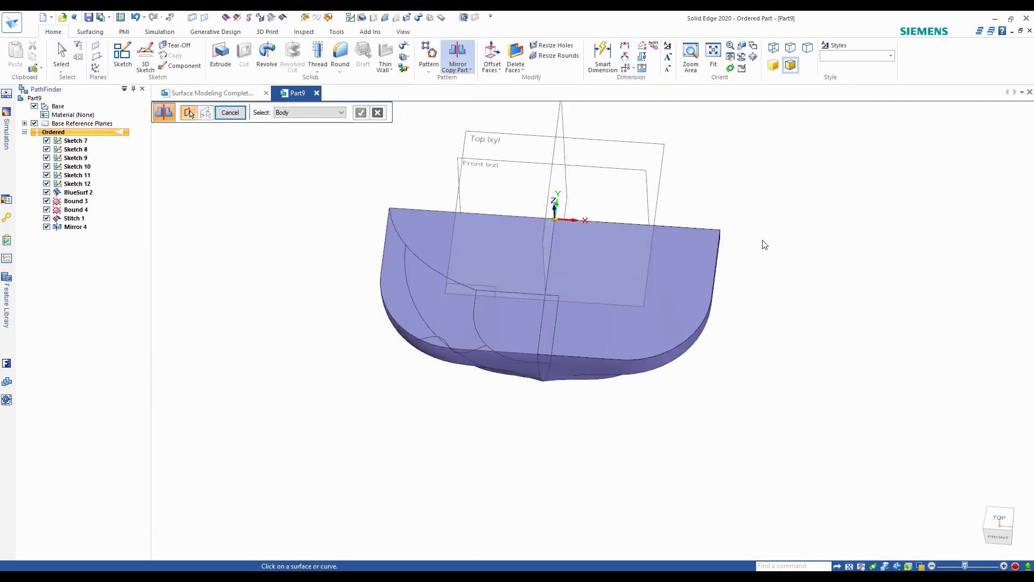
pyautogui.scroll(4, 587, 392)
pyautogui.moveTo(577, 395)
pyautogui.mouseDown(button='middle')
pyautogui.moveTo(591, 390)
pyautogui.moveTo(588, 410)
pyautogui.moveTo(580, 379)
pyautogui.mouseUp(button='middle')
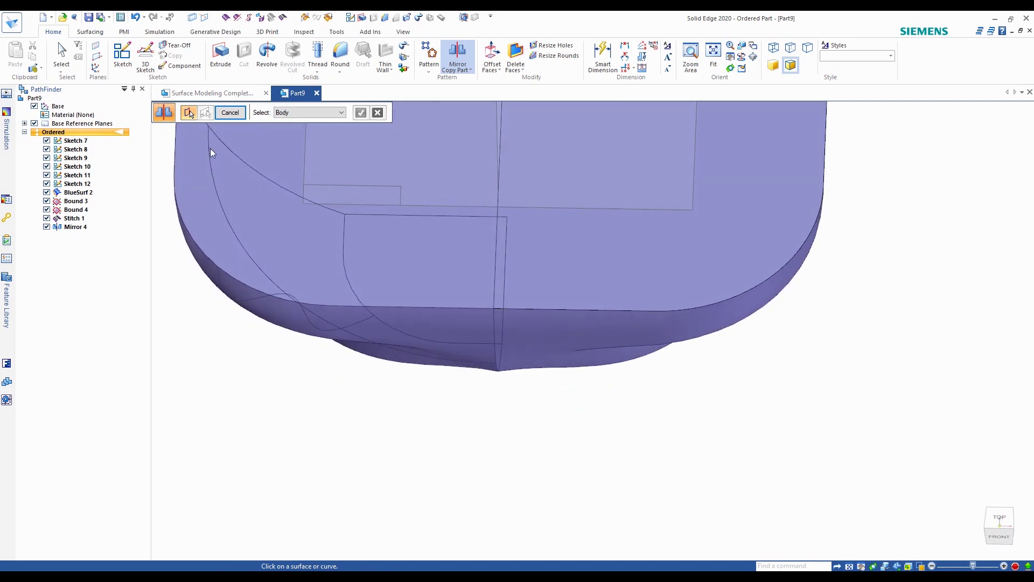
pyautogui.click(230, 113)
pyautogui.moveTo(445, 399); pyautogui.dragTo(459, 418, button='middle')
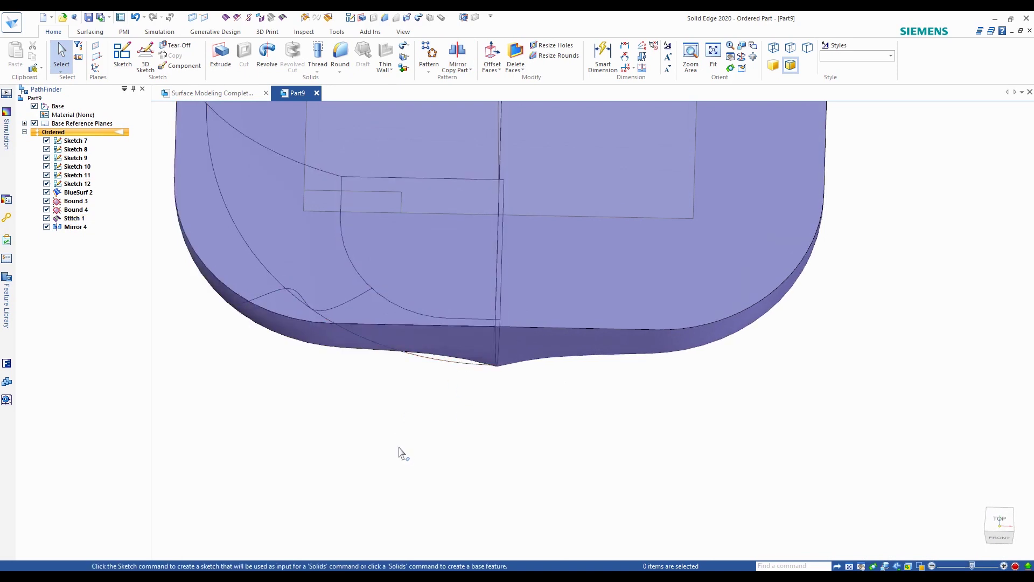
# Step: Edit BlueSurf 2 to use the curve across the surface as its guide curve, then rebuild it
pyautogui.click(80, 194)
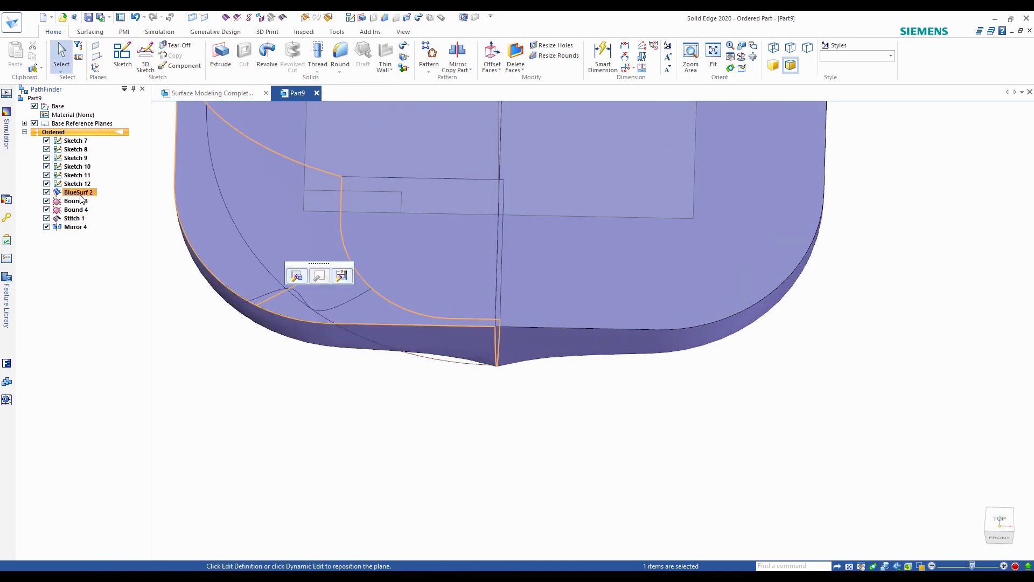
pyautogui.click(297, 275)
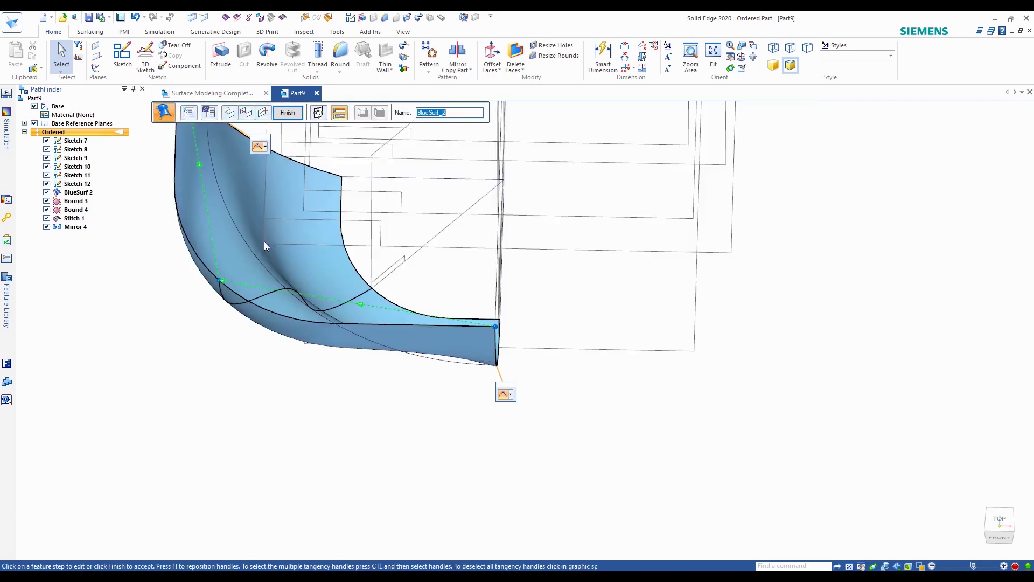
pyautogui.click(246, 112)
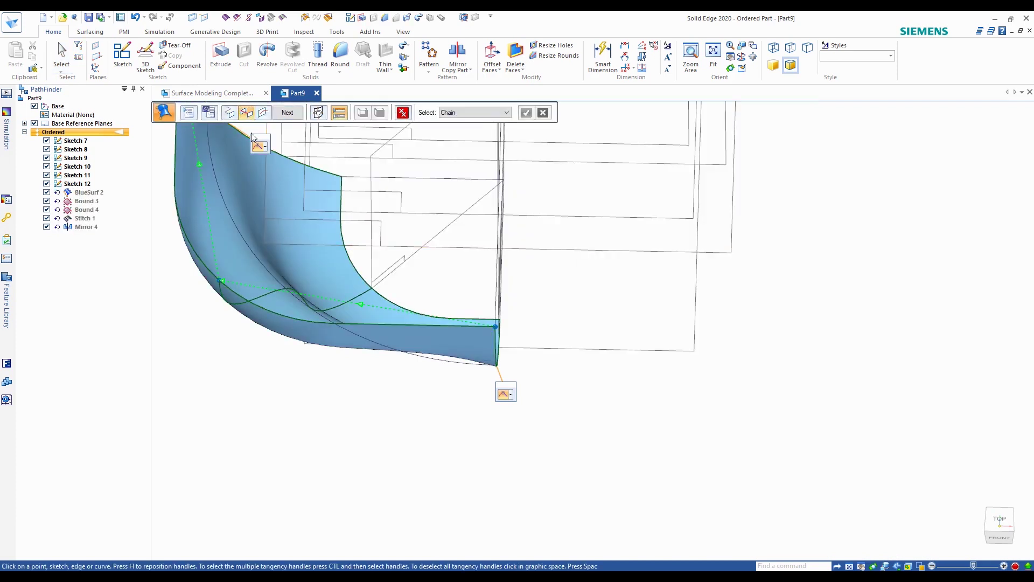
pyautogui.click(257, 255)
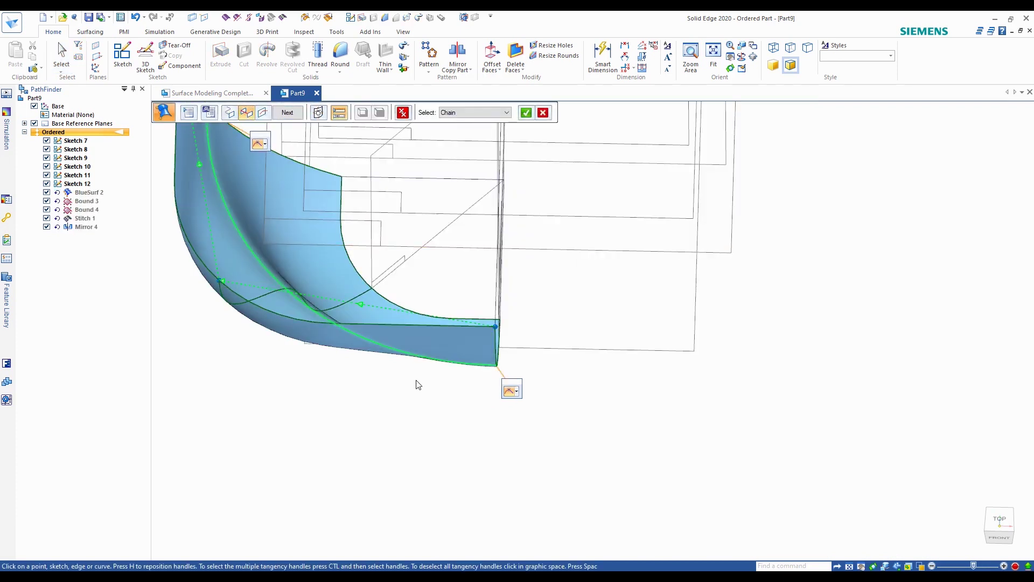
pyautogui.click(526, 113)
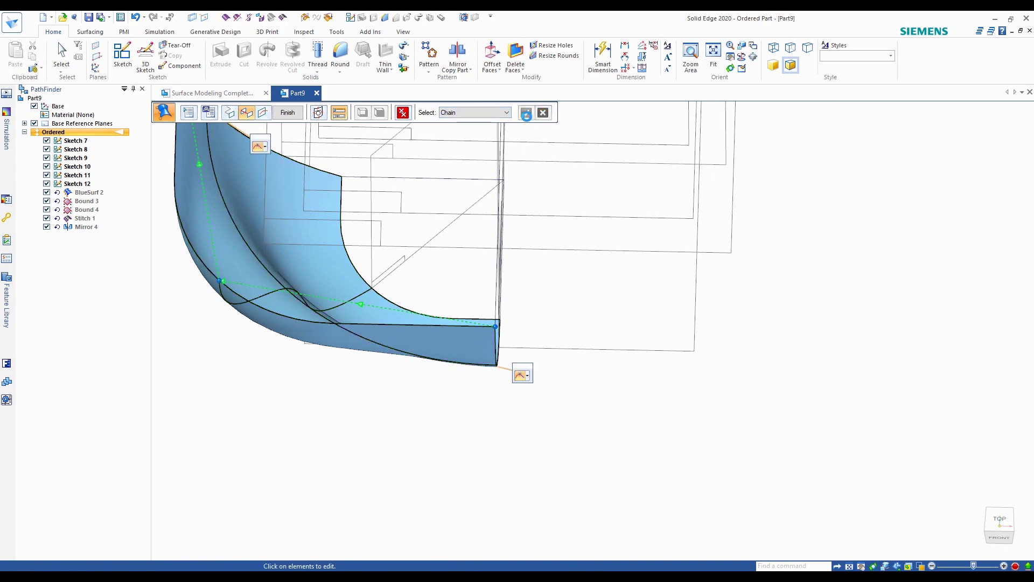
pyautogui.click(456, 342)
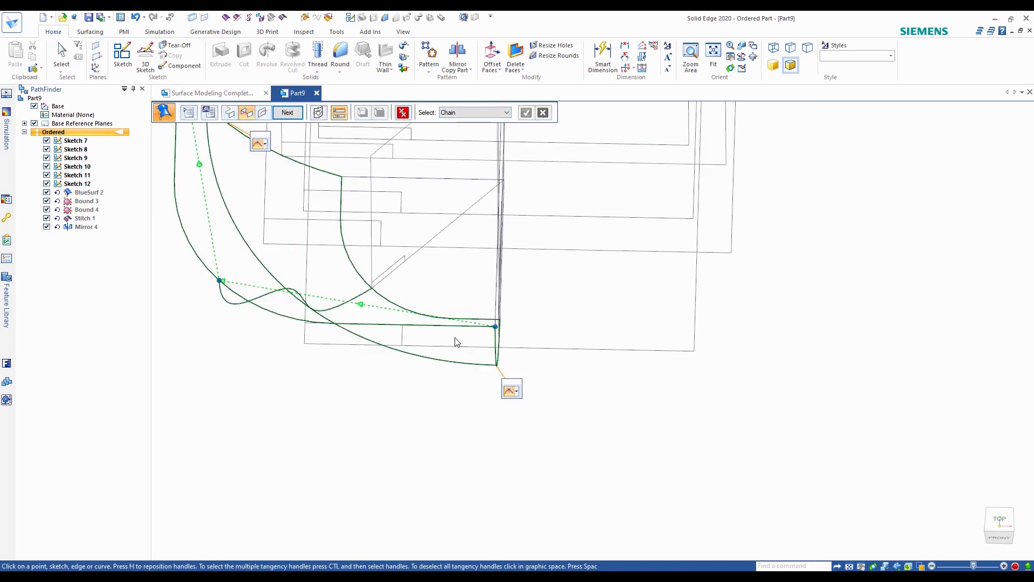
pyautogui.click(287, 112)
pyautogui.click(289, 111)
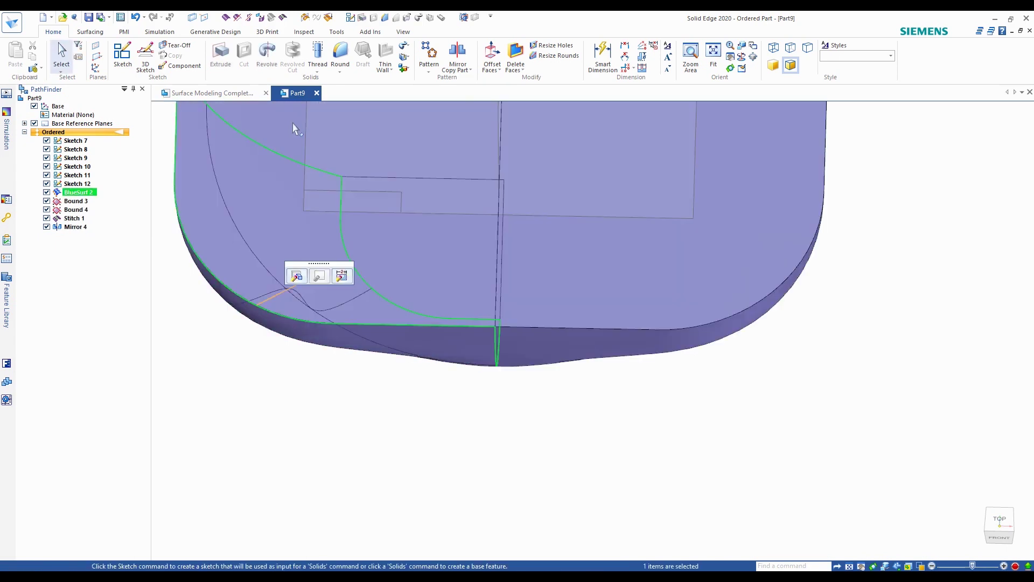
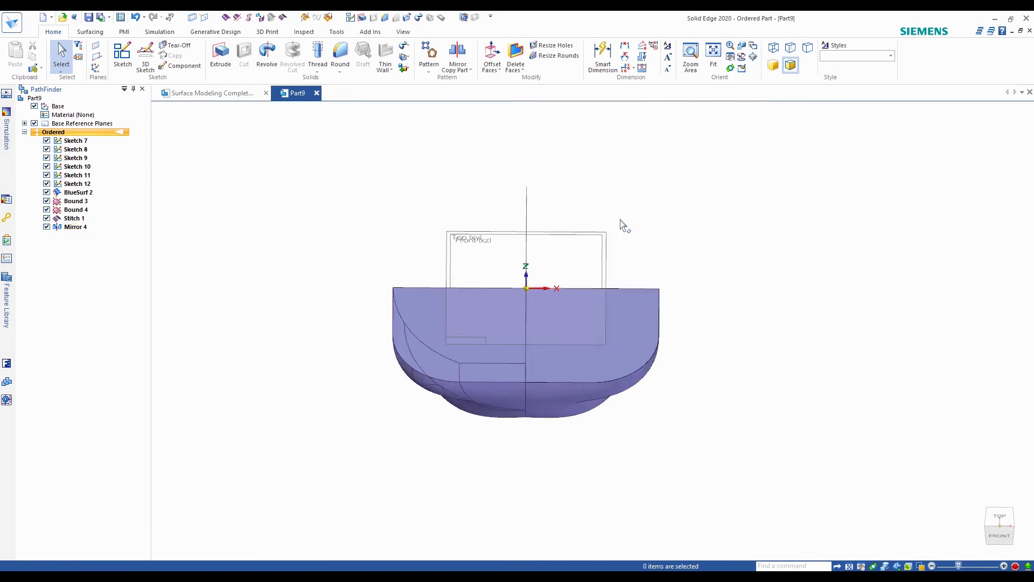
# Step: Mirror both body halves across the Front plane as Mirror 5
pyautogui.click(457, 54)
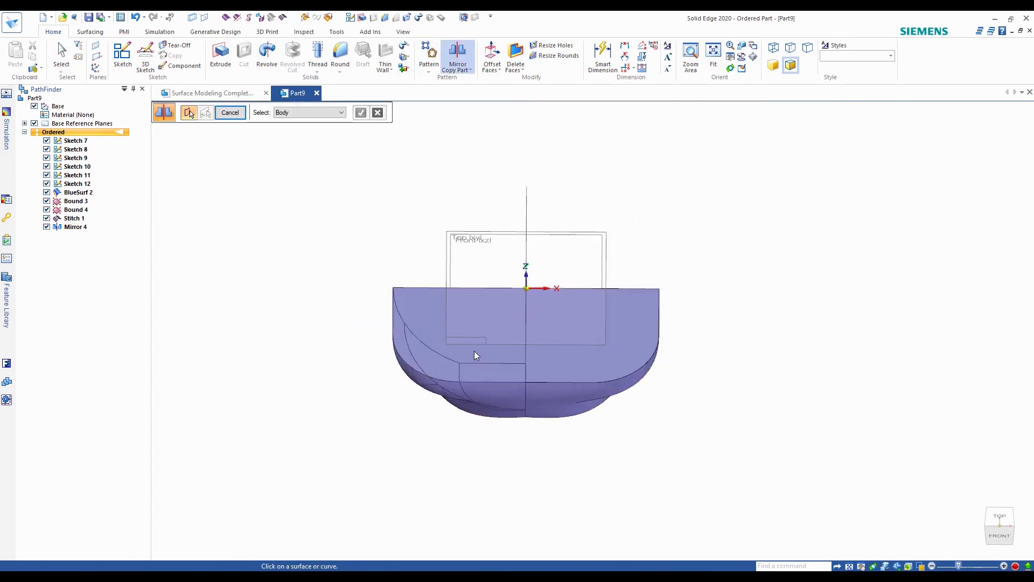
pyautogui.click(474, 351)
pyautogui.click(587, 349)
pyautogui.moveTo(694, 264); pyautogui.dragTo(696, 224, button='middle')
pyautogui.rightClick(696, 224)
pyautogui.click(575, 239)
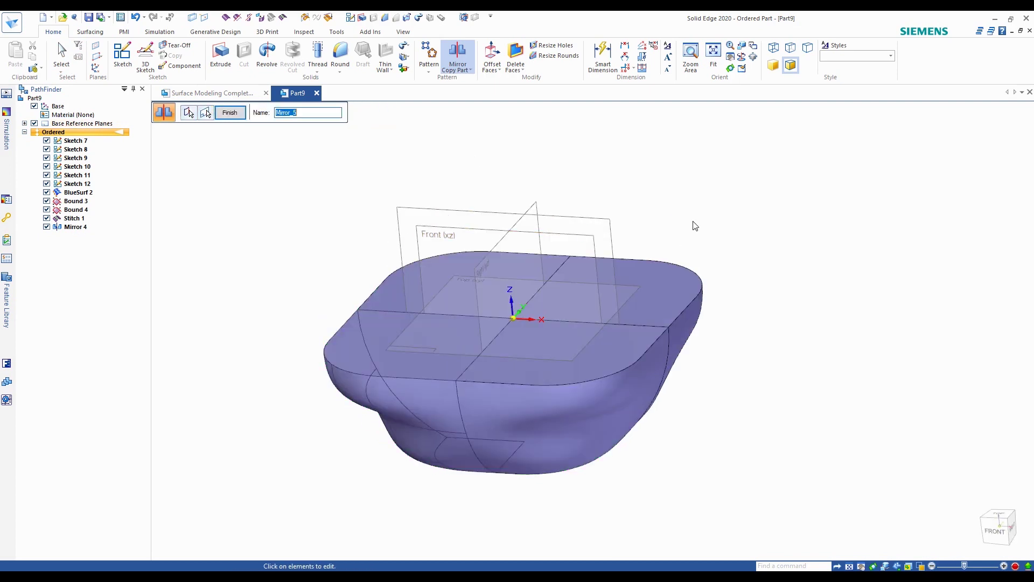
pyautogui.rightClick(695, 226)
pyautogui.click(237, 115)
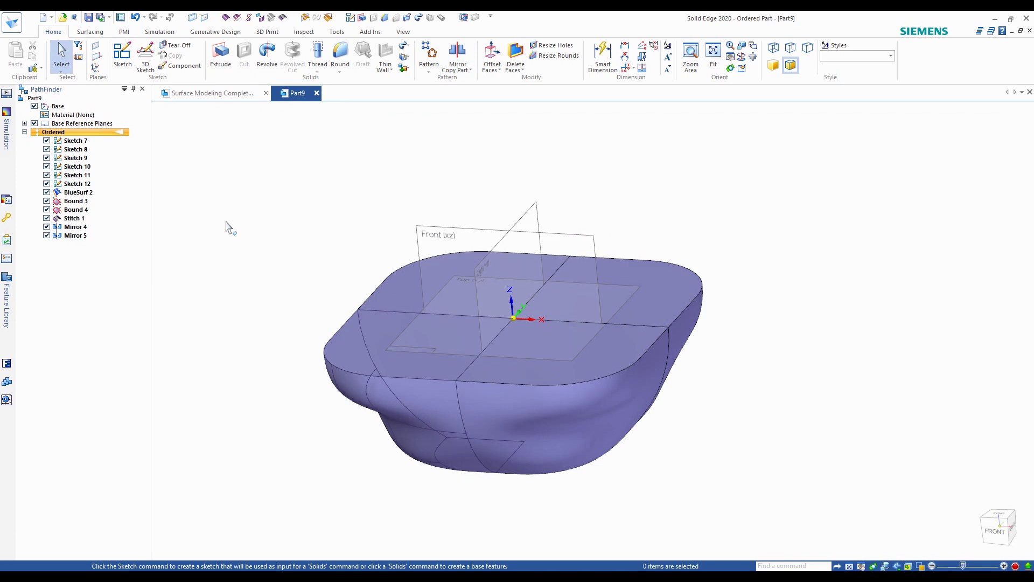
# Step: Hide all sketches, reference planes and coordinate systems in the view
pyautogui.click(403, 32)
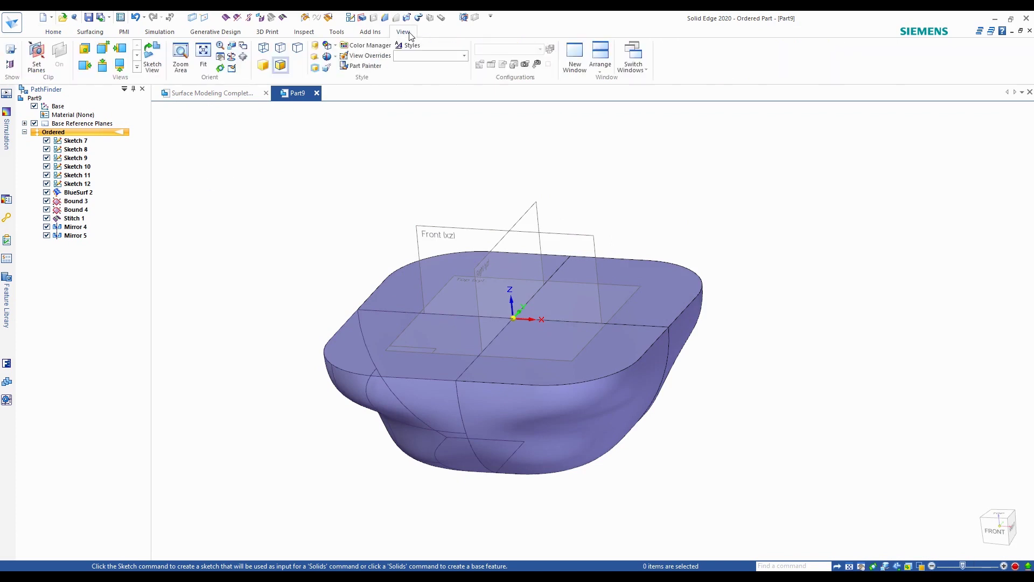
pyautogui.click(9, 67)
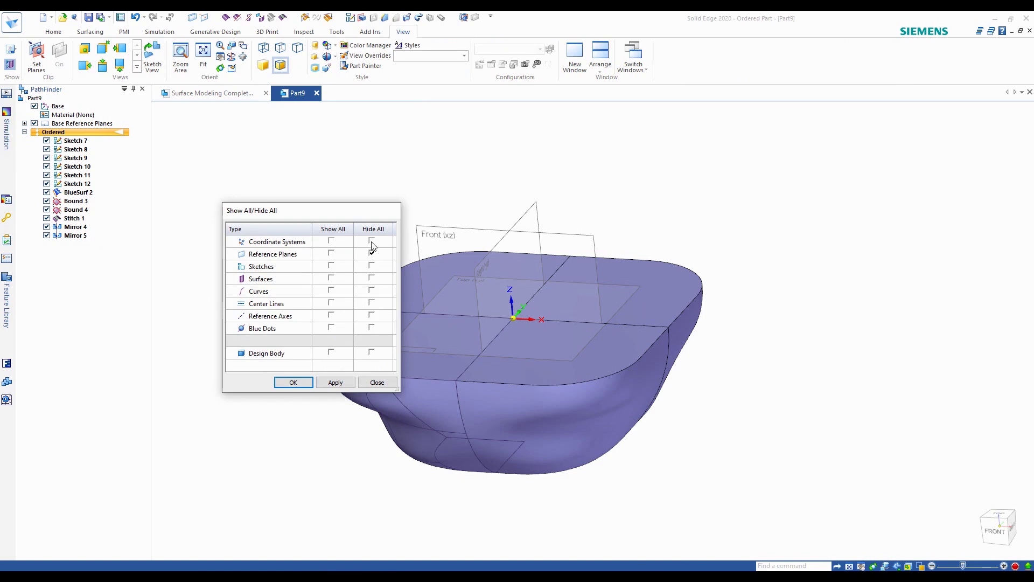
pyautogui.click(290, 383)
pyautogui.hotkey('ctrl', 'f')
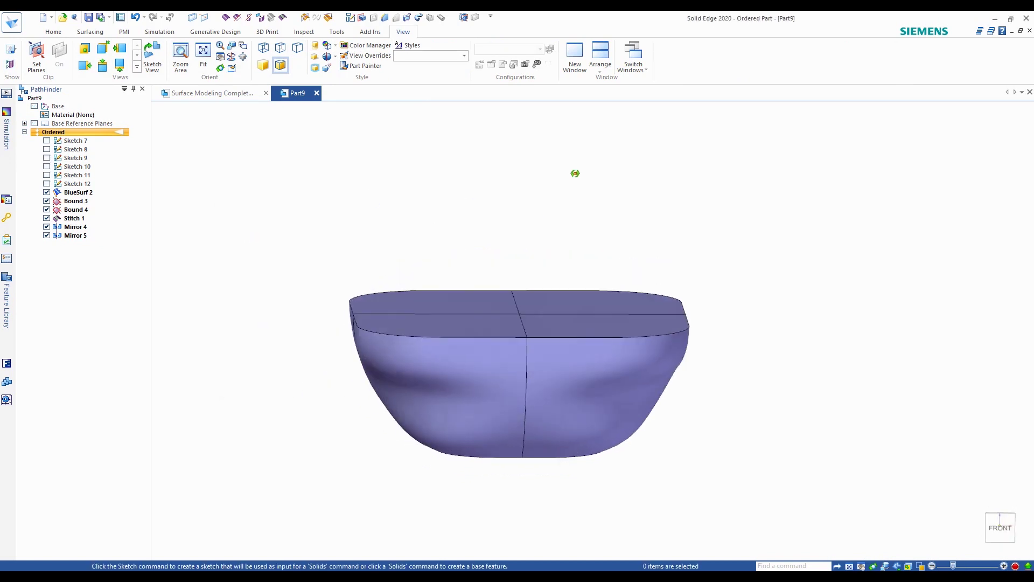
pyautogui.moveTo(575, 173); pyautogui.dragTo(498, 168, button='middle')
# Step: Fence-select every bowl surface, stitch them into Stitch 2, and make it the base feature
pyautogui.click(89, 33)
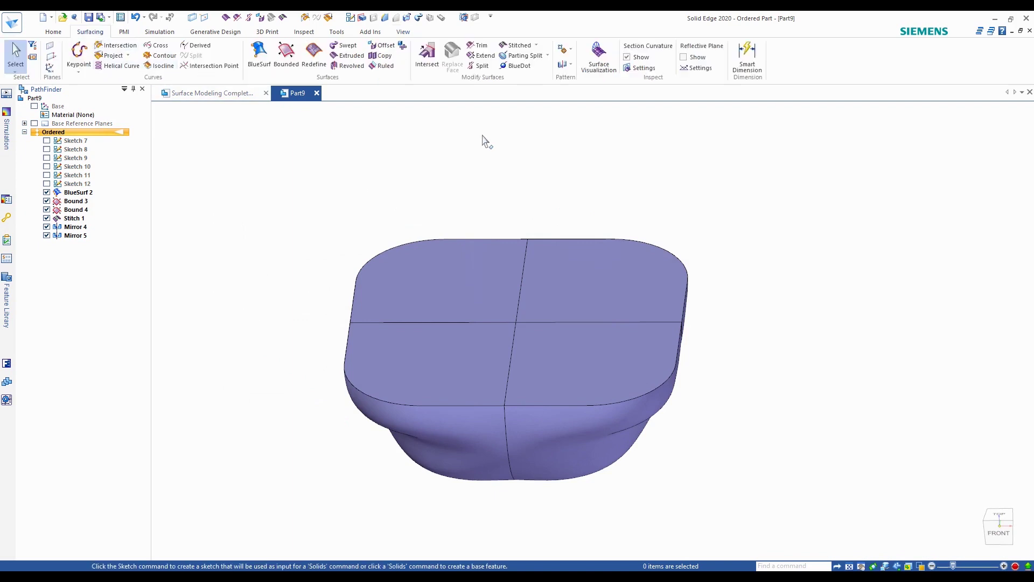
pyautogui.click(516, 45)
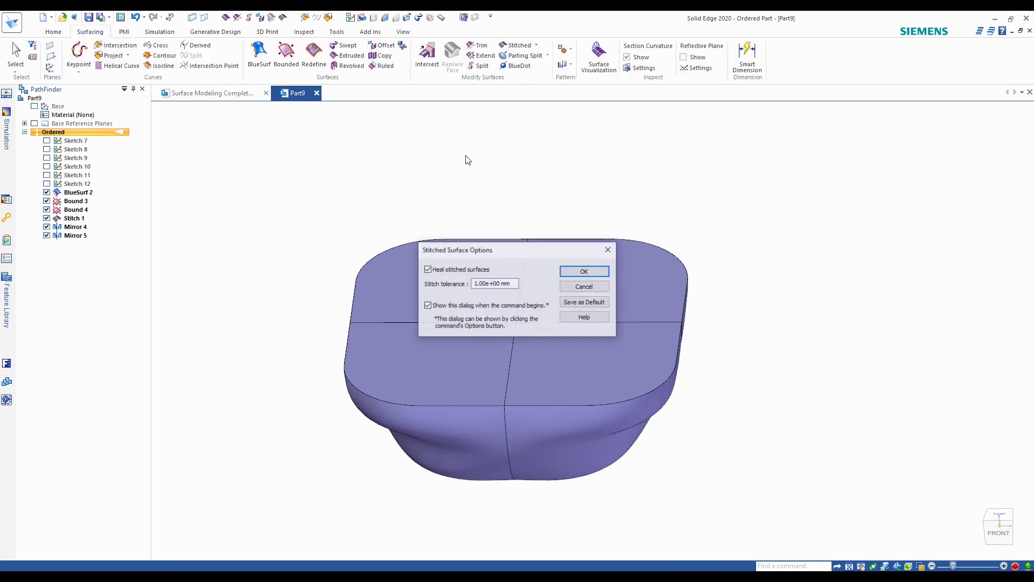
pyautogui.click(588, 273)
pyautogui.moveTo(292, 177); pyautogui.dragTo(802, 537)
pyautogui.click(271, 113)
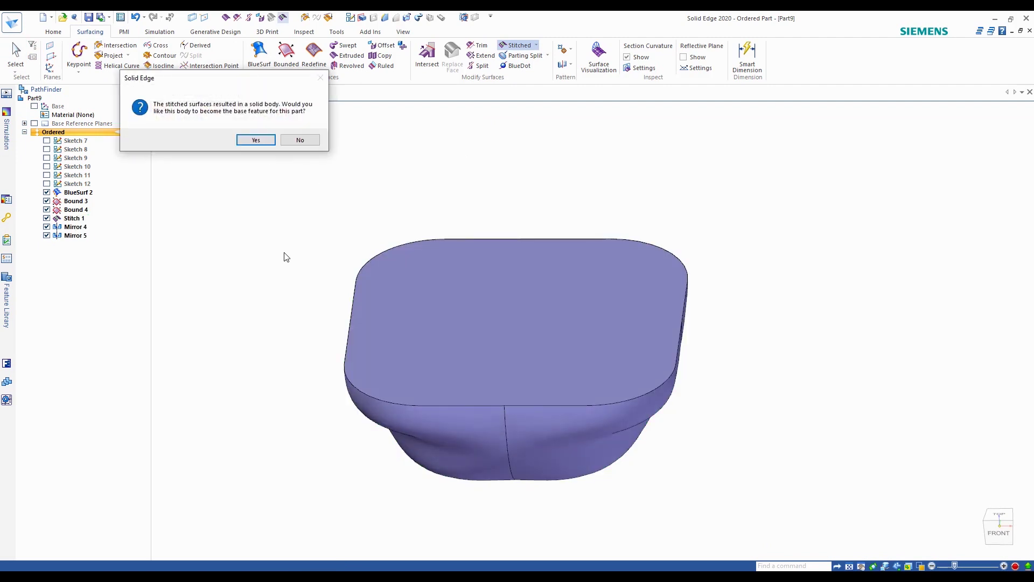
pyautogui.moveTo(233, 88); pyautogui.dragTo(568, 142)
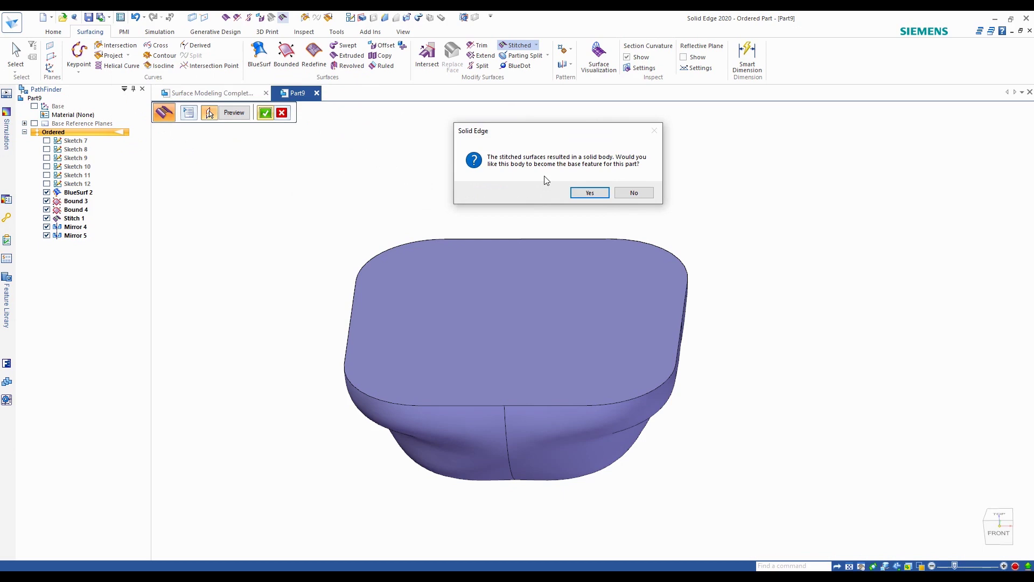
pyautogui.click(590, 193)
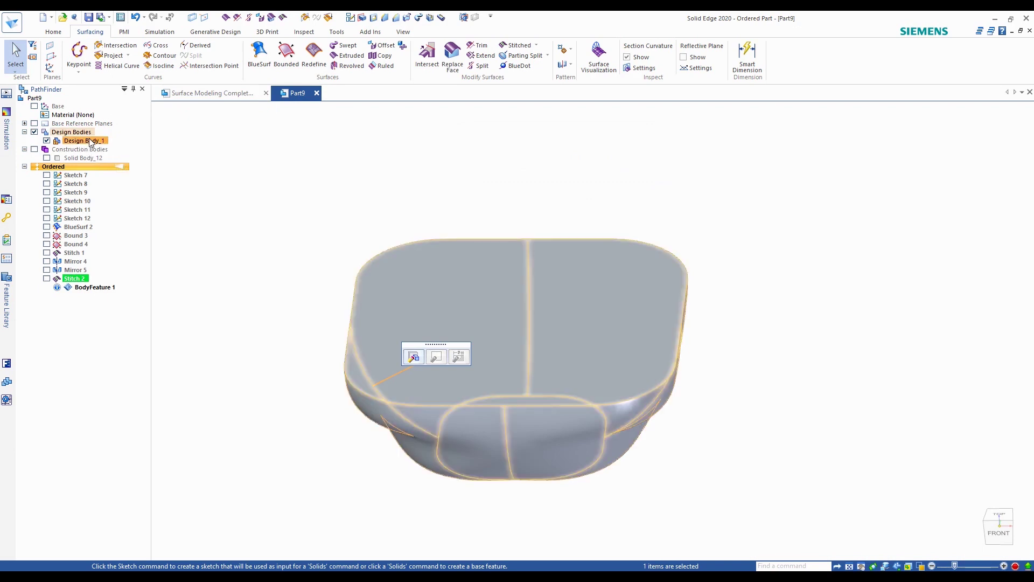
pyautogui.click(549, 187)
pyautogui.moveTo(556, 192)
pyautogui.mouseDown(button='middle')
pyautogui.moveTo(567, 169)
pyautogui.moveTo(568, 180)
pyautogui.mouseUp(button='middle')
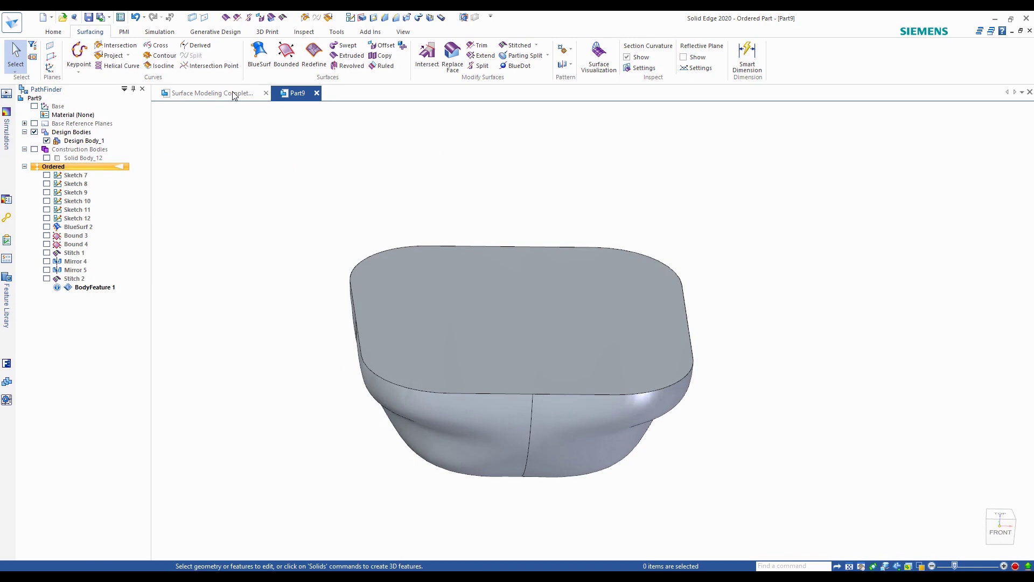
pyautogui.click(56, 32)
# Step: Create Thin-Wall 1 with 4.00 mm walls, leaving the top face open
pyautogui.click(386, 55)
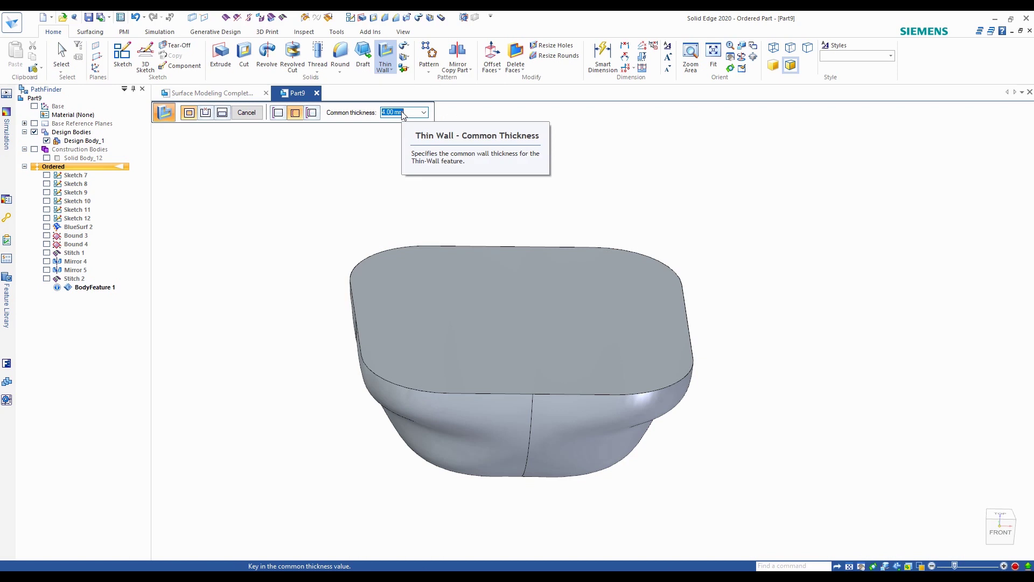
pyautogui.press('Return')
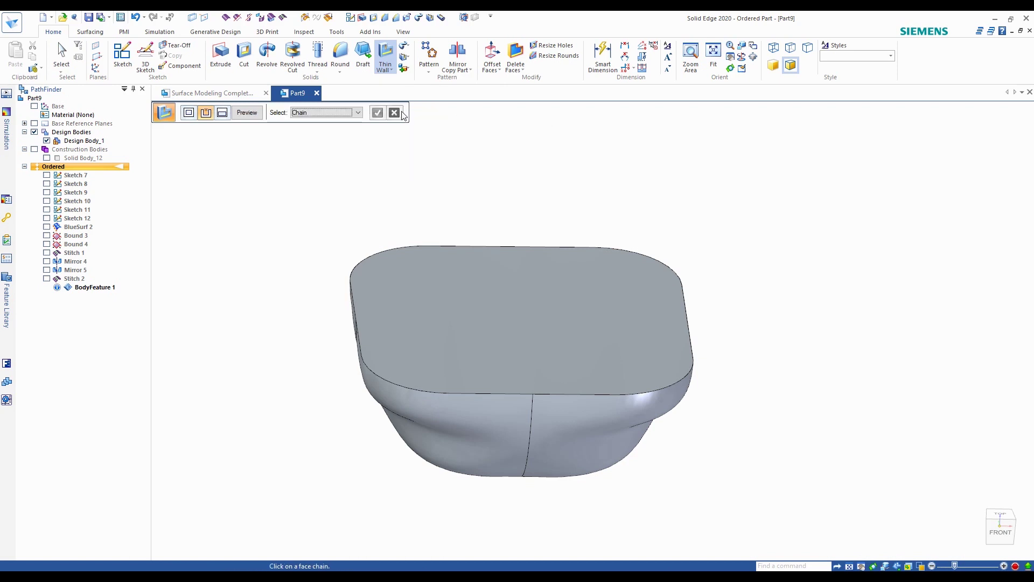
pyautogui.click(487, 317)
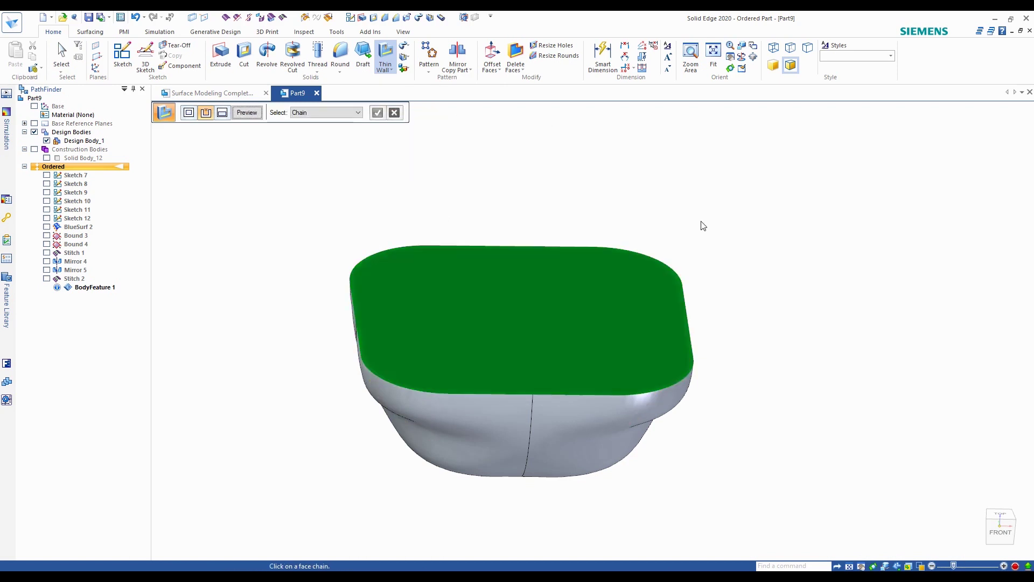
pyautogui.press('Return')
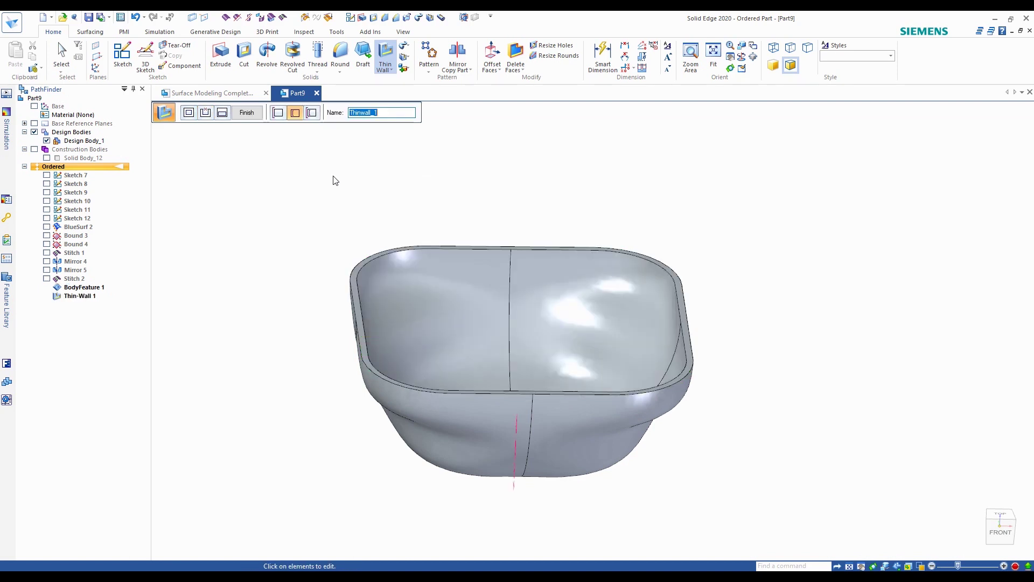
pyautogui.click(247, 114)
pyautogui.moveTo(515, 162)
pyautogui.mouseDown(button='middle')
pyautogui.moveTo(529, 248)
pyautogui.moveTo(517, 131)
pyautogui.moveTo(528, 151)
pyautogui.moveTo(626, 133)
pyautogui.moveTo(519, 131)
pyautogui.moveTo(510, 168)
pyautogui.mouseUp(button='middle')
pyautogui.click(339, 54)
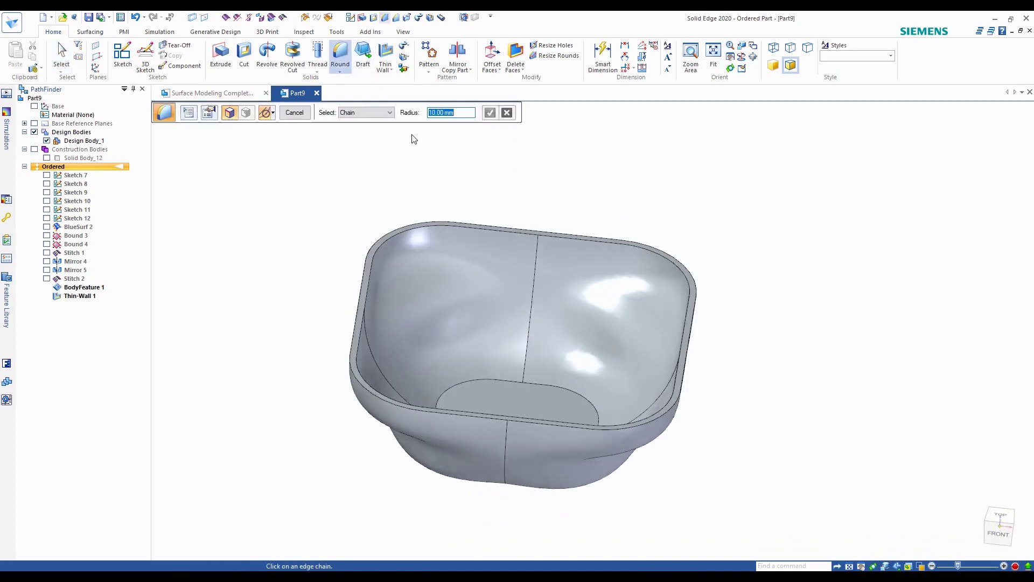
# Step: Chain-select the bottom edge loop and round it with a 10.00 mm radius
pyautogui.click(383, 112)
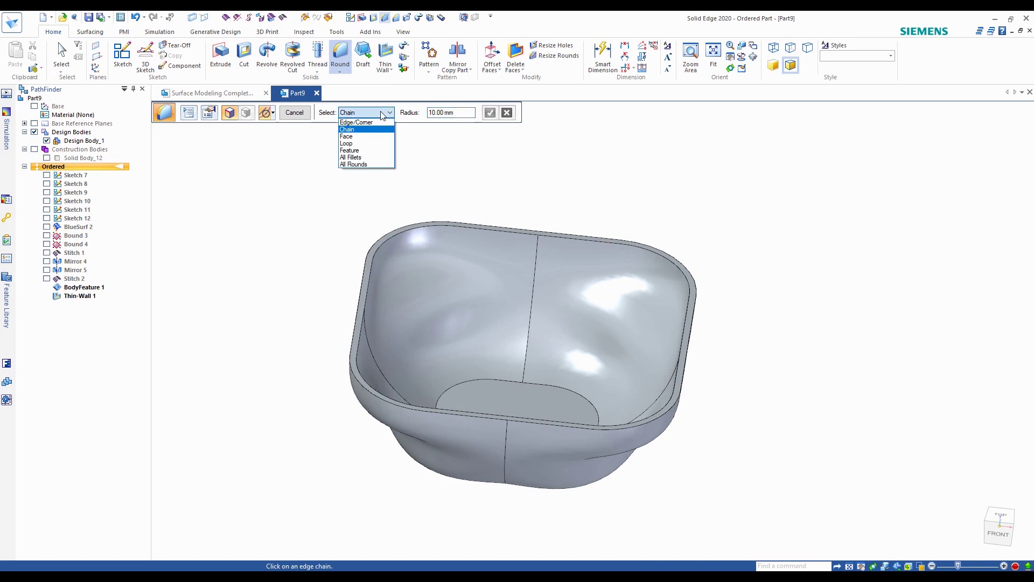
pyautogui.click(383, 114)
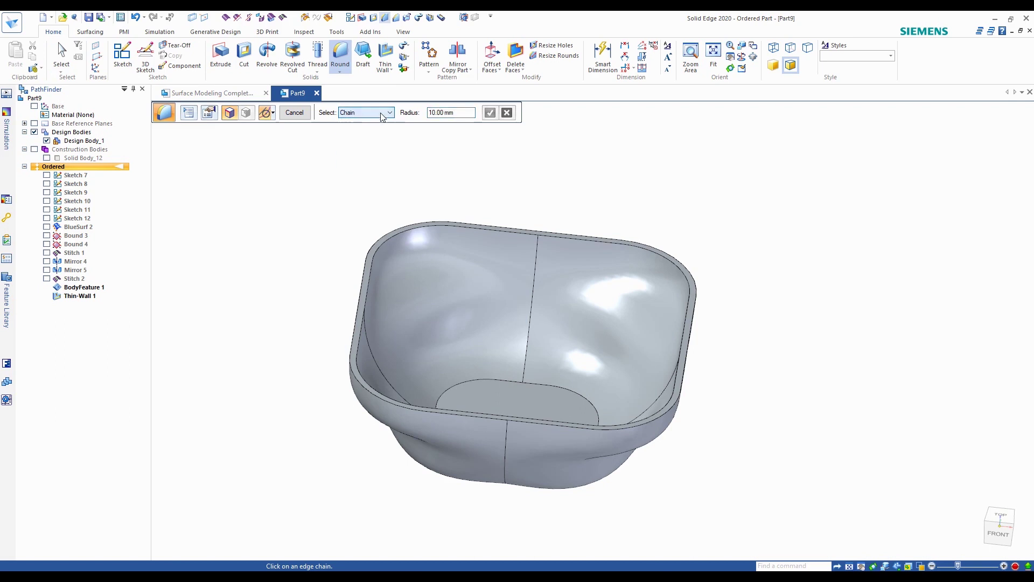
pyautogui.click(476, 378)
pyautogui.moveTo(590, 347); pyautogui.dragTo(559, 360, button='middle')
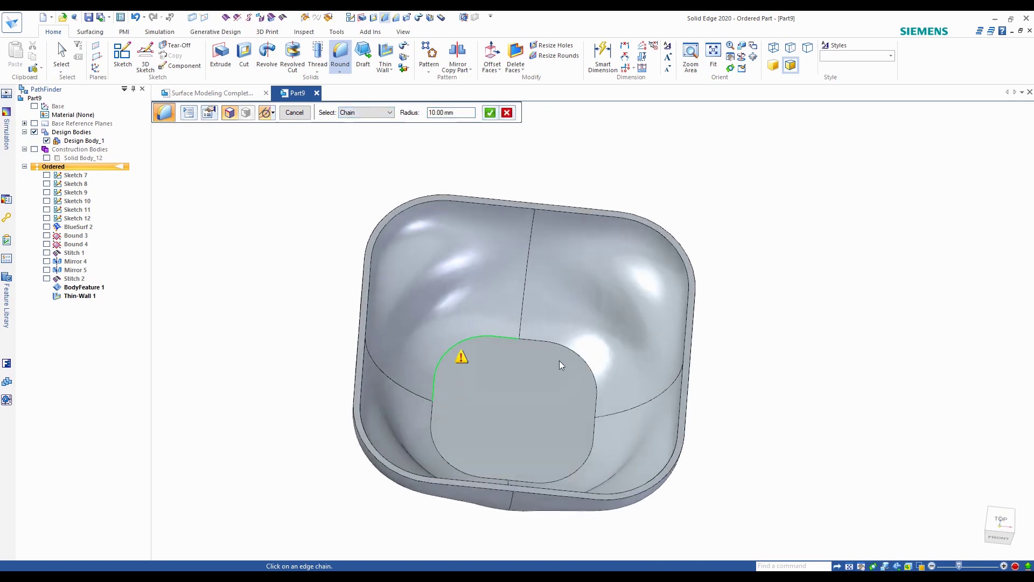
pyautogui.click(558, 344)
pyautogui.click(466, 471)
pyautogui.moveTo(724, 434); pyautogui.dragTo(496, 396, button='middle')
pyautogui.scroll(3, 496, 396)
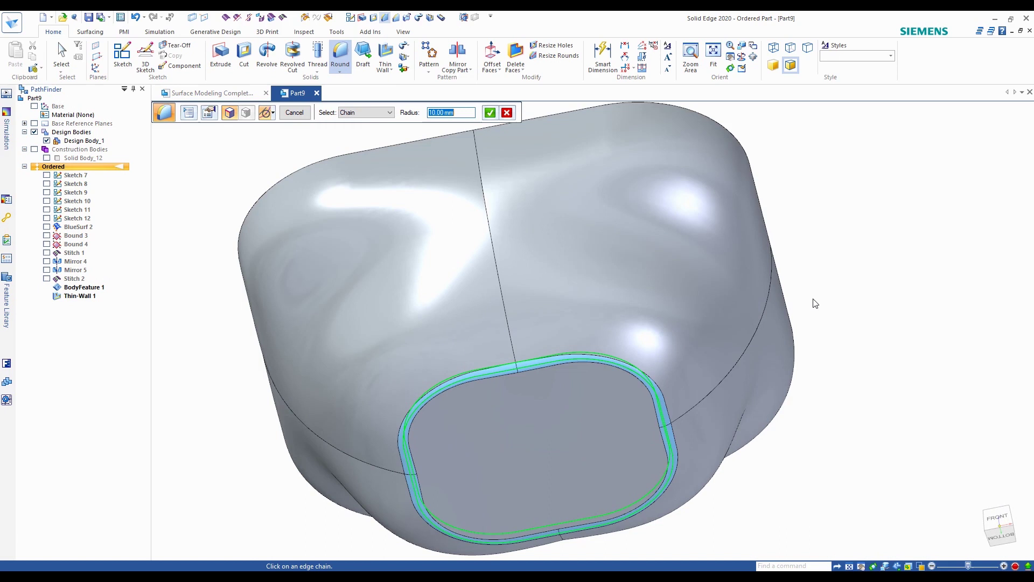
pyautogui.press('Return')
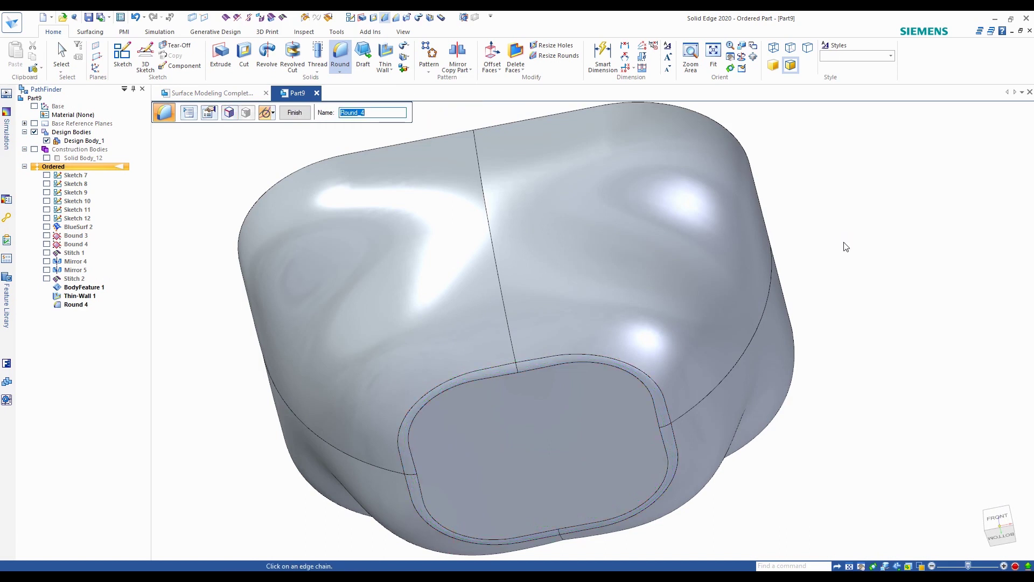
# Step: Round the inner and outer rim edge chains with radius 1 as Round 5
pyautogui.scroll(-3, 846, 225)
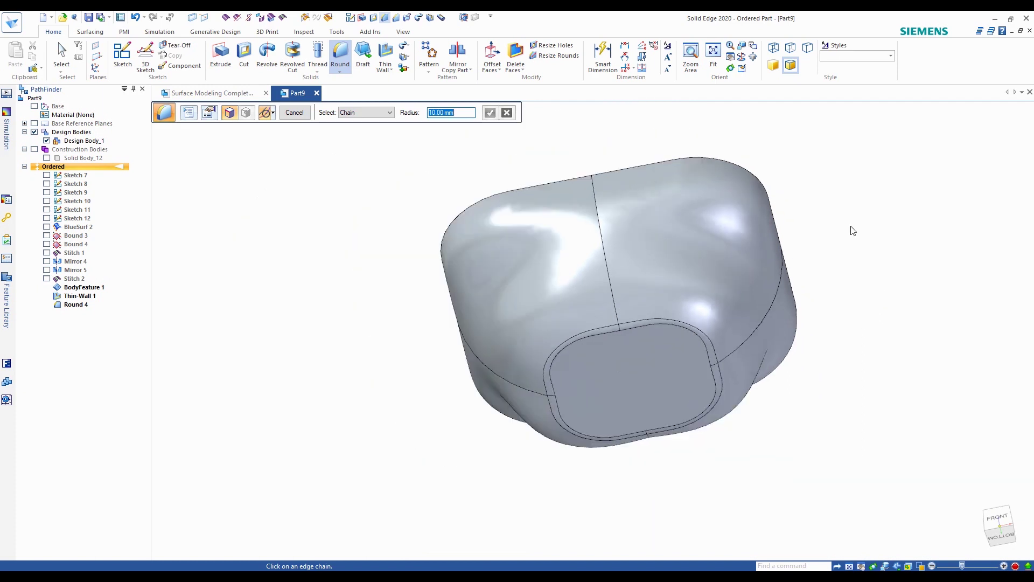
pyautogui.moveTo(850, 228); pyautogui.dragTo(719, 249, button='middle')
pyautogui.doubleClick(459, 116)
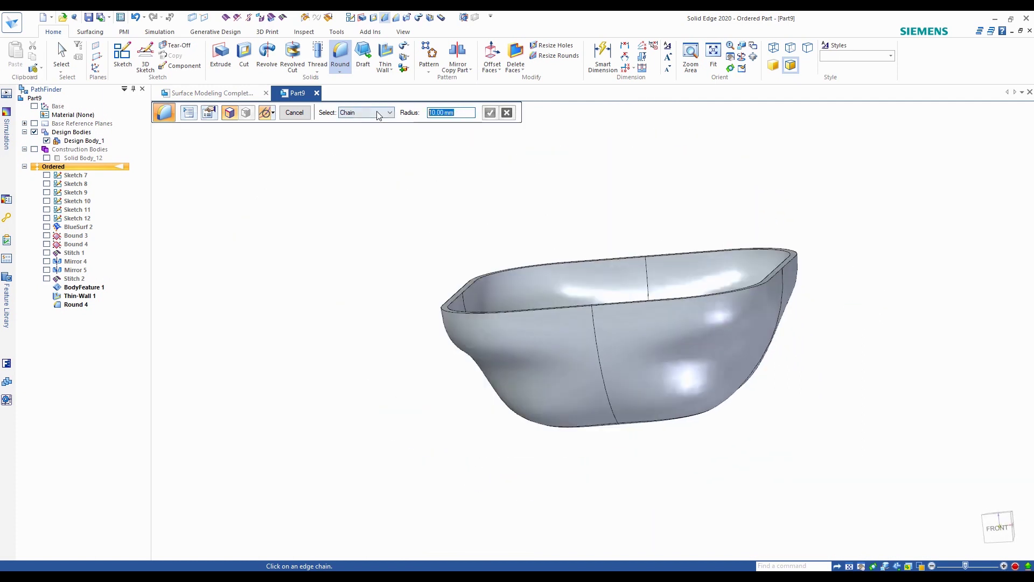
pyautogui.write('1')
pyautogui.moveTo(637, 182); pyautogui.dragTo(658, 228, button='middle')
pyautogui.scroll(4, 481, 231)
pyautogui.click(444, 241)
pyautogui.click(781, 510)
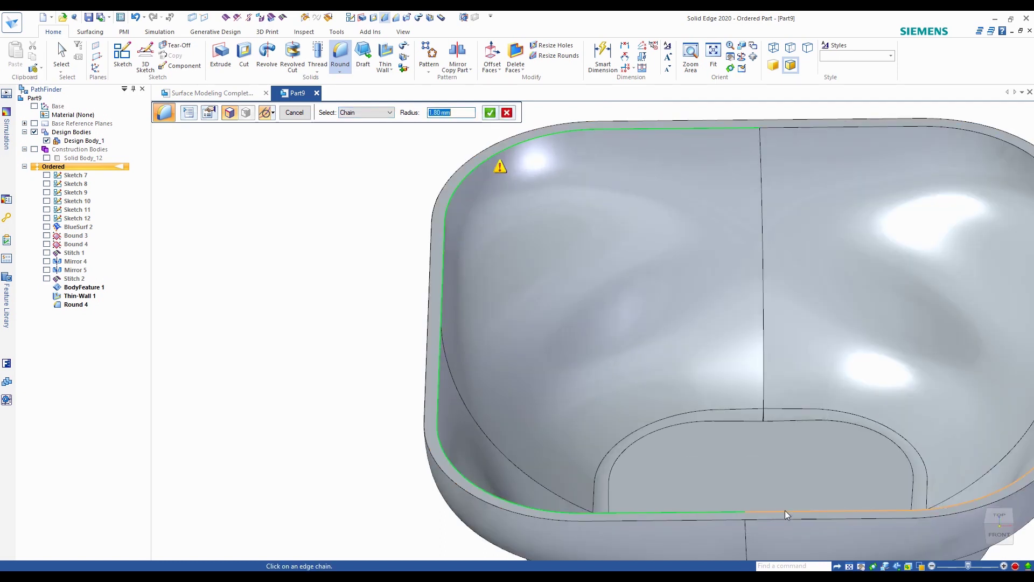
pyautogui.click(903, 127)
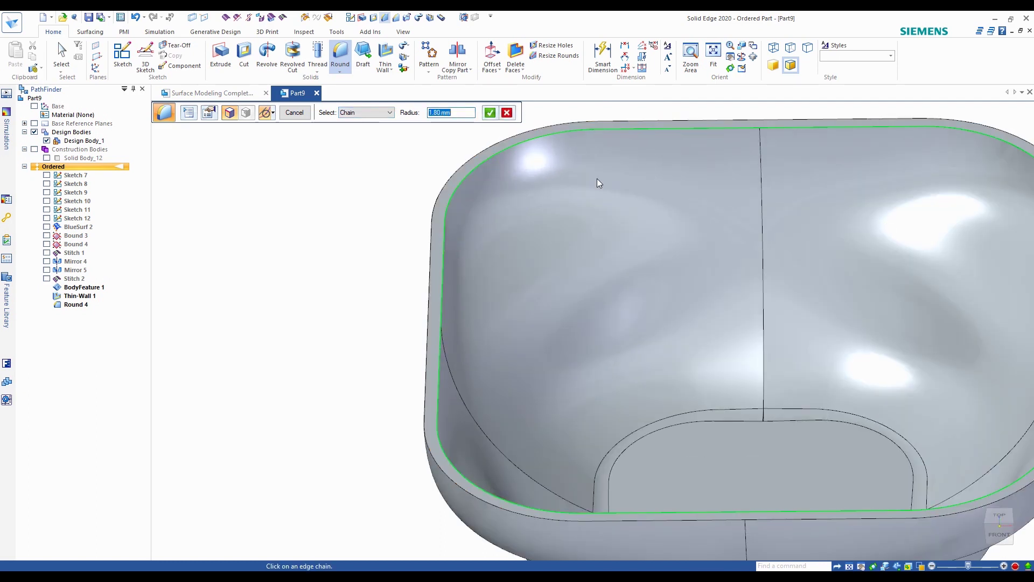
pyautogui.click(450, 176)
pyautogui.rightClick(253, 268)
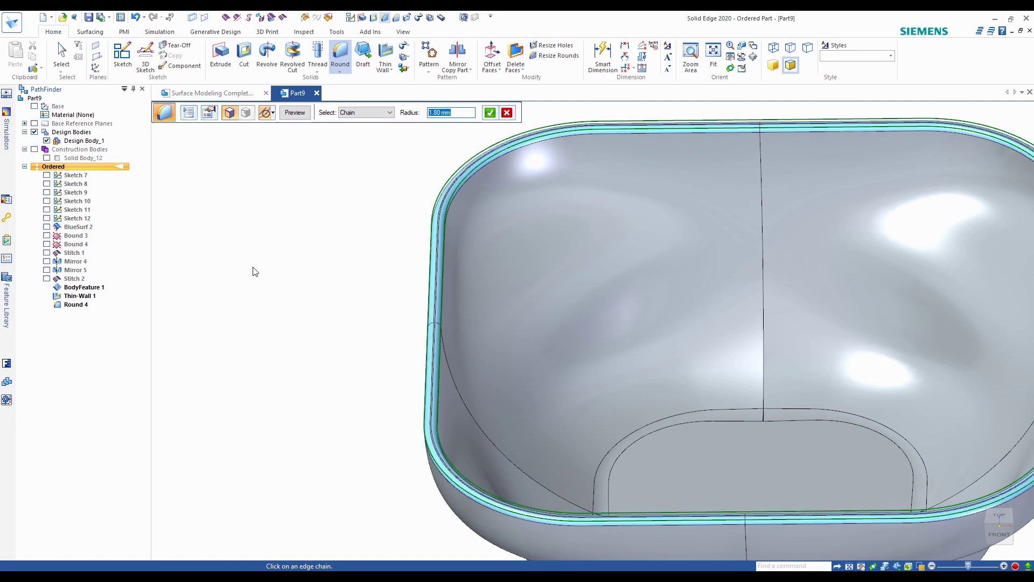
pyautogui.click(294, 112)
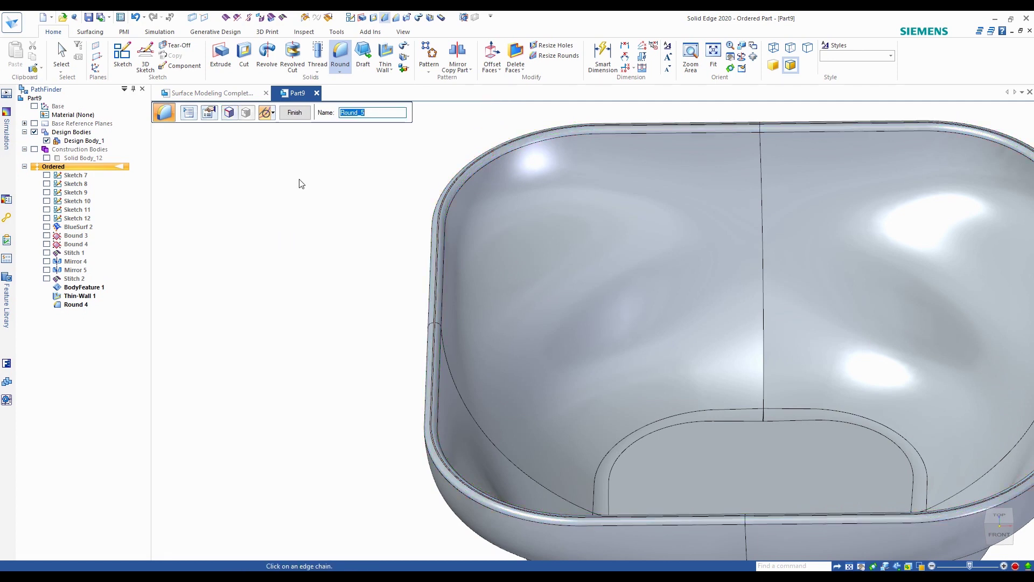
pyautogui.click(296, 115)
# Step: Inspect the rounded bowl from above, the right side and the back
pyautogui.scroll(-4, 288, 216)
pyautogui.scroll(1, 423, 253)
pyautogui.moveTo(612, 323)
pyautogui.mouseDown(button='middle')
pyautogui.moveTo(613, 388)
pyautogui.moveTo(610, 267)
pyautogui.moveTo(565, 253)
pyautogui.moveTo(521, 273)
pyautogui.moveTo(506, 219)
pyautogui.moveTo(510, 250)
pyautogui.mouseUp(button='middle')
pyautogui.click(773, 64)
pyautogui.moveTo(586, 212); pyautogui.dragTo(565, 208, button='middle')
pyautogui.scroll(-2, 451, 256)
pyautogui.scroll(2, 512, 280)
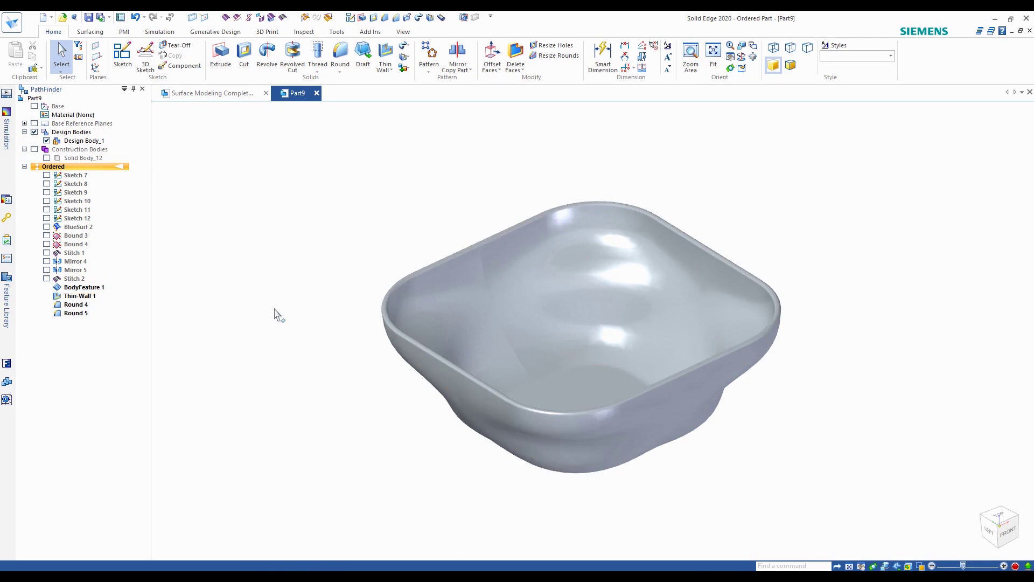
# Step: Delete features Bound 3 through Round 5, then delete BlueSurf 2
pyautogui.click(82, 316)
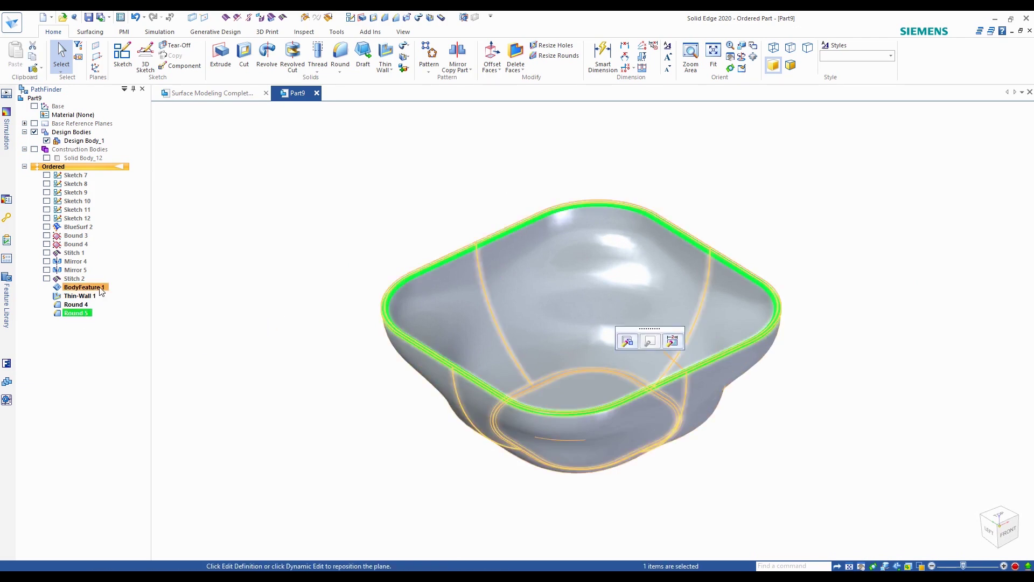
pyautogui.keyDown('shift'); pyautogui.click(81, 236); pyautogui.keyUp('shift')
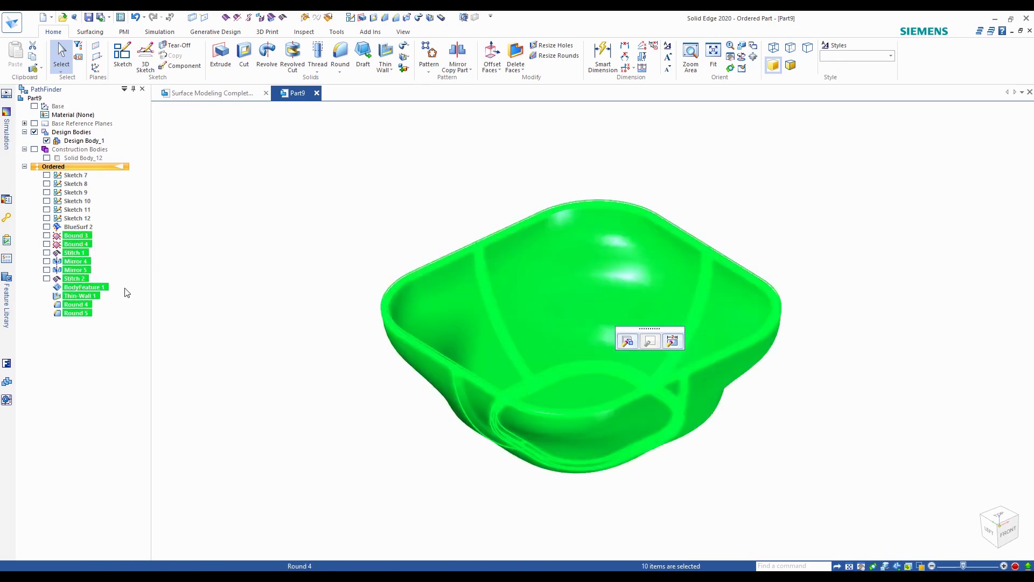
pyautogui.press('Delete')
pyautogui.click(46, 192)
pyautogui.moveTo(356, 272); pyautogui.dragTo(386, 253, button='middle')
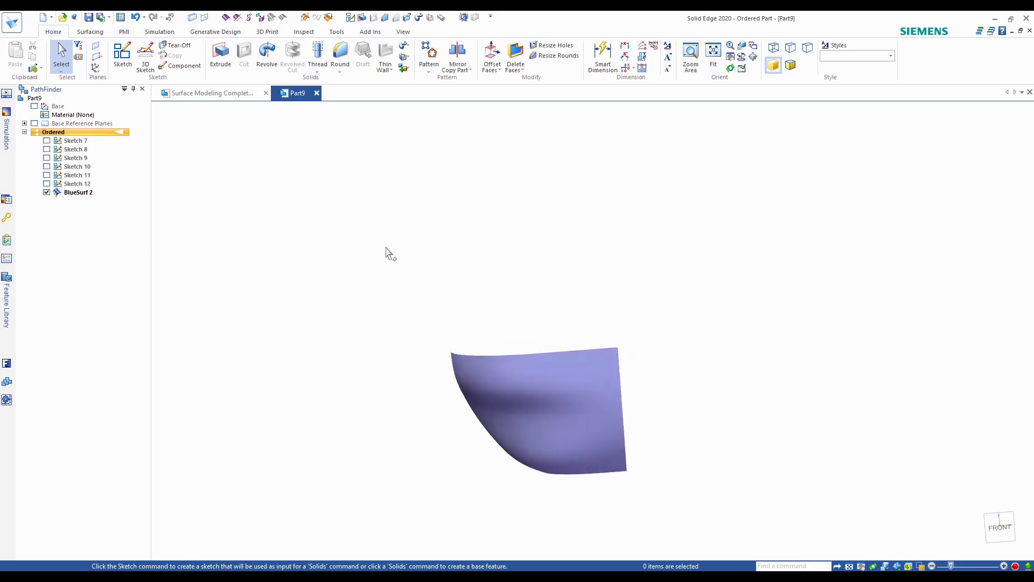
pyautogui.click(80, 193)
pyautogui.press('Delete')
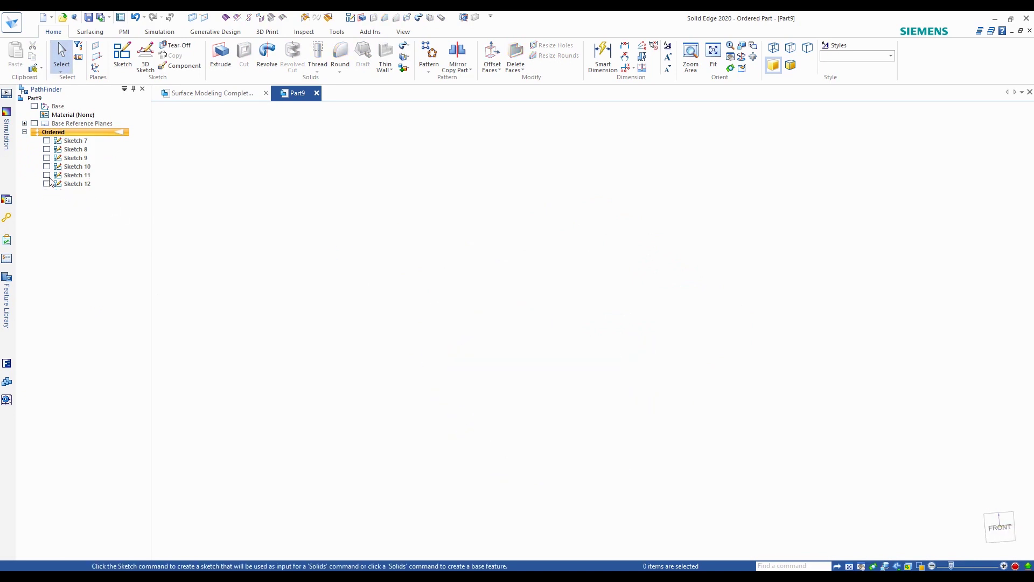
# Step: Display the curves of Sketches 7 through 11
pyautogui.click(46, 175)
pyautogui.click(47, 166)
pyautogui.click(46, 158)
pyautogui.click(47, 150)
pyautogui.click(46, 141)
pyautogui.moveTo(544, 222)
pyautogui.mouseDown(button='middle')
pyautogui.moveTo(554, 317)
pyautogui.moveTo(581, 321)
pyautogui.moveTo(572, 269)
pyautogui.mouseUp(button='middle')
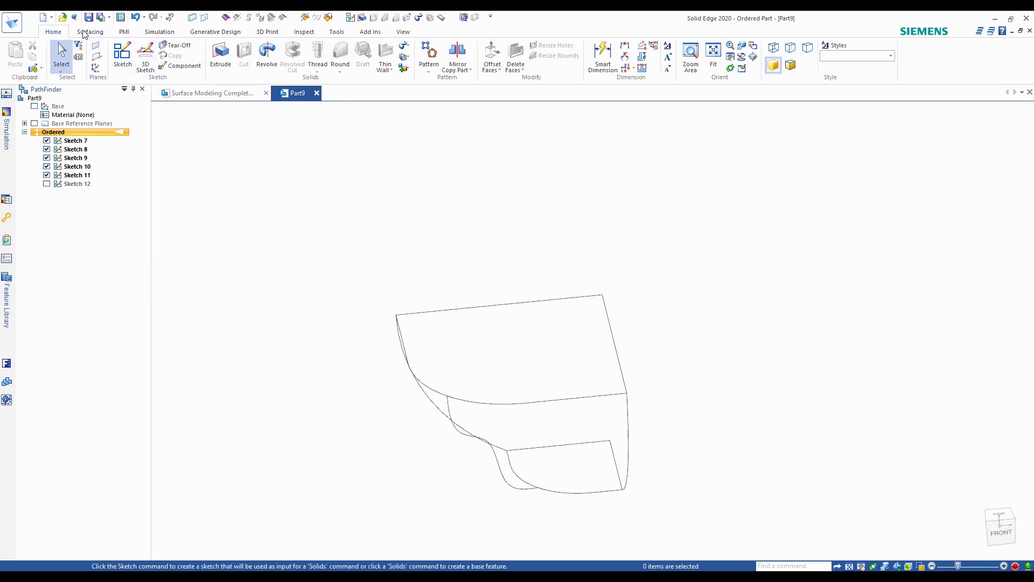
# Step: Start a BlueSurf through the two section curves and the upper corner curve
pyautogui.click(90, 31)
pyautogui.click(259, 54)
pyautogui.moveTo(469, 164); pyautogui.dragTo(615, 272, button='middle')
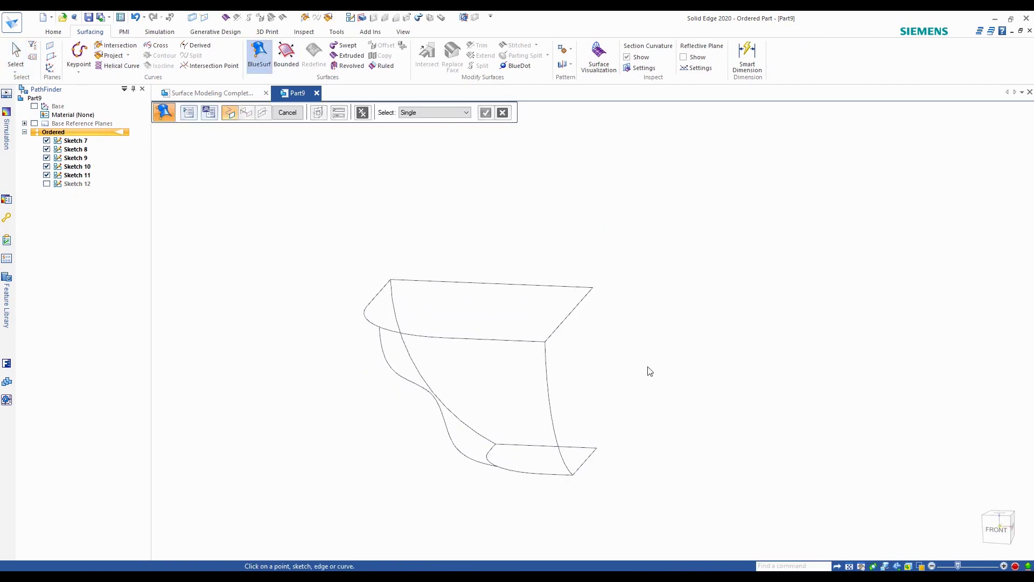
pyautogui.scroll(2, 583, 366)
pyautogui.click(536, 339)
pyautogui.scroll(2, 664, 348)
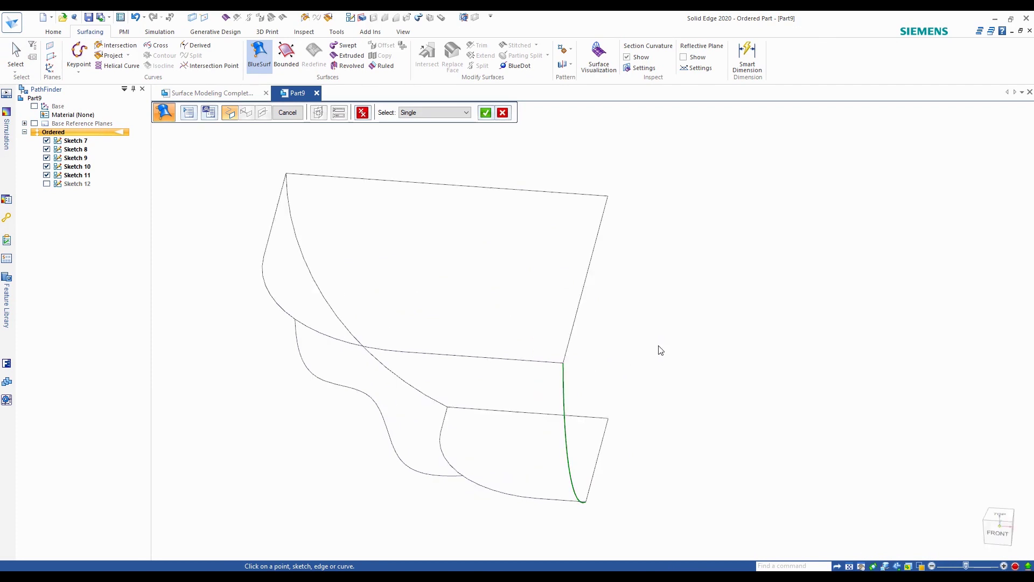
pyautogui.click(294, 330)
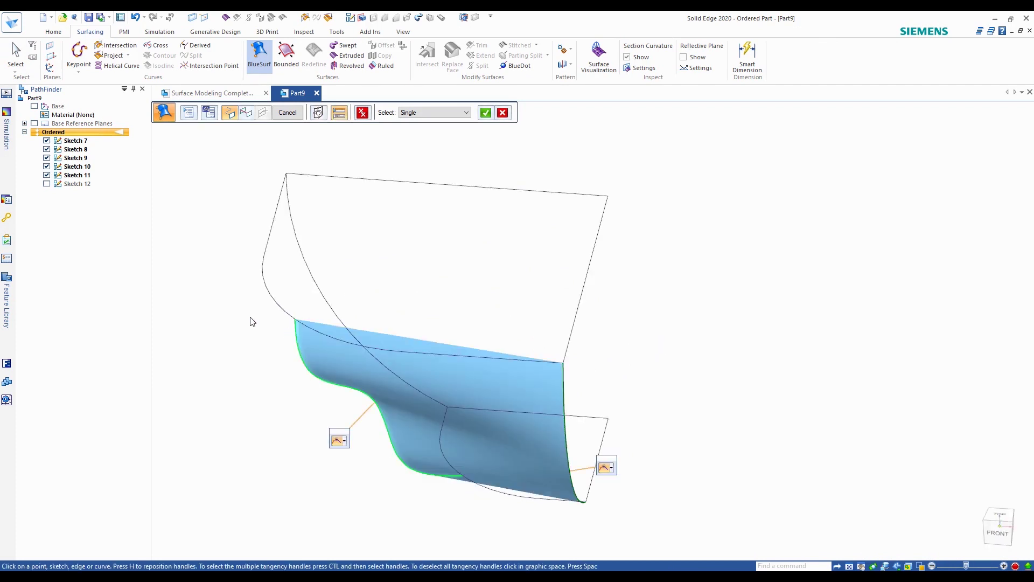
pyautogui.click(288, 193)
# Step: Set the surface end tangencies, making the lower end Normal to Section
pyautogui.click(612, 471)
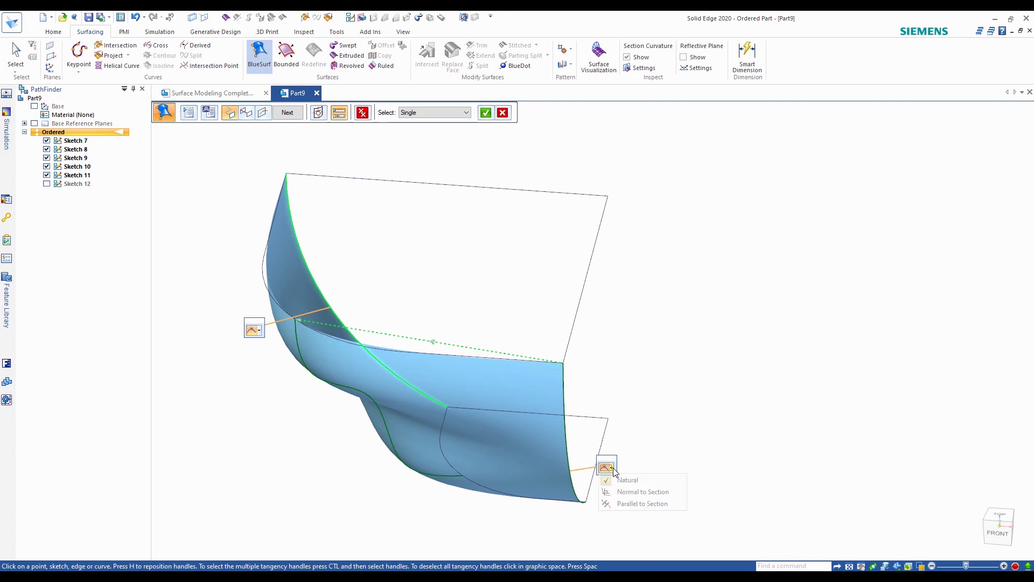
pyautogui.click(629, 490)
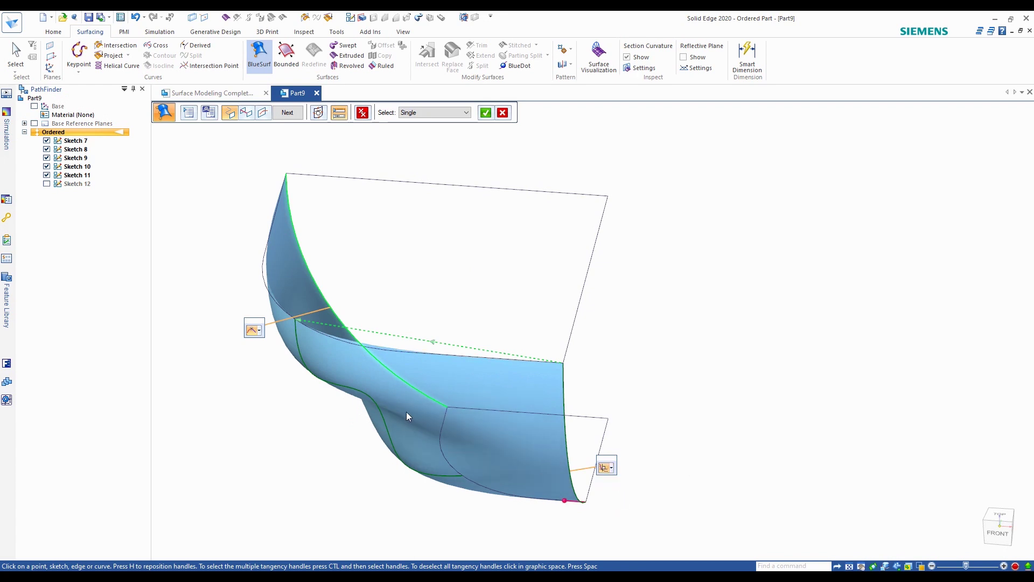
pyautogui.click(258, 332)
pyautogui.click(263, 355)
pyautogui.moveTo(671, 459)
pyautogui.mouseDown(button='middle')
pyautogui.moveTo(678, 383)
pyautogui.moveTo(677, 444)
pyautogui.mouseUp(button='middle')
pyautogui.click(583, 486)
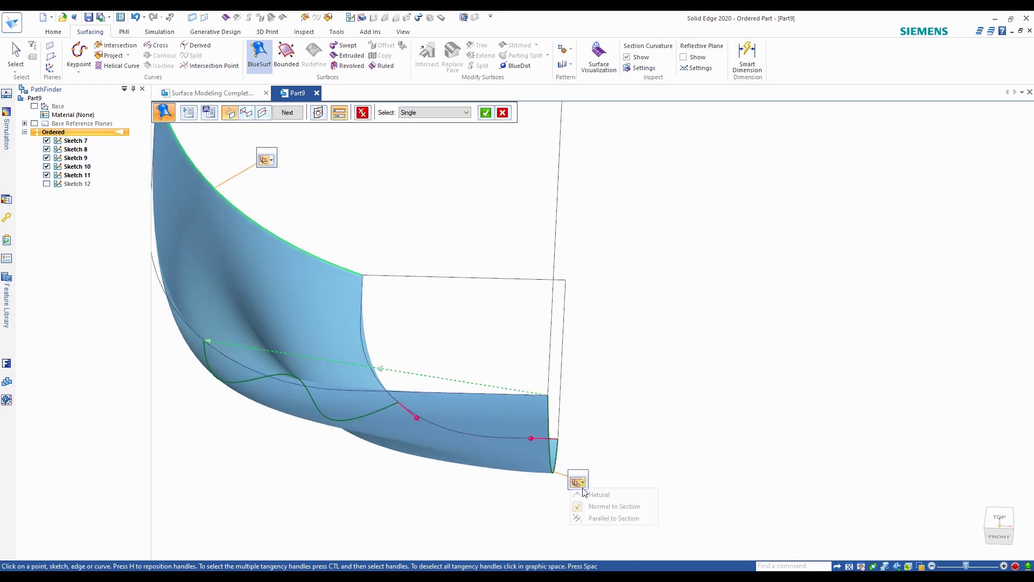
pyautogui.click(584, 495)
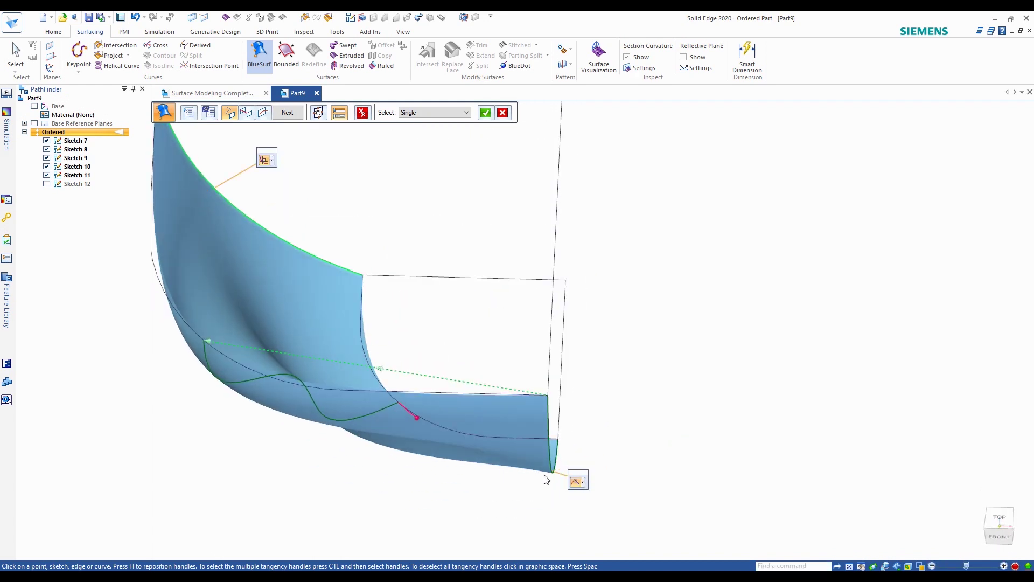
pyautogui.click(584, 483)
pyautogui.click(607, 505)
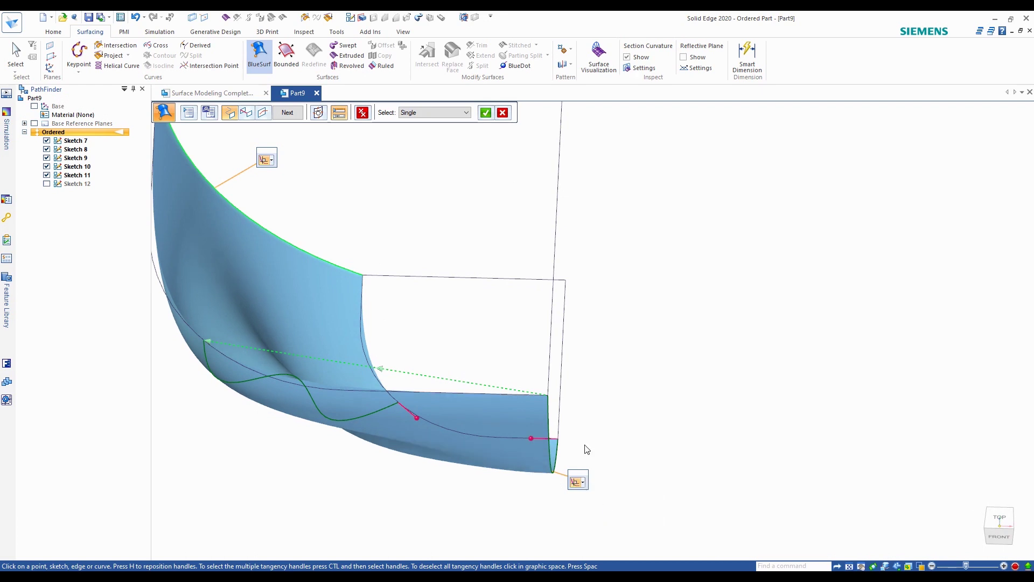
pyautogui.moveTo(531, 438); pyautogui.dragTo(531, 438)
# Step: Set the lower end's tangency magnitude to 1.000
pyautogui.click(530, 438)
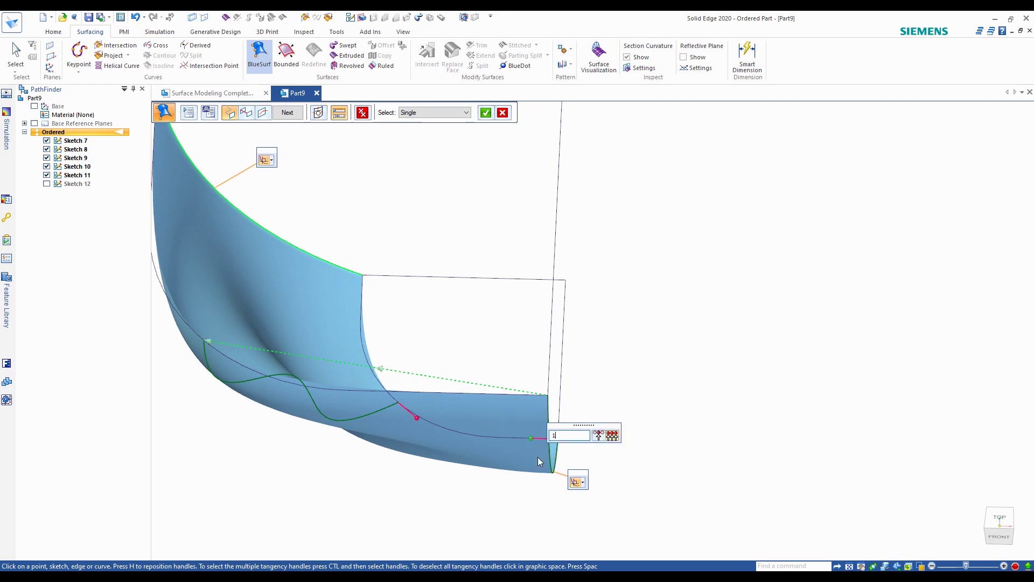
pyautogui.press('Return')
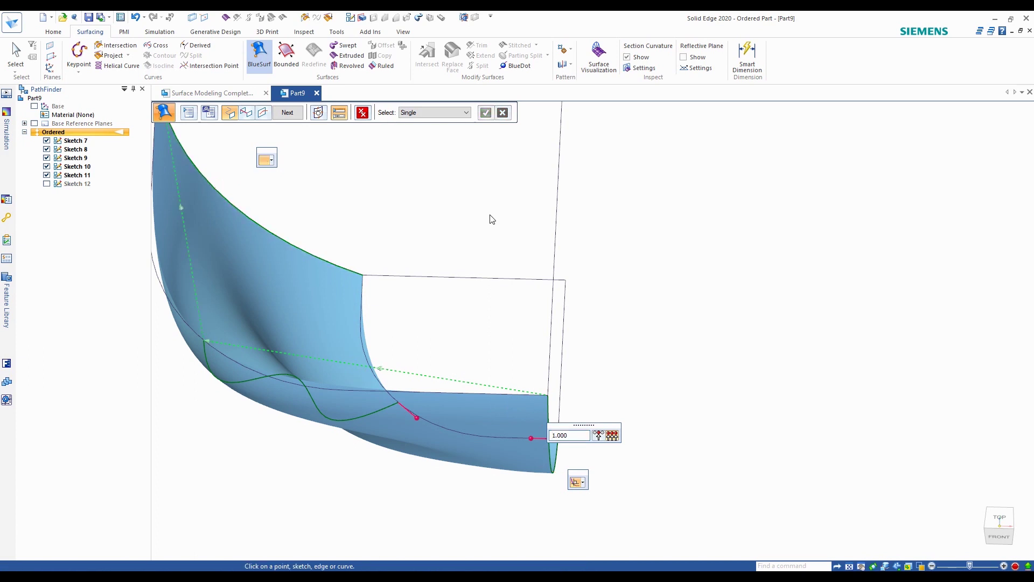
pyautogui.scroll(-2, 460, 220)
pyautogui.scroll(3, 476, 231)
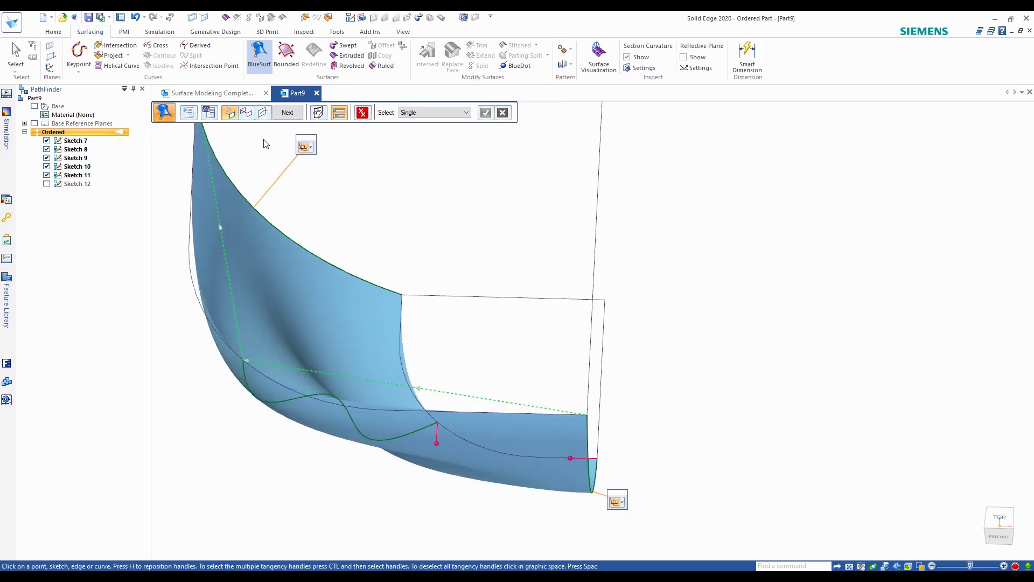
# Step: In Top view, add the left outer edge, outer corner arc and inner corner arc as guide curves
pyautogui.click(247, 114)
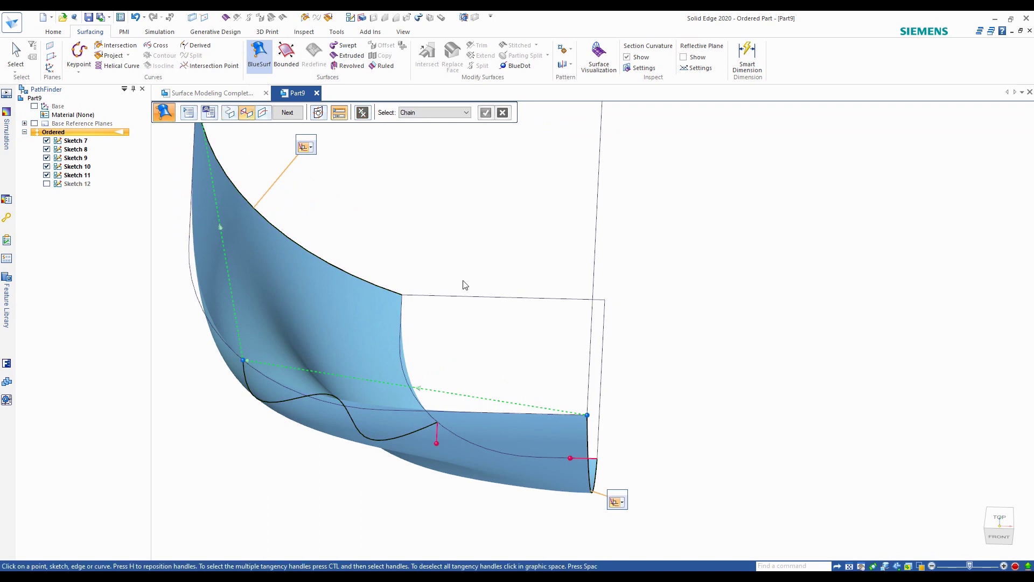
pyautogui.scroll(-1, 641, 345)
pyautogui.click(1013, 522)
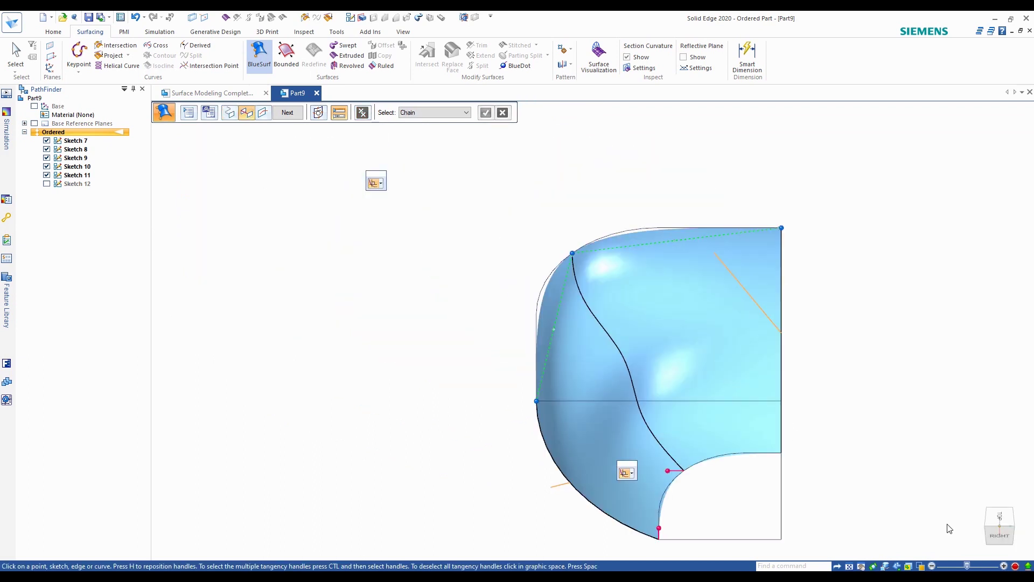
pyautogui.click(1001, 518)
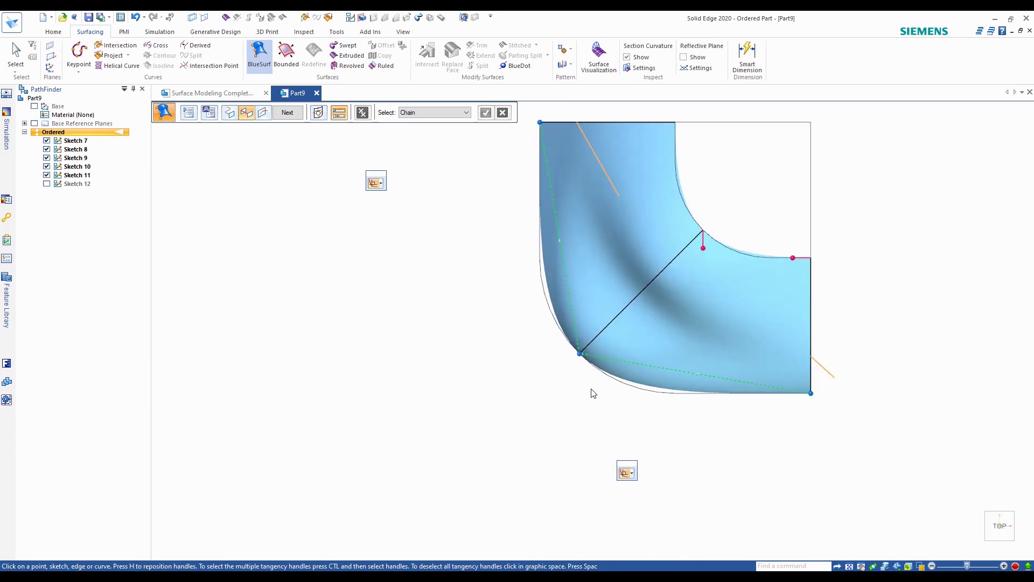
pyautogui.scroll(1, 421, 114)
pyautogui.click(538, 196)
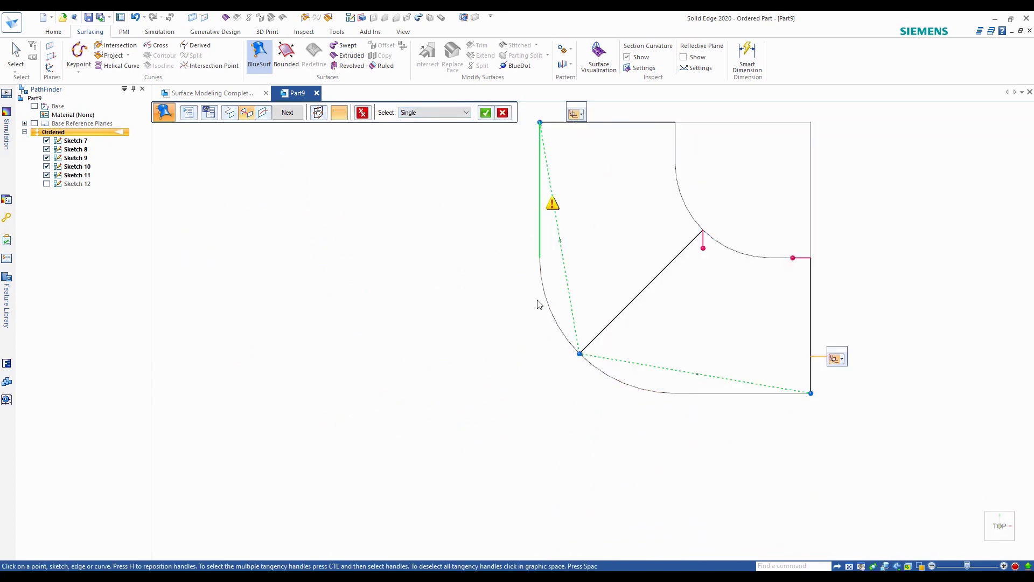
pyautogui.click(549, 306)
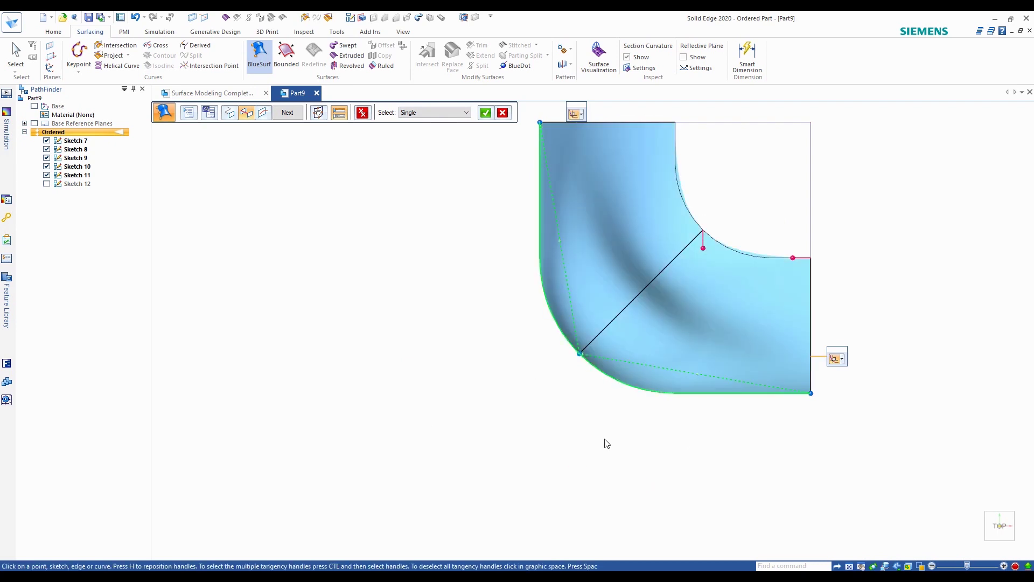
pyautogui.click(676, 145)
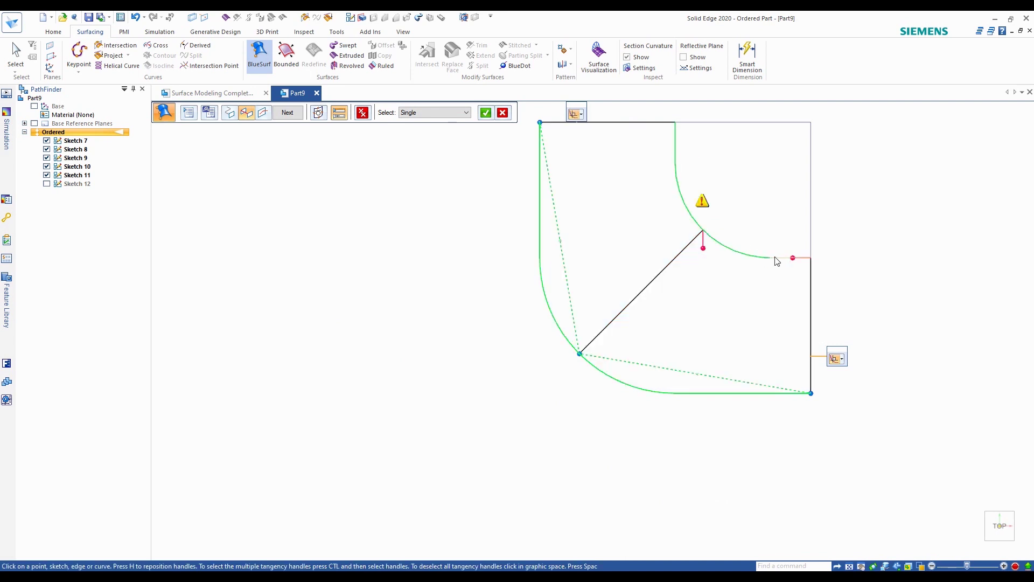
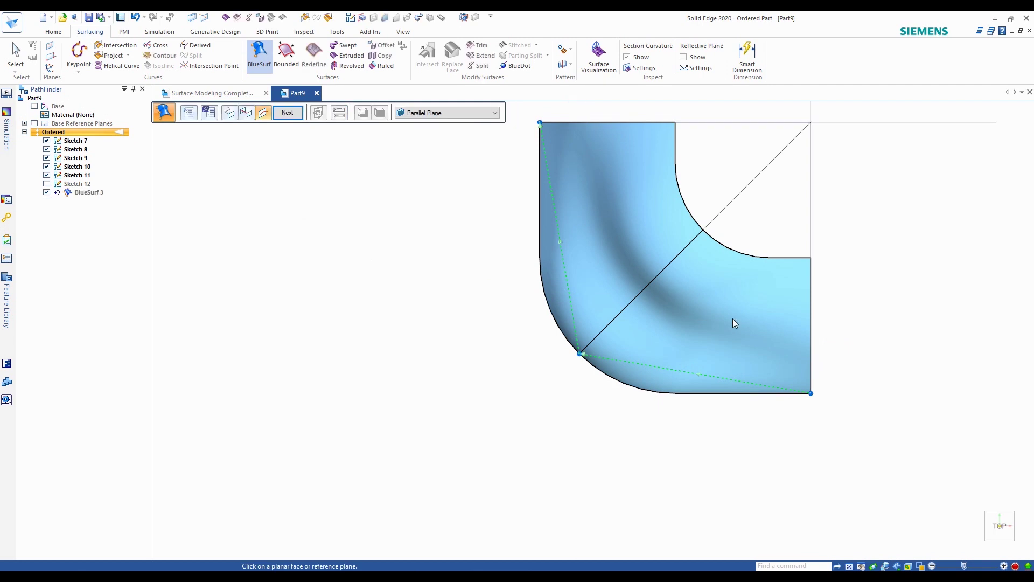
# Step: Orbit and zoom the view to inspect the BlueSurf 3 corner surface at an angle
pyautogui.scroll(2, 722, 335)
pyautogui.moveTo(722, 336); pyautogui.dragTo(772, 396, button='middle')
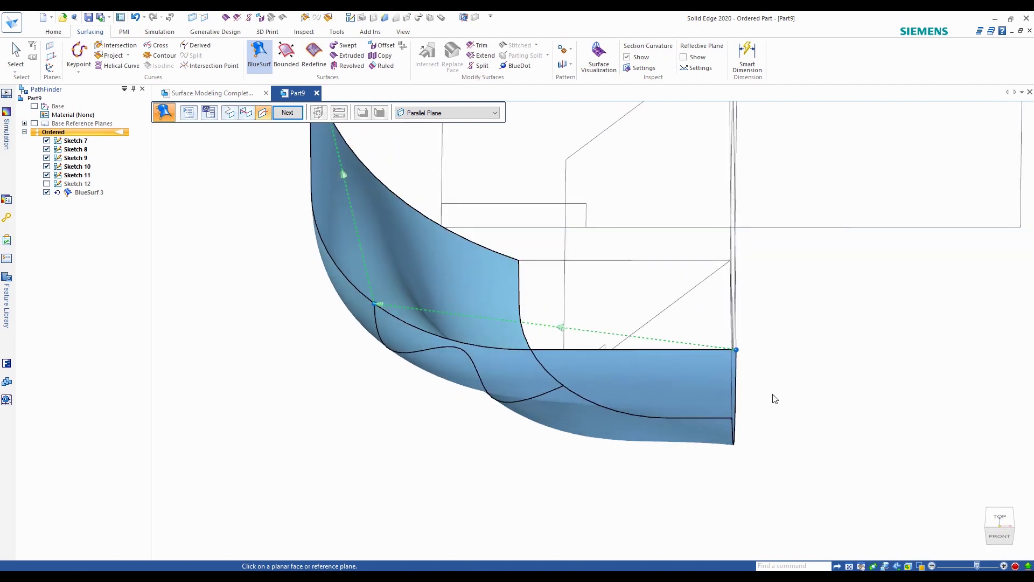
pyautogui.scroll(-2, 772, 402)
# Step: Review the end tangency options for the right end of the corner surface
pyautogui.click(228, 113)
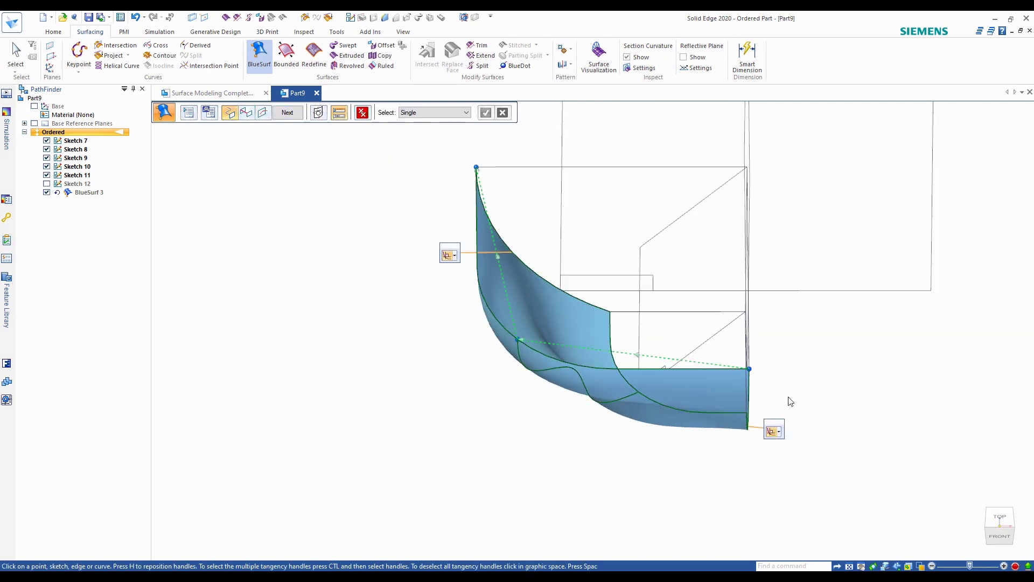
pyautogui.click(782, 433)
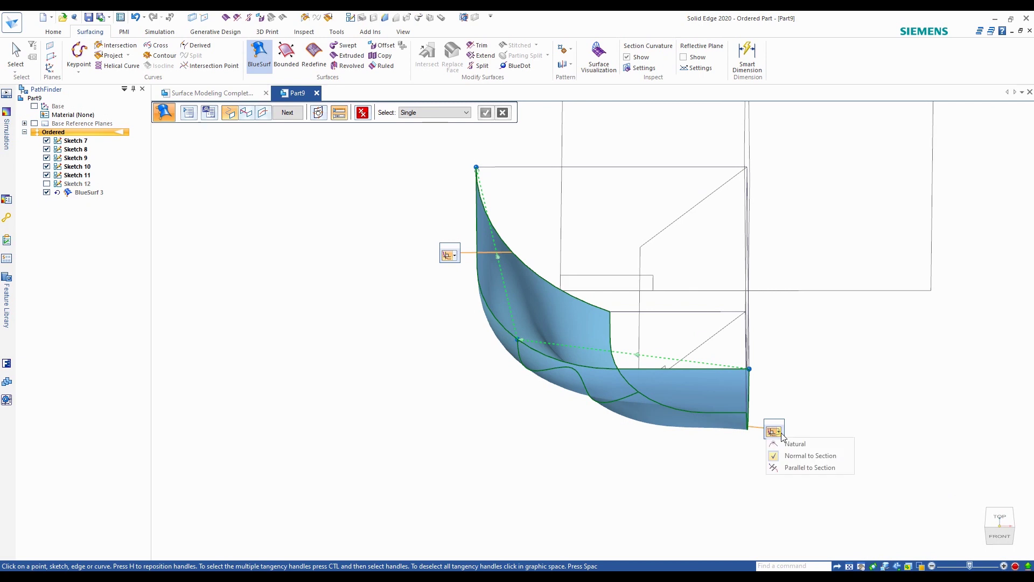
pyautogui.click(263, 112)
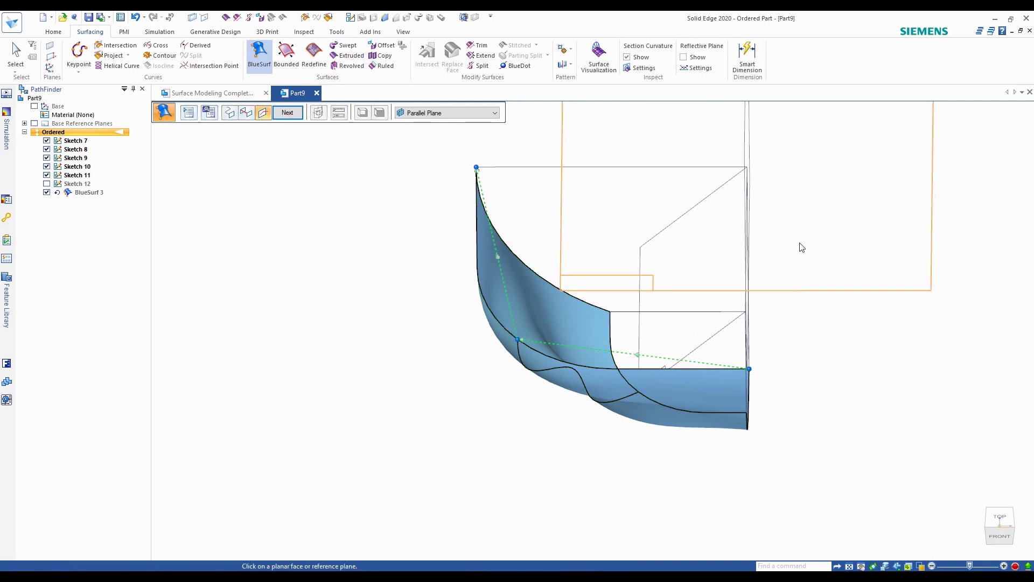
pyautogui.scroll(-2, 721, 267)
pyautogui.moveTo(819, 346); pyautogui.dragTo(818, 296, button='middle')
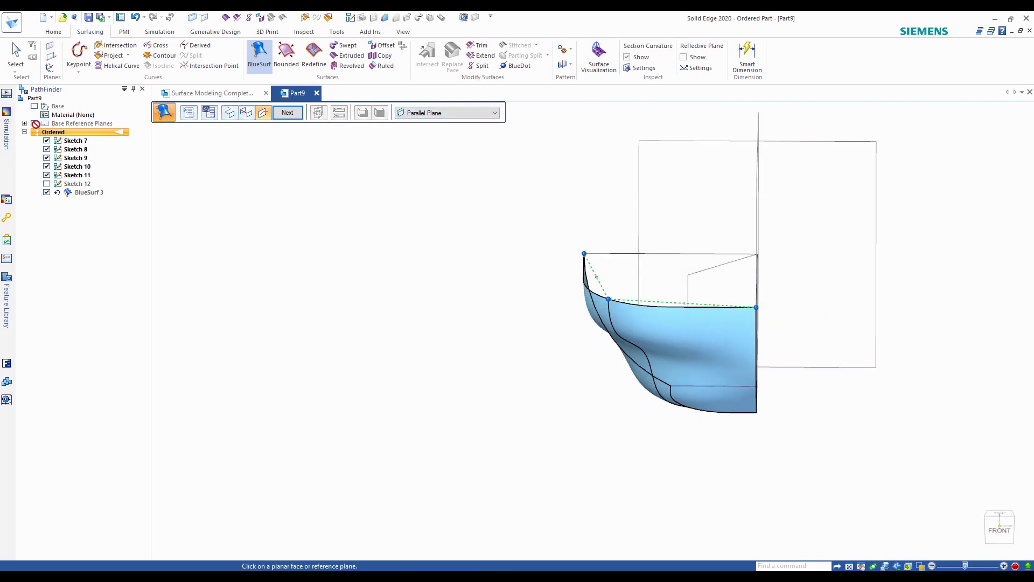
# Step: Offset a section from a base reference plane and place it partway up the surface
pyautogui.click(34, 123)
pyautogui.click(1000, 528)
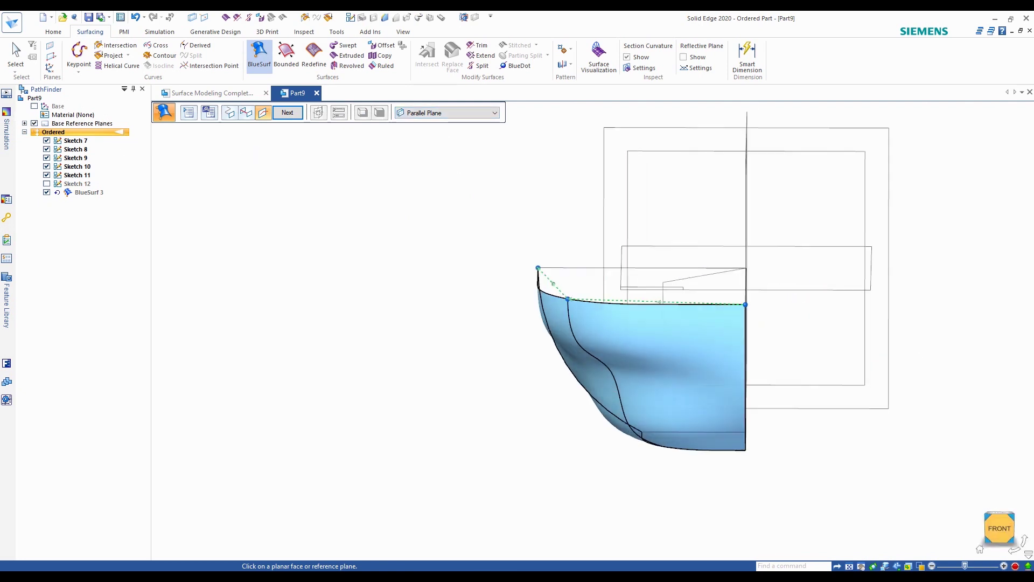
pyautogui.click(771, 309)
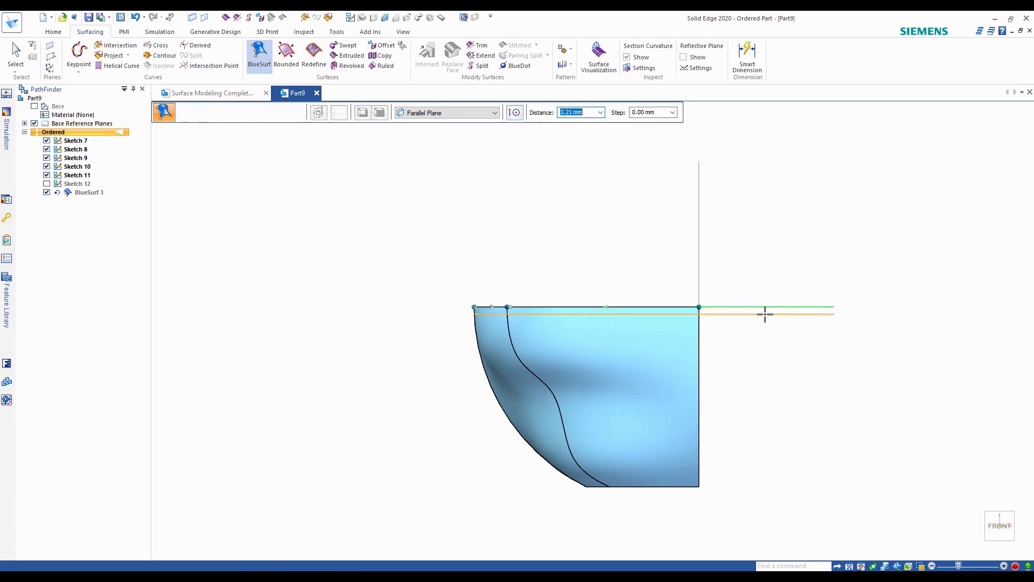
pyautogui.click(1014, 524)
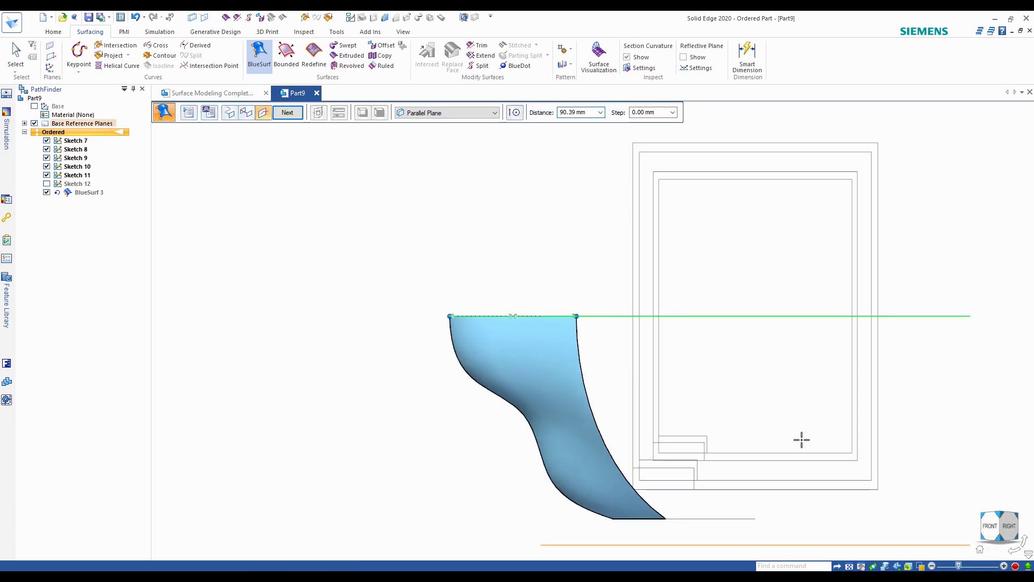
pyautogui.click(758, 406)
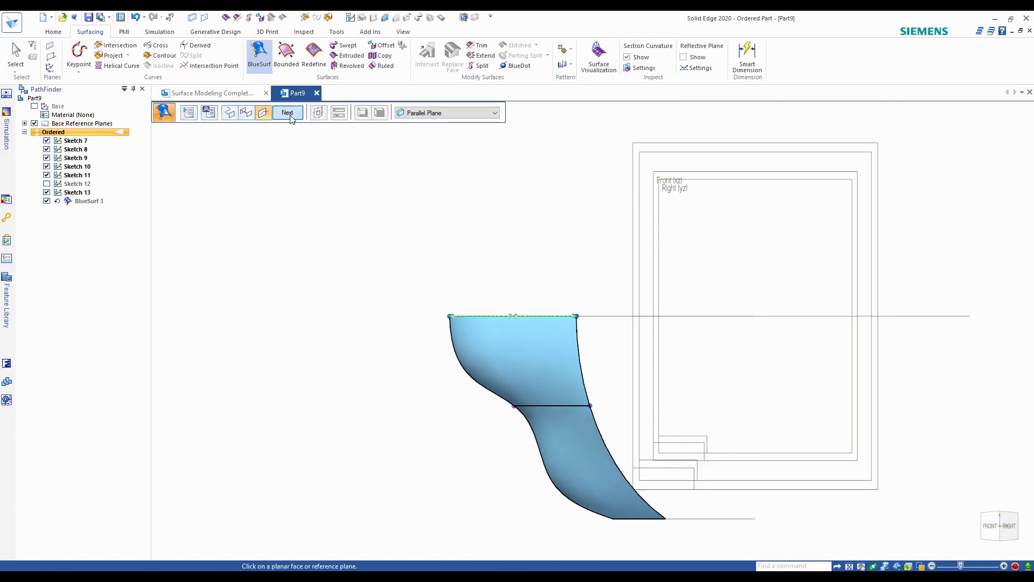
pyautogui.click(290, 116)
pyautogui.moveTo(561, 229); pyautogui.dragTo(597, 338, button='middle')
pyautogui.click(1001, 523)
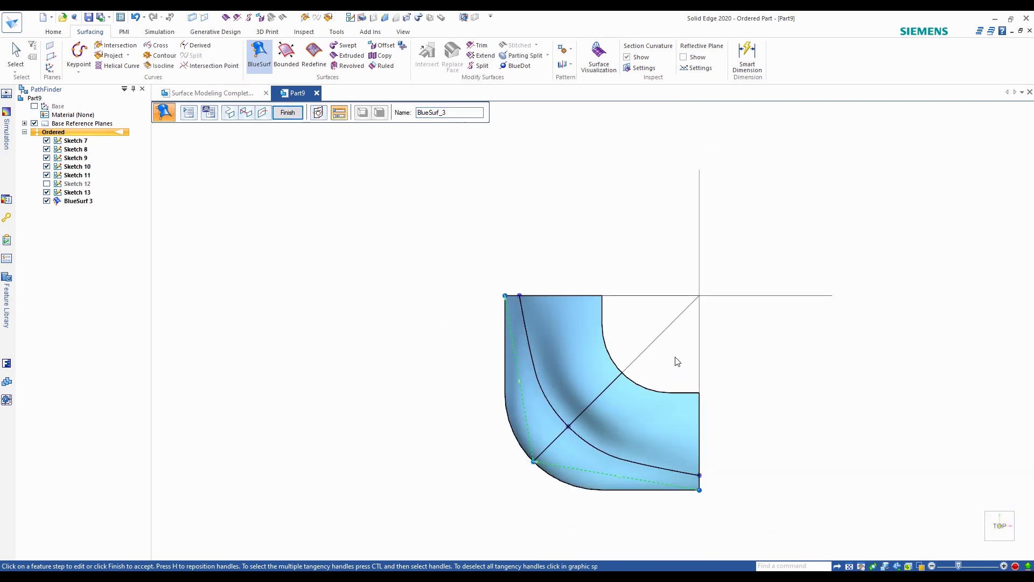
# Step: Enable Shape Edit and Local Edit, then lower the section curve slightly near its right end
pyautogui.scroll(5, 667, 461)
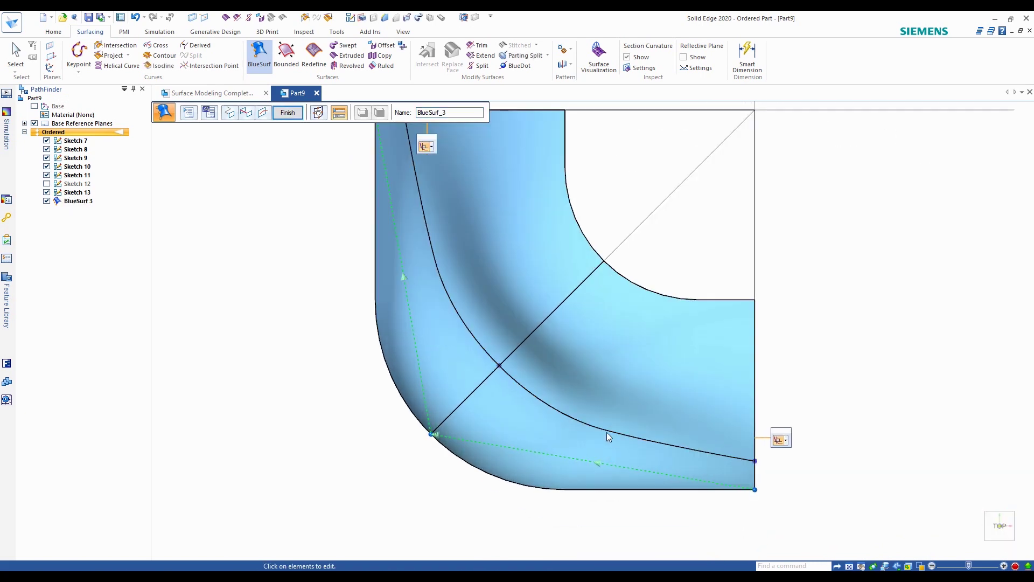
pyautogui.click(606, 433)
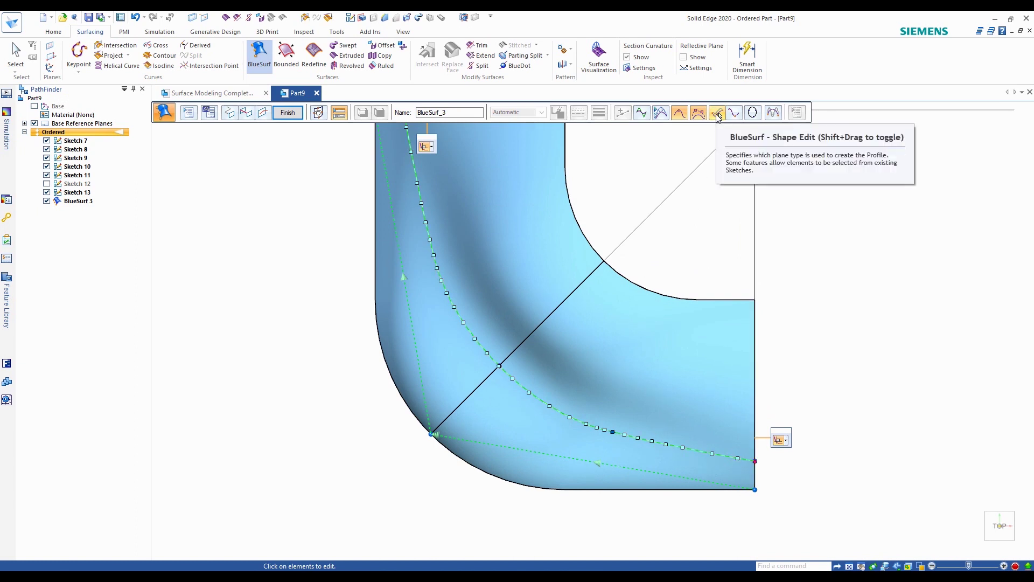
pyautogui.click(717, 113)
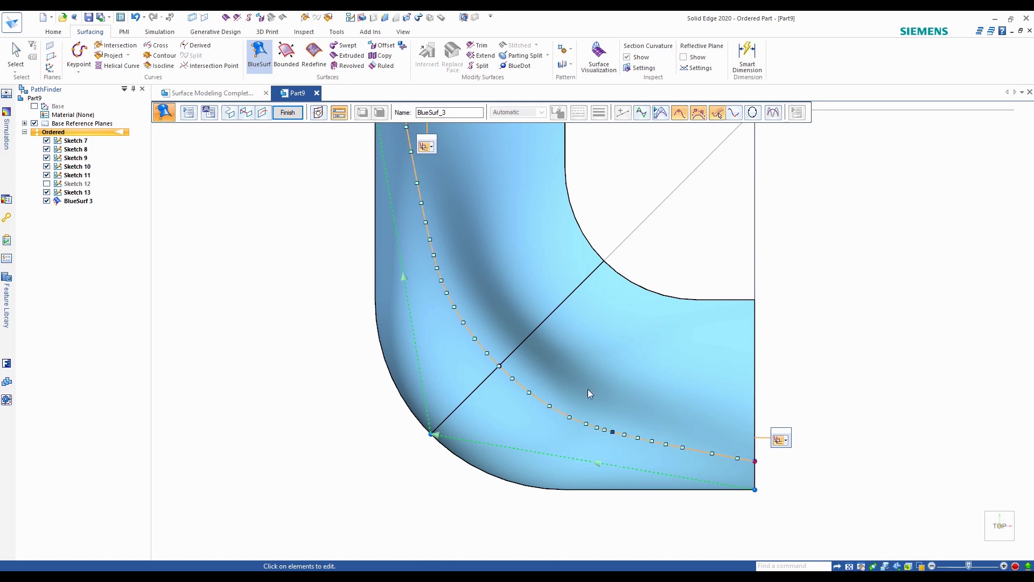
pyautogui.click(737, 115)
pyautogui.scroll(4, 730, 465)
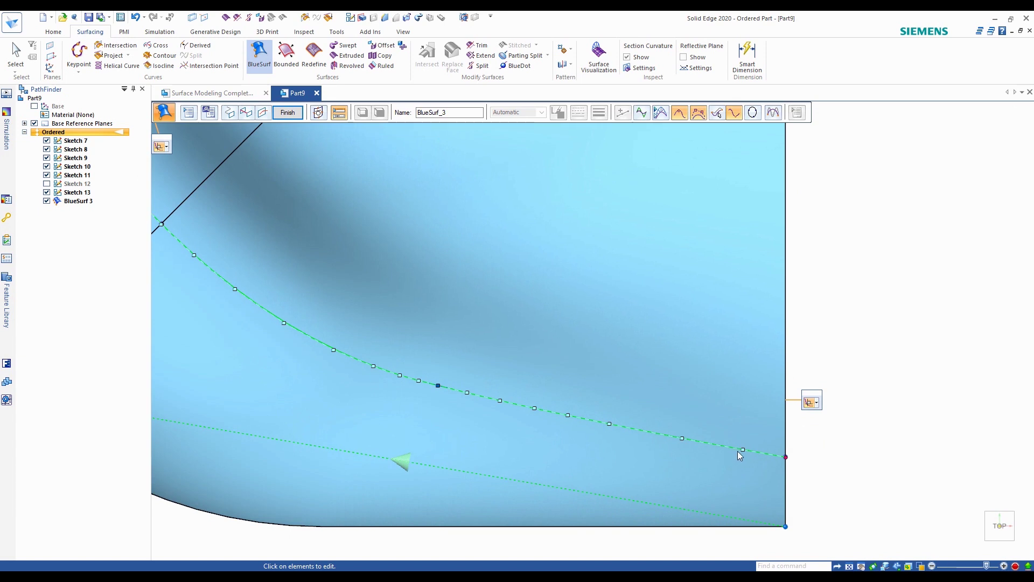
pyautogui.moveTo(743, 453); pyautogui.dragTo(743, 456)
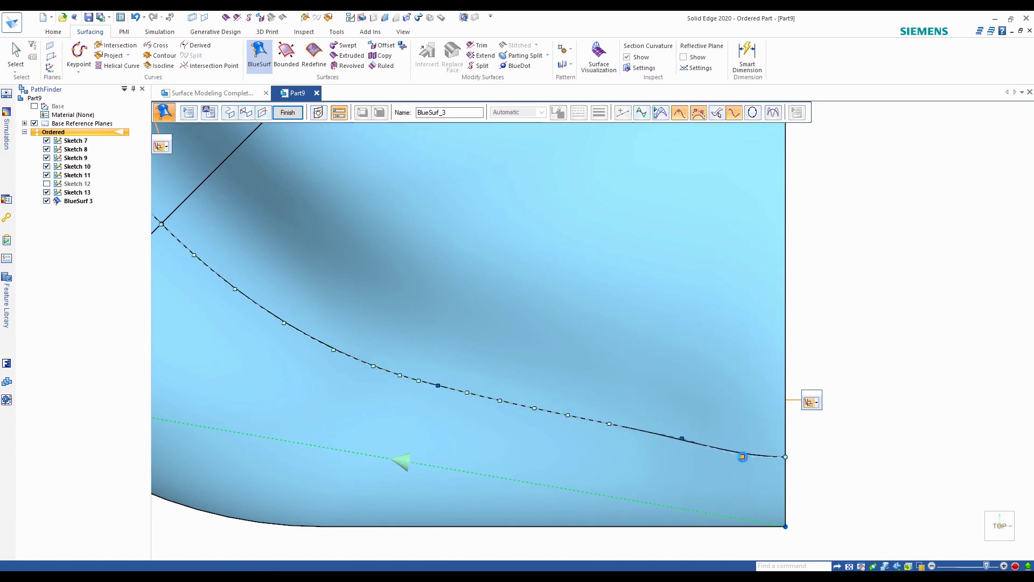
pyautogui.rightClick(715, 455)
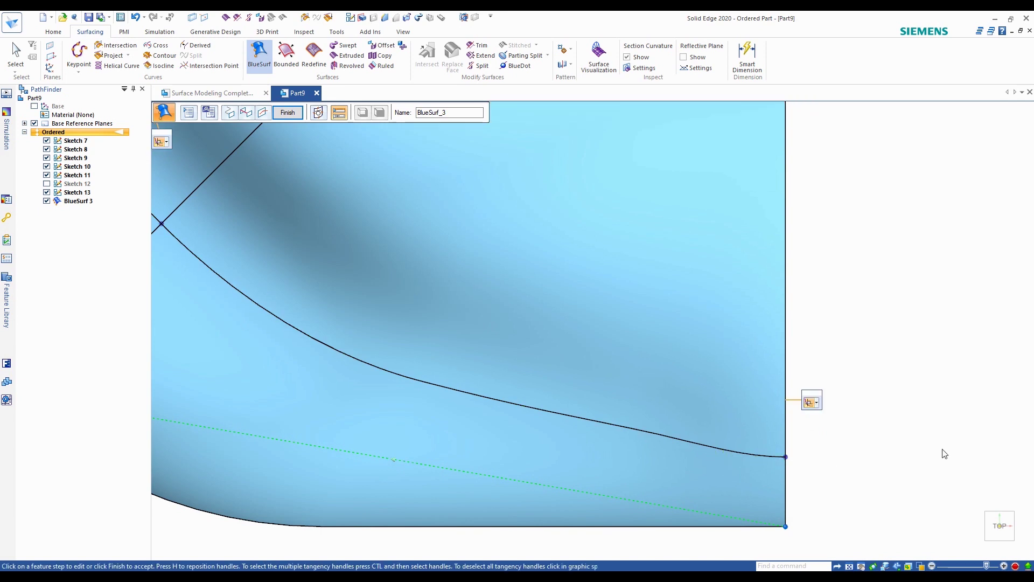
# Step: Pull the section curve's right-hand stretch a little lower with two more point edits
pyautogui.click(664, 436)
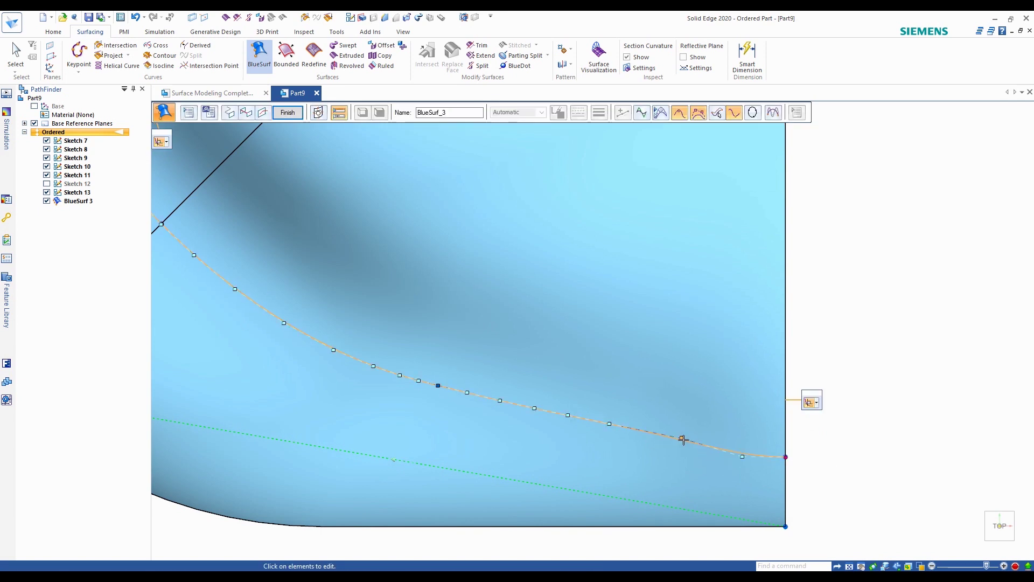
pyautogui.moveTo(674, 439); pyautogui.dragTo(669, 443)
pyautogui.rightClick(614, 429)
pyautogui.click(609, 425)
pyautogui.moveTo(601, 425); pyautogui.dragTo(601, 428)
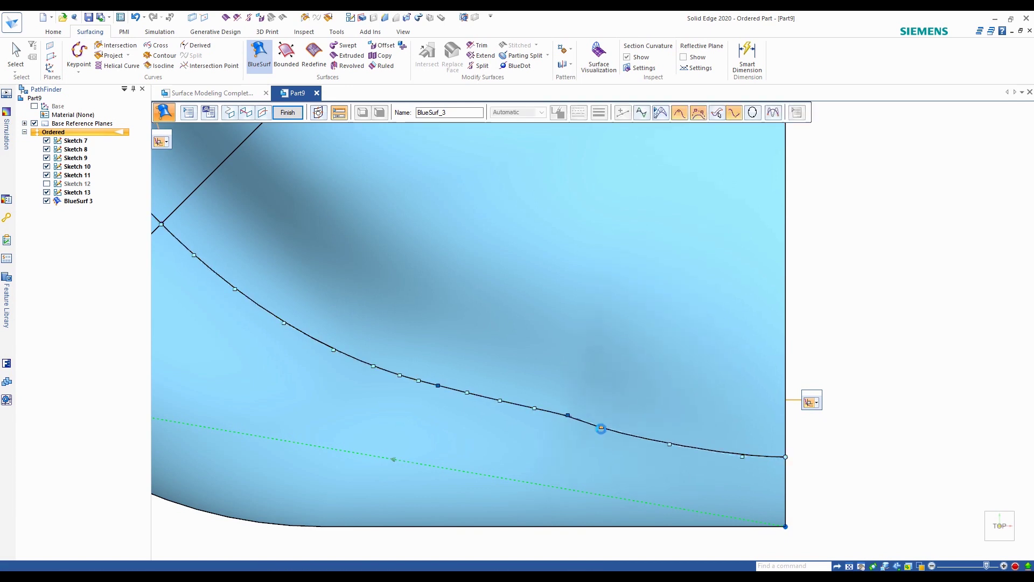
# Step: Refine the section curve's edit points from its middle toward the upper left
pyautogui.click(568, 416)
pyautogui.click(531, 407)
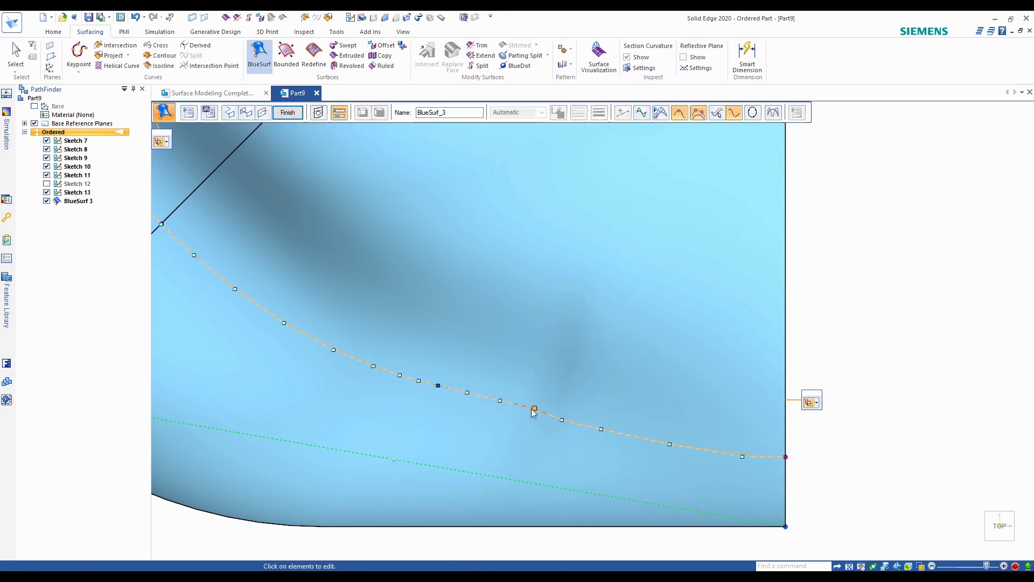
pyautogui.click(496, 403)
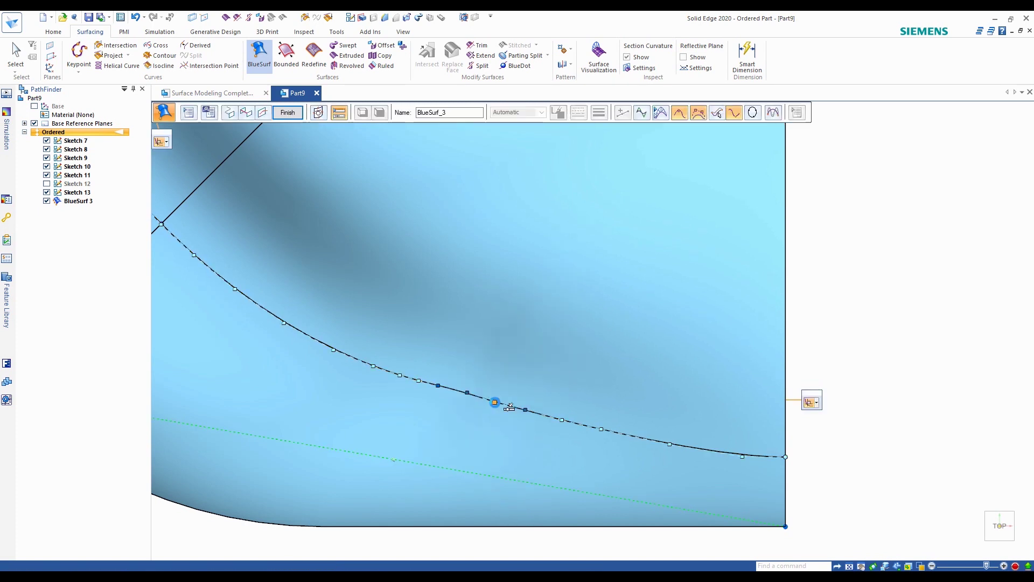
pyautogui.scroll(1, 464, 395)
pyautogui.scroll(1, 466, 398)
pyautogui.click(467, 395)
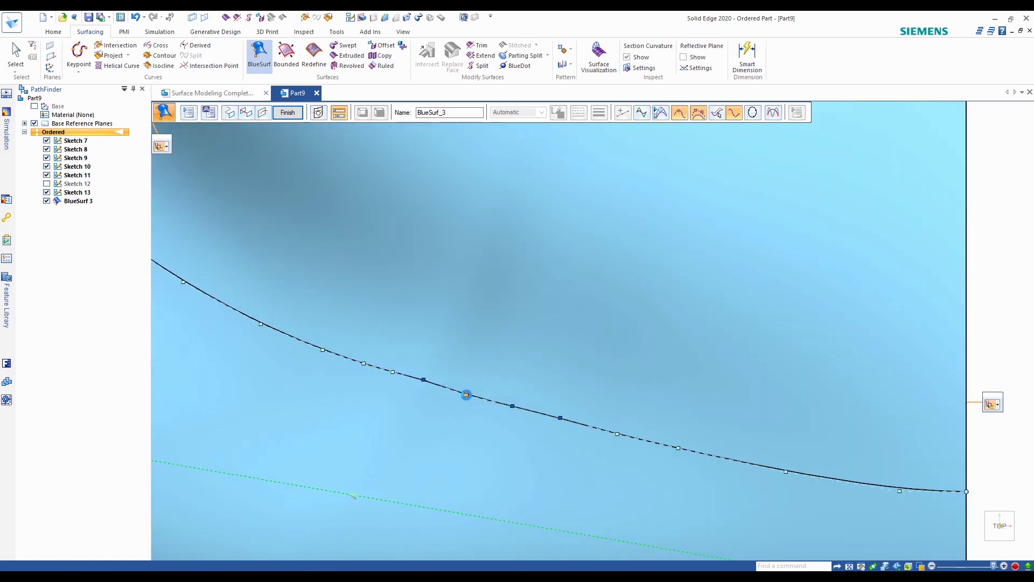
pyautogui.click(423, 379)
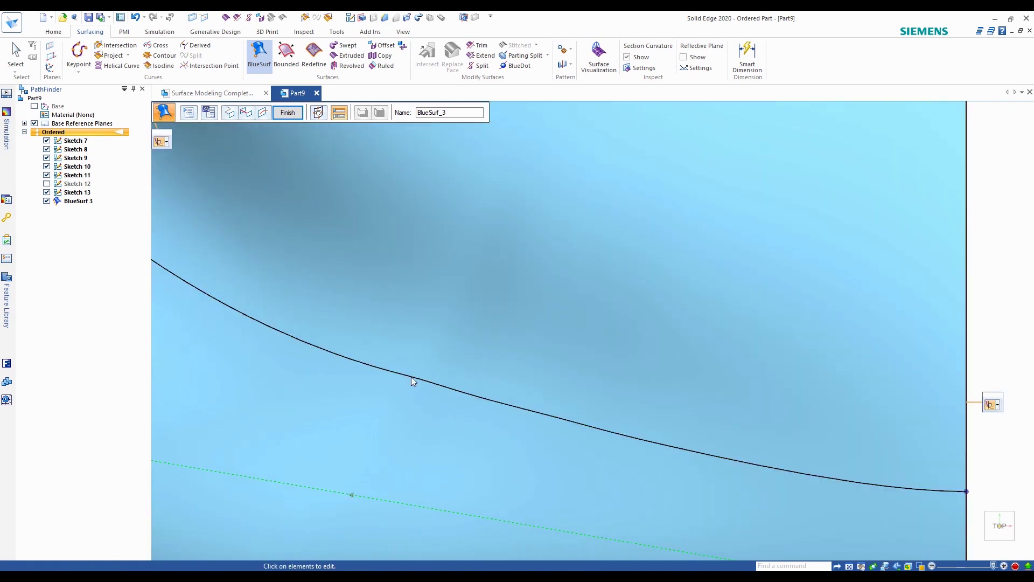
pyautogui.click(425, 380)
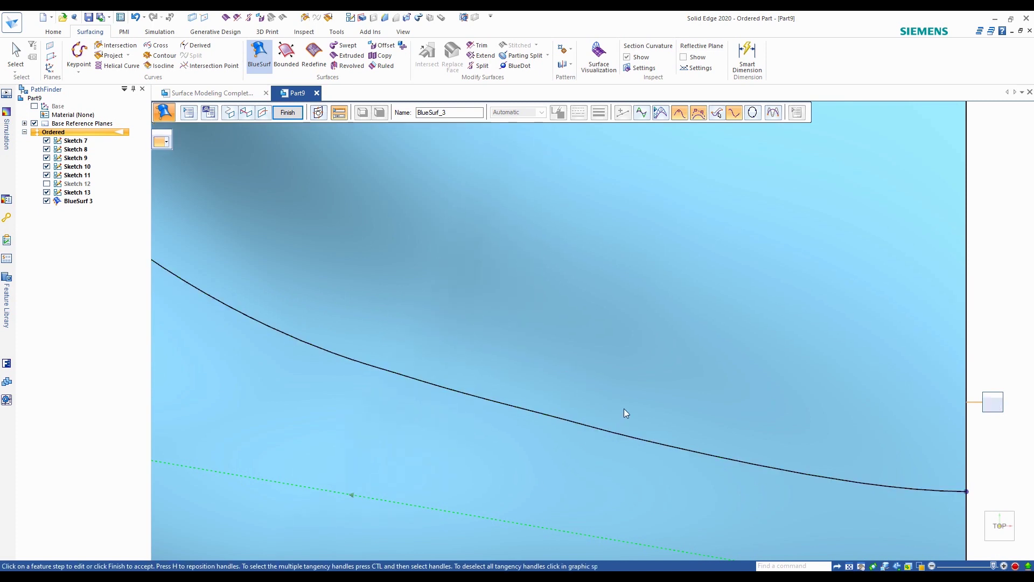
pyautogui.scroll(-1, 654, 435)
pyautogui.scroll(-6, 655, 435)
# Step: Nudge the guide curve's upper edit point near the rim slightly left
pyautogui.scroll(5, 488, 211)
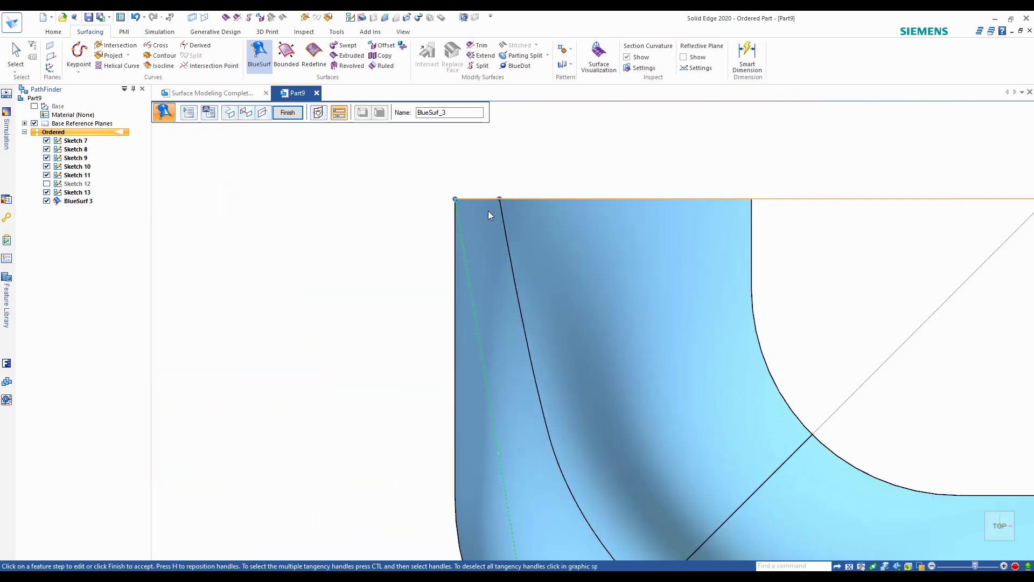
pyautogui.click(512, 247)
pyautogui.scroll(2, 494, 228)
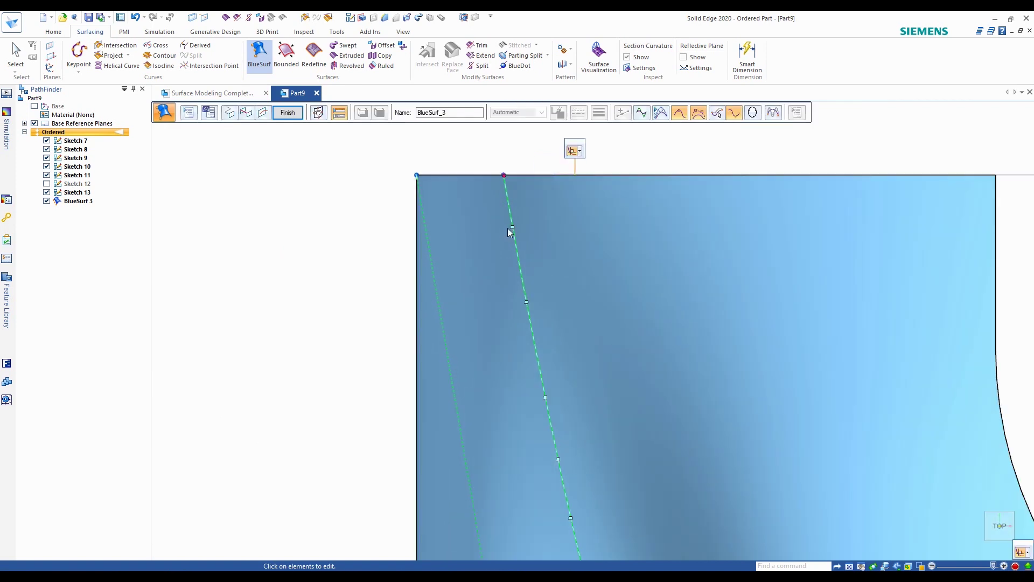
pyautogui.moveTo(511, 228); pyautogui.dragTo(509, 229)
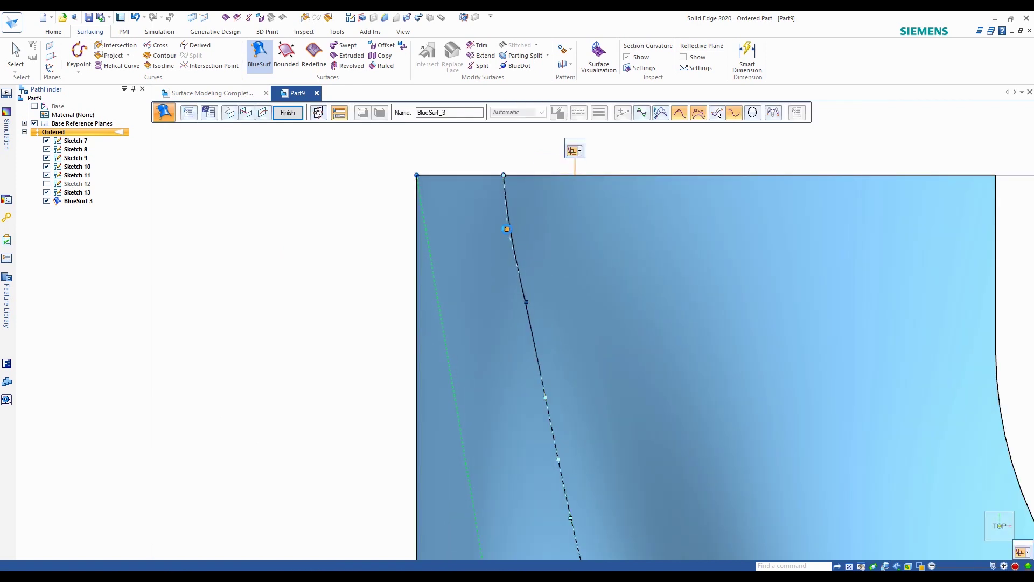
pyautogui.click(566, 264)
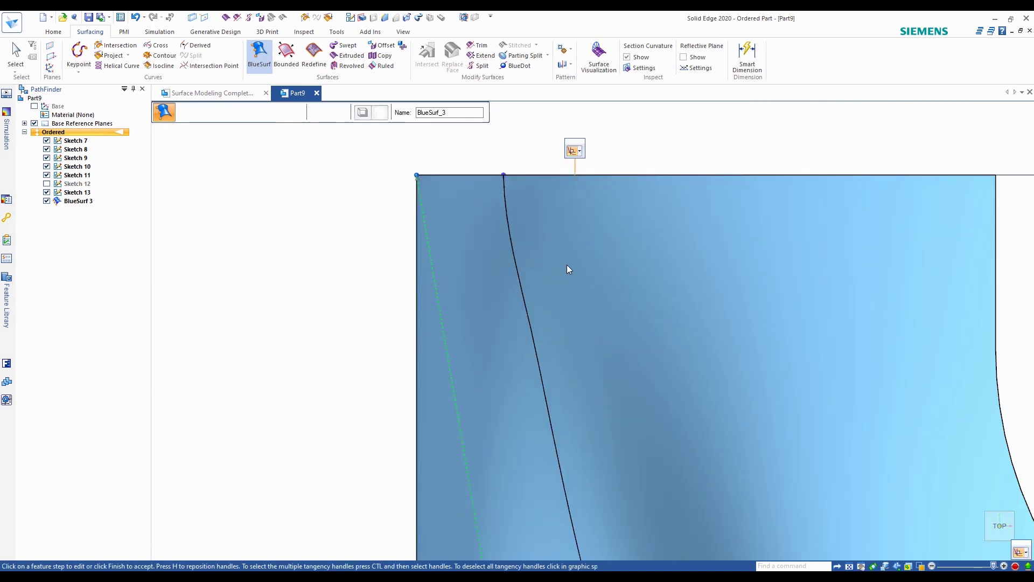
pyautogui.scroll(-1, 567, 264)
pyautogui.click(539, 305)
# Step: Pull a point on the middle guide curve down and to the left
pyautogui.click(540, 306)
pyautogui.scroll(1, 537, 312)
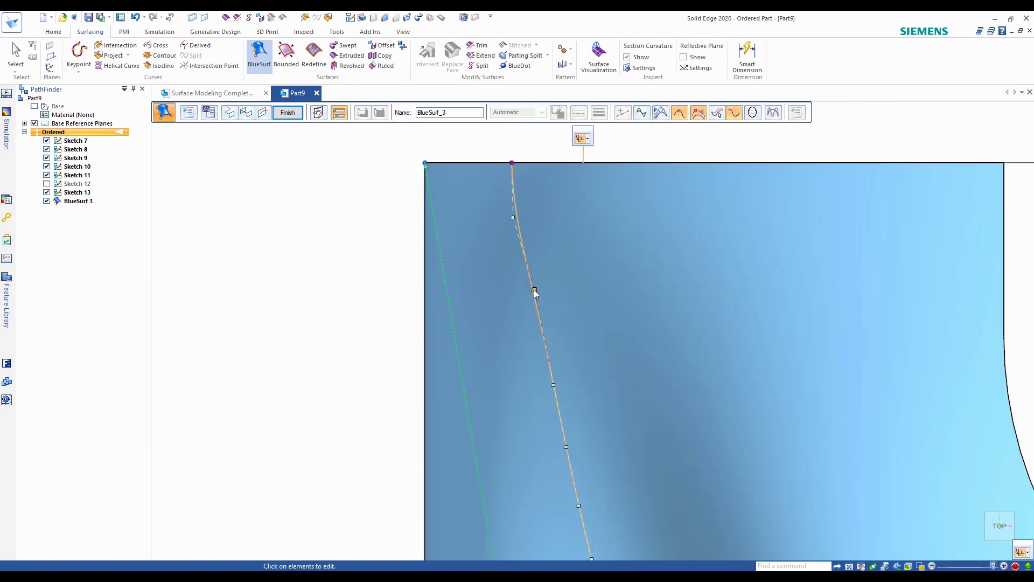
pyautogui.moveTo(535, 290); pyautogui.dragTo(530, 314)
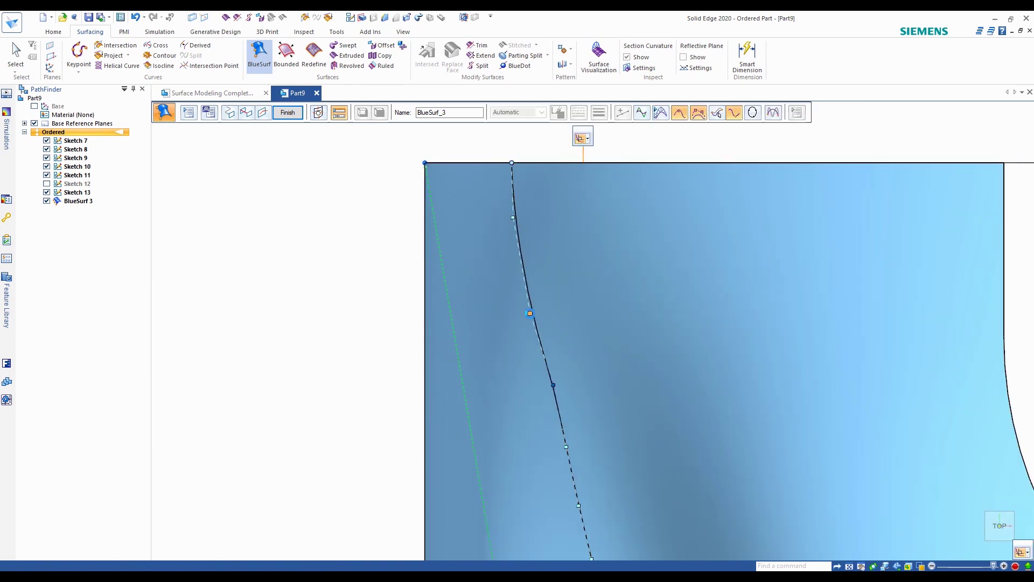
pyautogui.click(581, 320)
pyautogui.scroll(-1, 560, 390)
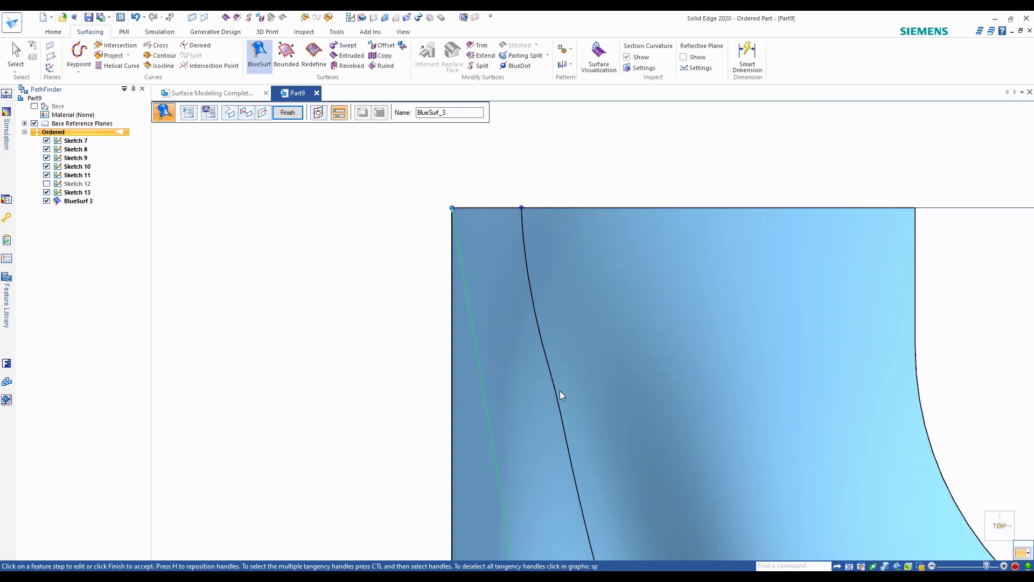
# Step: Adjust an edit point on the lower part of the guide curve
pyautogui.click(558, 400)
pyautogui.scroll(1, 559, 396)
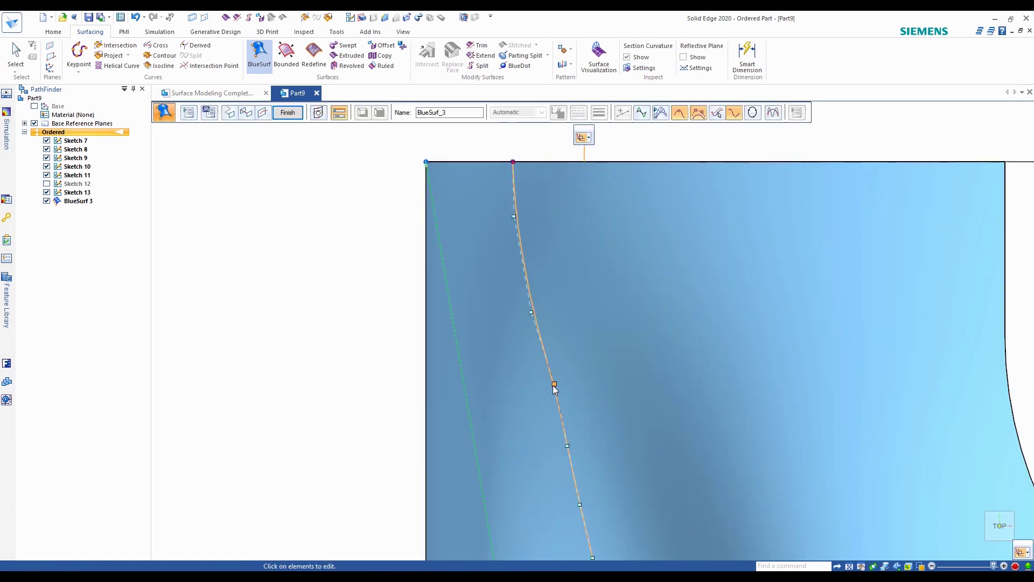
pyautogui.click(567, 447)
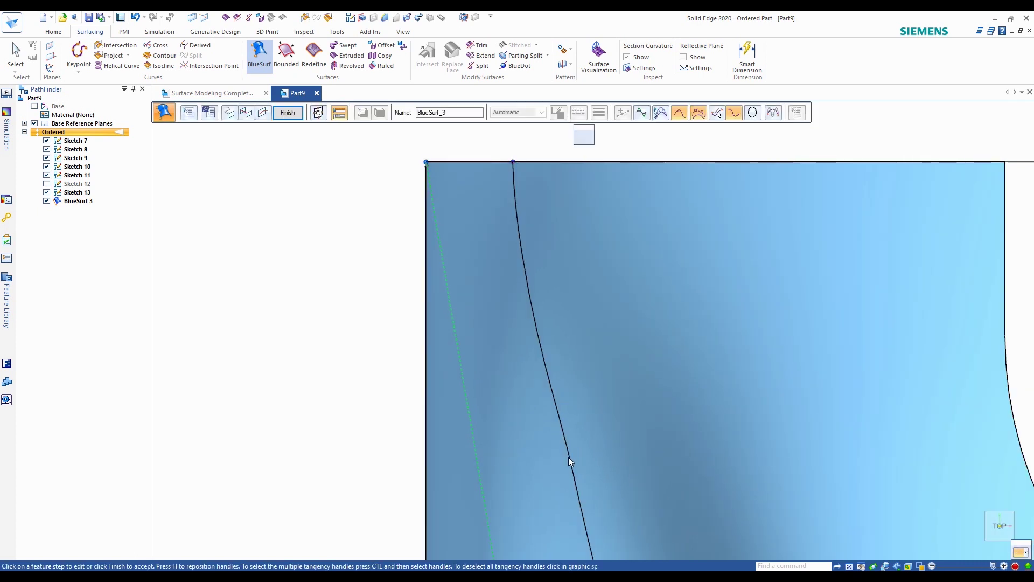
pyautogui.click(566, 450)
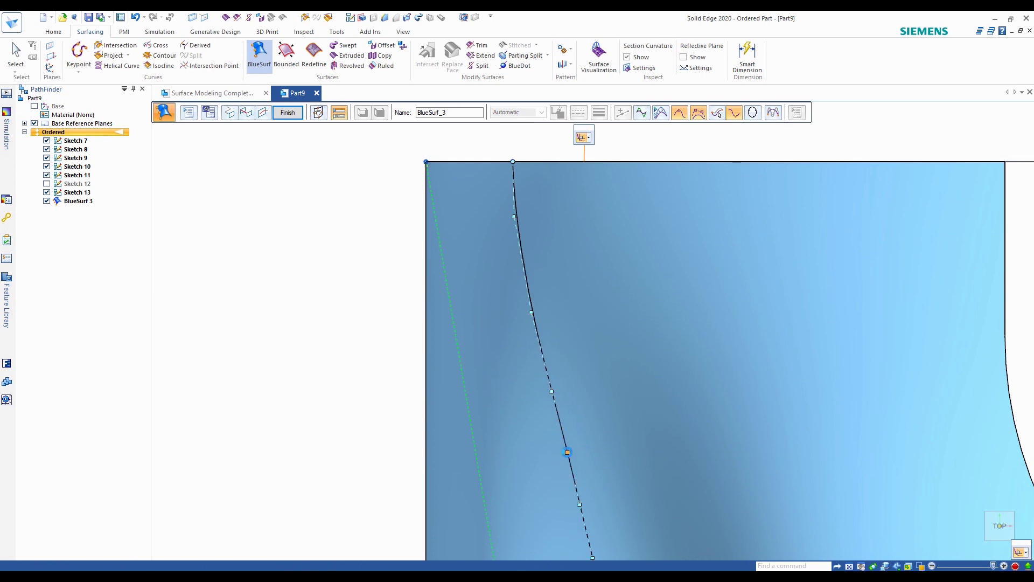
pyautogui.click(636, 389)
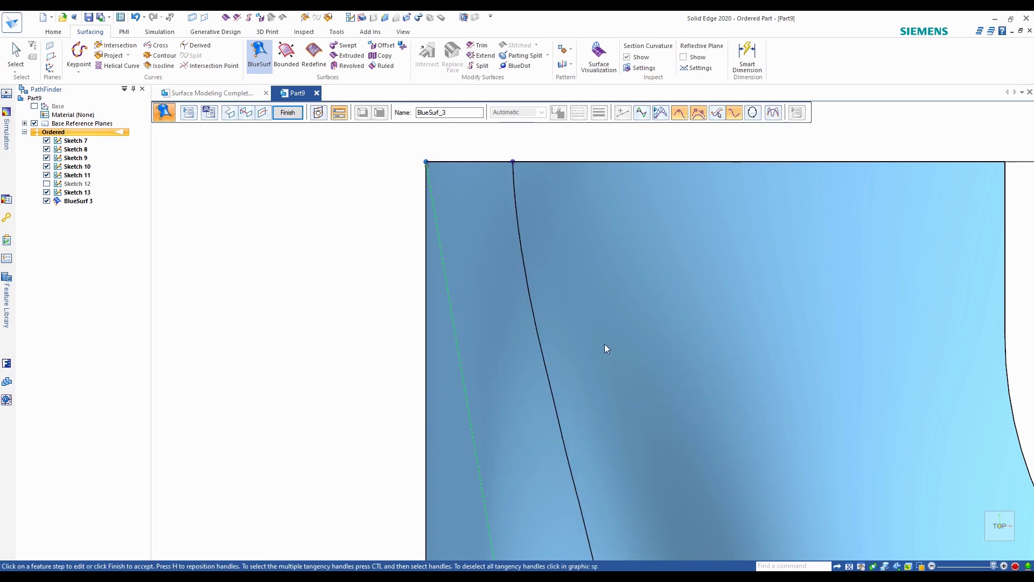
pyautogui.scroll(-3, 603, 345)
pyautogui.scroll(-4, 619, 312)
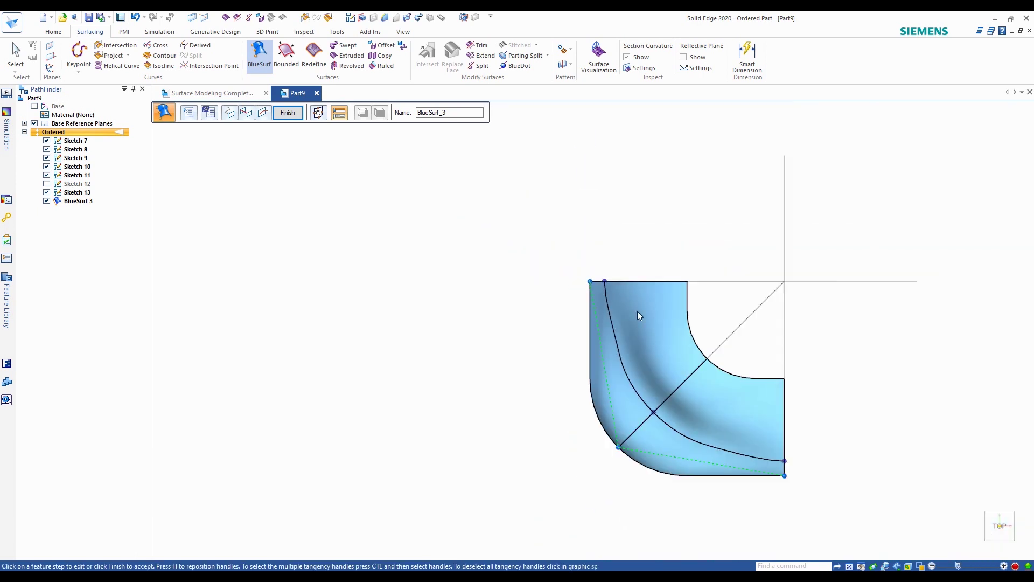
pyautogui.scroll(1, 637, 312)
# Step: Shift one guide-curve point slightly down and an upper point slightly right
pyautogui.click(606, 355)
pyautogui.scroll(3, 616, 358)
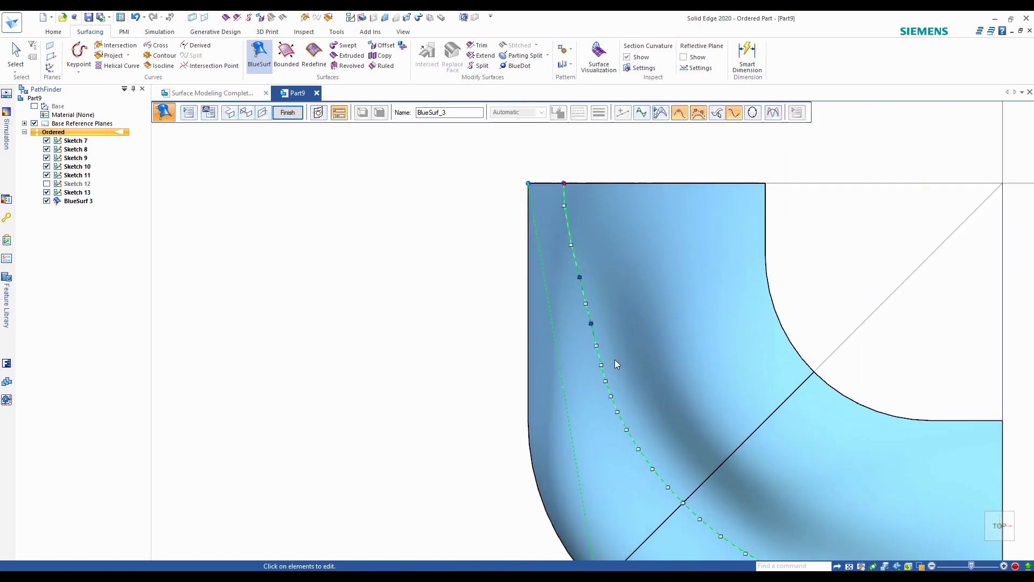
pyautogui.moveTo(585, 316); pyautogui.dragTo(585, 323)
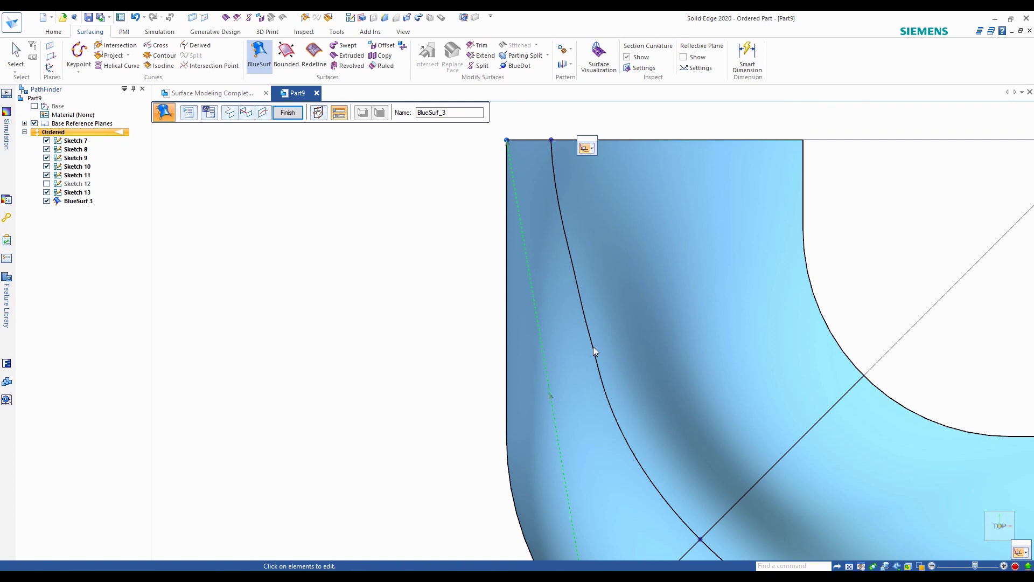
pyautogui.scroll(3, 570, 197)
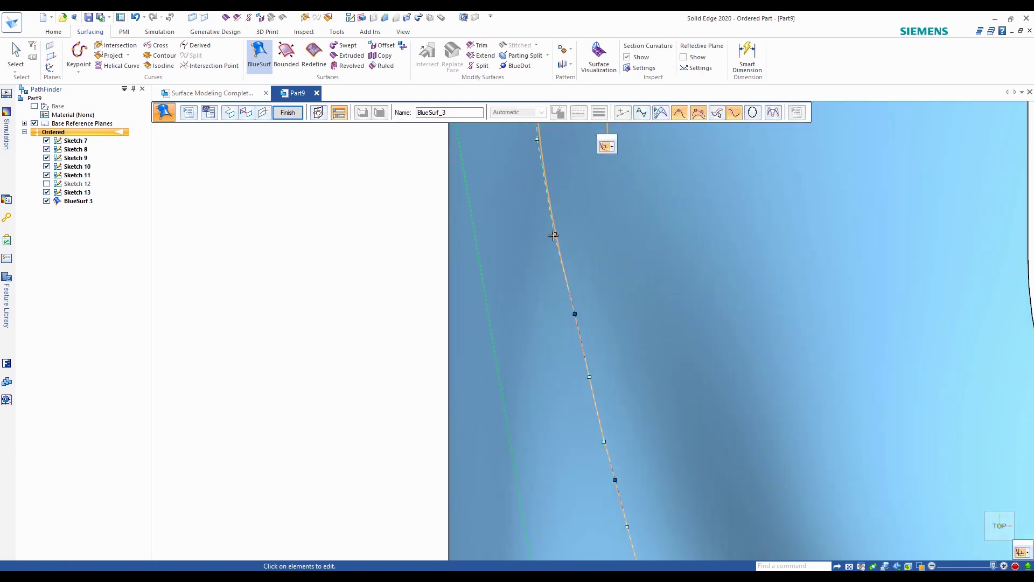
pyautogui.moveTo(554, 234); pyautogui.dragTo(557, 234)
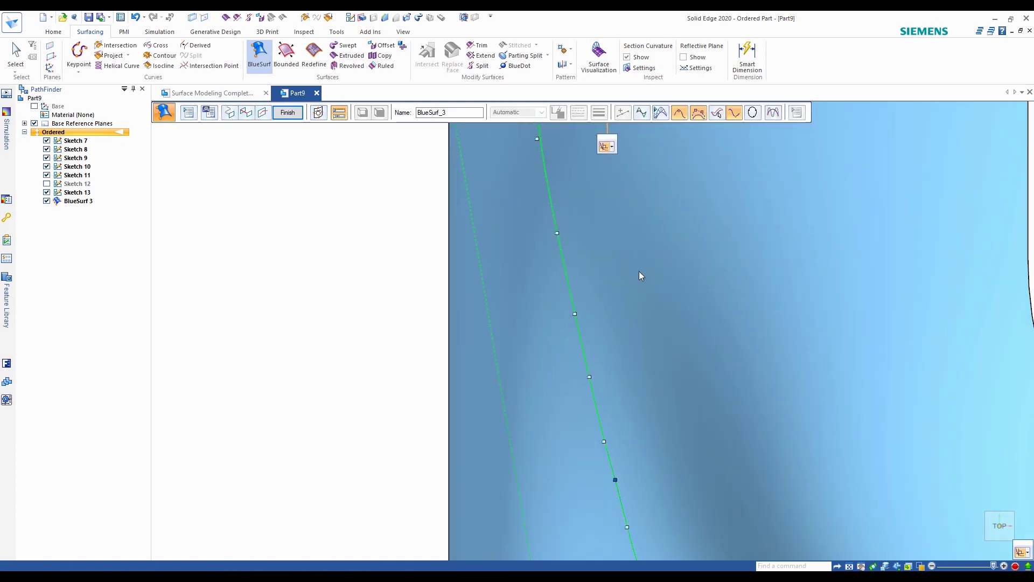
pyautogui.click(641, 280)
pyautogui.click(642, 291)
pyautogui.scroll(-3, 638, 293)
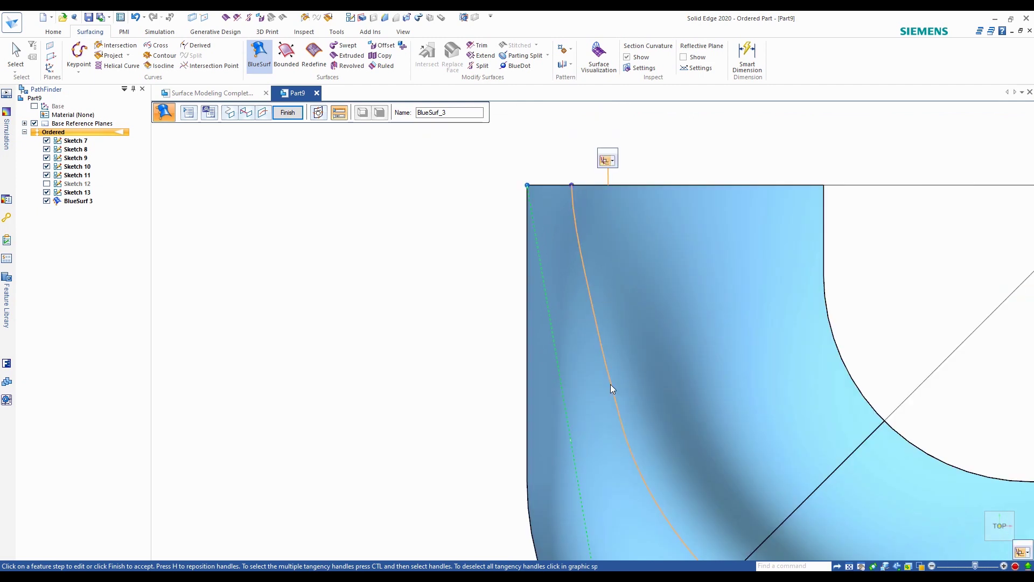
# Step: Touch up edit points near the middle of the guide curve in two passes
pyautogui.click(624, 419)
pyautogui.scroll(4, 613, 412)
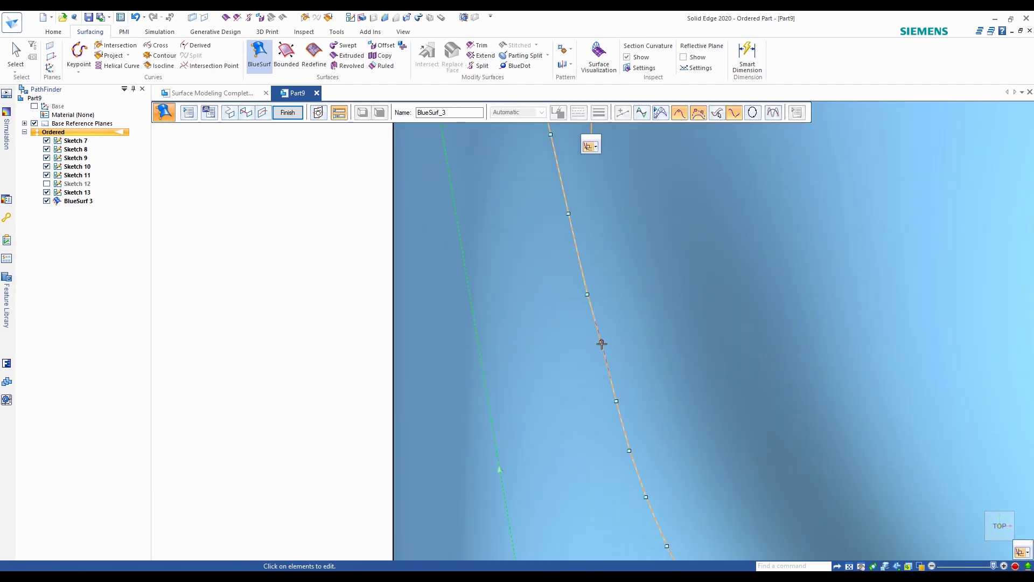
pyautogui.click(598, 343)
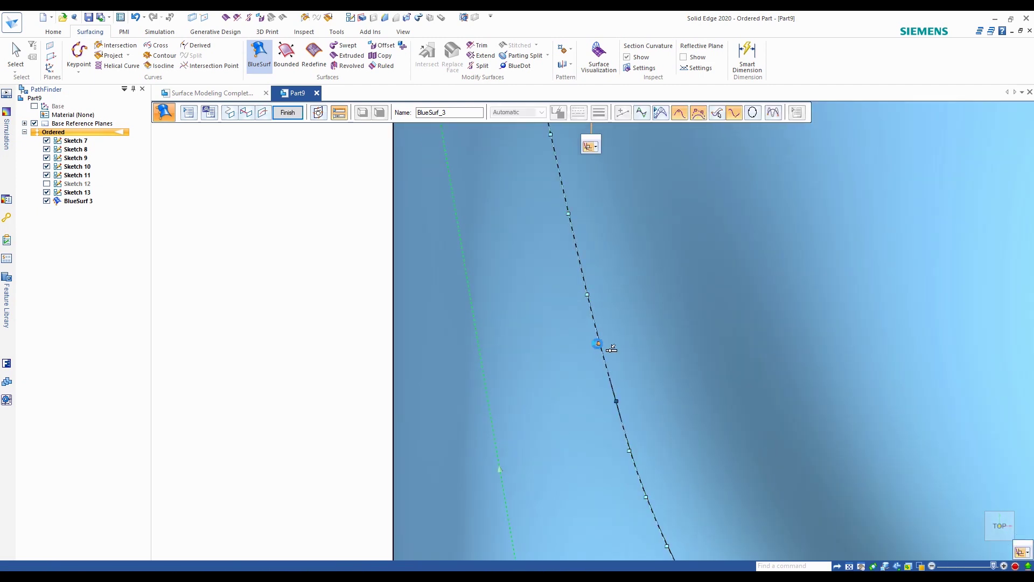
pyautogui.rightClick(626, 404)
pyautogui.scroll(-2, 601, 371)
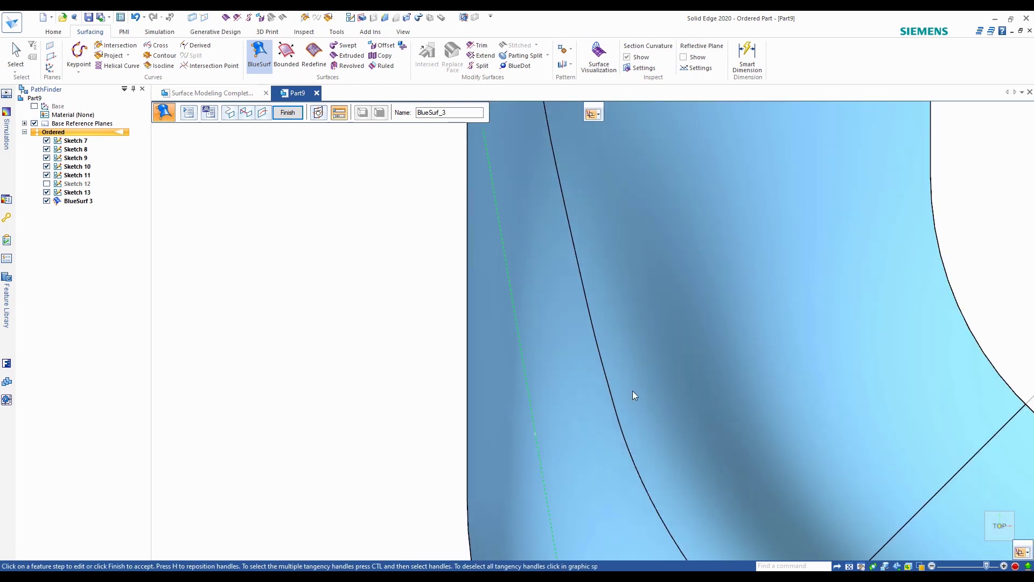
pyautogui.click(613, 399)
pyautogui.click(609, 391)
pyautogui.rightClick(645, 358)
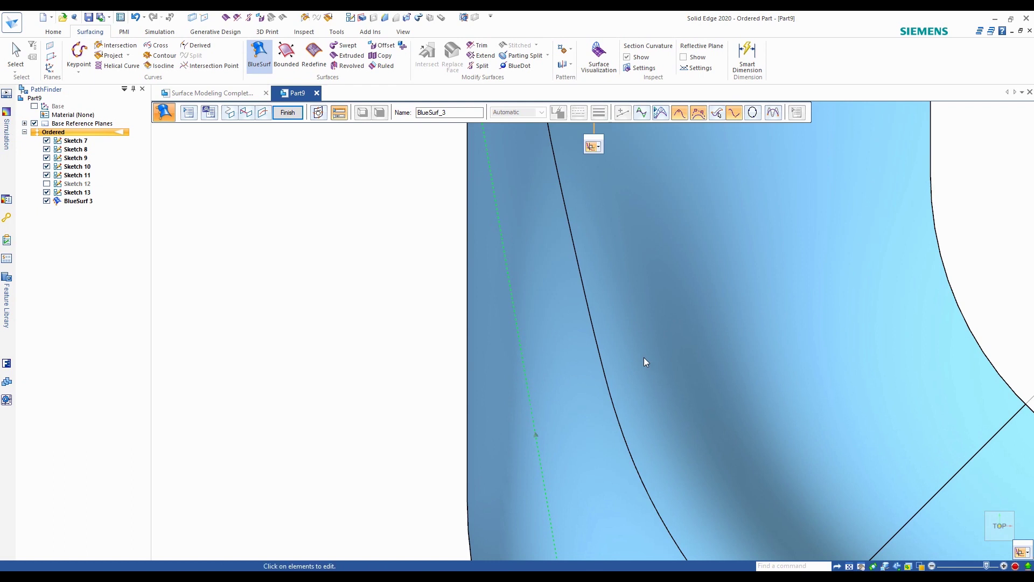
pyautogui.scroll(-4, 590, 360)
pyautogui.scroll(-1, 571, 375)
pyautogui.scroll(-2, 615, 323)
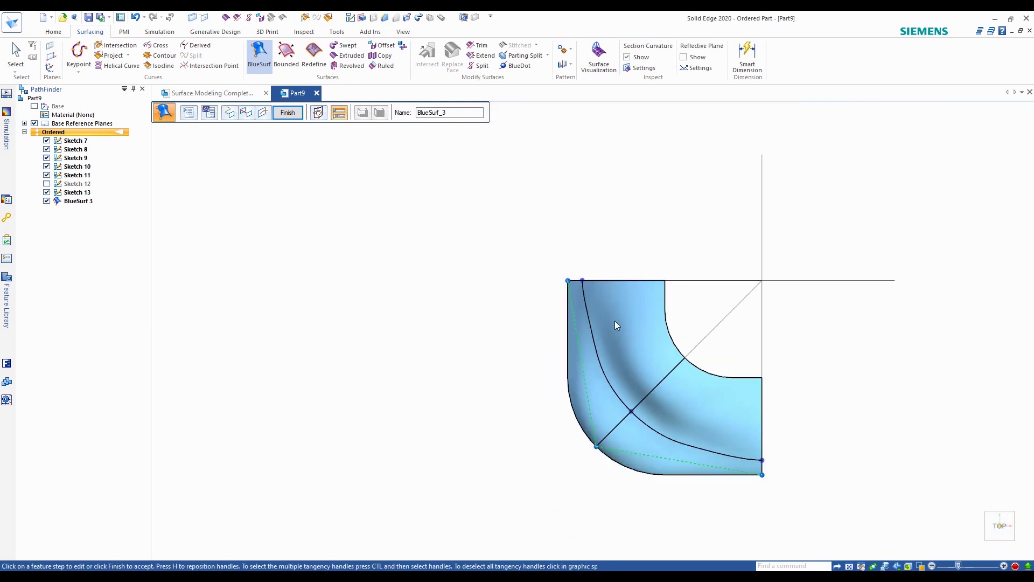
pyautogui.scroll(4, 674, 415)
pyautogui.scroll(-2, 672, 407)
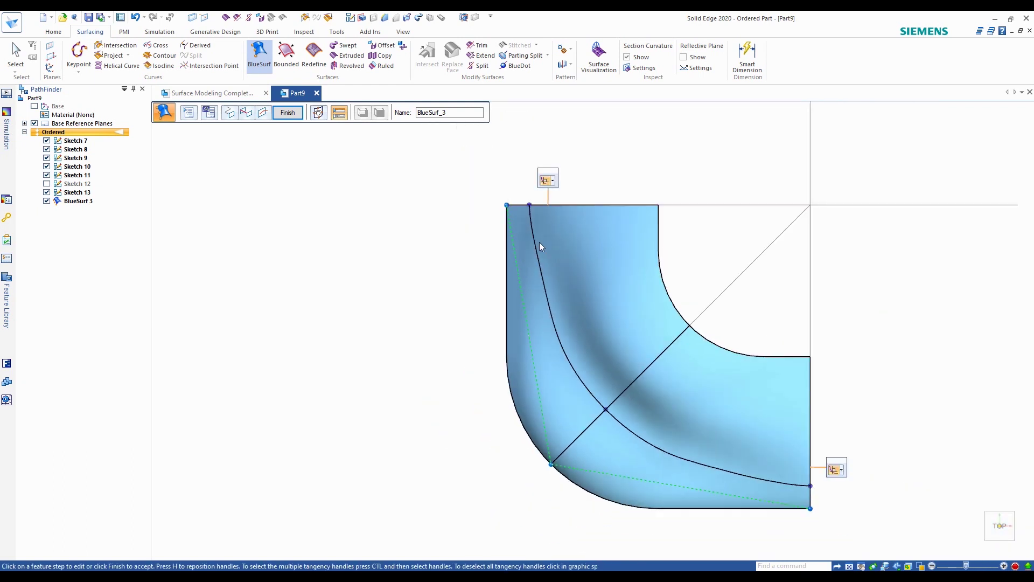
# Step: Fine-tune edit points on the guide curve's upper stretch, then deselect it
pyautogui.click(539, 256)
pyautogui.scroll(4, 546, 285)
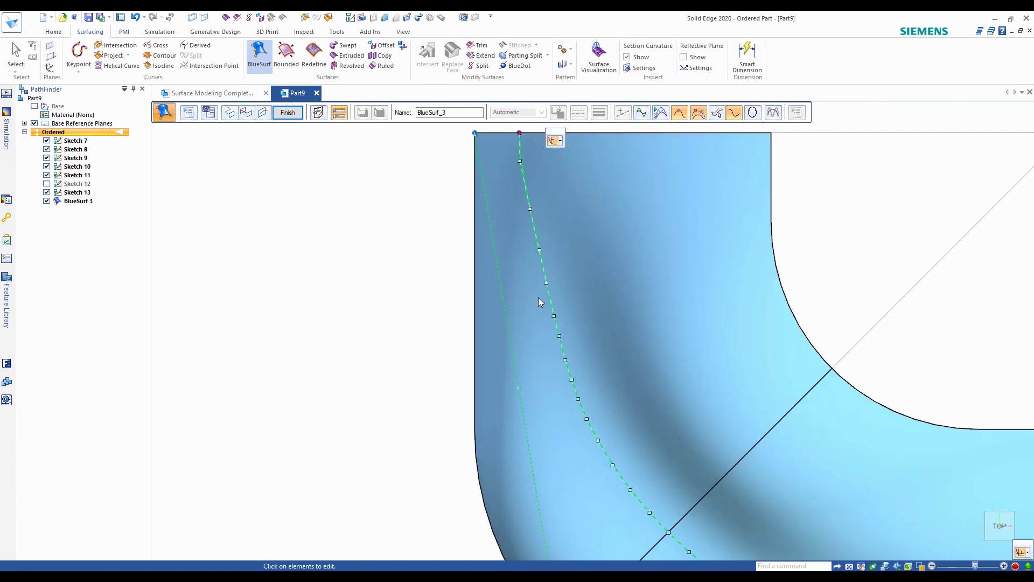
pyautogui.scroll(3, 545, 290)
pyautogui.click(545, 283)
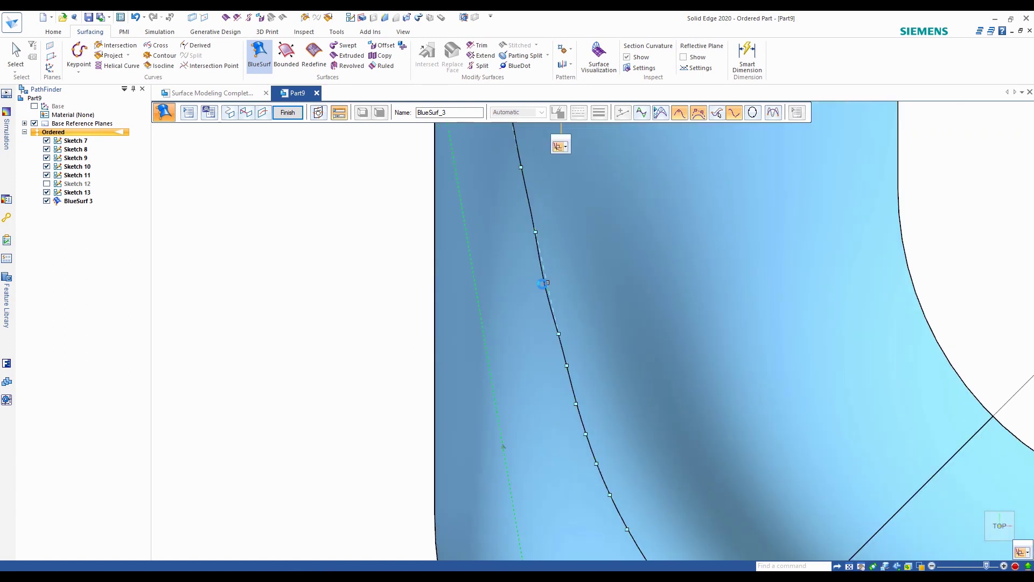
pyautogui.click(535, 236)
pyautogui.click(537, 230)
pyautogui.click(535, 231)
pyautogui.click(603, 242)
pyautogui.scroll(-5, 592, 295)
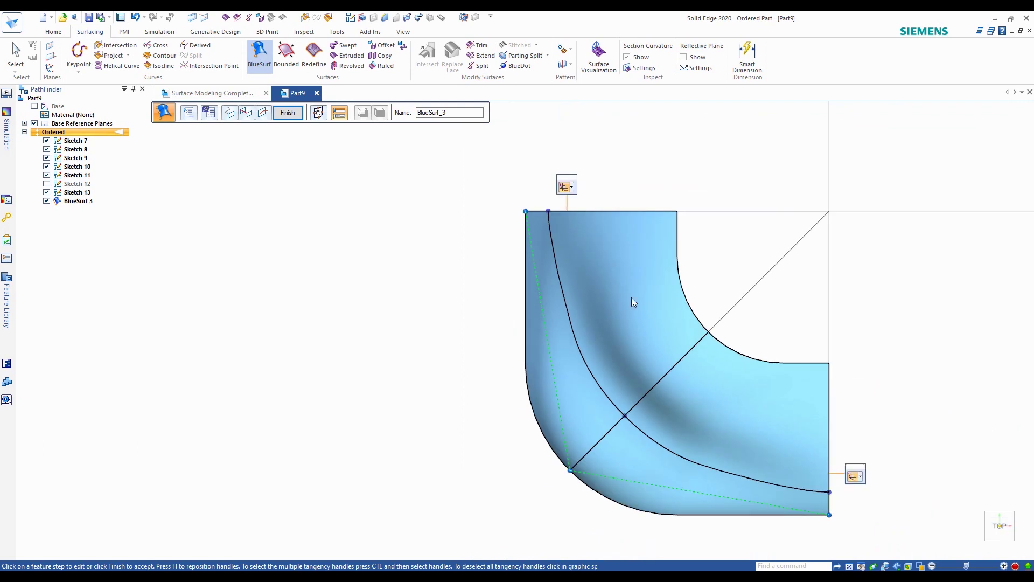
pyautogui.scroll(-2, 610, 294)
pyautogui.scroll(2, 792, 376)
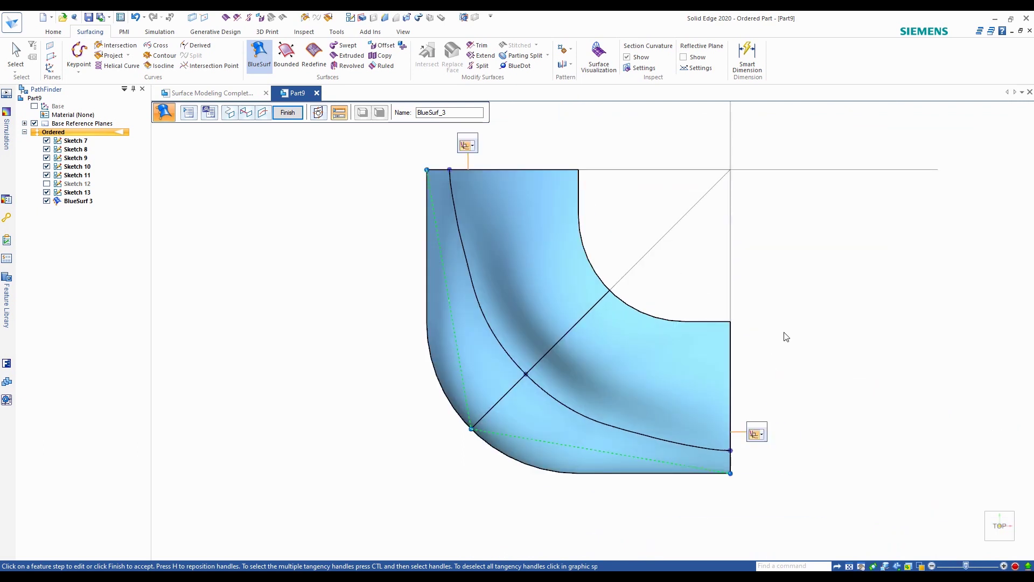
pyautogui.moveTo(788, 329); pyautogui.dragTo(776, 290, button='middle')
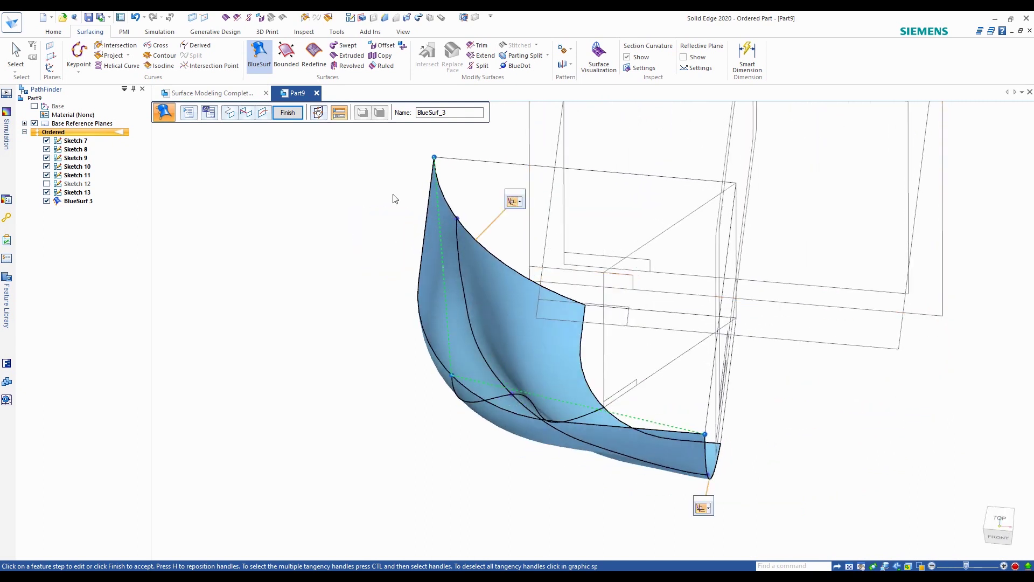
pyautogui.click(287, 113)
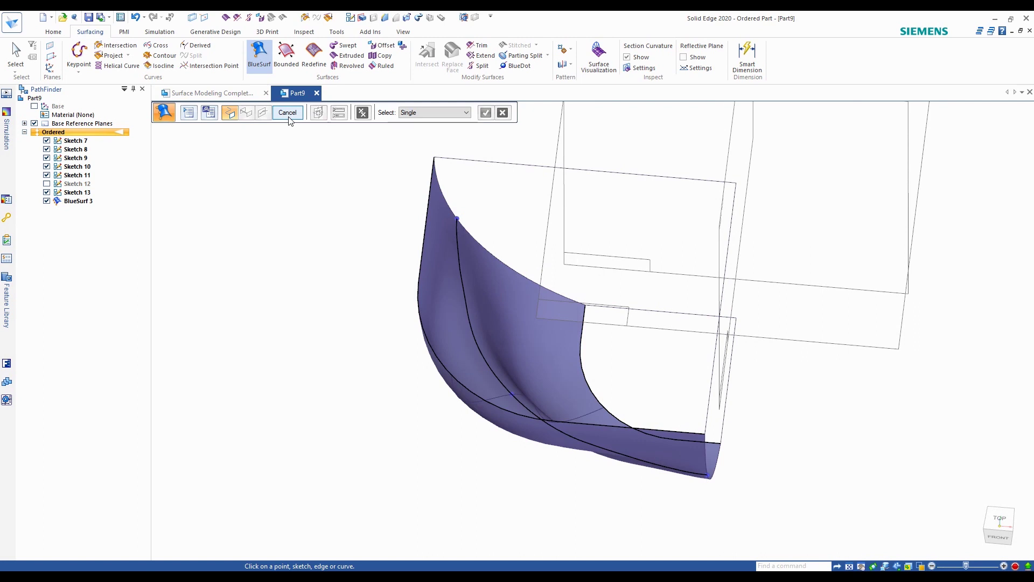
pyautogui.click(288, 114)
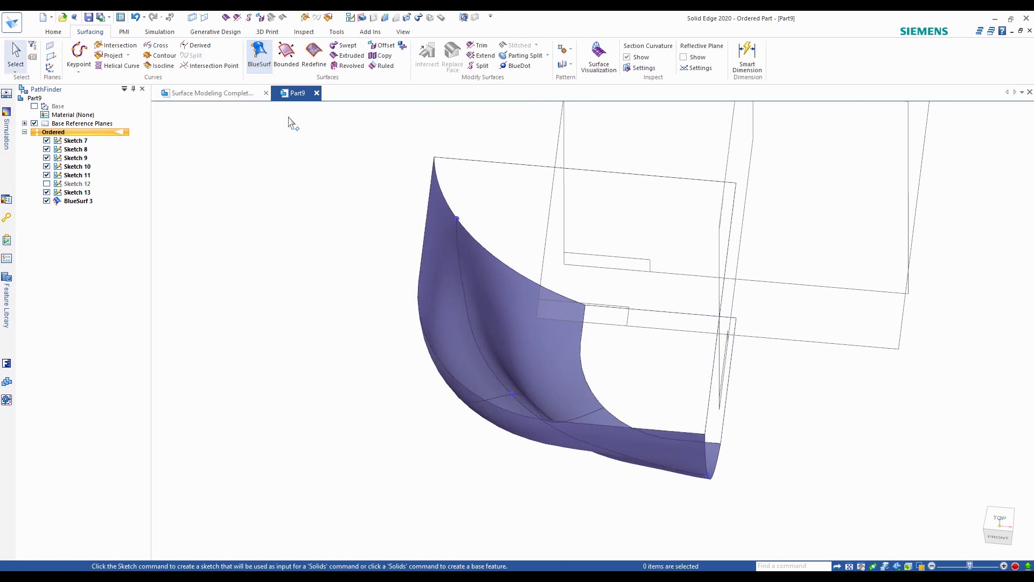
pyautogui.moveTo(810, 351); pyautogui.dragTo(819, 303, button='middle')
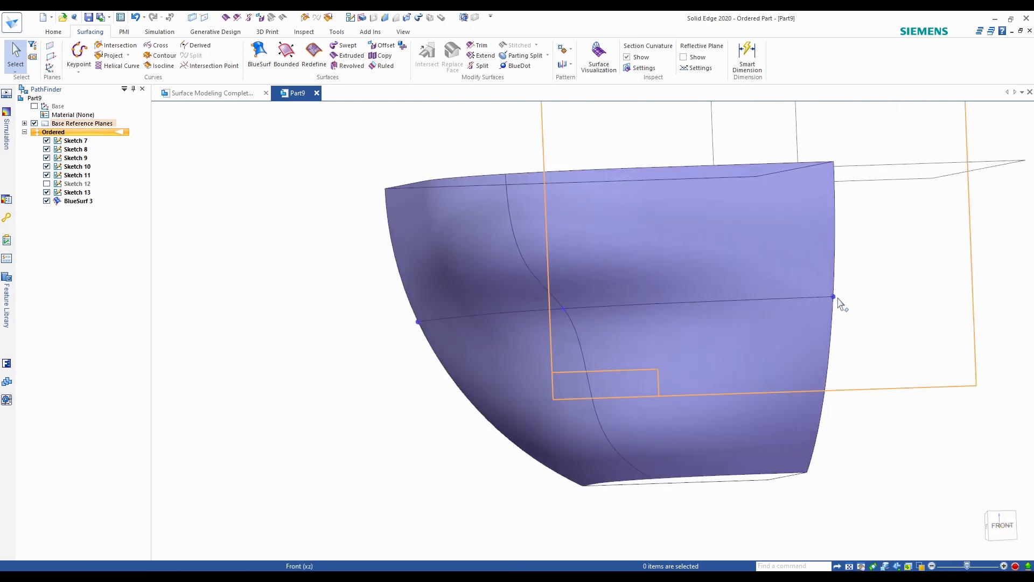
pyautogui.moveTo(483, 327); pyautogui.dragTo(349, 343, button='middle')
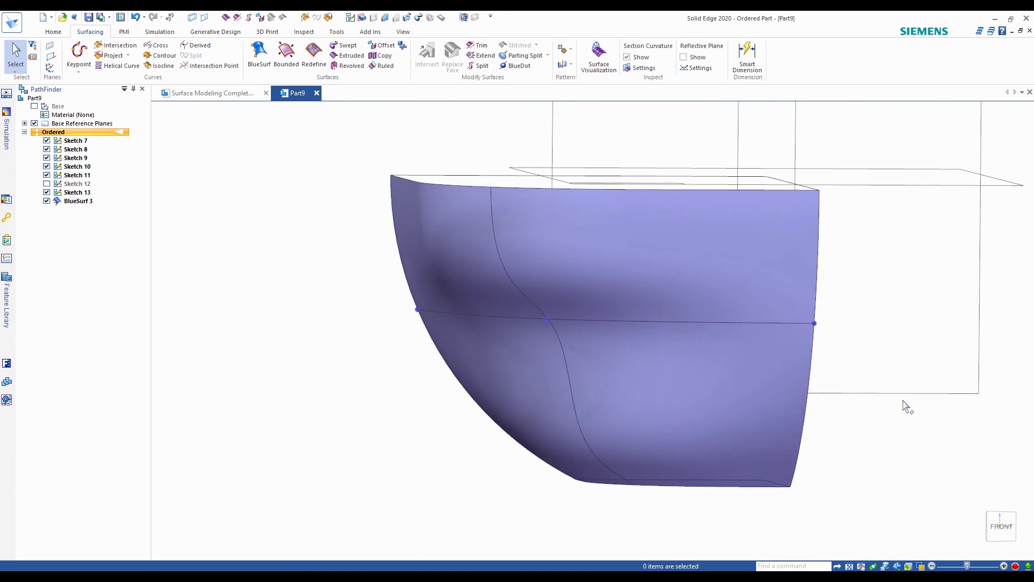
pyautogui.moveTo(907, 407); pyautogui.dragTo(892, 439, button='middle')
pyautogui.scroll(5, 554, 374)
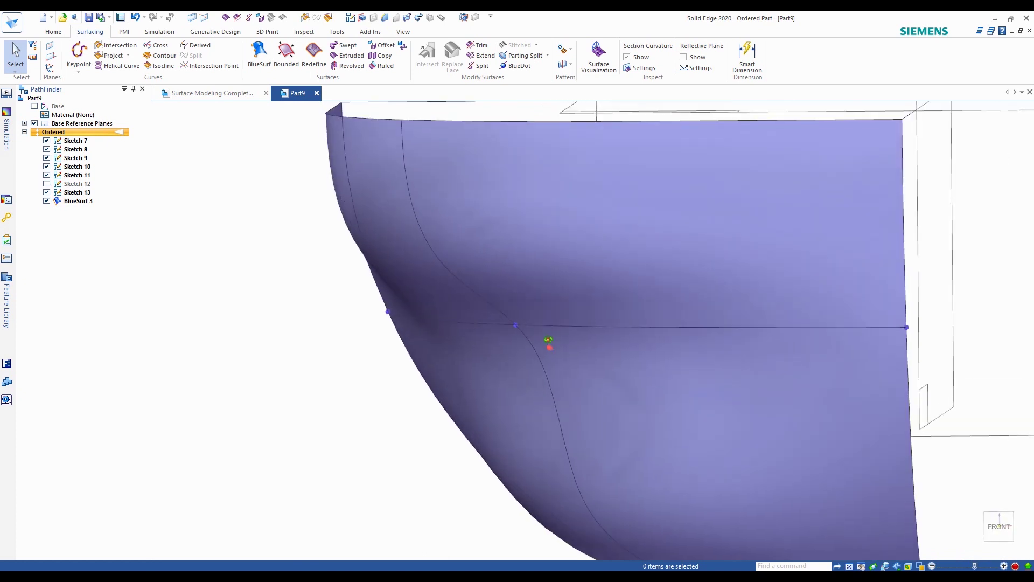
# Step: Use Dynamic Edit to shift the BlueDot slightly down and right
pyautogui.click(516, 325)
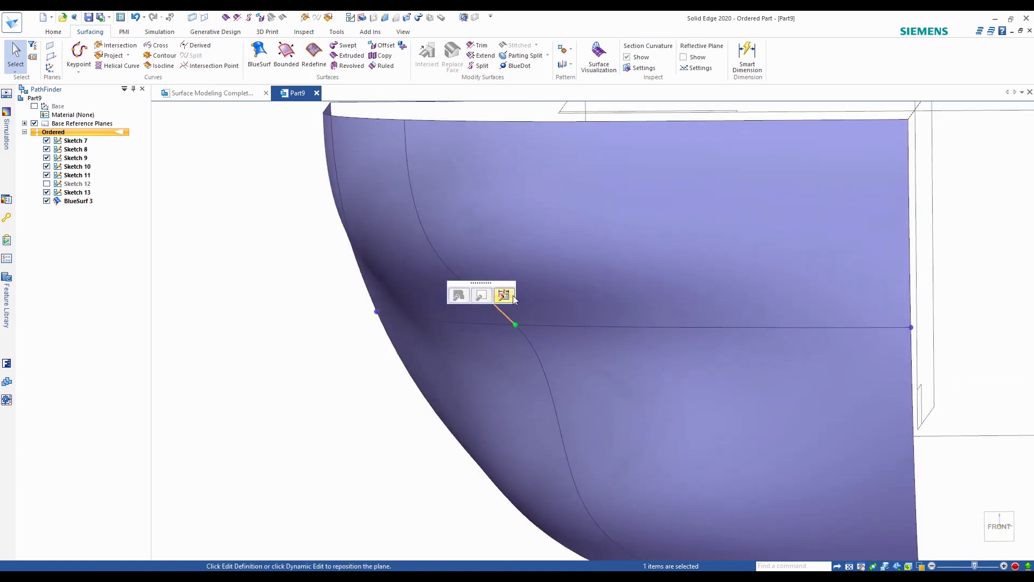
pyautogui.click(508, 296)
pyautogui.scroll(-2, 484, 339)
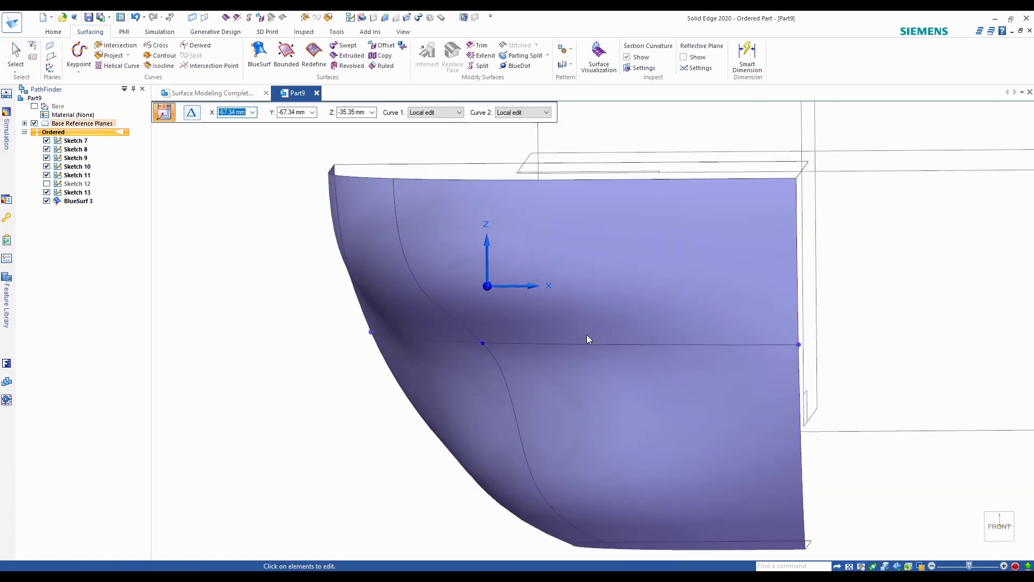
pyautogui.moveTo(587, 335); pyautogui.dragTo(556, 335, button='middle')
pyautogui.scroll(2, 512, 345)
pyautogui.moveTo(504, 333); pyautogui.dragTo(509, 334)
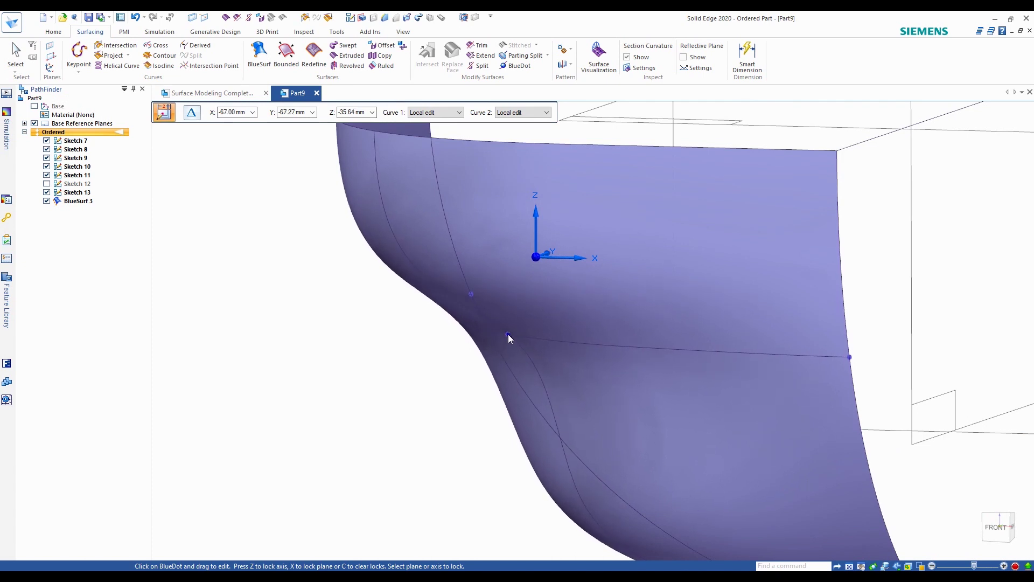
pyautogui.click(329, 302)
# Step: Orbit to the other side, then select and deselect BlueSurf 3 to review it
pyautogui.scroll(-4, 414, 329)
pyautogui.moveTo(343, 291); pyautogui.dragTo(426, 291, button='middle')
pyautogui.click(590, 379)
pyautogui.scroll(2, 546, 344)
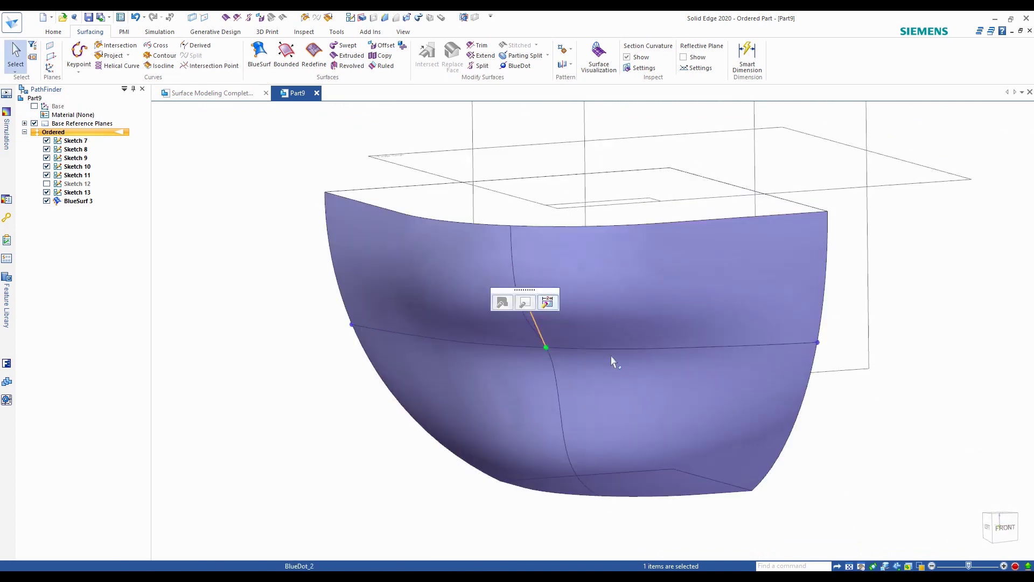
pyautogui.click(875, 413)
pyautogui.moveTo(847, 295); pyautogui.dragTo(681, 360, button='middle')
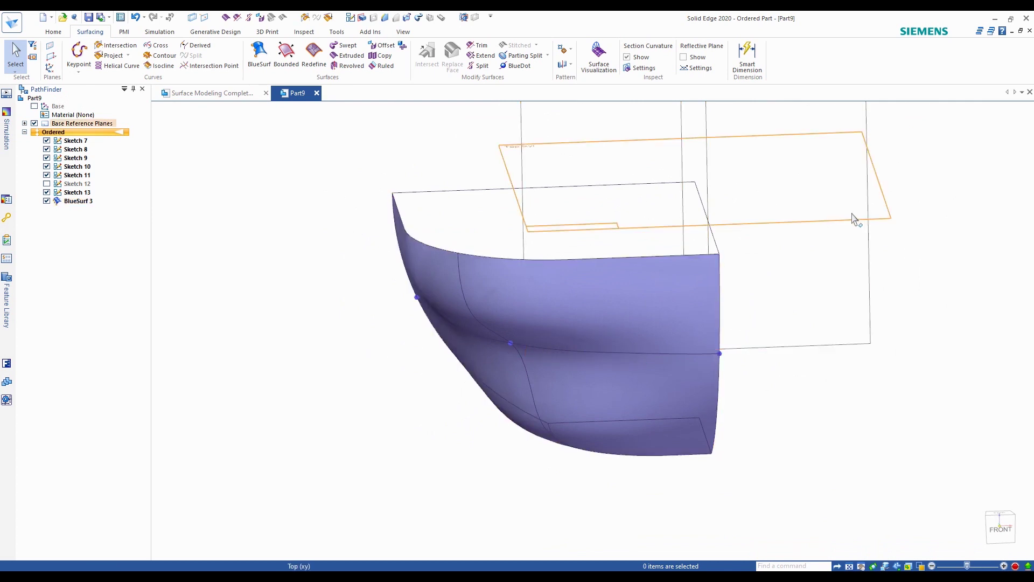
pyautogui.moveTo(835, 381); pyautogui.dragTo(788, 383, button='middle')
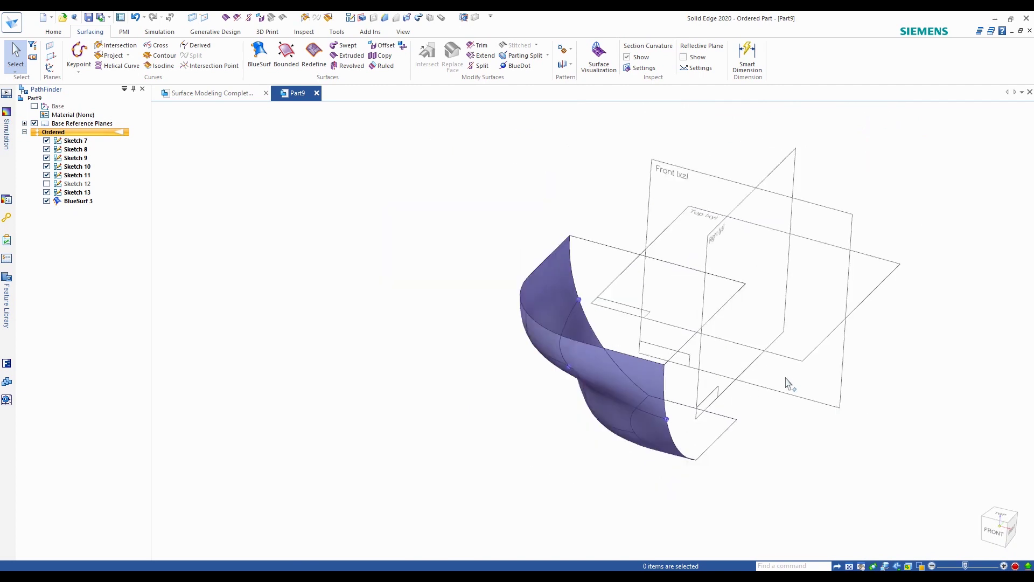
pyautogui.moveTo(757, 240); pyautogui.dragTo(758, 275, button='middle')
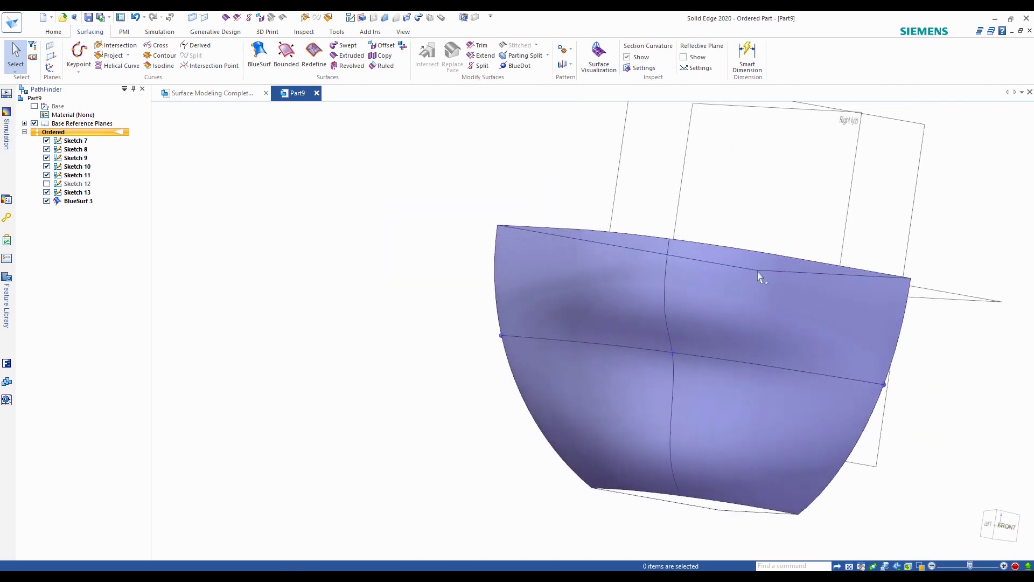
pyautogui.moveTo(690, 345); pyautogui.dragTo(578, 290, button='middle')
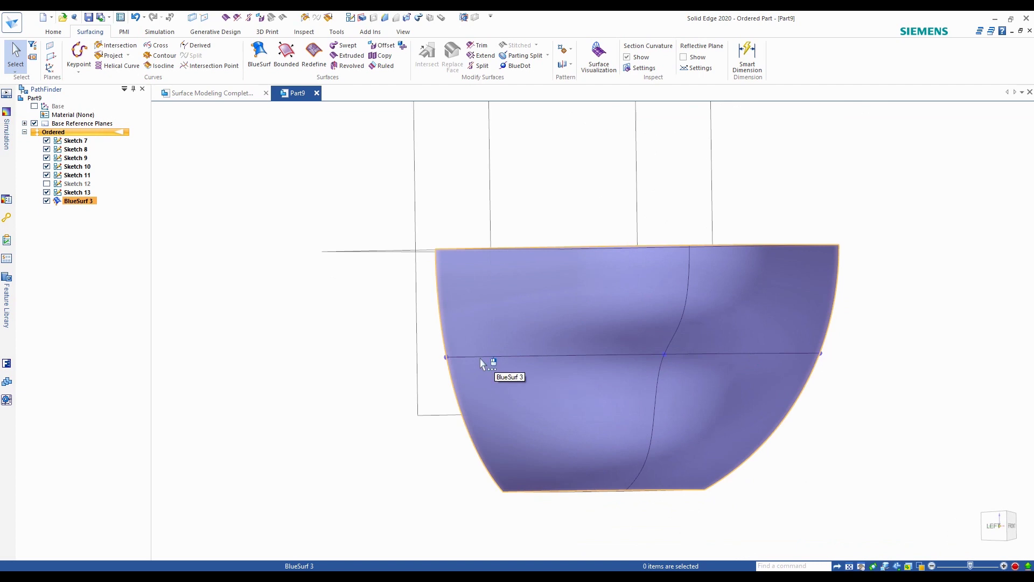
pyautogui.moveTo(761, 301); pyautogui.dragTo(753, 323, button='middle')
pyautogui.scroll(-3, 750, 328)
pyautogui.moveTo(500, 207); pyautogui.dragTo(554, 238, button='middle')
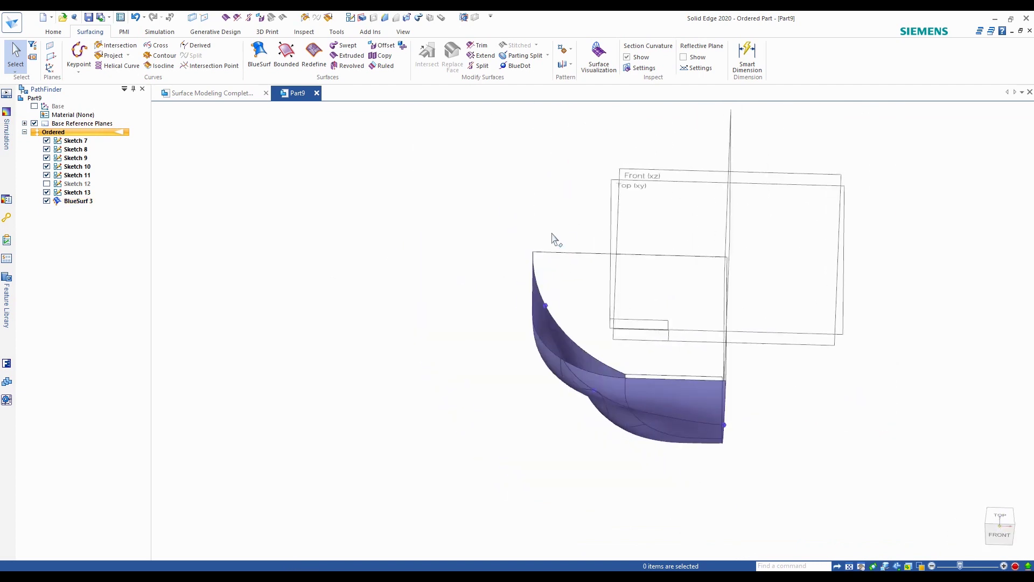
pyautogui.moveTo(471, 346); pyautogui.dragTo(767, 450, button='middle')
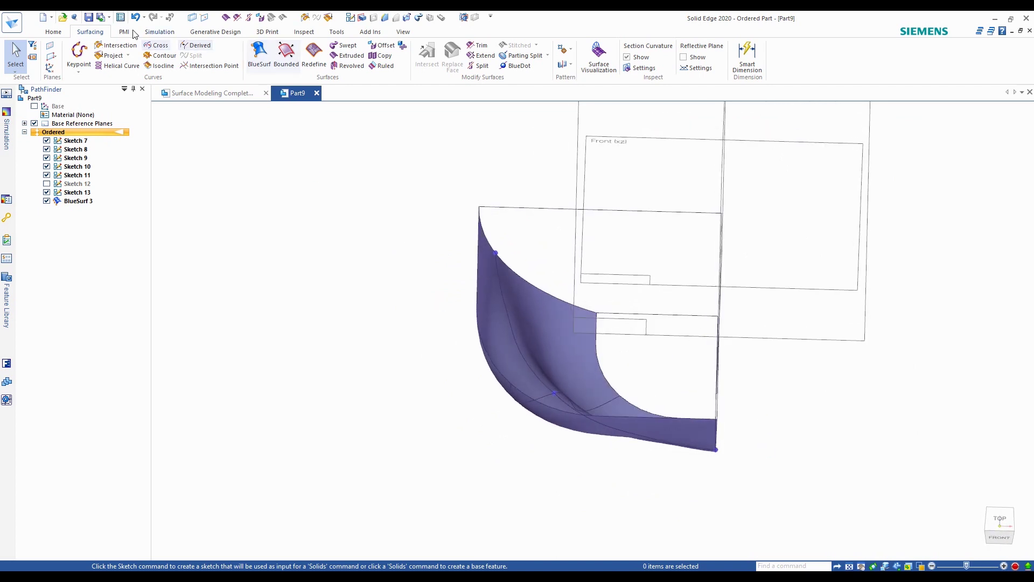
pyautogui.moveTo(314, 167); pyautogui.dragTo(371, 195, button='middle')
pyautogui.scroll(-1, 278, 139)
pyautogui.scroll(1, 316, 167)
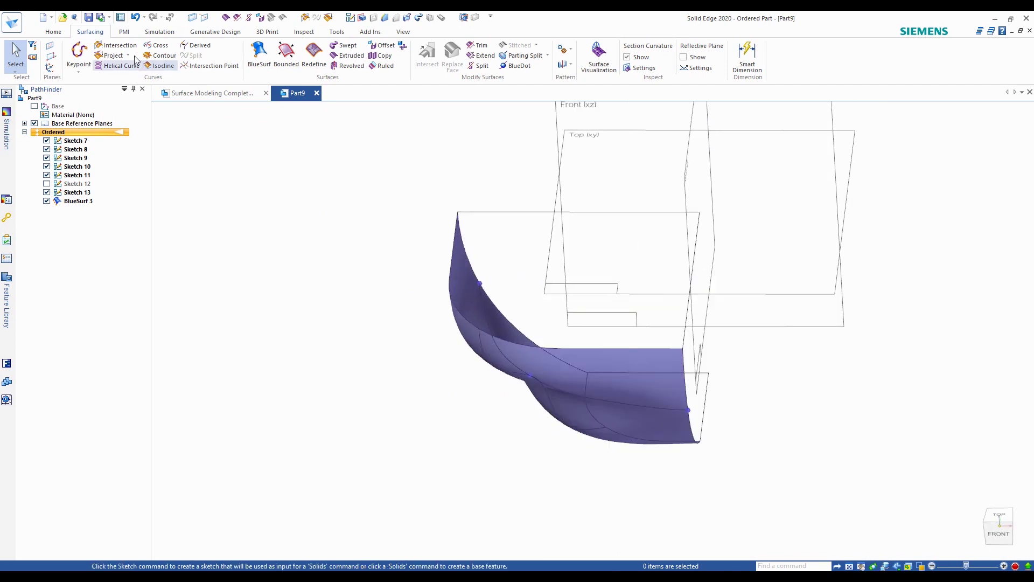
# Step: Fill the open flat edge loop with a Bounded patch surface
pyautogui.click(286, 53)
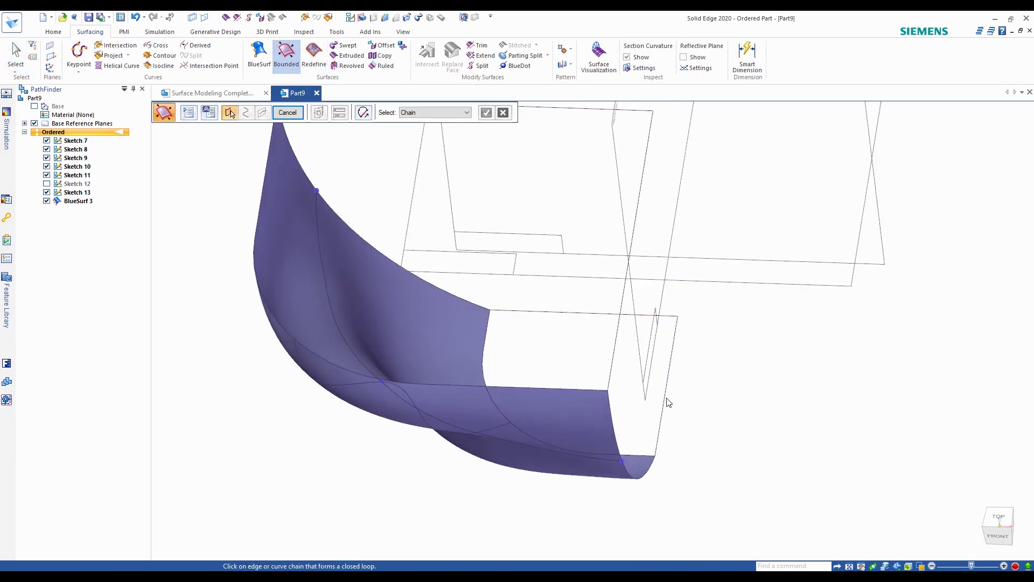
pyautogui.click(668, 401)
pyautogui.rightClick(716, 418)
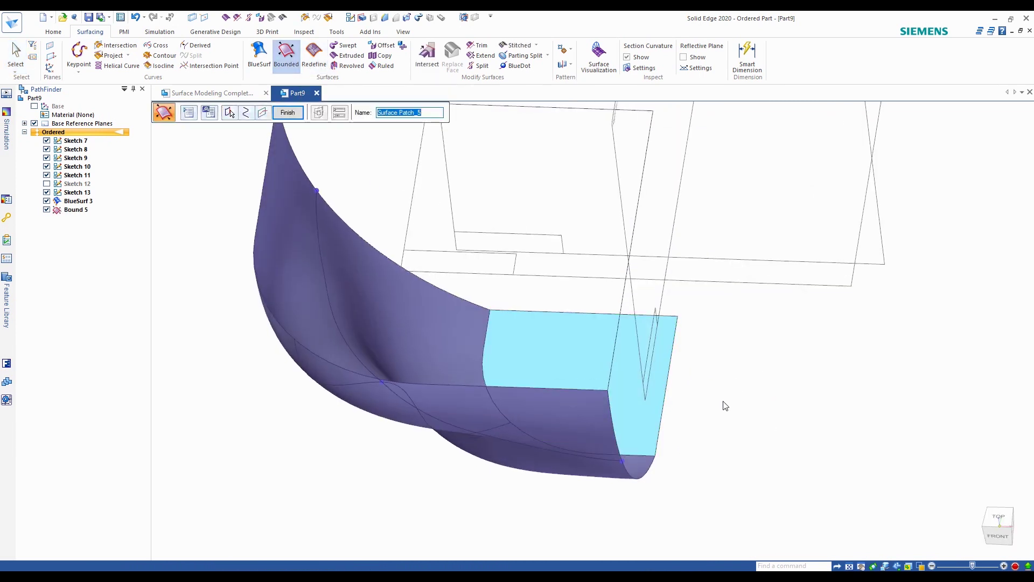
pyautogui.rightClick(724, 406)
pyautogui.click(288, 112)
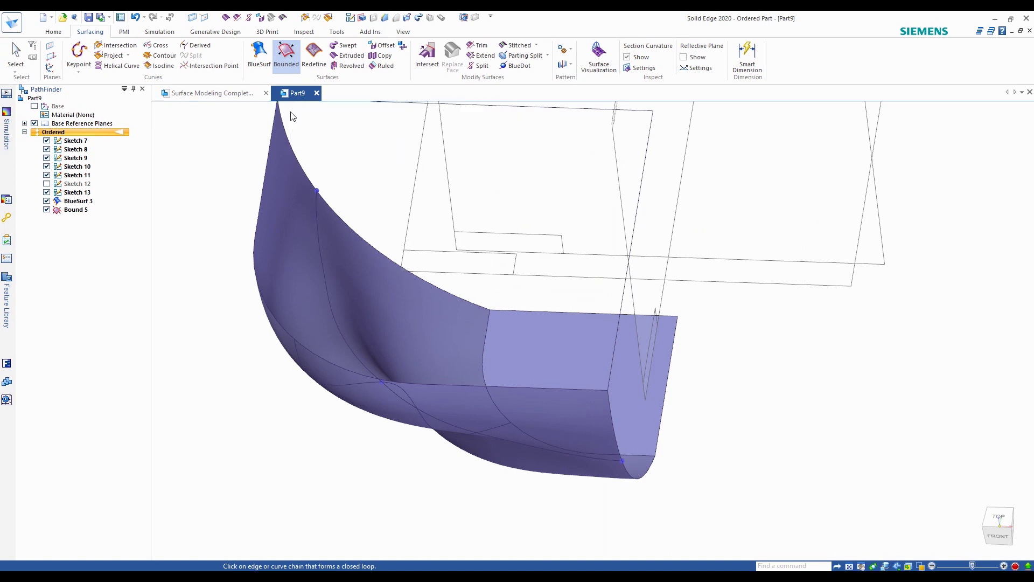
pyautogui.moveTo(619, 358); pyautogui.dragTo(760, 416, button='middle')
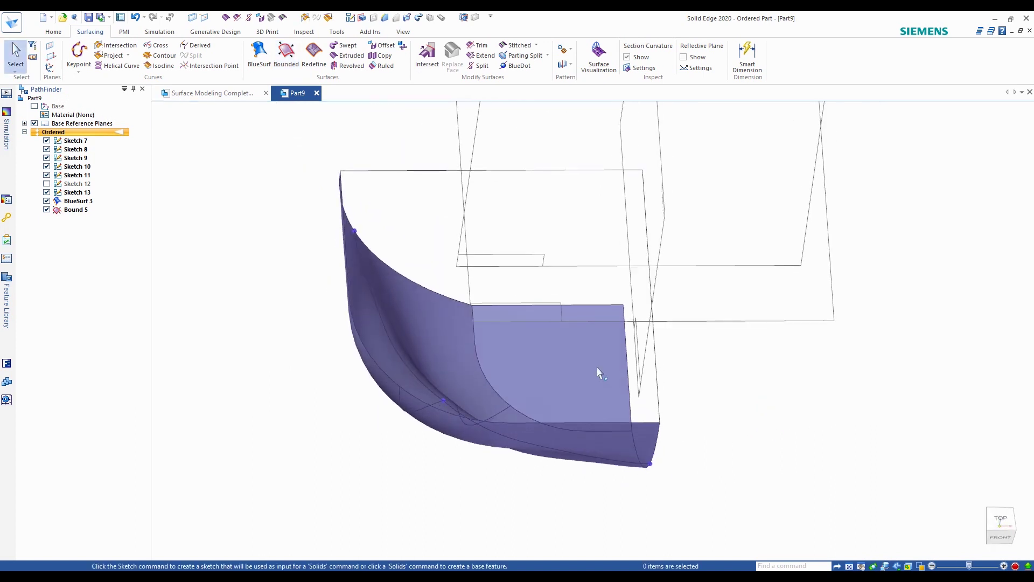
pyautogui.scroll(-1, 425, 231)
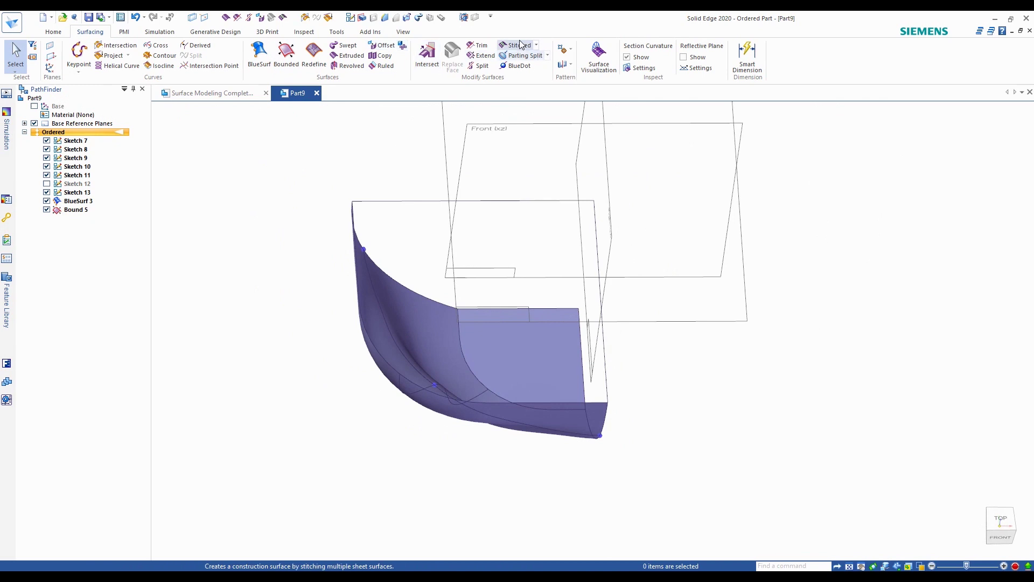
# Step: Stitch BlueSurf 3 and the bounded patch into one surface, Stitch 3
pyautogui.click(578, 274)
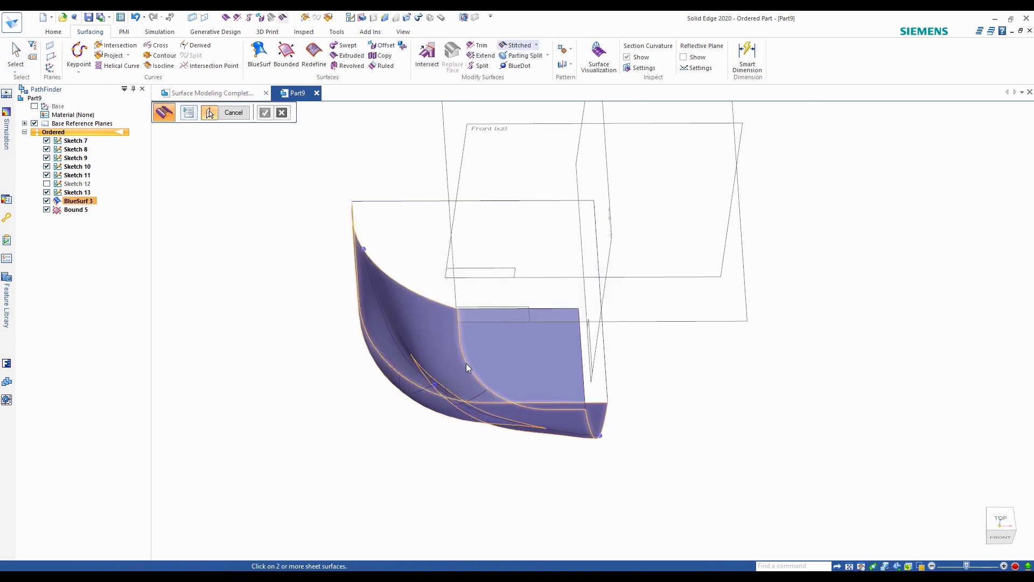
pyautogui.click(467, 363)
pyautogui.click(498, 356)
pyautogui.rightClick(245, 313)
pyautogui.click(235, 114)
pyautogui.click(235, 114)
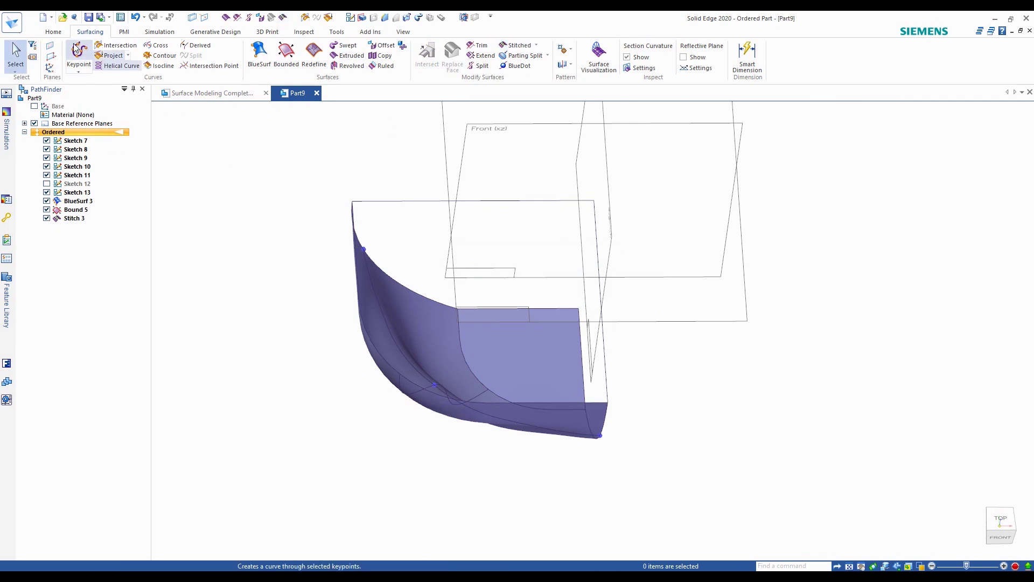
pyautogui.click(53, 31)
pyautogui.click(455, 65)
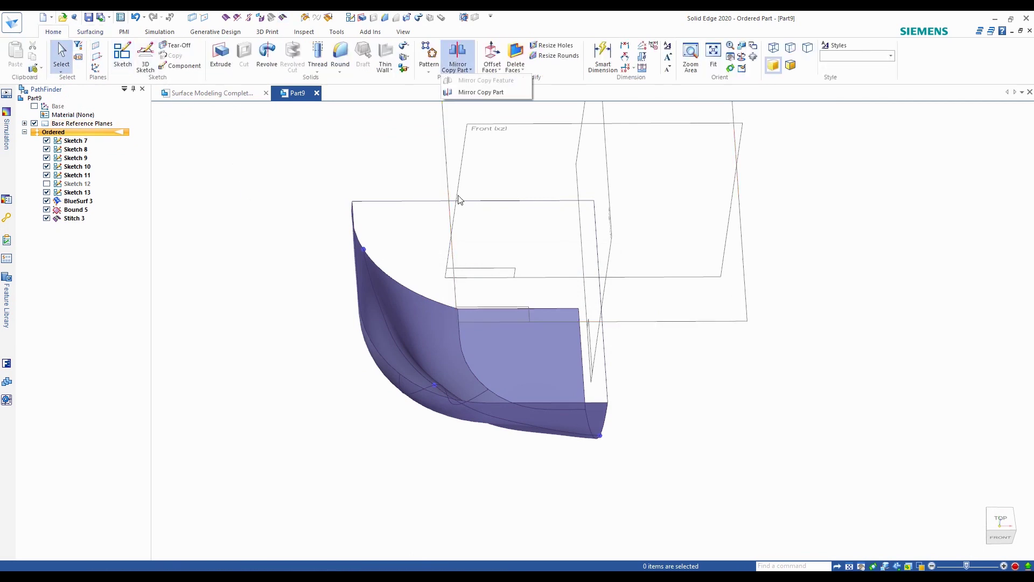
# Step: Mirror-copy the stitched surface body across the right plane
pyautogui.click(453, 351)
pyautogui.rightClick(678, 354)
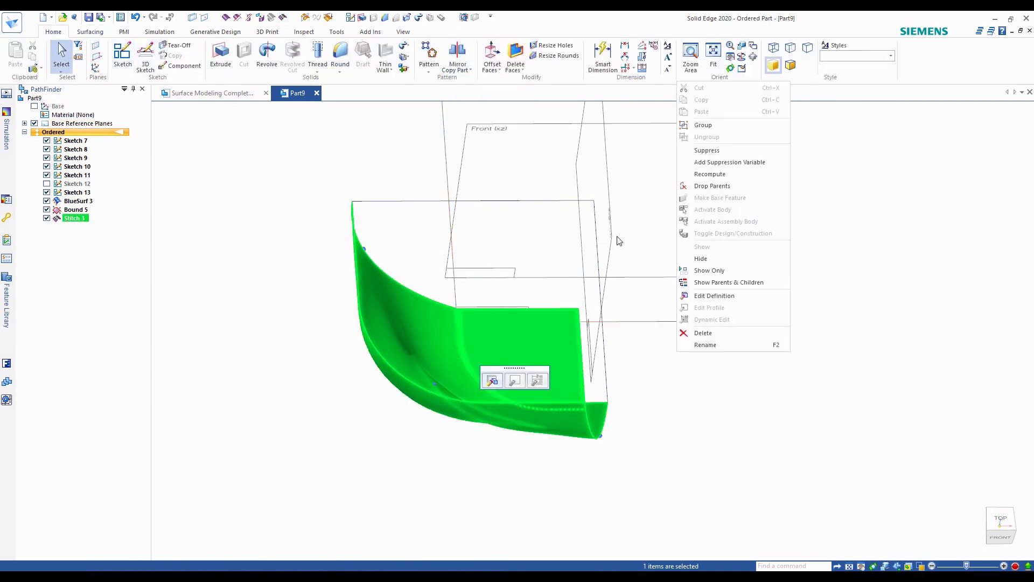
pyautogui.click(664, 380)
pyautogui.click(457, 51)
pyautogui.click(430, 338)
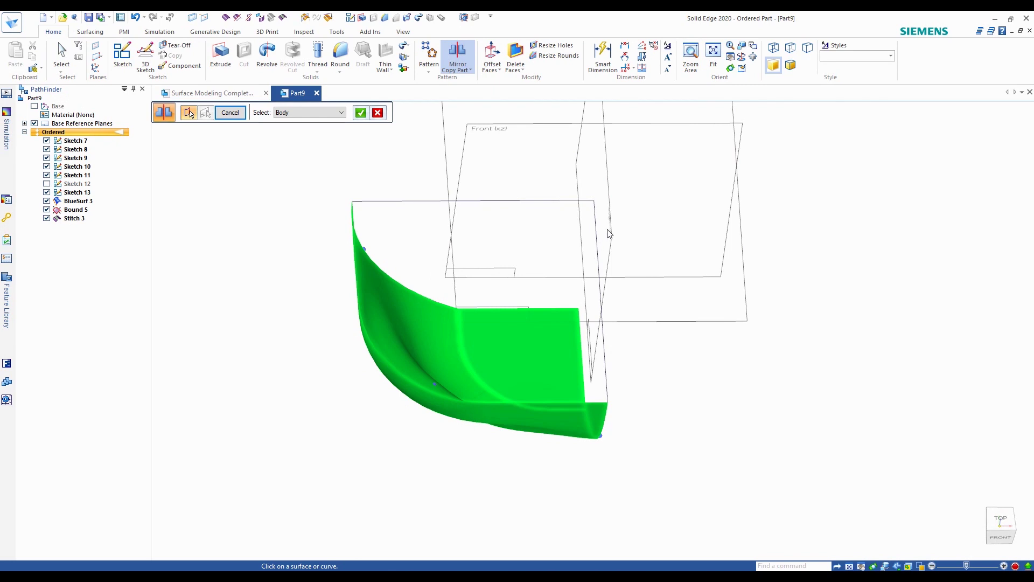
pyautogui.scroll(-2, 612, 245)
pyautogui.moveTo(585, 145); pyautogui.dragTo(650, 154, button='middle')
pyautogui.rightClick(623, 150)
pyautogui.click(583, 152)
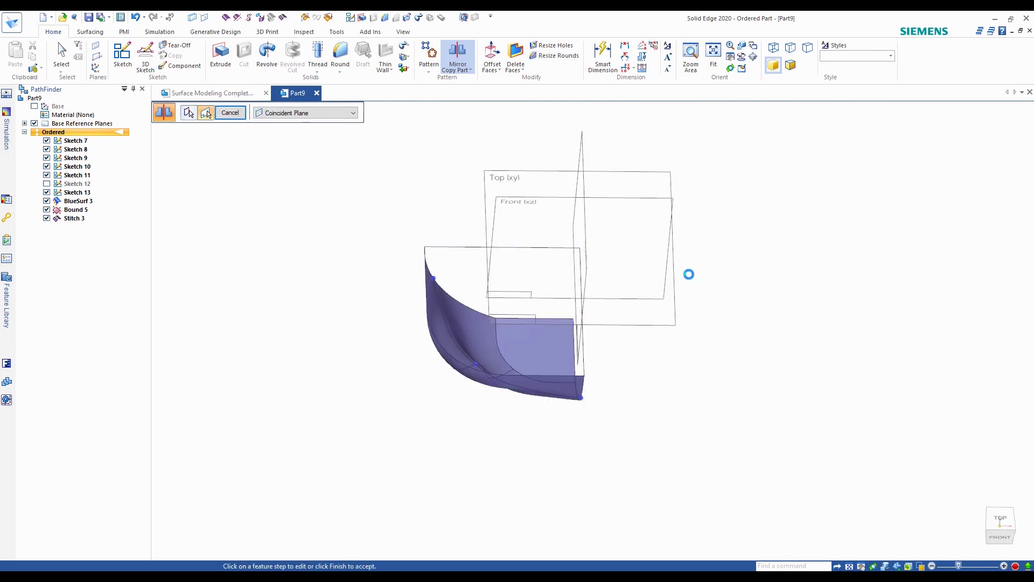
# Step: Mirror the half hull across the Top plane, end the command, and orbit to inspect
pyautogui.scroll(4, 735, 339)
pyautogui.moveTo(739, 368)
pyautogui.mouseDown(button='middle')
pyautogui.moveTo(736, 386)
pyautogui.moveTo(730, 356)
pyautogui.mouseUp(button='middle')
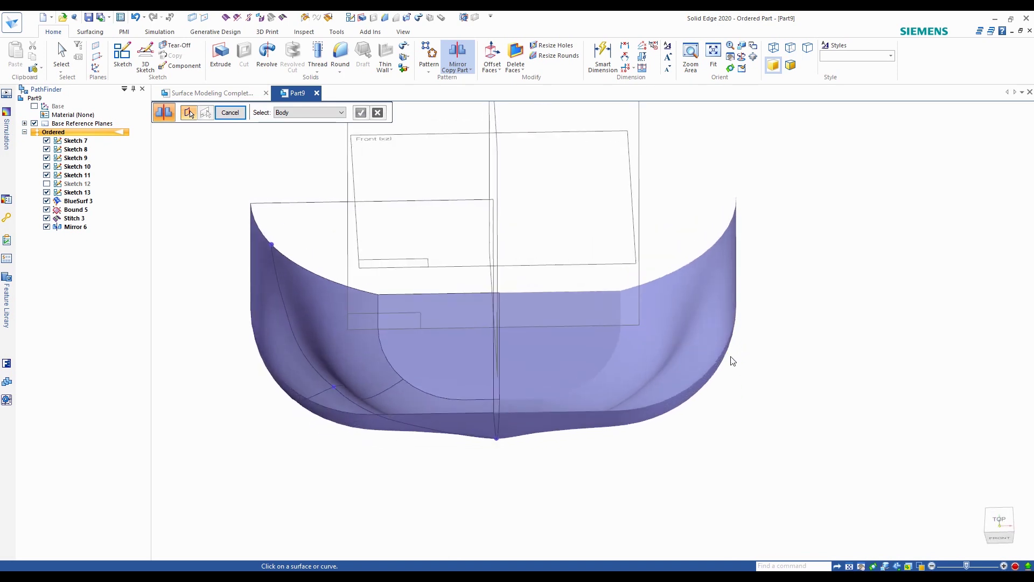
pyautogui.scroll(-2, 689, 371)
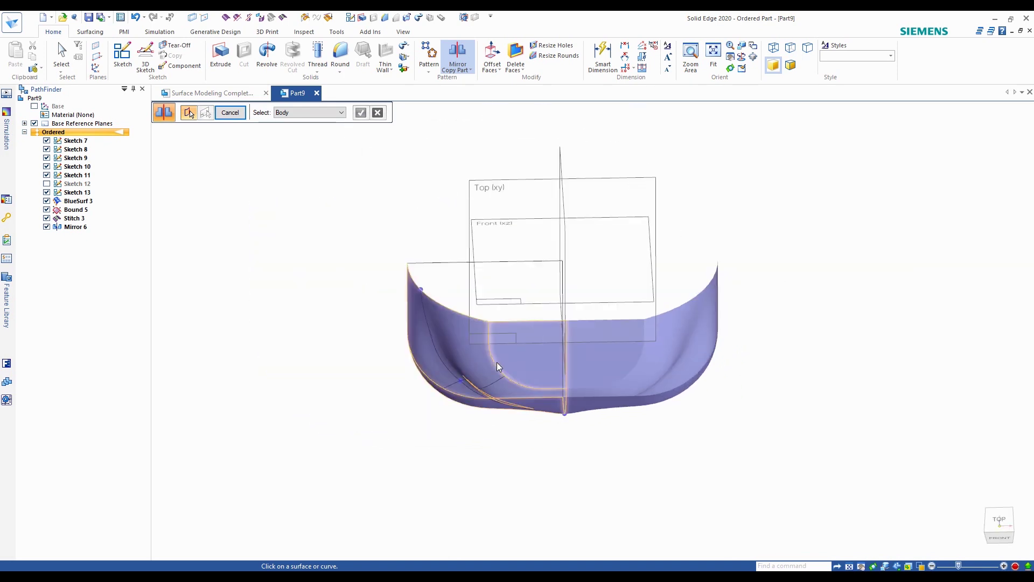
pyautogui.click(615, 360)
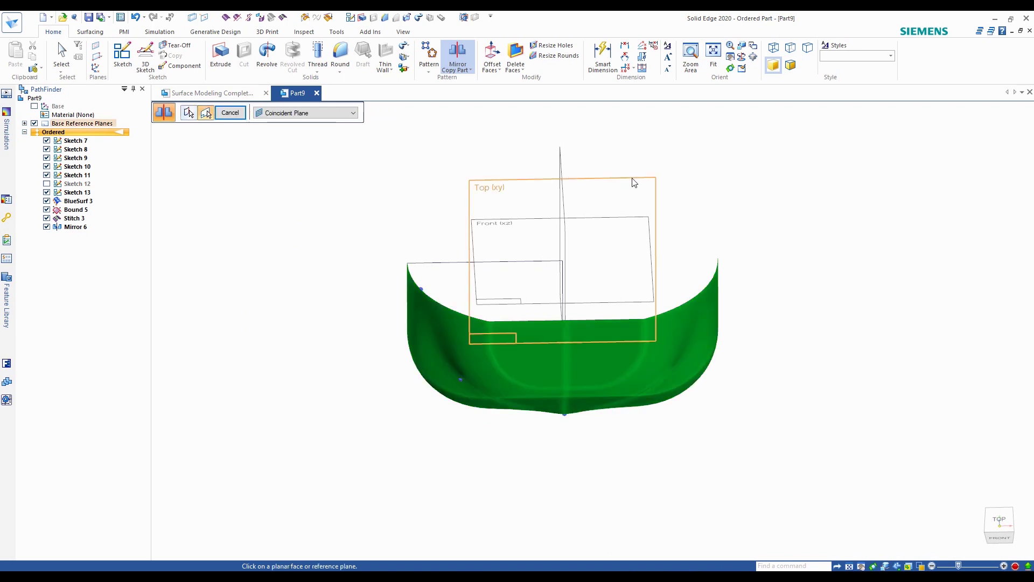
pyautogui.click(638, 220)
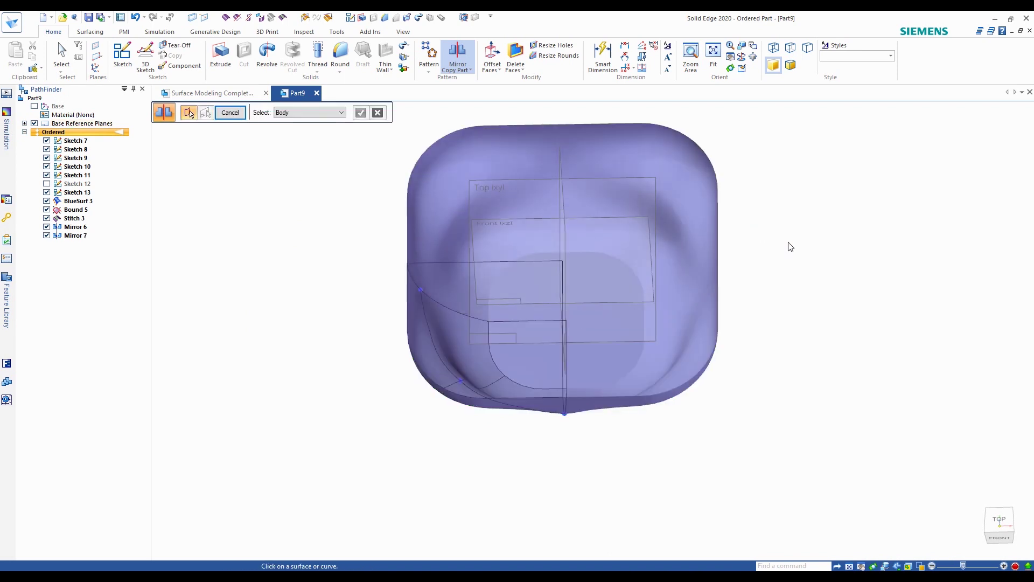
pyautogui.click(230, 112)
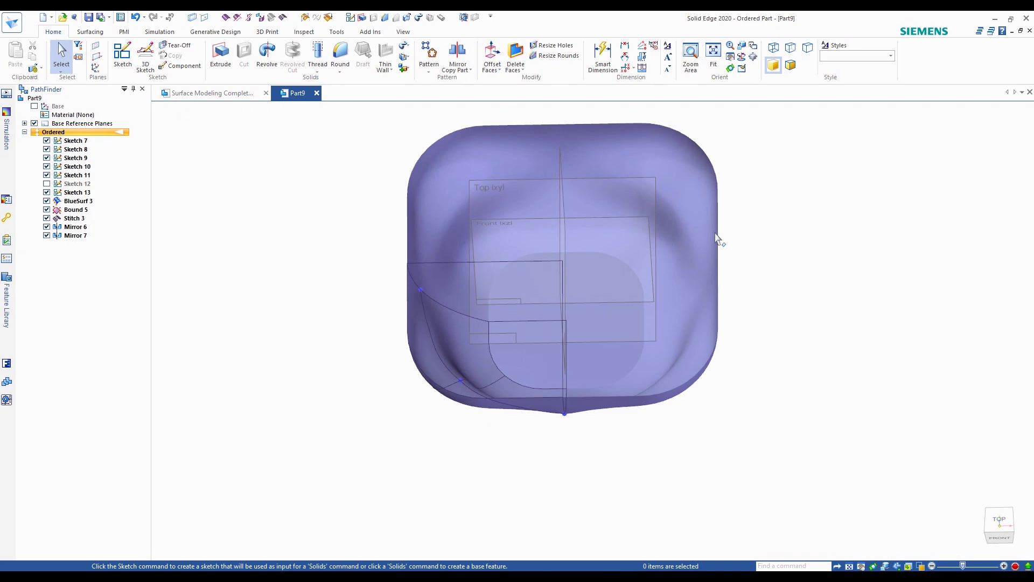
pyautogui.moveTo(775, 318); pyautogui.dragTo(397, 247, button='middle')
pyautogui.scroll(2, 341, 210)
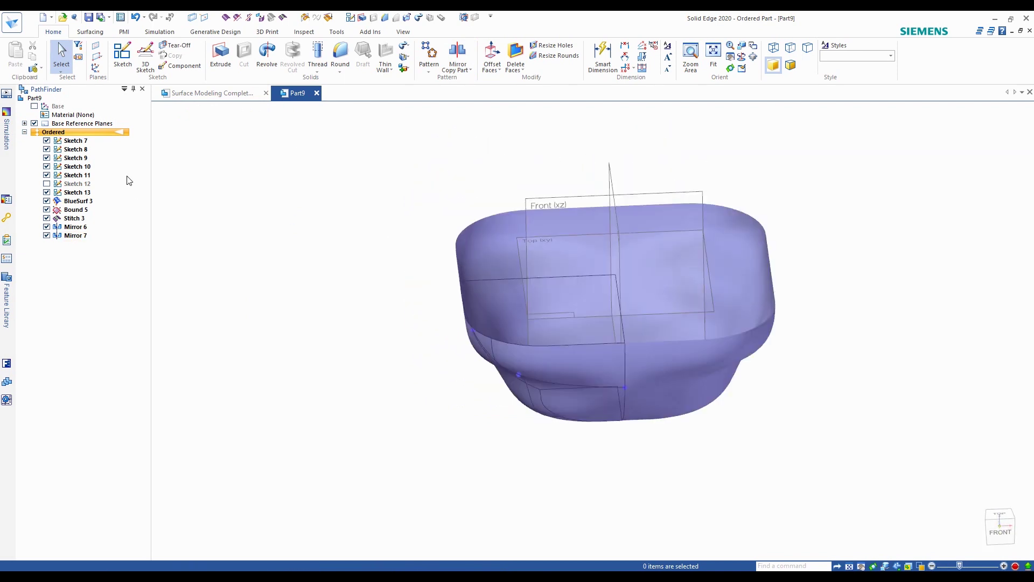
# Step: Hide all sketches and the base reference planes to leave only the bowl surfaces visible
pyautogui.rightClick(273, 198)
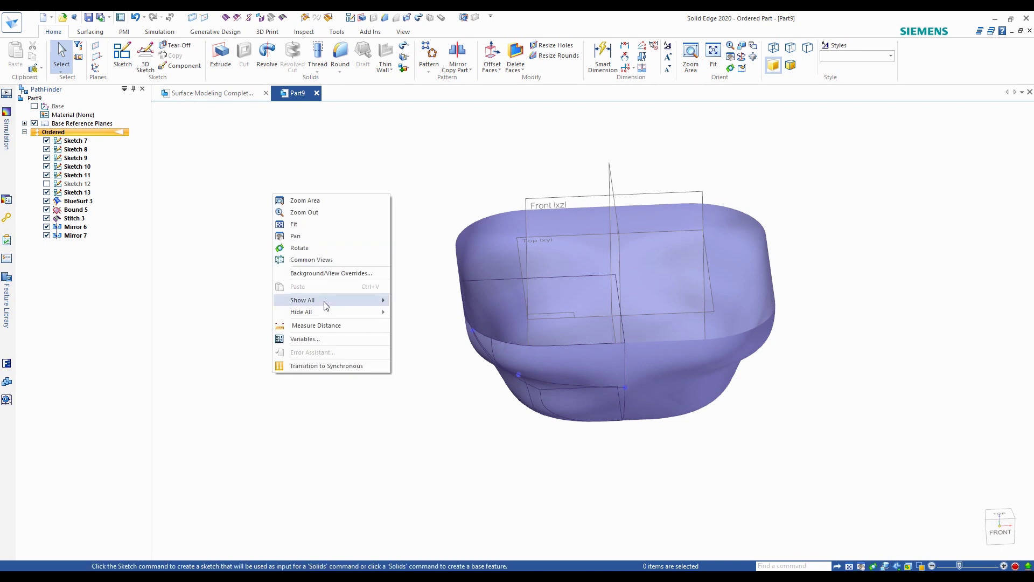
pyautogui.moveTo(327, 311)
pyautogui.click(422, 337)
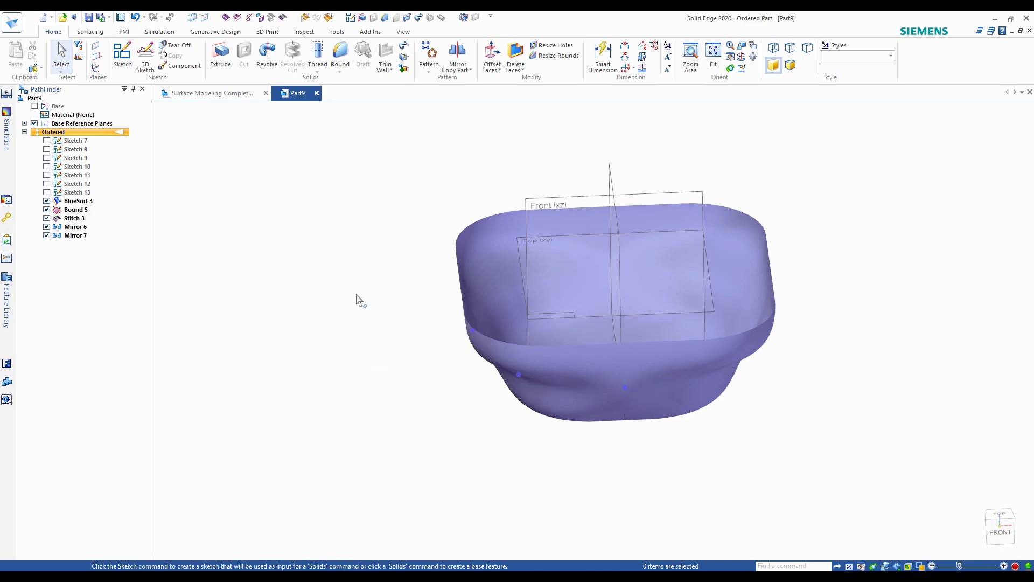
pyautogui.click(34, 124)
pyautogui.moveTo(266, 160); pyautogui.dragTo(464, 214, button='middle')
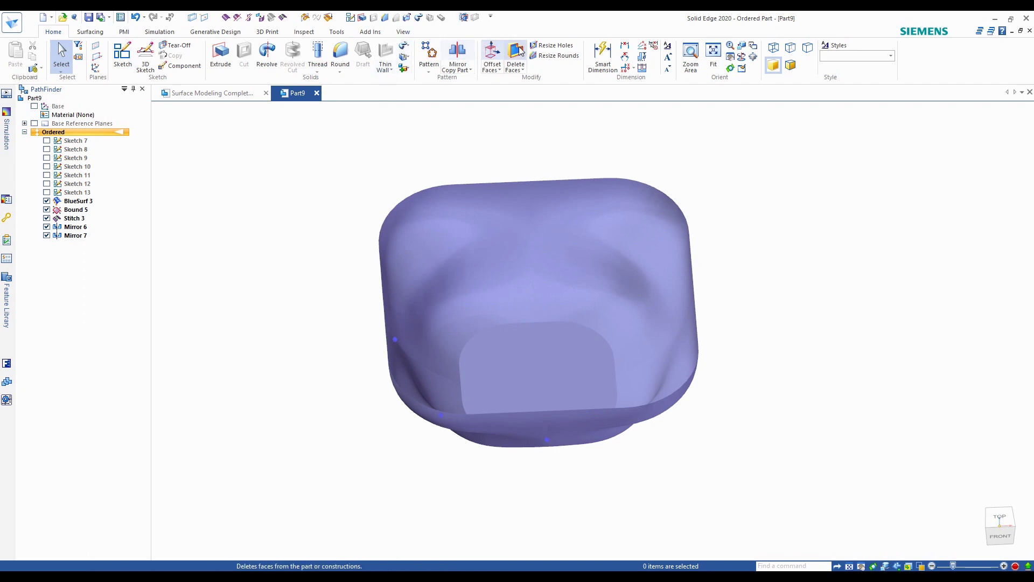
# Step: Stitch Stitch 3, Mirror 6 and Mirror 7 into a single surface, Stitch 4
pyautogui.click(108, 32)
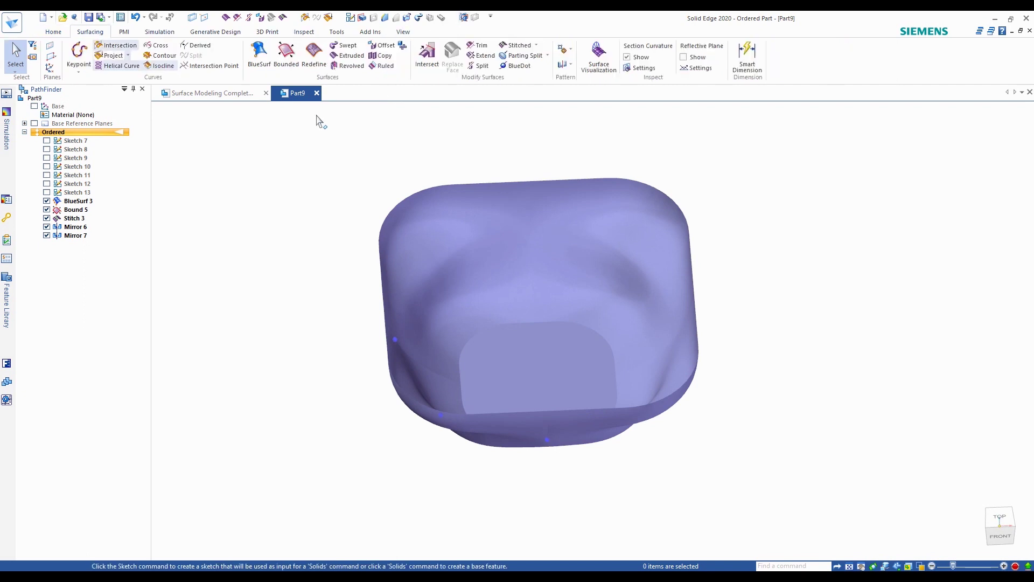
pyautogui.click(516, 46)
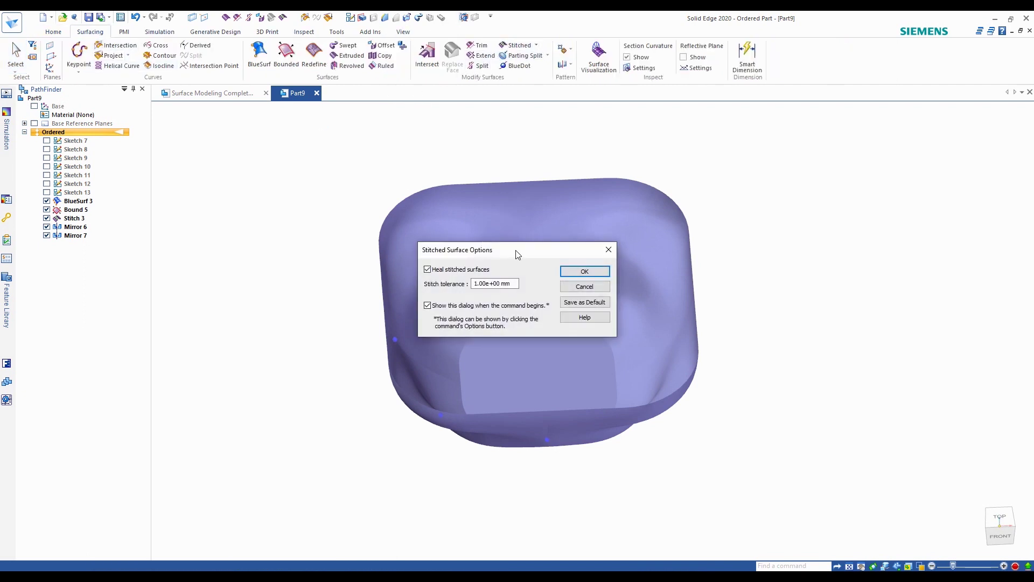
pyautogui.click(584, 271)
pyautogui.moveTo(558, 269); pyautogui.dragTo(366, 180, button='middle')
pyautogui.moveTo(364, 170); pyautogui.dragTo(739, 456)
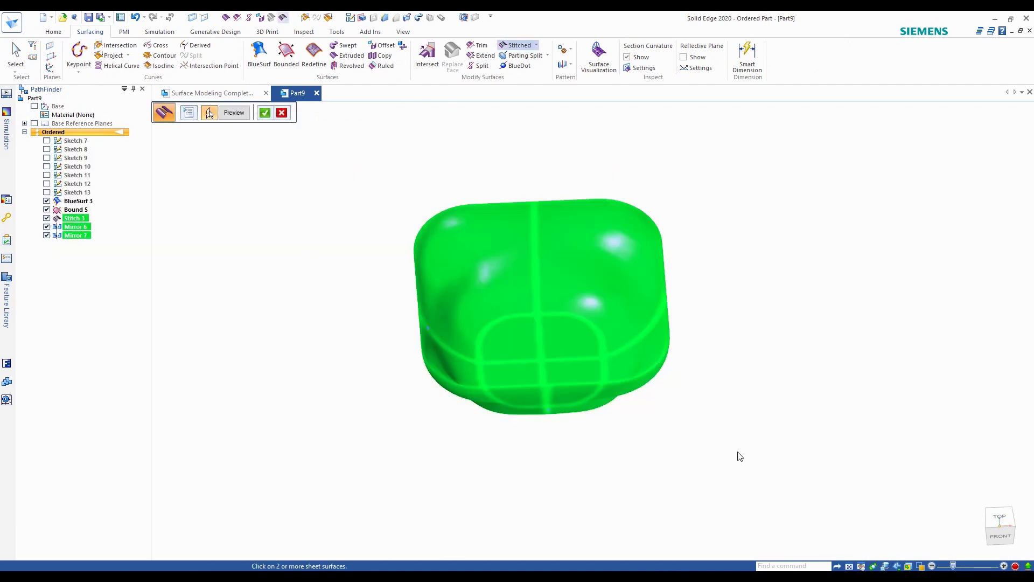
pyautogui.rightClick(328, 257)
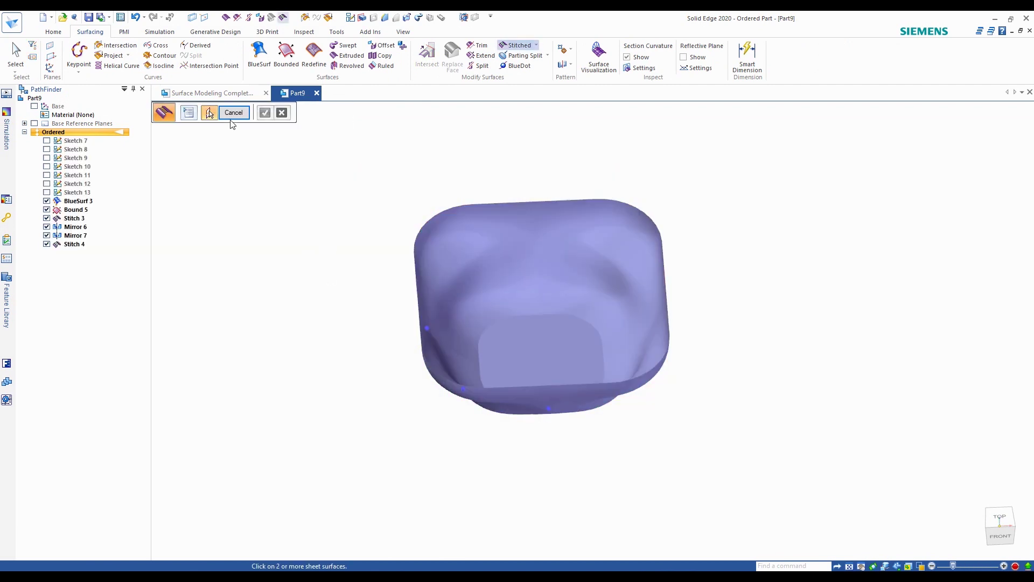
pyautogui.click(232, 112)
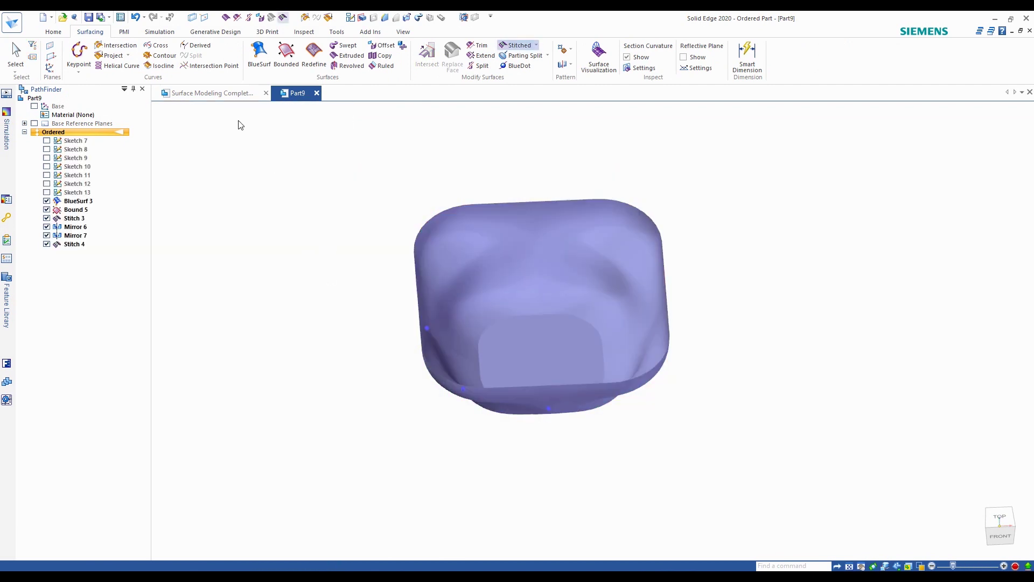
pyautogui.click(59, 33)
# Step: Thicken the stitched bowl surface by 4.00 mm into a solid body, Thicken 1
pyautogui.click(404, 45)
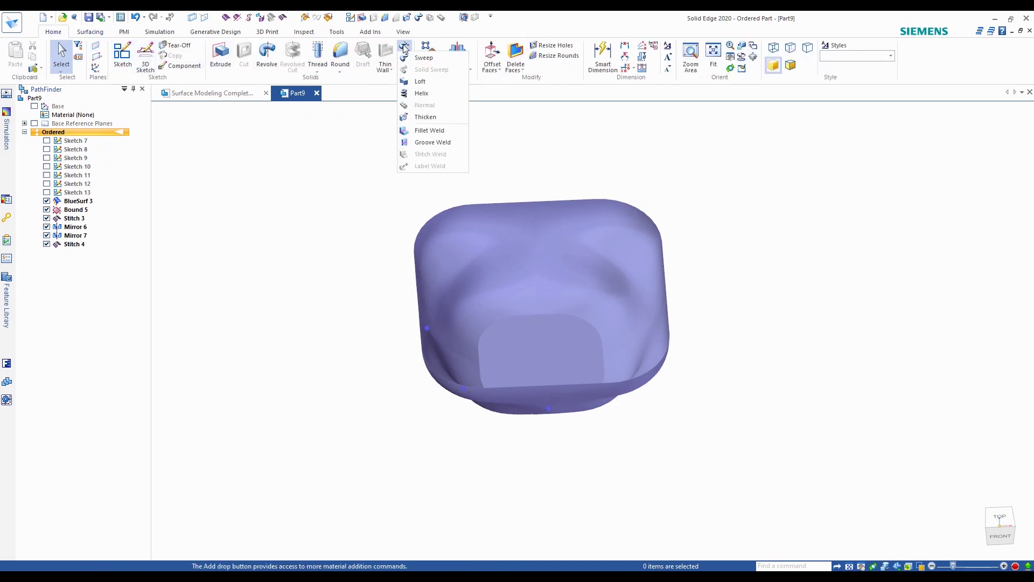
pyautogui.click(437, 121)
pyautogui.click(521, 312)
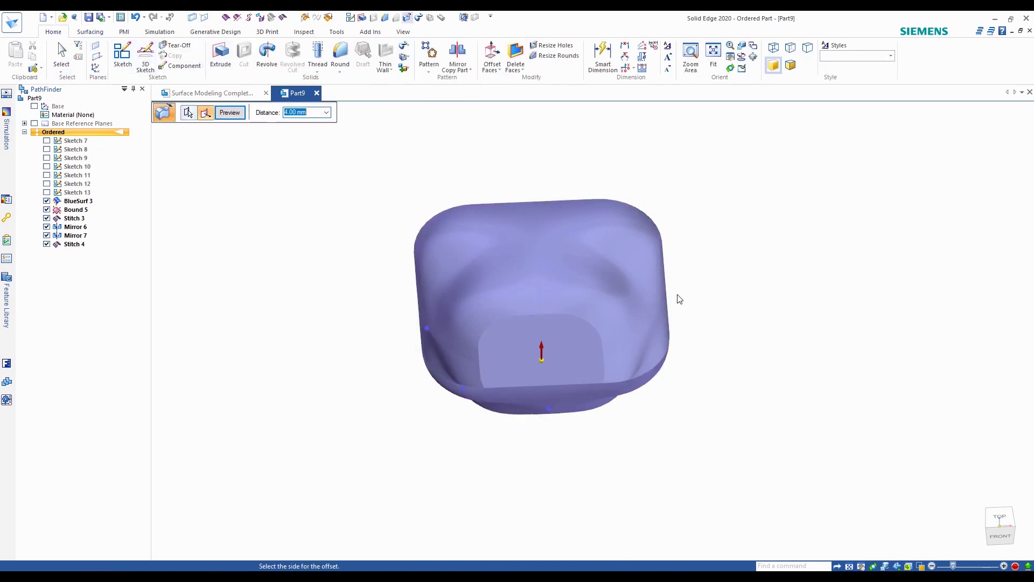
pyautogui.moveTo(718, 354); pyautogui.dragTo(718, 297, button='middle')
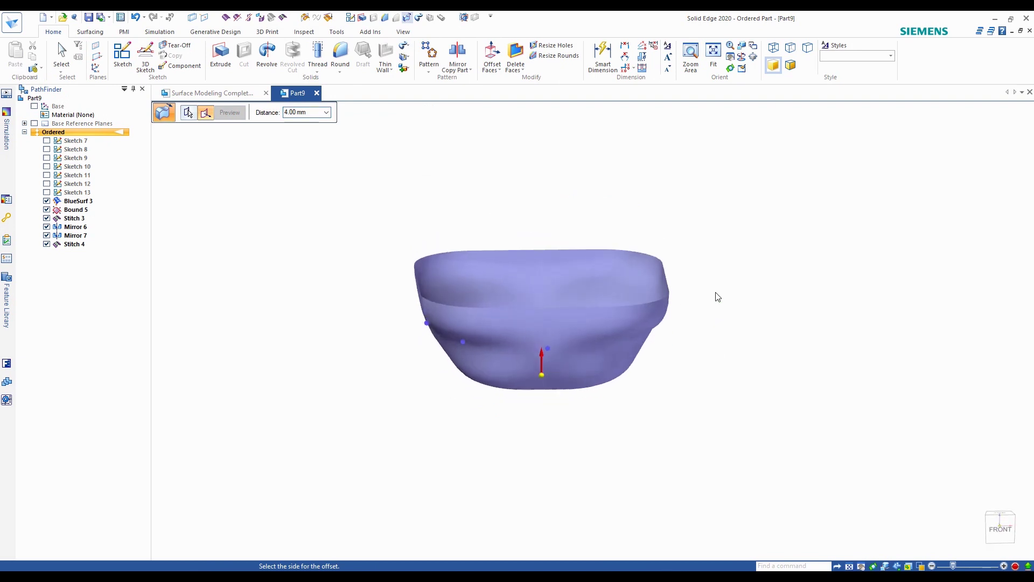
pyautogui.click(562, 434)
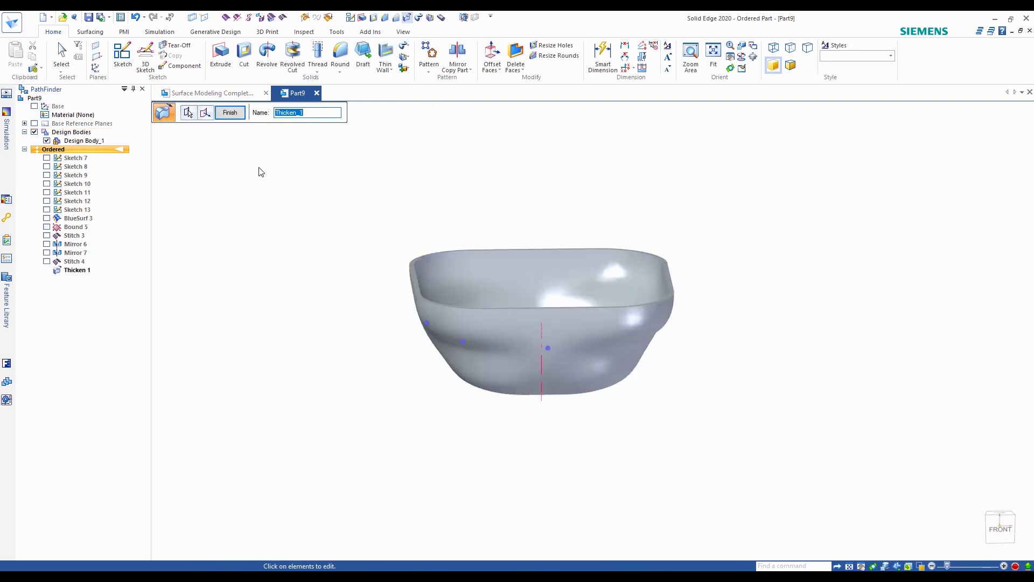
pyautogui.click(235, 116)
pyautogui.click(233, 115)
# Step: Display the bowl as shaded with visible edges
pyautogui.moveTo(527, 185)
pyautogui.mouseDown(button='middle')
pyautogui.moveTo(686, 178)
pyautogui.moveTo(653, 227)
pyautogui.moveTo(593, 248)
pyautogui.mouseUp(button='middle')
pyautogui.click(790, 64)
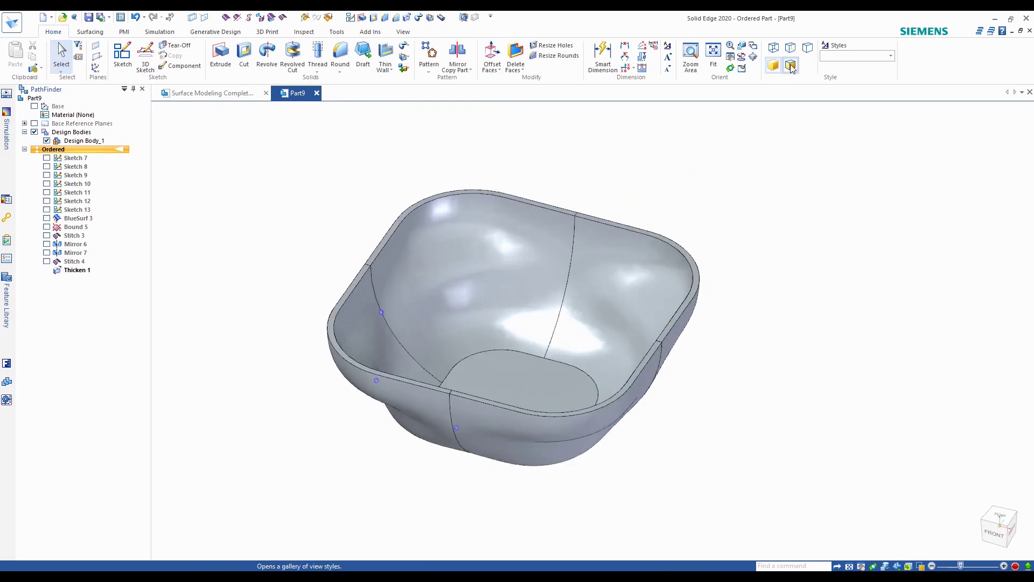
pyautogui.moveTo(552, 294); pyautogui.dragTo(445, 372, button='middle')
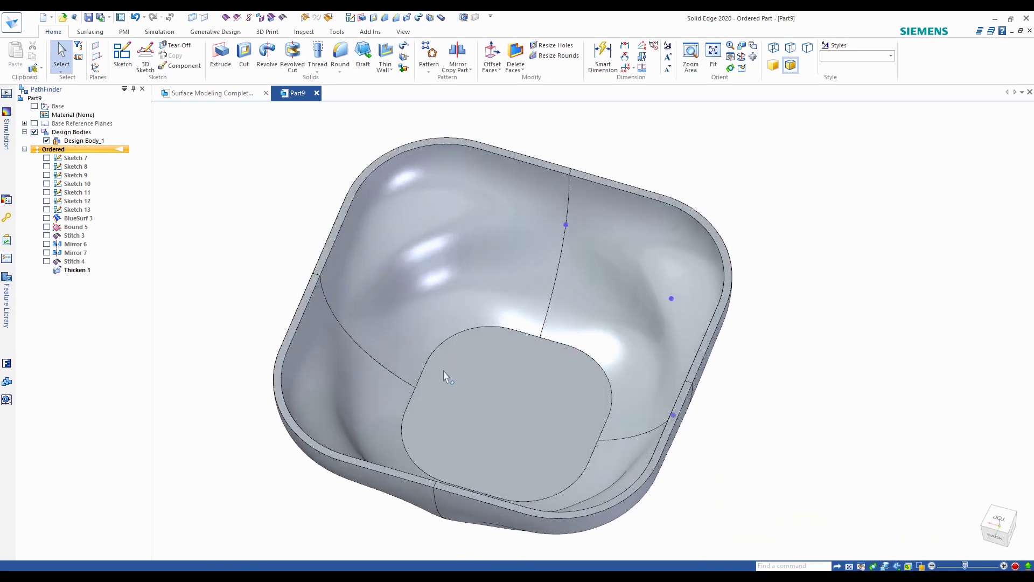
# Step: Round the bowl's floor and outer base edge chains with a 10 mm radius
pyautogui.click(339, 54)
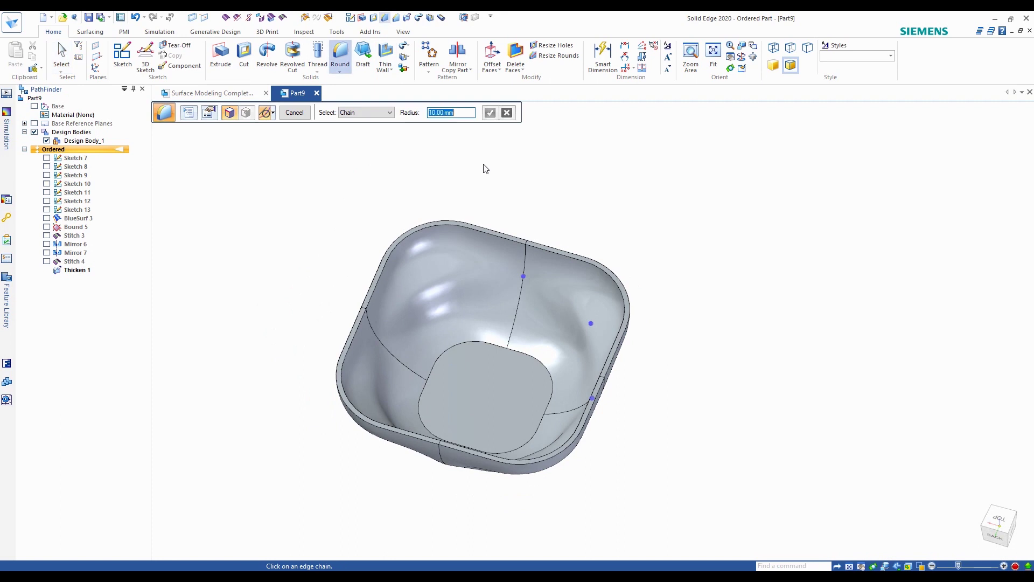
pyautogui.write('10')
pyautogui.press('Return')
pyautogui.scroll(2, 452, 300)
pyautogui.click(461, 372)
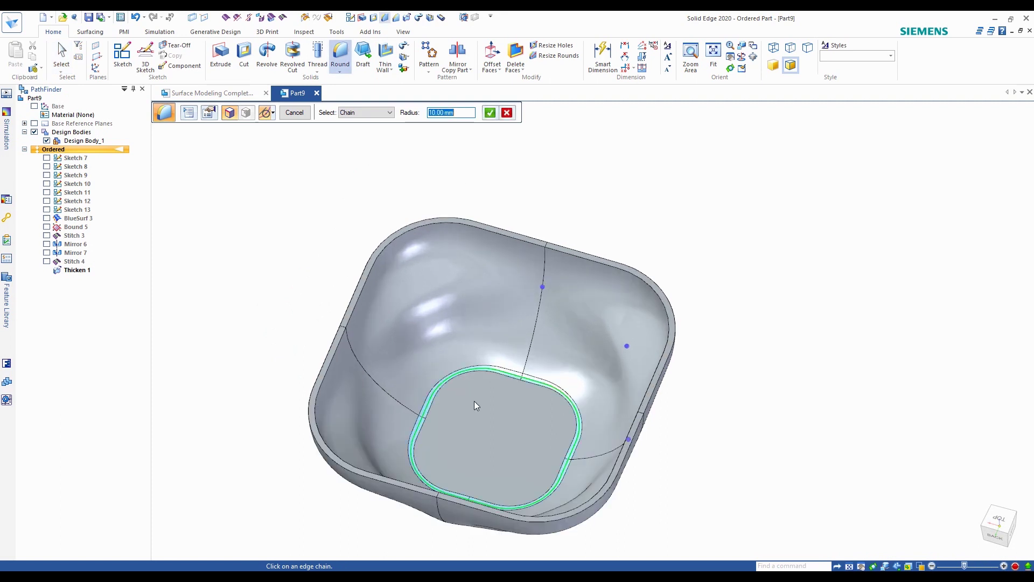
pyautogui.moveTo(527, 341); pyautogui.dragTo(542, 195, button='middle')
pyautogui.scroll(3, 465, 276)
pyautogui.click(464, 274)
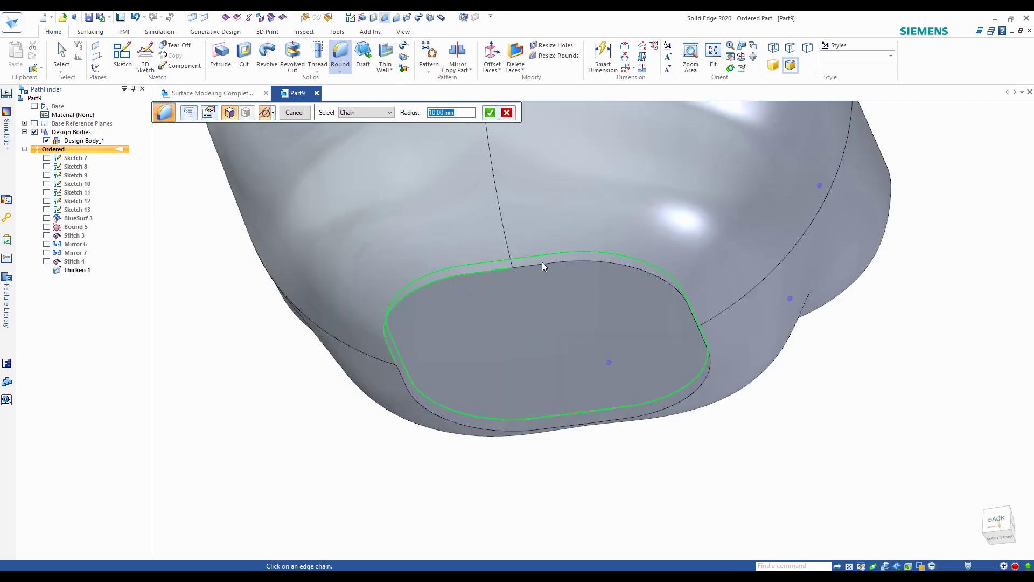
pyautogui.click(711, 367)
pyautogui.click(557, 429)
pyautogui.scroll(-2, 651, 296)
pyautogui.moveTo(652, 300); pyautogui.dragTo(782, 410, button='middle')
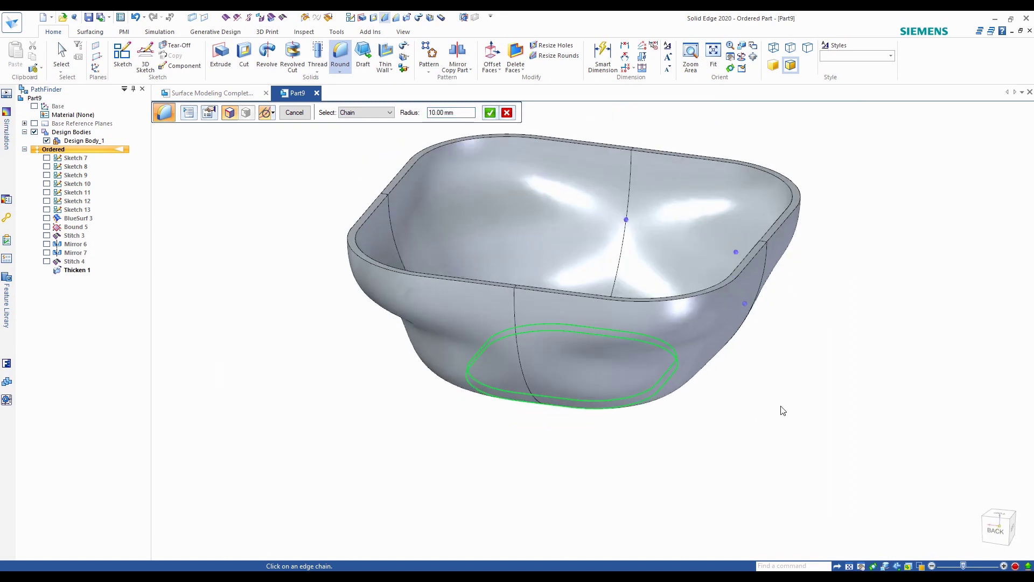
pyautogui.rightClick(275, 166)
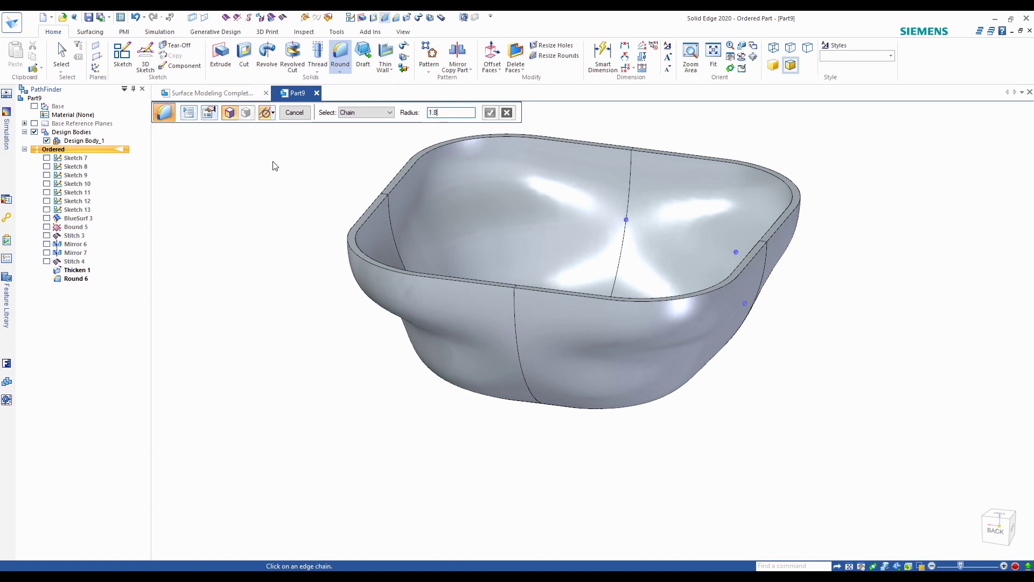
# Step: Round the inner and outer rim edge chains with a 1.80 mm radius
pyautogui.click(399, 179)
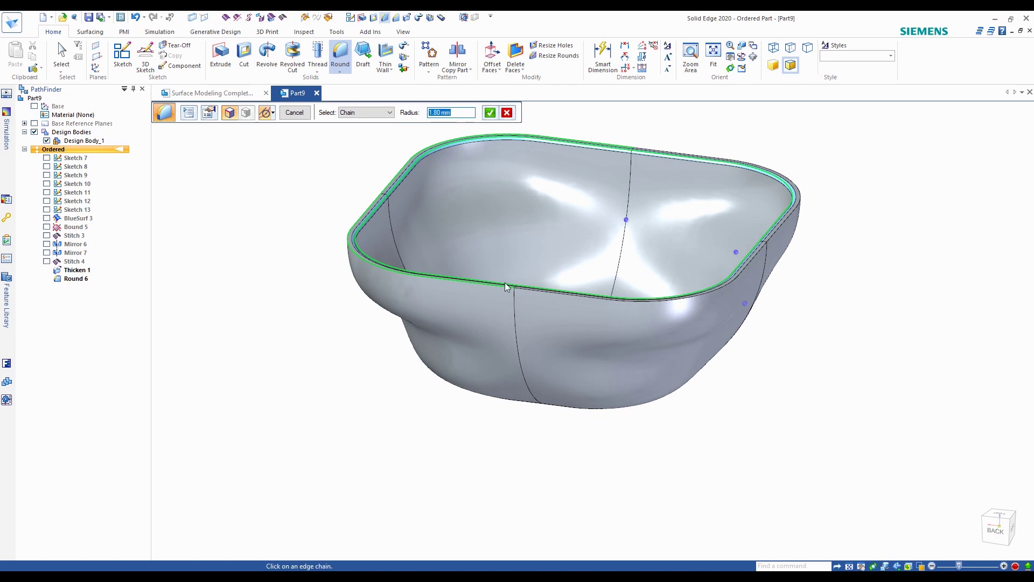
pyautogui.click(538, 290)
pyautogui.click(580, 298)
pyautogui.click(773, 233)
pyautogui.rightClick(828, 151)
pyautogui.rightClick(826, 150)
pyautogui.click(758, 134)
# Step: Switch the bowl to plain shaded display without edge lines
pyautogui.rightClick(758, 134)
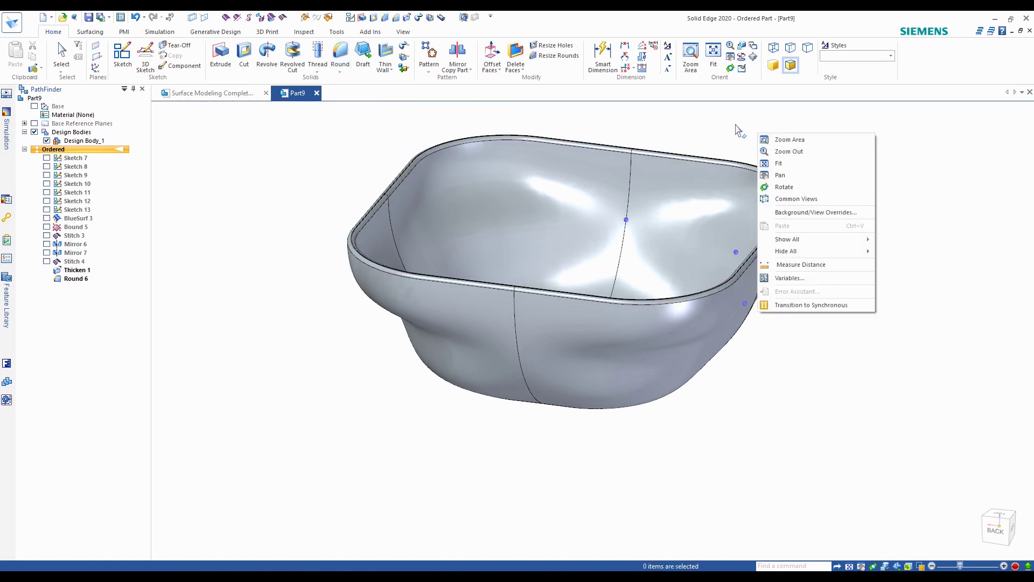
pyautogui.press('Escape')
pyautogui.click(773, 65)
pyautogui.scroll(-2, 807, 258)
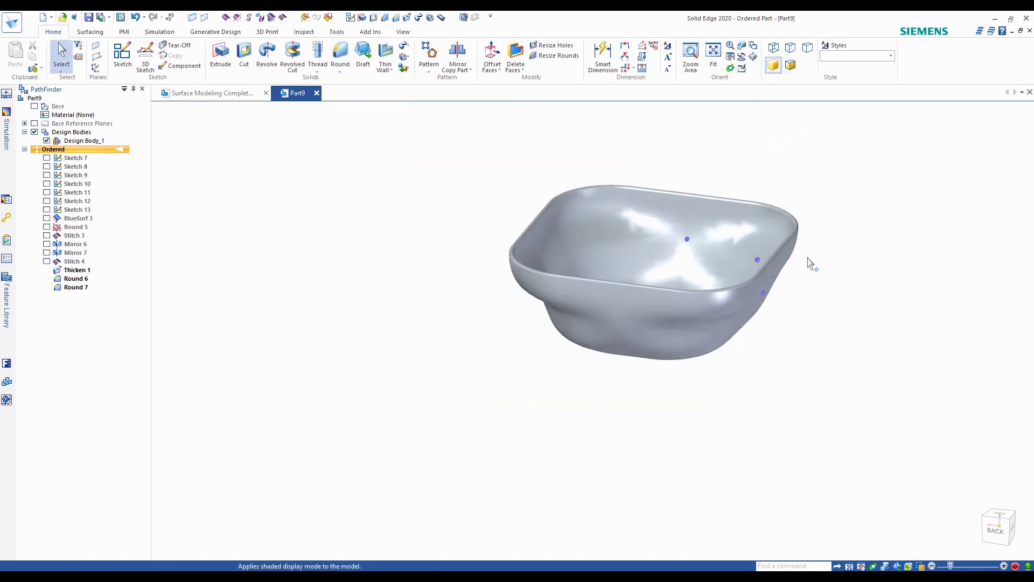
pyautogui.scroll(1, 776, 264)
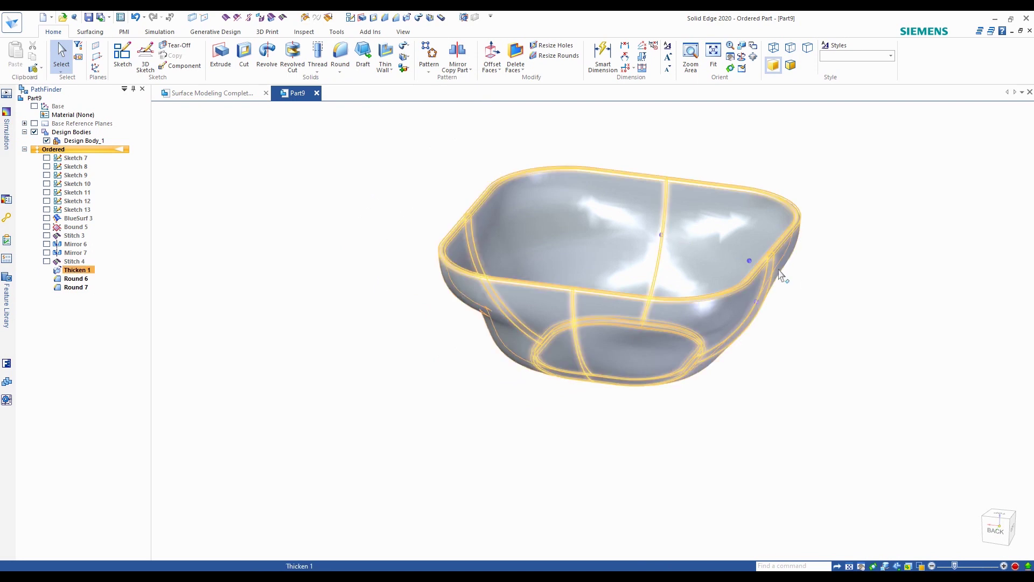
# Step: Hide all BlueDots and orbit around the finished bowl to inspect it
pyautogui.rightClick(839, 272)
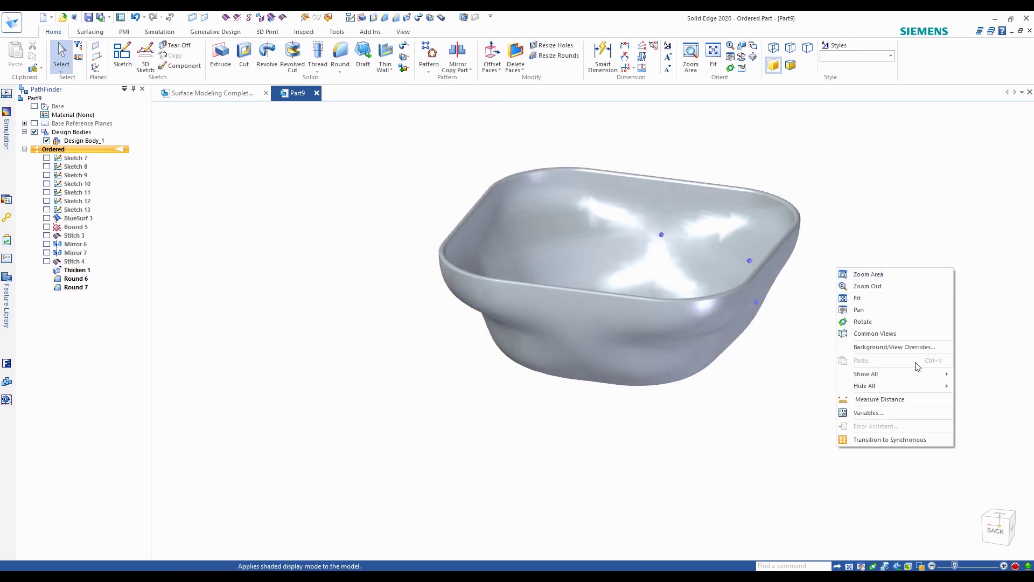
pyautogui.moveTo(919, 385)
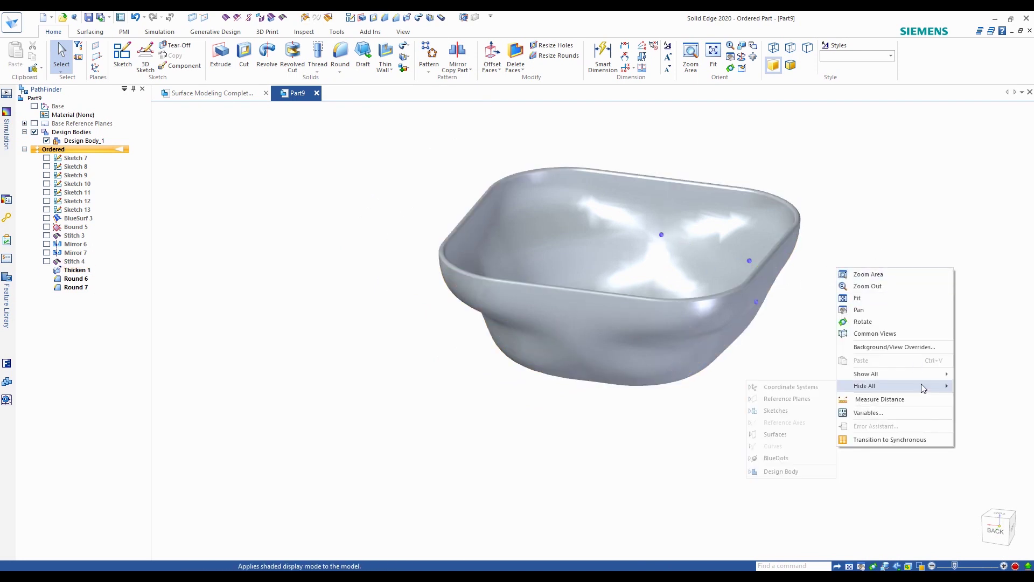
pyautogui.click(775, 458)
pyautogui.moveTo(808, 255); pyautogui.dragTo(621, 295, button='middle')
pyautogui.scroll(-3, 748, 320)
pyautogui.scroll(1, 746, 268)
pyautogui.moveTo(761, 353); pyautogui.dragTo(814, 293, button='middle')
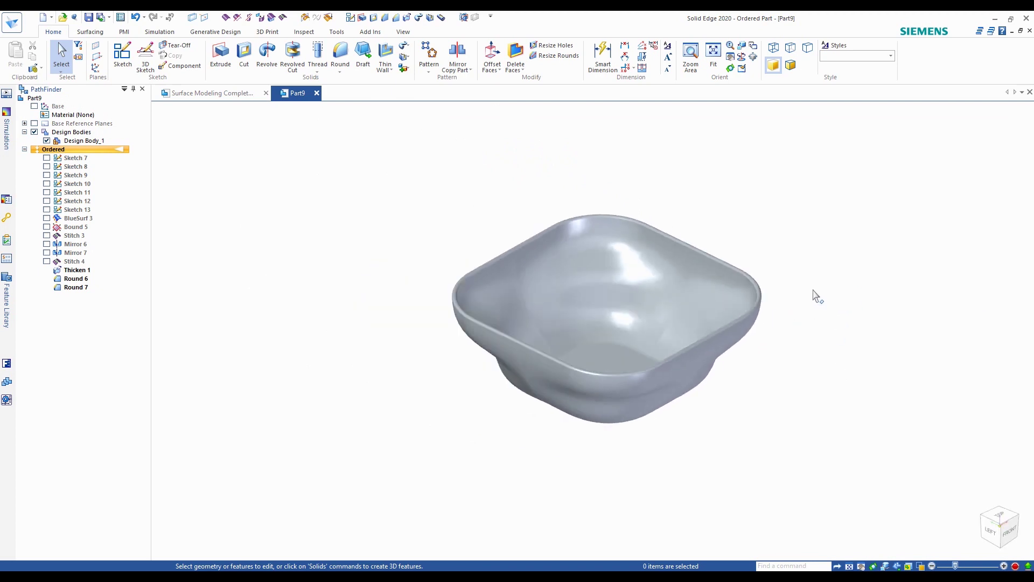